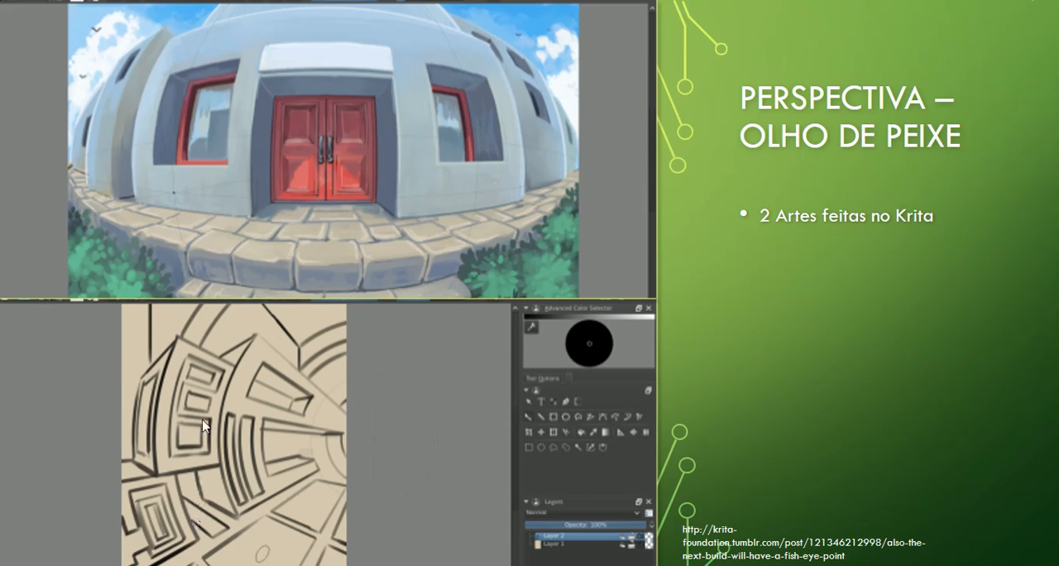
{"action": "left_click", "coordinate": [189, 496]}
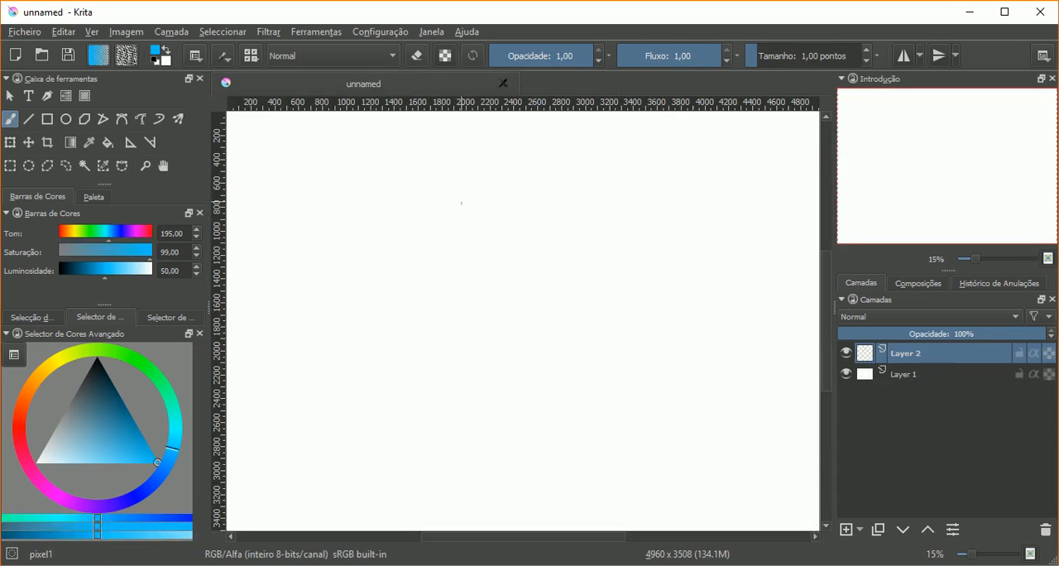
Step: Choose the deevad 1e annotation pen preset, undo a test scribble made with it, and set the painting colour to black
{"action": "right_click", "coordinate": [465, 263]}
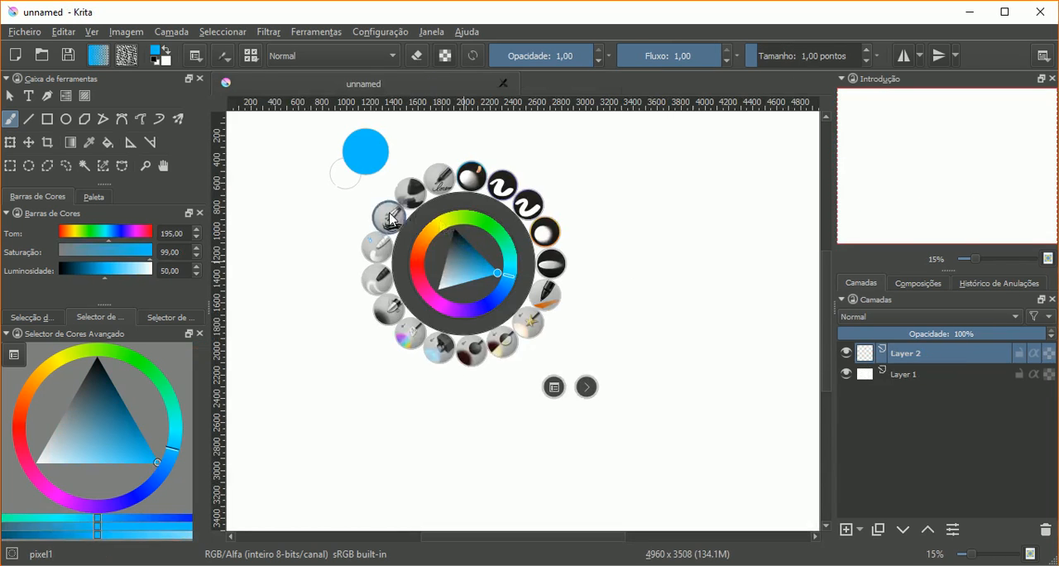
{"action": "left_click", "coordinate": [442, 179]}
{"action": "mouse_move", "coordinate": [454, 240]}
{"action": "left_mouse_down"}
{"action": "mouse_move", "coordinate": [511, 275]}
{"action": "mouse_move", "coordinate": [567, 231]}
{"action": "left_mouse_up"}
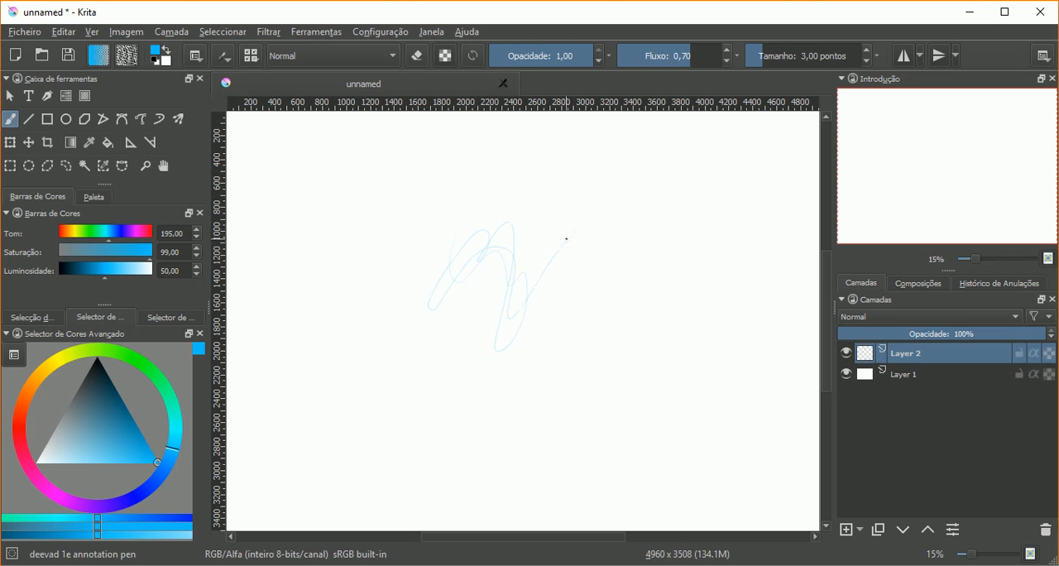
{"action": "key", "text": "ctrl+z"}
{"action": "key", "text": "ctrl+z"}
{"action": "left_click_drag", "start_coordinate": [135, 430], "coordinate": [98, 358]}
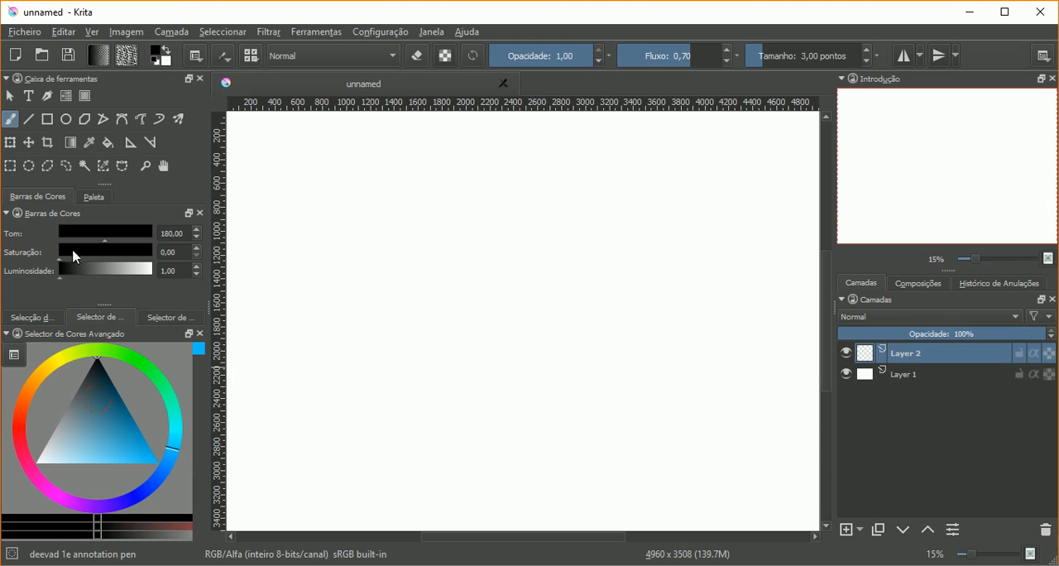
Step: Place an S-shaped Curva drawing assistant on the canvas, with its end points one above the other and handles on opposite sides
{"action": "left_click", "coordinate": [132, 149]}
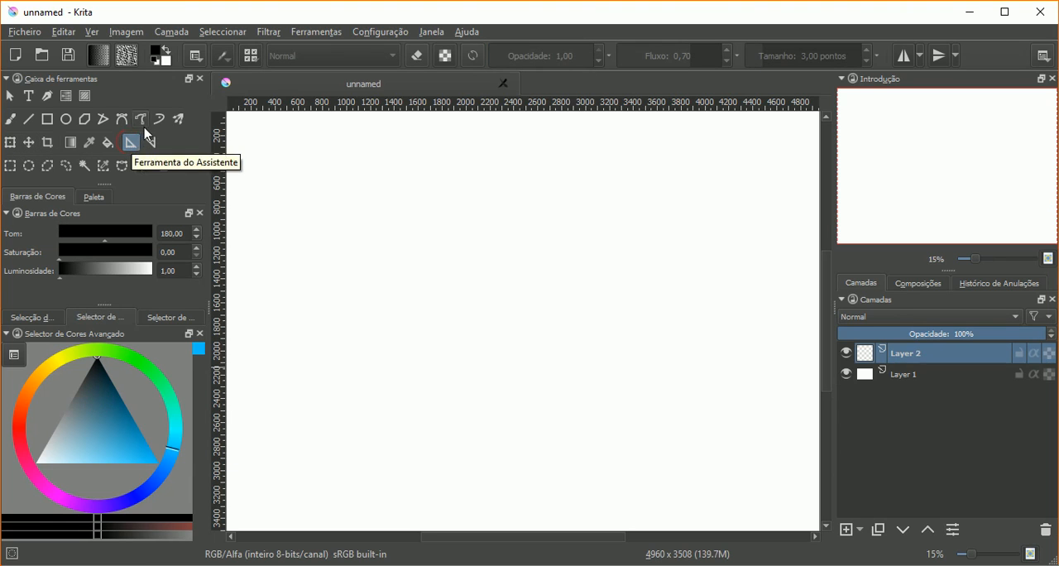
{"action": "left_click", "coordinate": [196, 56]}
{"action": "left_click", "coordinate": [219, 88]}
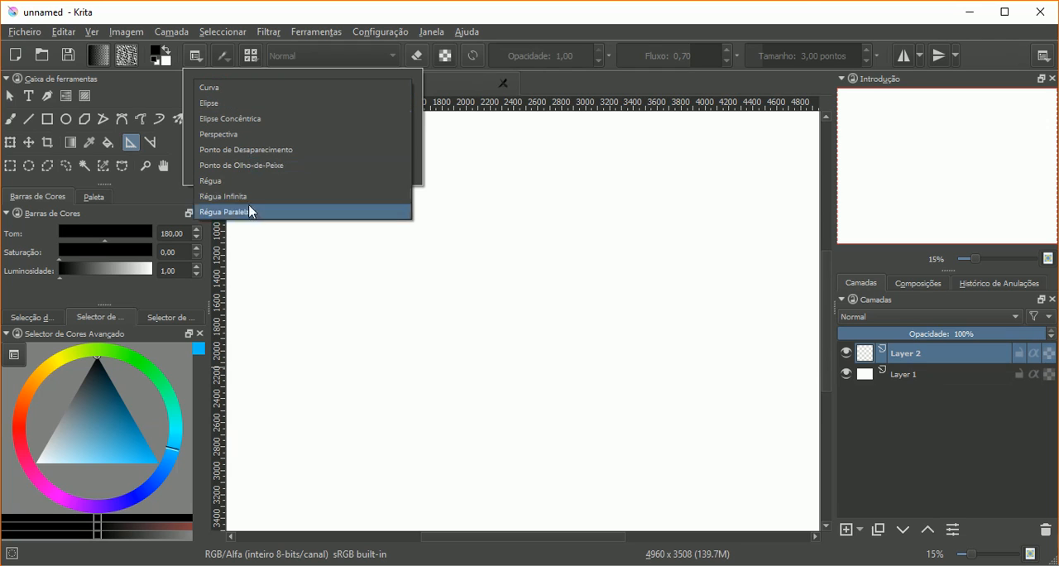
{"action": "left_click", "coordinate": [248, 88]}
{"action": "left_click", "coordinate": [367, 18]}
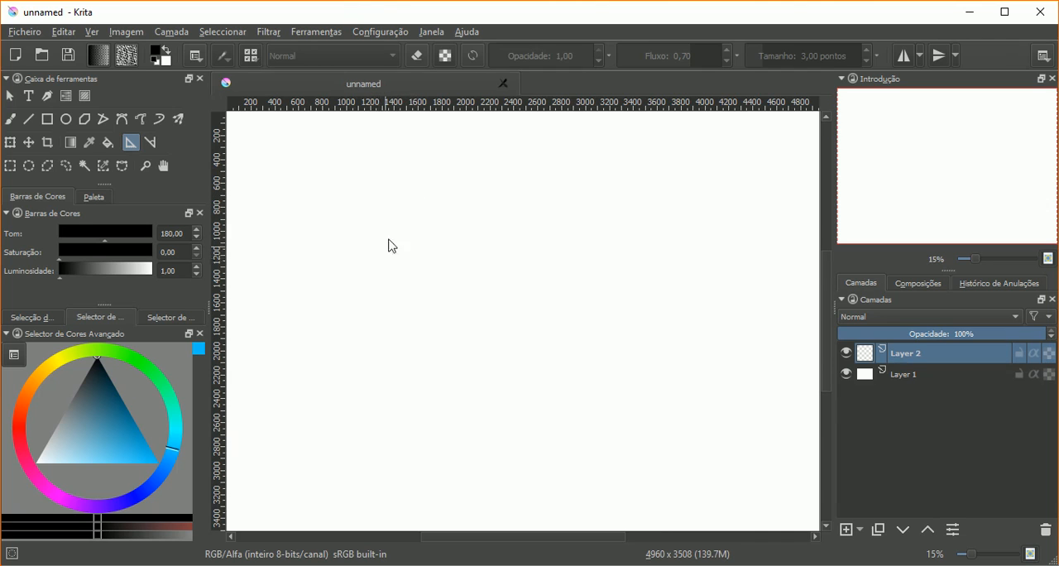
{"action": "left_click_drag", "start_coordinate": [406, 212], "coordinate": [421, 397]}
{"action": "left_click", "coordinate": [410, 402]}
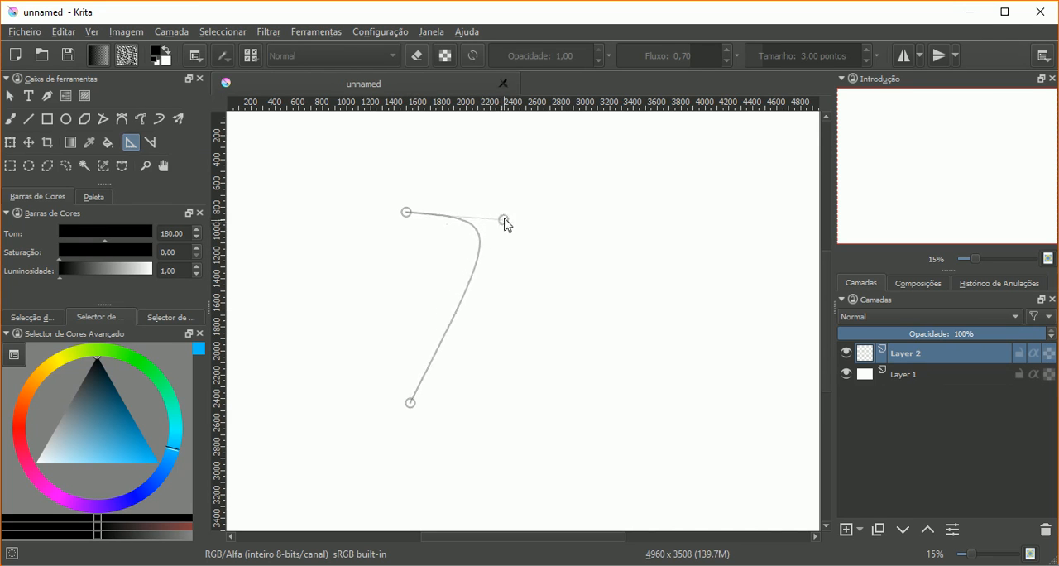
{"action": "left_click", "coordinate": [523, 213]}
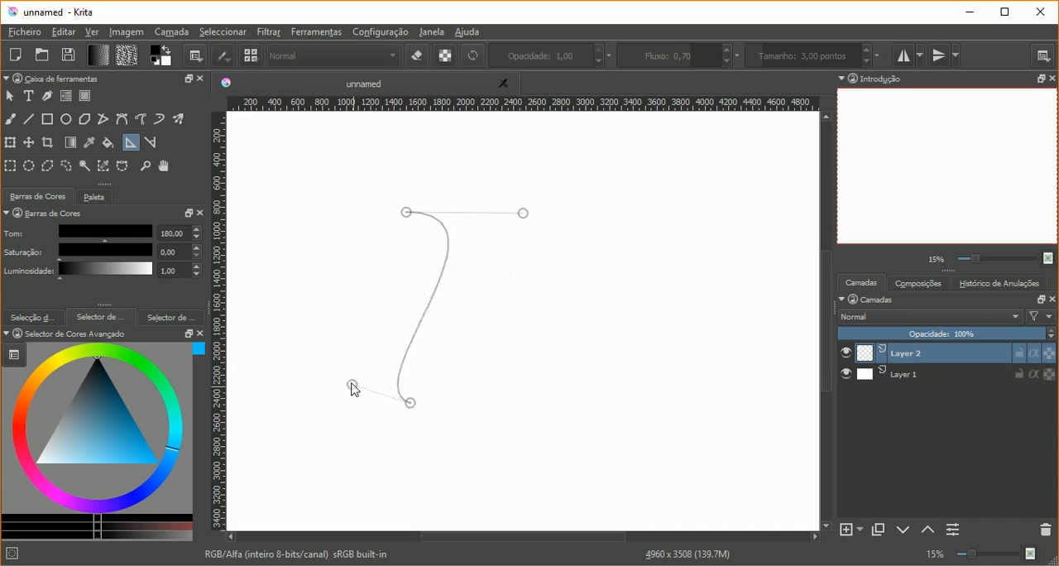
{"action": "left_click", "coordinate": [325, 381]}
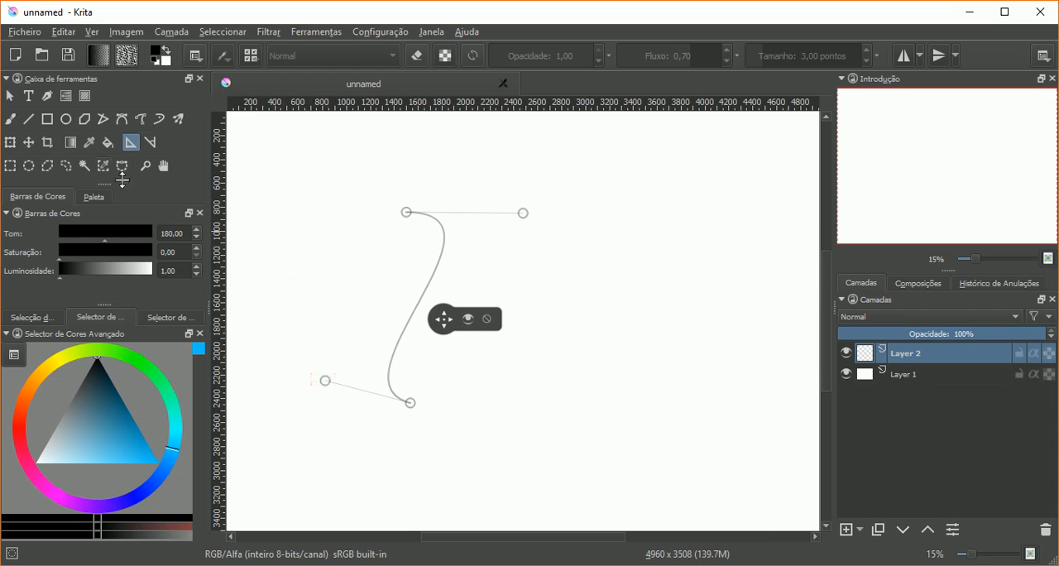
Step: Switch to the freehand brush and turn on Assistant snapping in its tool options
{"action": "left_click", "coordinate": [11, 120]}
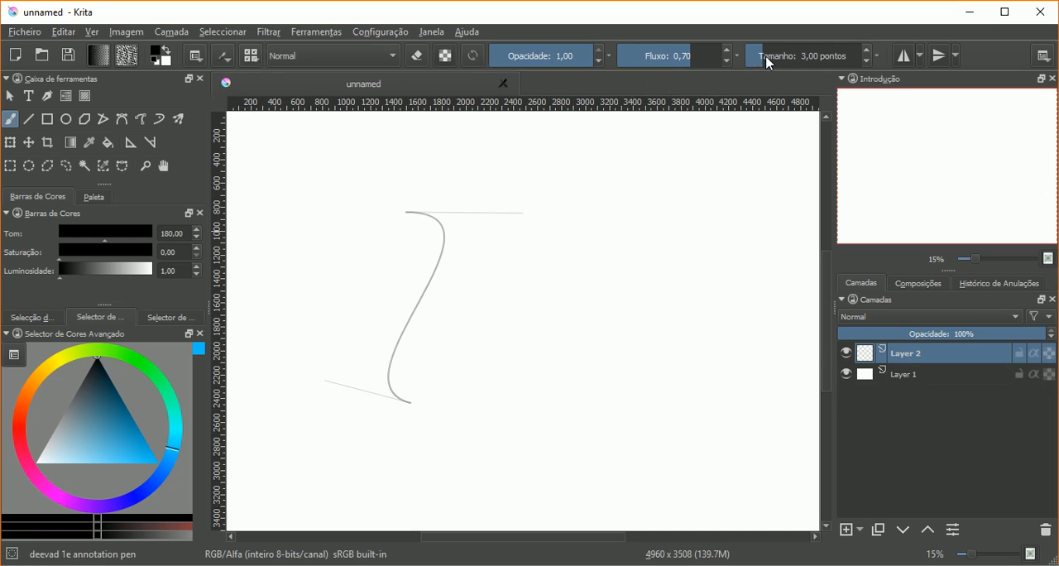
{"action": "scroll", "coordinate": [767, 59], "scroll_direction": "up", "scroll_amount": 5}
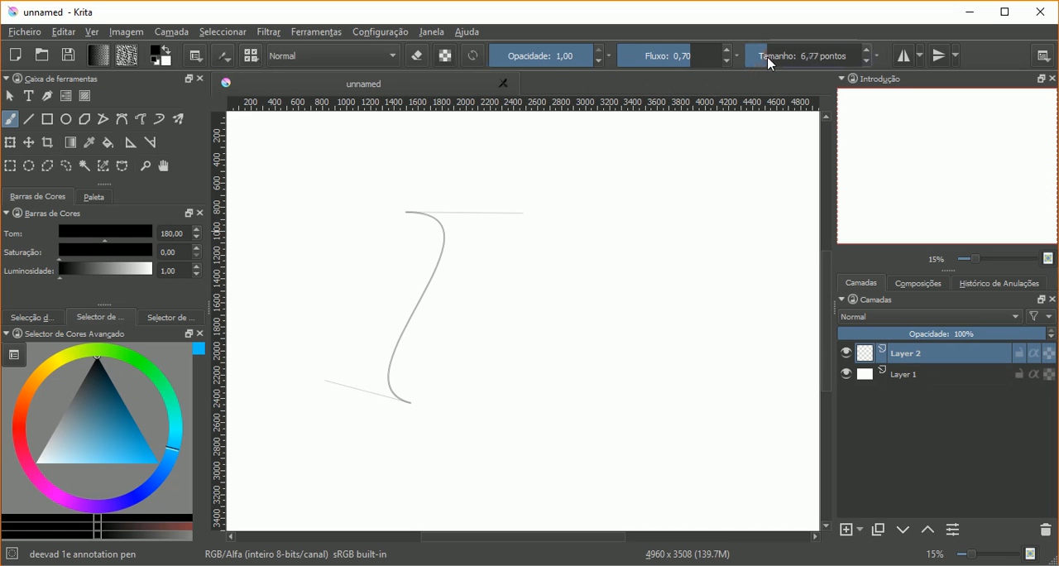
{"action": "left_click", "coordinate": [225, 57]}
{"action": "left_click", "coordinate": [243, 15]}
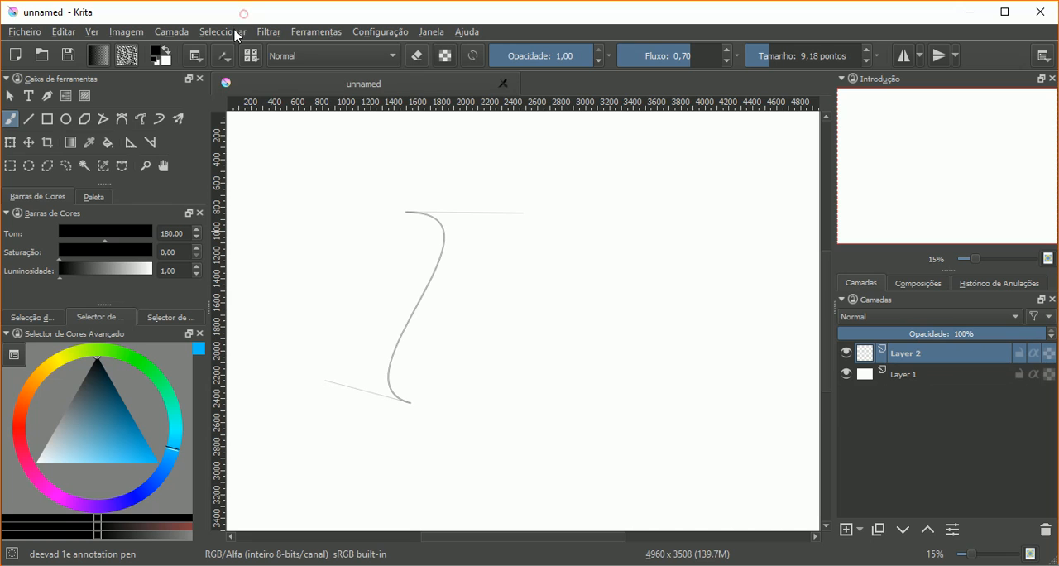
{"action": "left_click", "coordinate": [196, 55]}
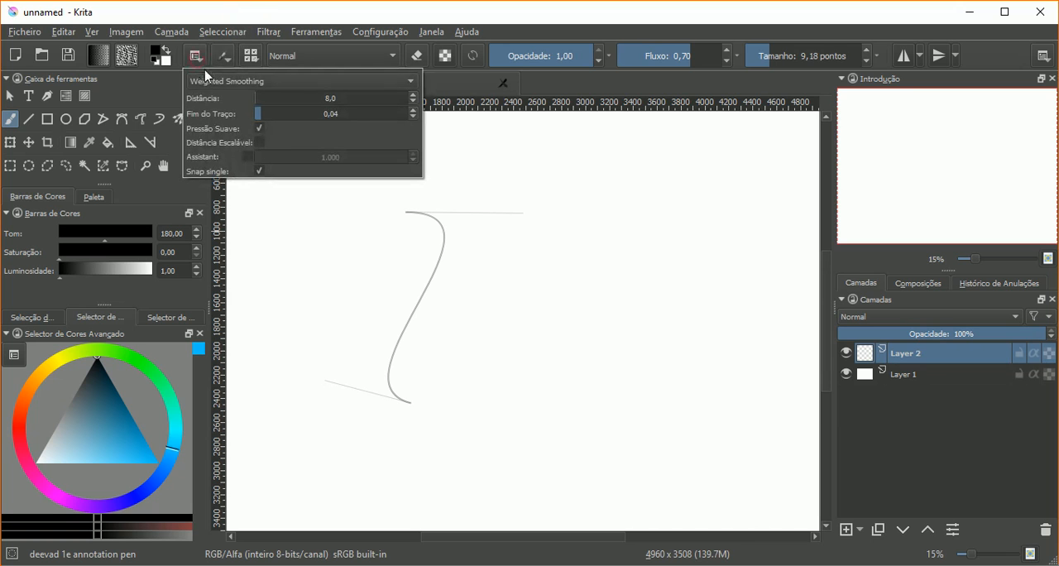
{"action": "left_click", "coordinate": [246, 159]}
{"action": "left_click", "coordinate": [248, 160]}
{"action": "left_click", "coordinate": [249, 162]}
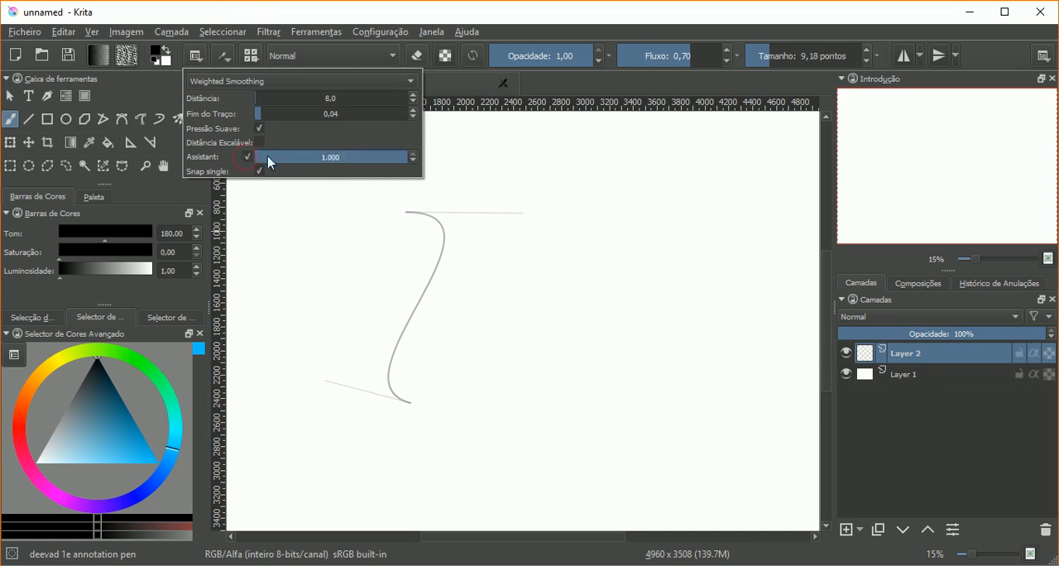
{"action": "left_click", "coordinate": [288, 12]}
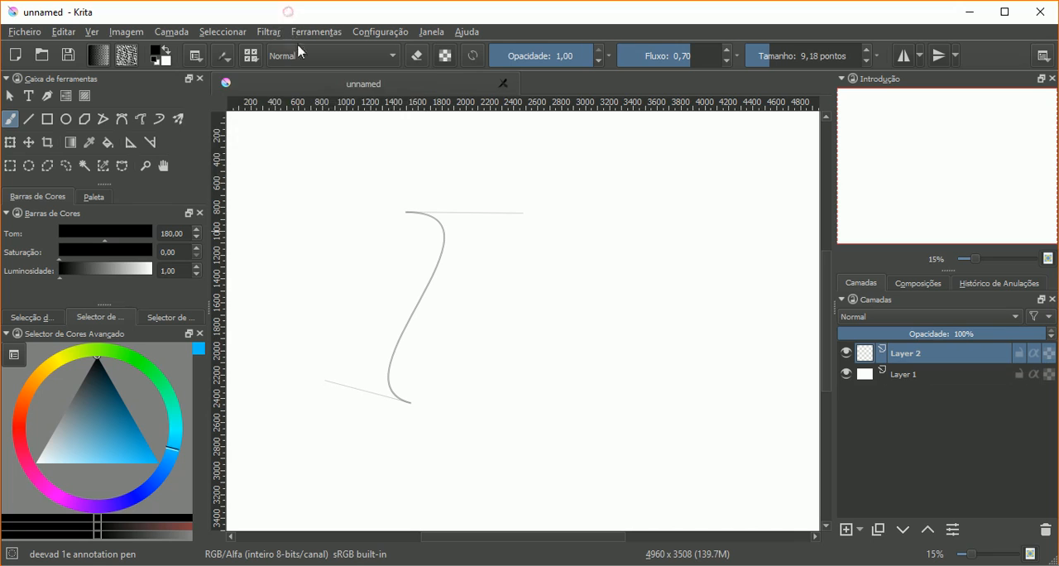
Step: Set the brush size to 30.02 points and trace the S-shaped assistant in black, adding snapped strokes at both ends
{"action": "left_click", "coordinate": [779, 60]}
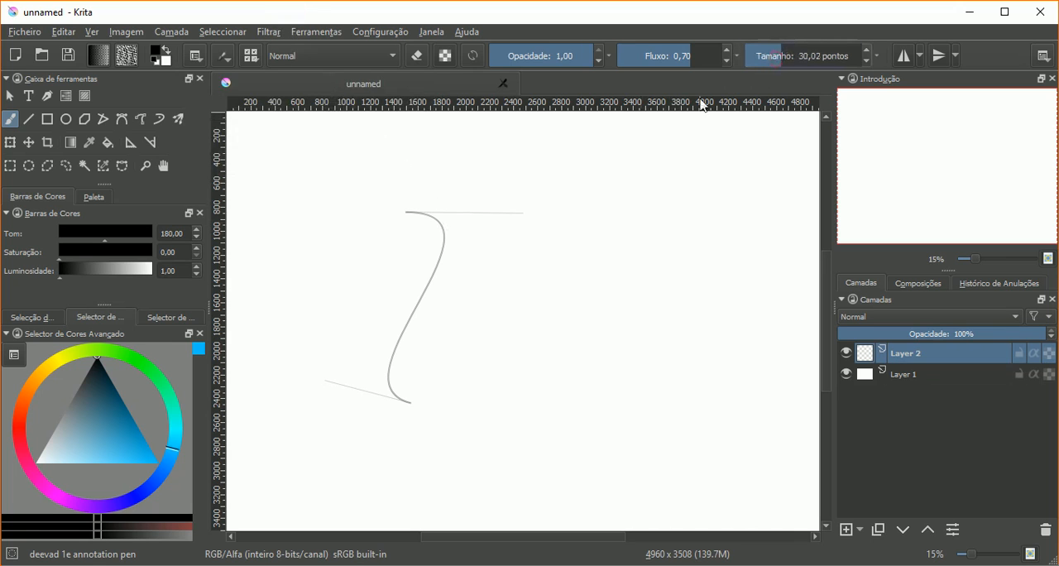
{"action": "mouse_move", "coordinate": [425, 213]}
{"action": "left_mouse_down"}
{"action": "mouse_move", "coordinate": [443, 248]}
{"action": "mouse_move", "coordinate": [409, 319]}
{"action": "left_mouse_up"}
{"action": "left_click_drag", "start_coordinate": [388, 374], "coordinate": [397, 399]}
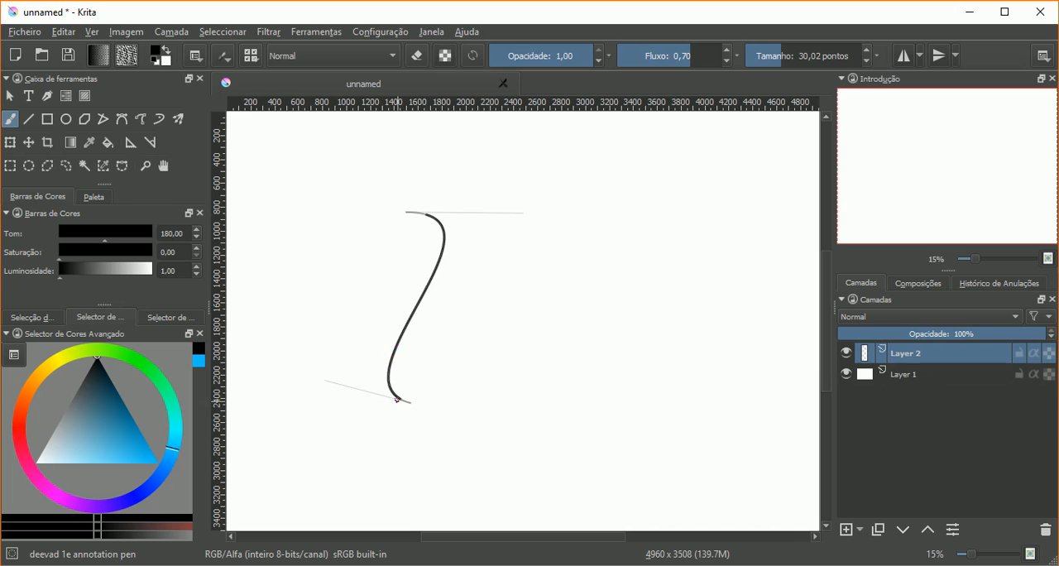
{"action": "left_click_drag", "start_coordinate": [485, 253], "coordinate": [473, 353]}
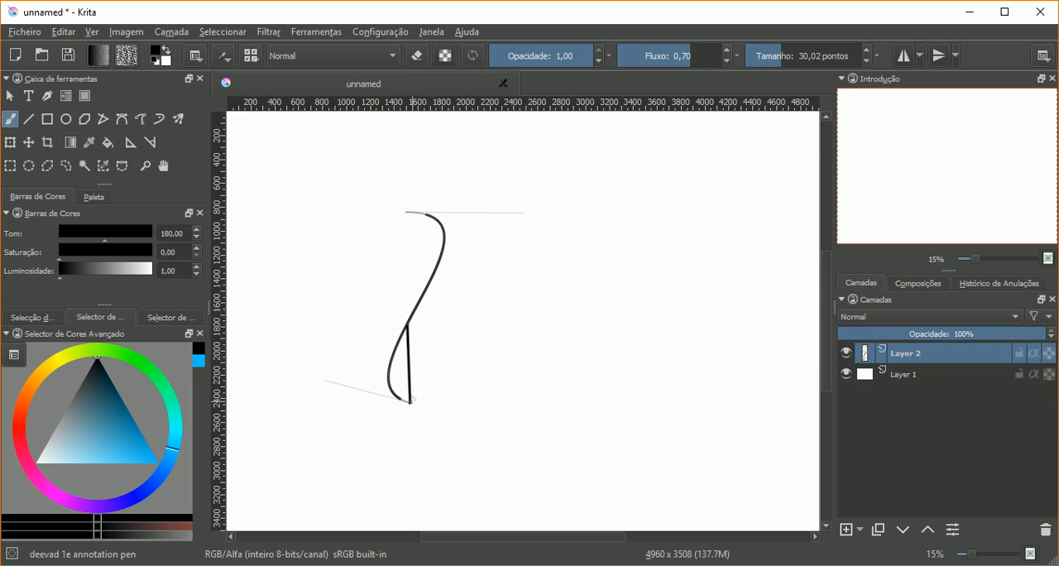
{"action": "left_click_drag", "start_coordinate": [412, 400], "coordinate": [412, 398]}
{"action": "mouse_move", "coordinate": [424, 217]}
{"action": "left_mouse_down"}
{"action": "mouse_move", "coordinate": [405, 212]}
{"action": "mouse_move", "coordinate": [439, 259]}
{"action": "left_mouse_up"}
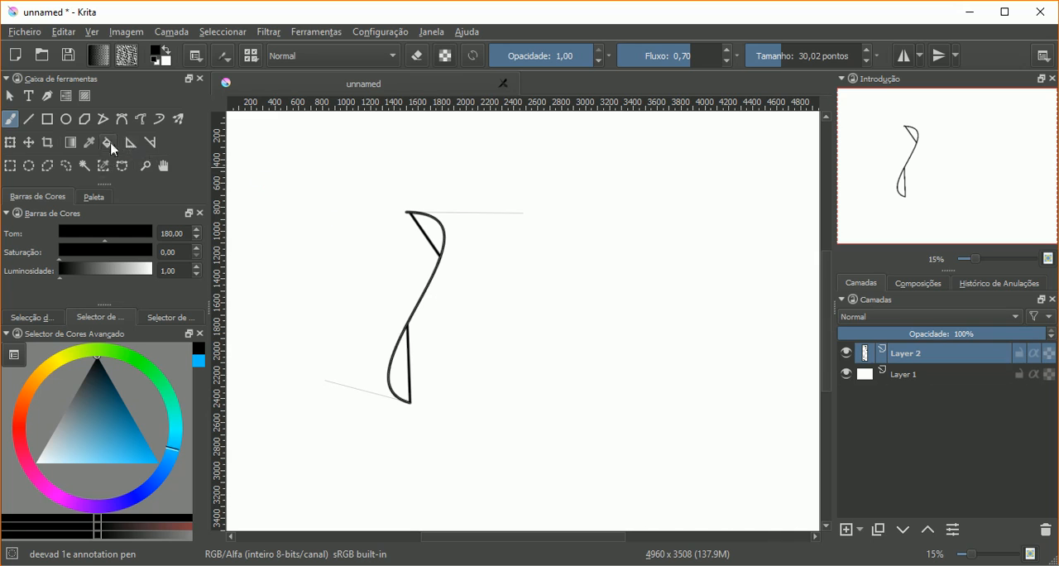
Step: Move the curve assistant to the right of the black drawing and pull its lower handle rightward to form a D-shaped arc
{"action": "left_click", "coordinate": [131, 144]}
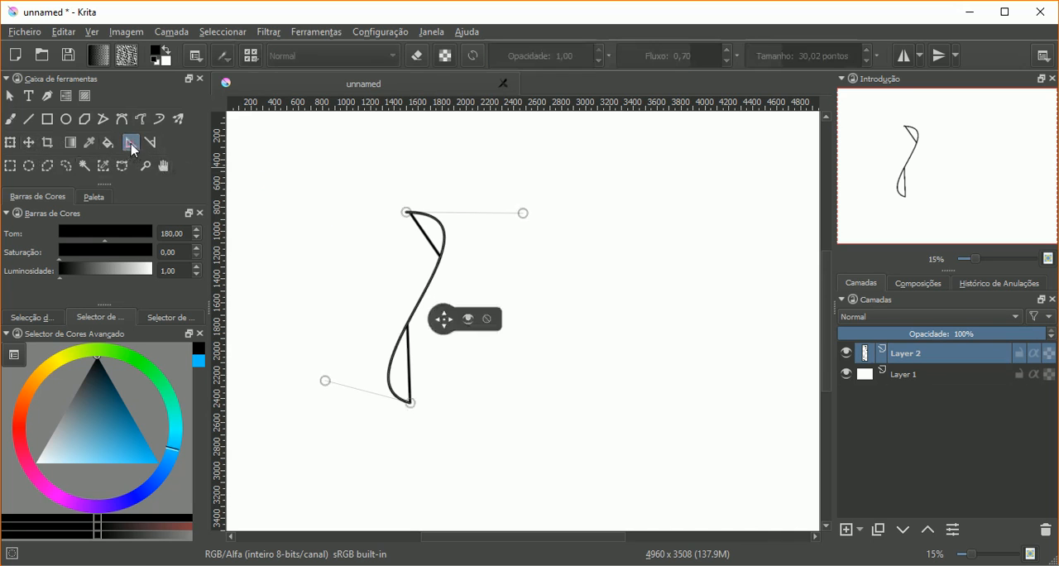
{"action": "left_click_drag", "start_coordinate": [447, 325], "coordinate": [557, 303]}
{"action": "left_click_drag", "start_coordinate": [445, 366], "coordinate": [640, 400]}
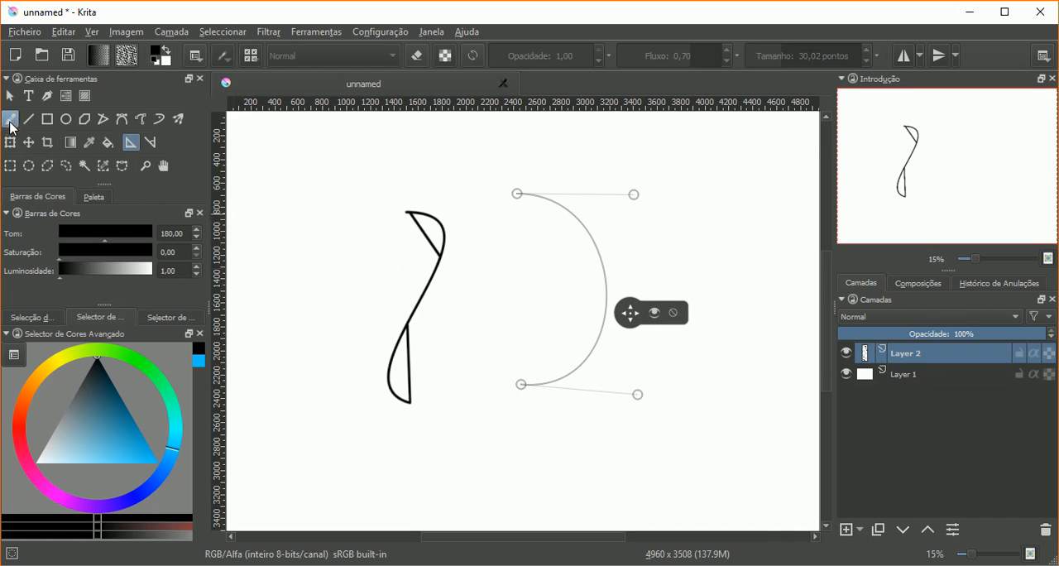
Step: Trace the D-shaped arc in black with the freehand brush along the assistant
{"action": "left_click", "coordinate": [10, 121]}
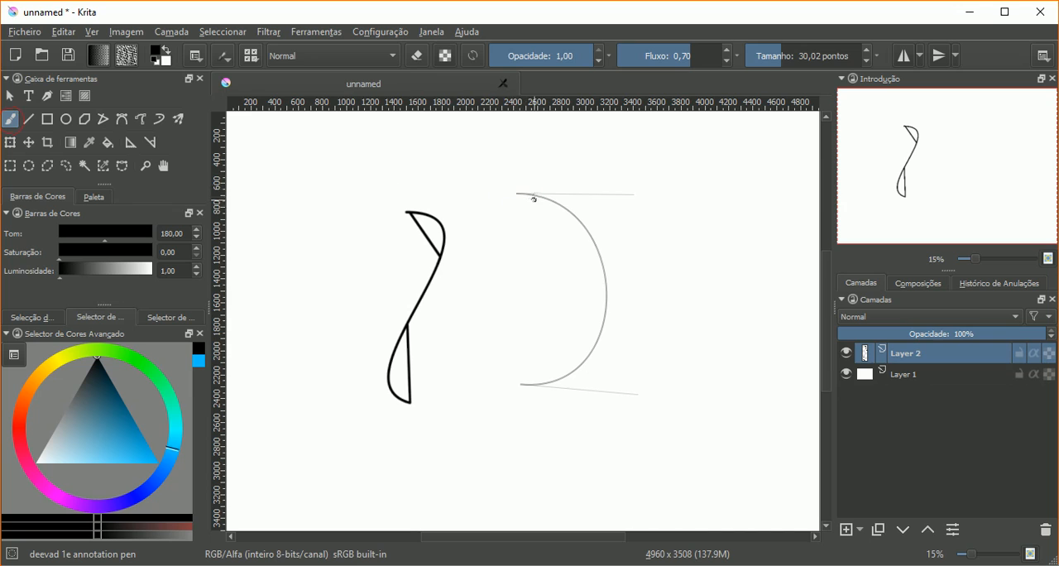
{"action": "mouse_move", "coordinate": [530, 196]}
{"action": "left_mouse_down"}
{"action": "mouse_move", "coordinate": [584, 228]}
{"action": "mouse_move", "coordinate": [573, 371]}
{"action": "mouse_move", "coordinate": [521, 384]}
{"action": "left_mouse_up"}
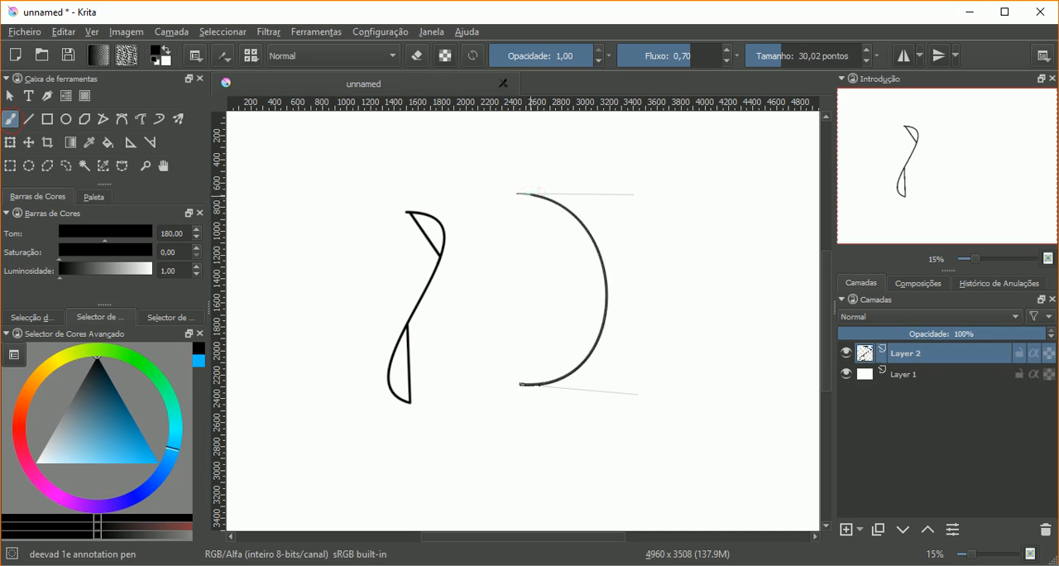
{"action": "left_click_drag", "start_coordinate": [589, 355], "coordinate": [592, 240]}
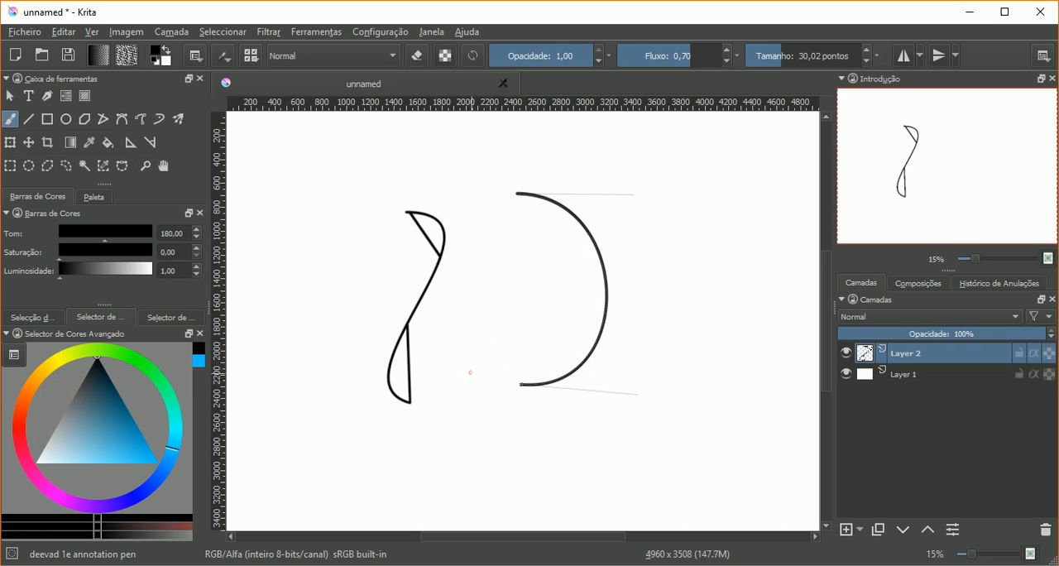
Step: Turn off Assistant snapping for the freehand brush
{"action": "left_click", "coordinate": [224, 62]}
{"action": "left_click", "coordinate": [224, 13]}
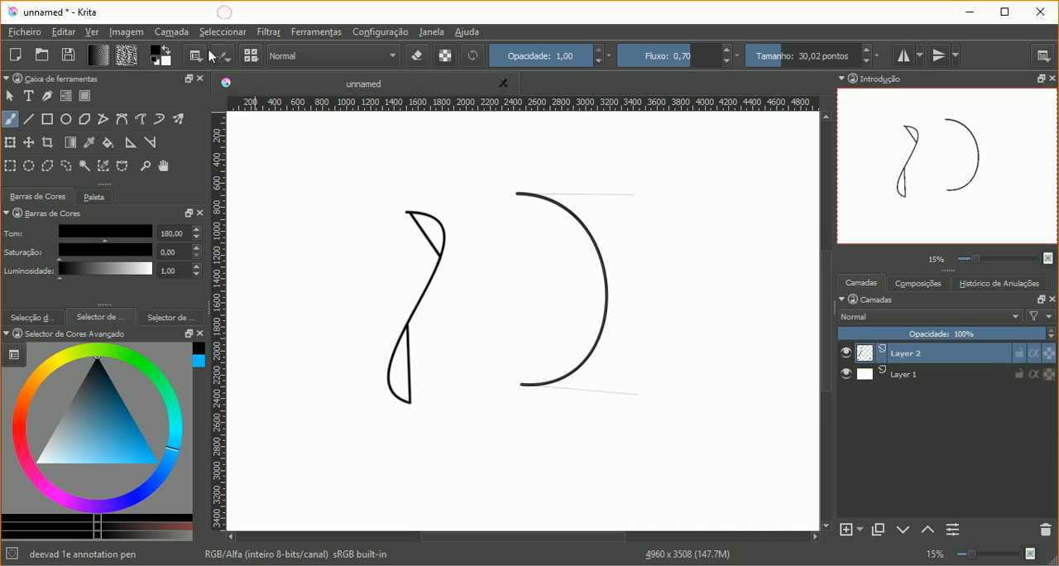
{"action": "left_click", "coordinate": [197, 57]}
{"action": "left_click", "coordinate": [248, 157]}
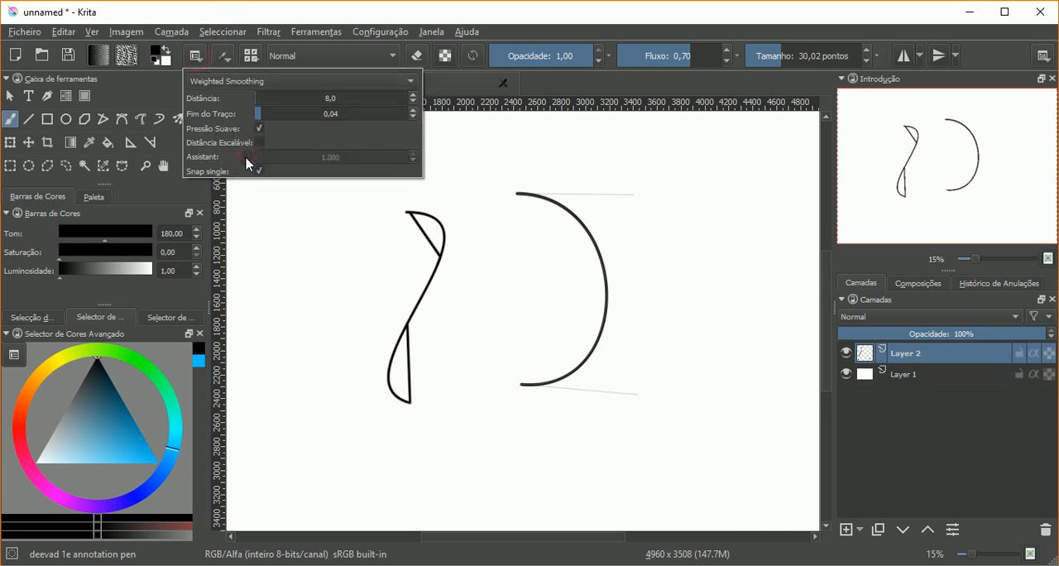
{"action": "left_click", "coordinate": [314, 23]}
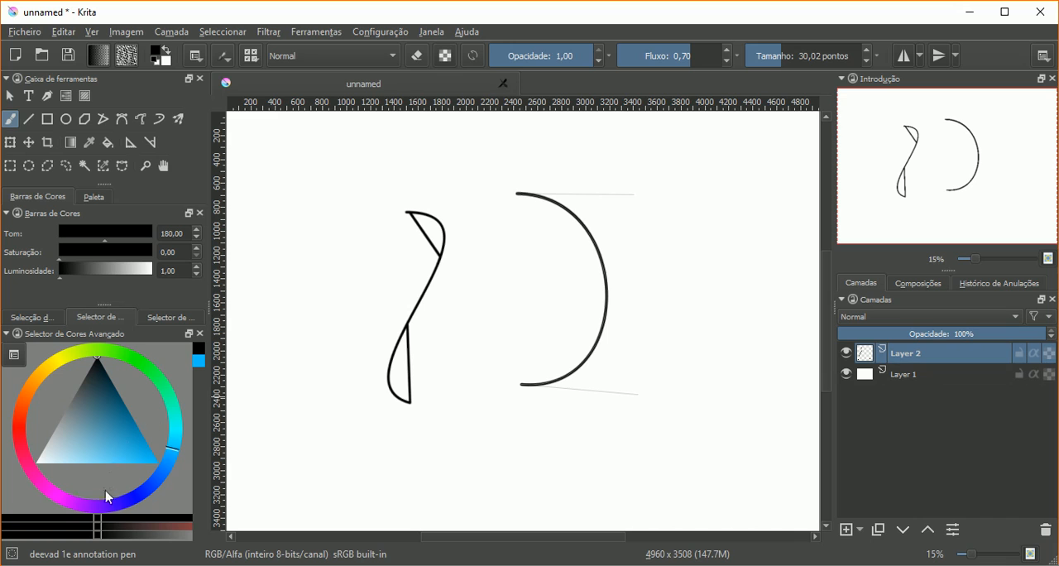
Step: Set the painting colour to red and scribble free strokes over the S-shaped drawing and the arc
{"action": "left_click", "coordinate": [23, 431]}
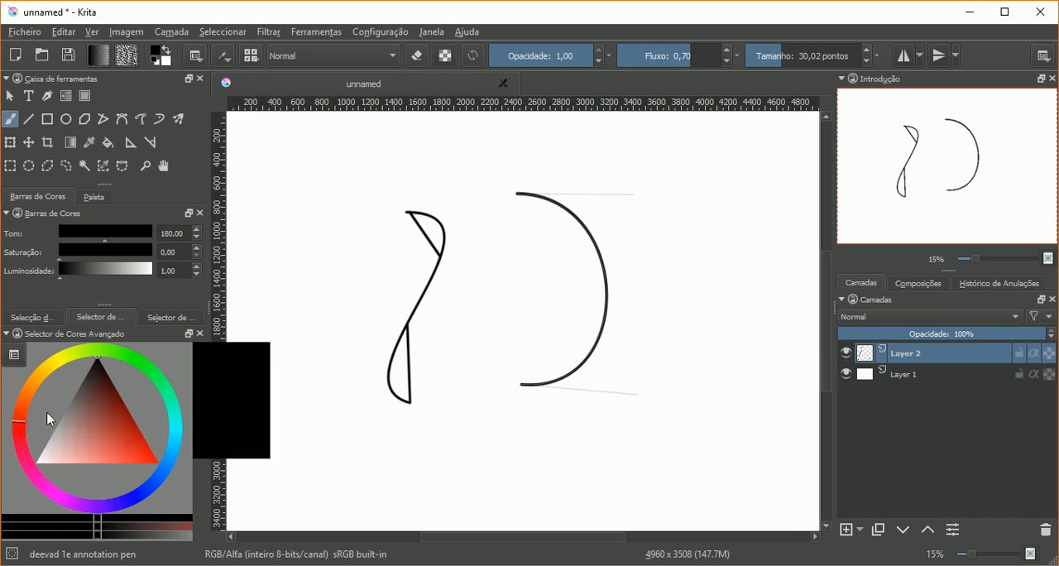
{"action": "left_click", "coordinate": [139, 451]}
{"action": "left_click_drag", "start_coordinate": [149, 462], "coordinate": [213, 436]}
{"action": "mouse_move", "coordinate": [377, 298]}
{"action": "left_mouse_down"}
{"action": "mouse_move", "coordinate": [448, 313]}
{"action": "mouse_move", "coordinate": [454, 297]}
{"action": "mouse_move", "coordinate": [427, 261]}
{"action": "mouse_move", "coordinate": [443, 234]}
{"action": "mouse_move", "coordinate": [453, 285]}
{"action": "mouse_move", "coordinate": [432, 382]}
{"action": "left_mouse_up"}
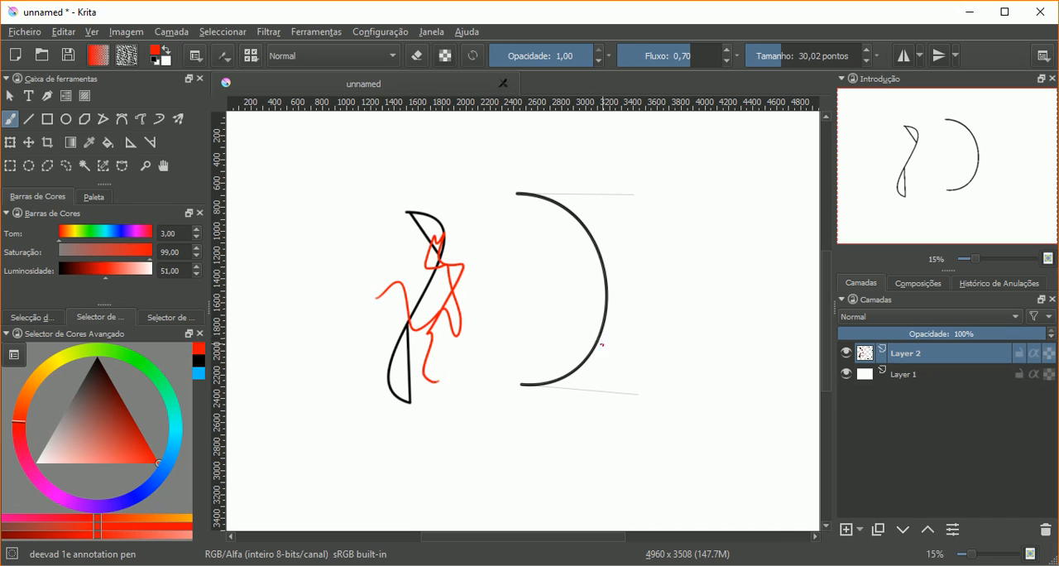
{"action": "mouse_move", "coordinate": [603, 346]}
{"action": "left_mouse_down"}
{"action": "mouse_move", "coordinate": [619, 255]}
{"action": "mouse_move", "coordinate": [571, 227]}
{"action": "mouse_move", "coordinate": [542, 255]}
{"action": "left_mouse_up"}
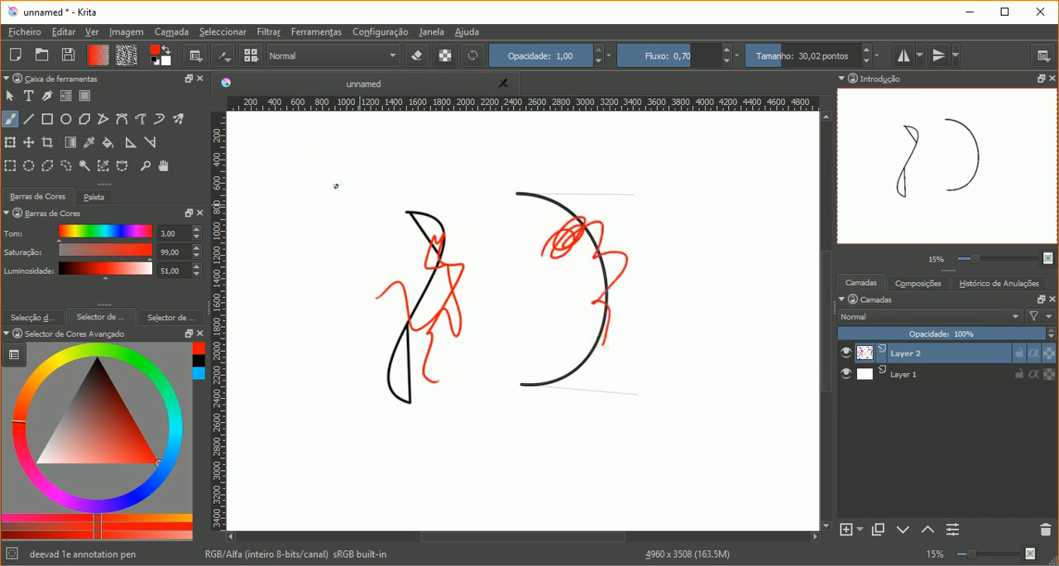
Step: Turn Assistant snapping back on and paint blue strokes that follow the D-shaped arc and its straight chords
{"action": "left_click", "coordinate": [198, 57]}
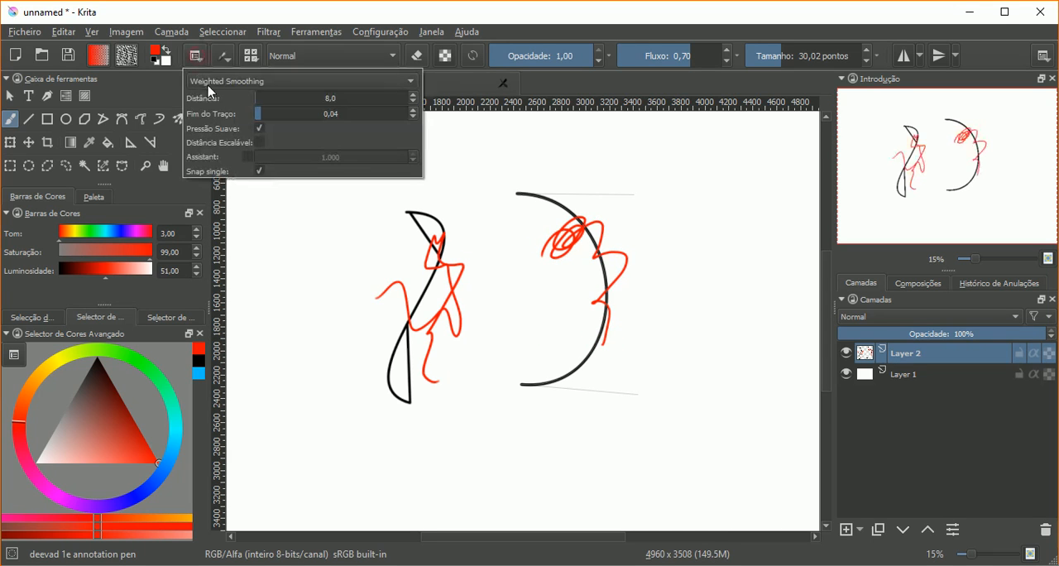
{"action": "left_click", "coordinate": [248, 157]}
{"action": "left_click", "coordinate": [173, 448]}
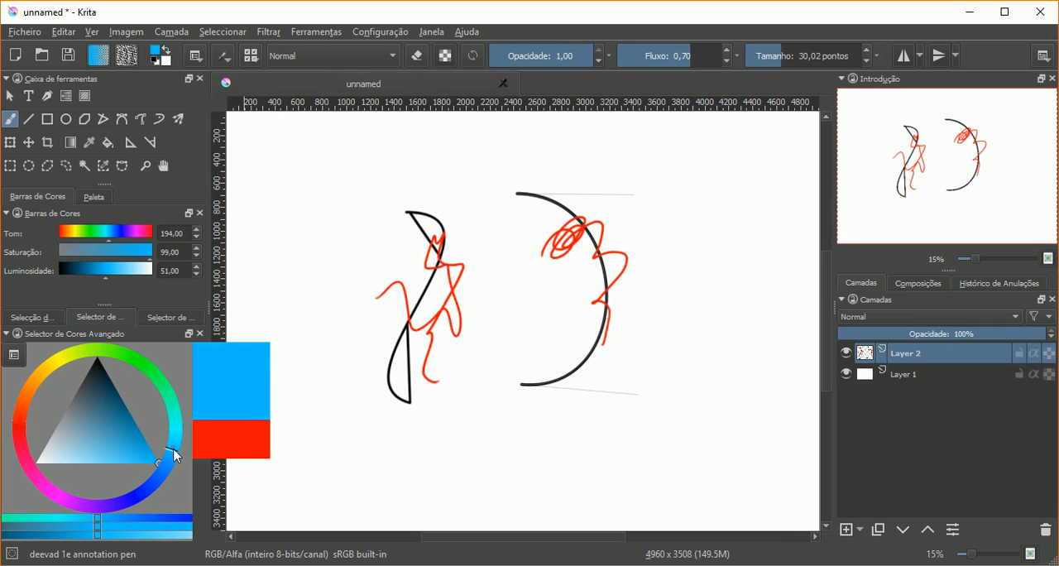
{"action": "mouse_move", "coordinate": [577, 221]}
{"action": "left_mouse_down"}
{"action": "mouse_move", "coordinate": [604, 323]}
{"action": "mouse_move", "coordinate": [522, 384]}
{"action": "left_mouse_up"}
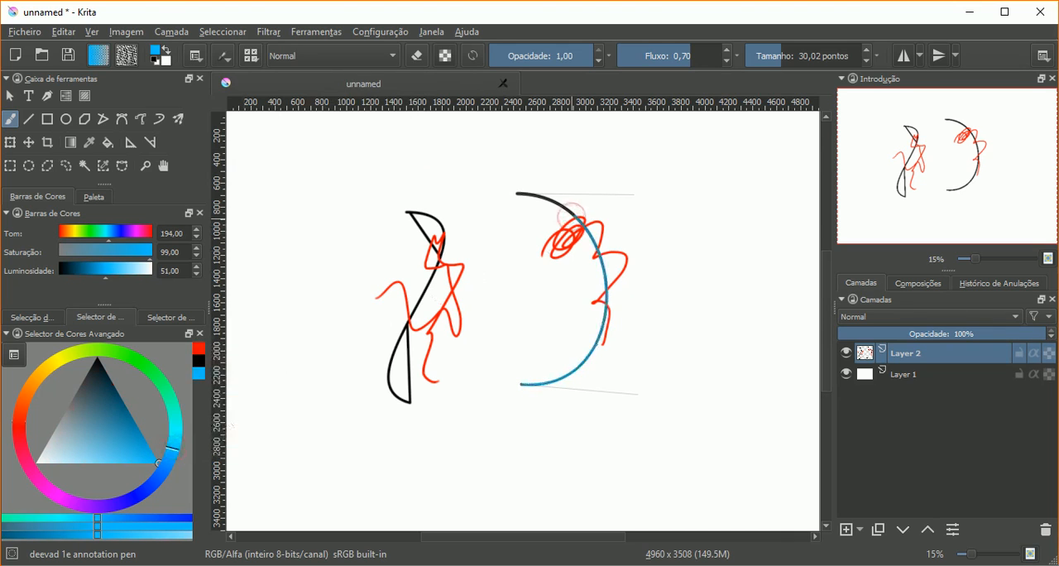
{"action": "left_click_drag", "start_coordinate": [440, 225], "coordinate": [423, 288]}
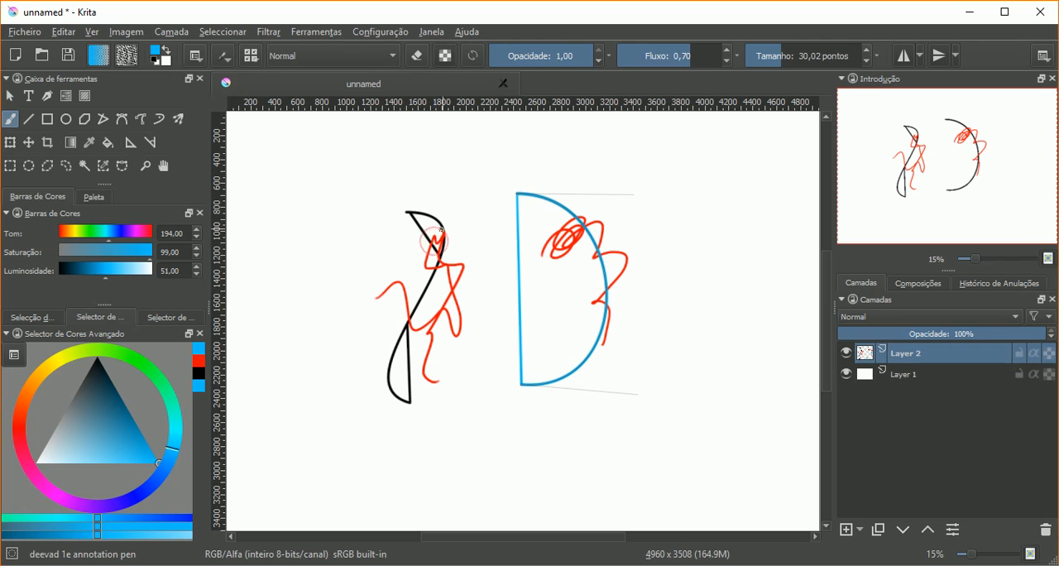
{"action": "mouse_move", "coordinate": [521, 213]}
{"action": "left_mouse_down"}
{"action": "mouse_move", "coordinate": [584, 234]}
{"action": "mouse_move", "coordinate": [601, 300]}
{"action": "mouse_move", "coordinate": [554, 202]}
{"action": "left_mouse_up"}
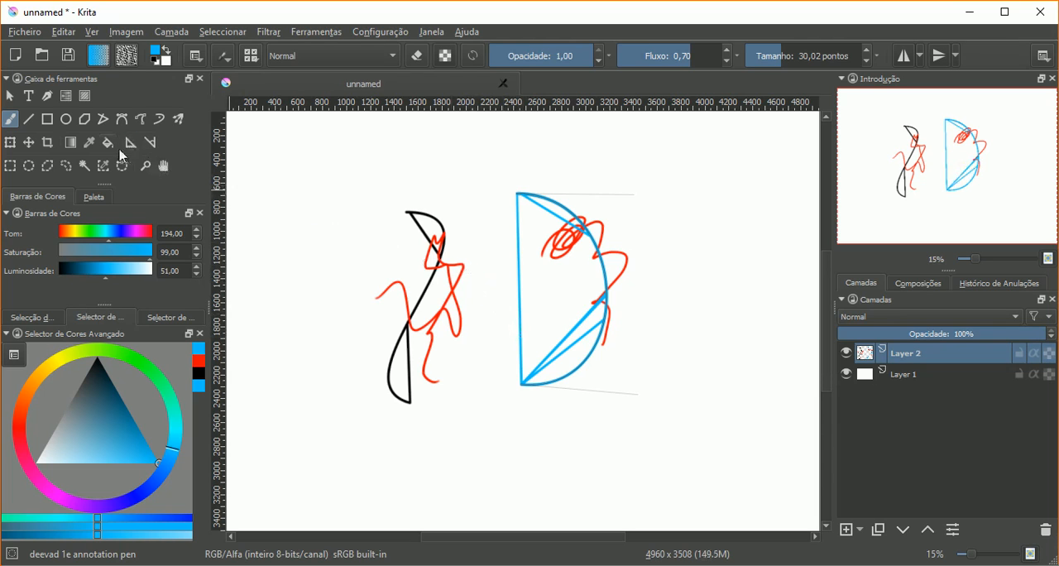
Step: Move the curve assistant to the right, off the painted arc, and replace Layer 2 with a new empty layer
{"action": "left_click", "coordinate": [130, 142]}
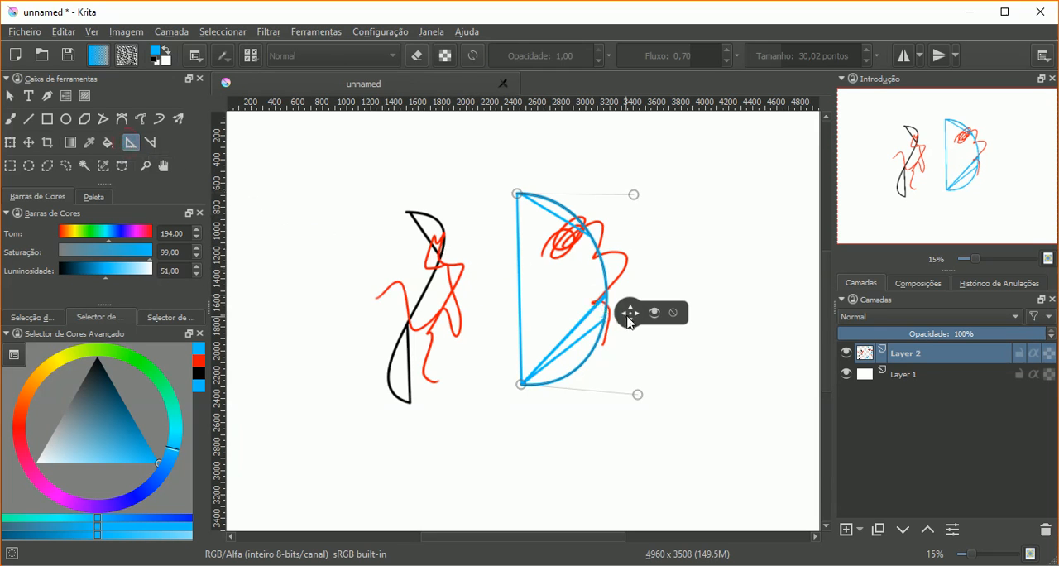
{"action": "left_click_drag", "start_coordinate": [630, 322], "coordinate": [685, 326]}
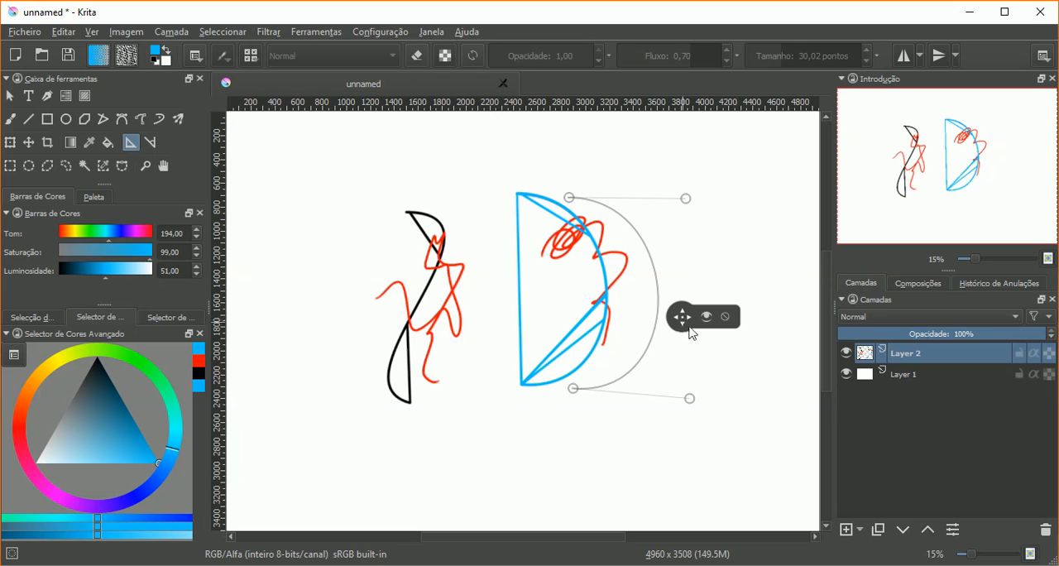
{"action": "left_click", "coordinate": [1044, 531]}
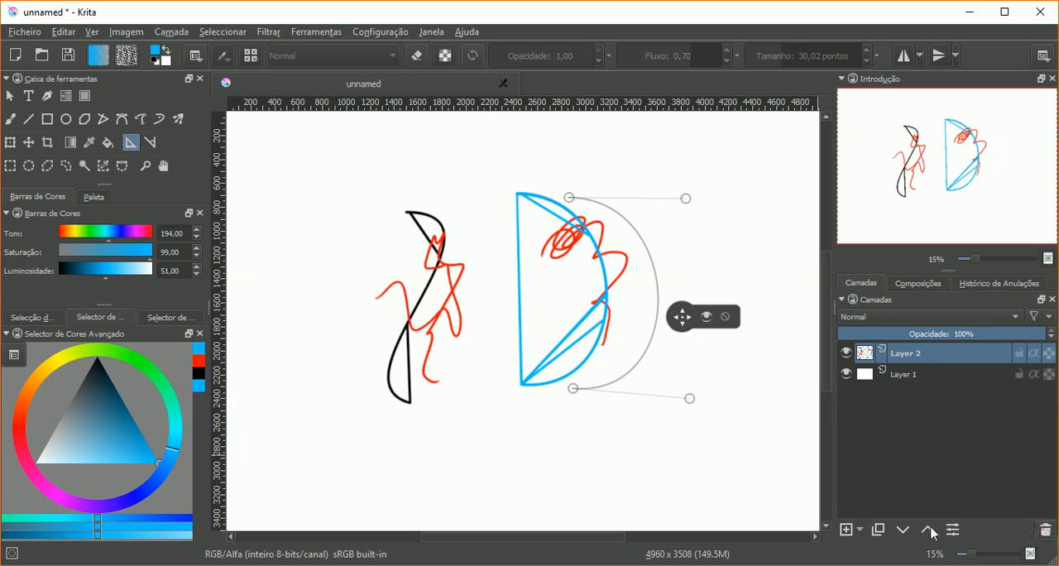
{"action": "left_click", "coordinate": [846, 529]}
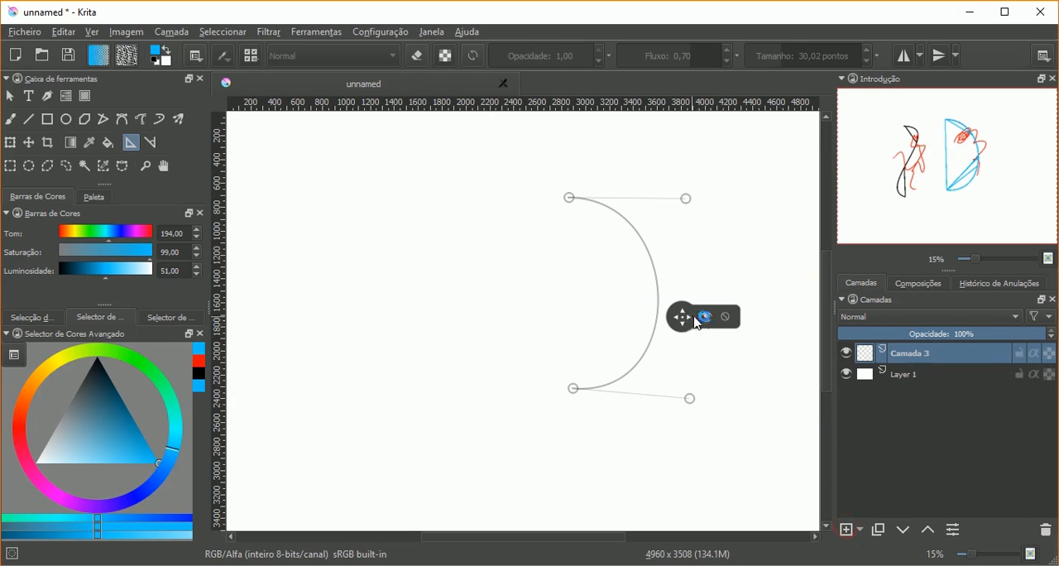
Step: Move the curve assistant back to the left with its snapping switched off, and paint a free blue zigzag across its upper arc
{"action": "left_click_drag", "start_coordinate": [681, 325], "coordinate": [602, 309]}
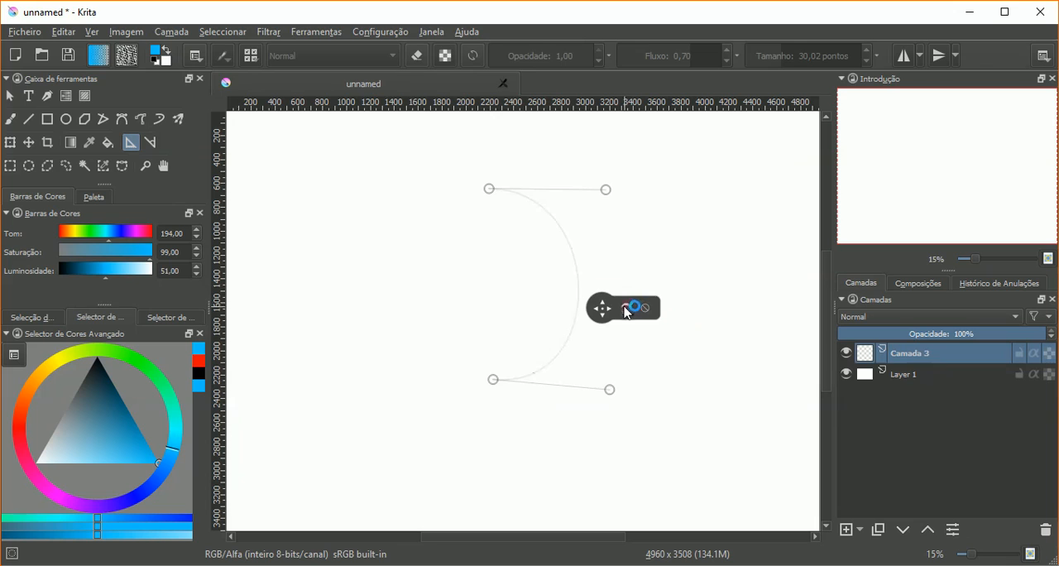
{"action": "left_click", "coordinate": [10, 118]}
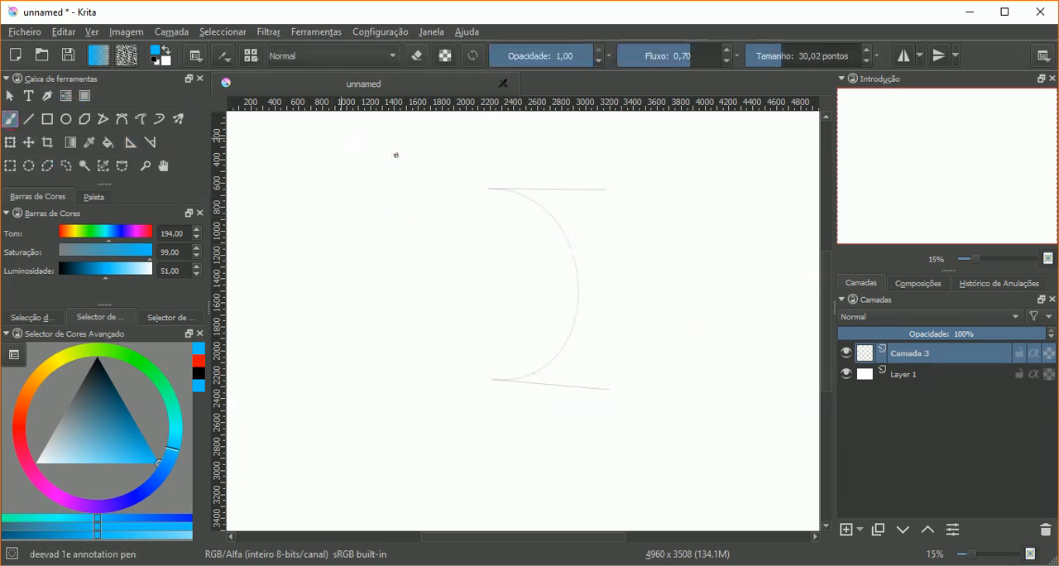
{"action": "left_click_drag", "start_coordinate": [551, 214], "coordinate": [574, 259]}
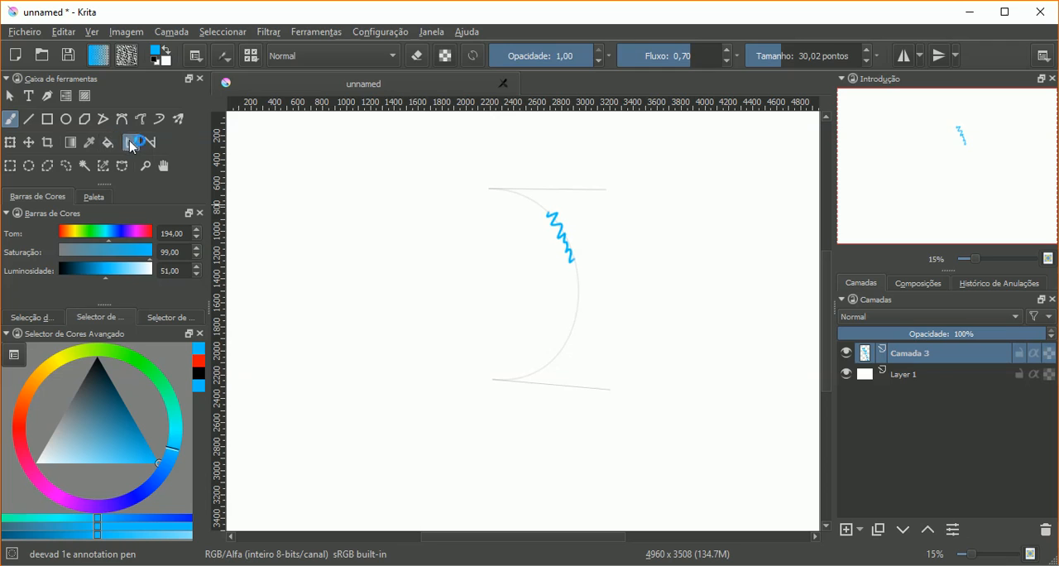
Step: Reactivate the curve assistant and paint a blue freehand brush stroke that follows its lower arc up to the zigzag
{"action": "left_click", "coordinate": [131, 143]}
{"action": "left_click", "coordinate": [626, 308]}
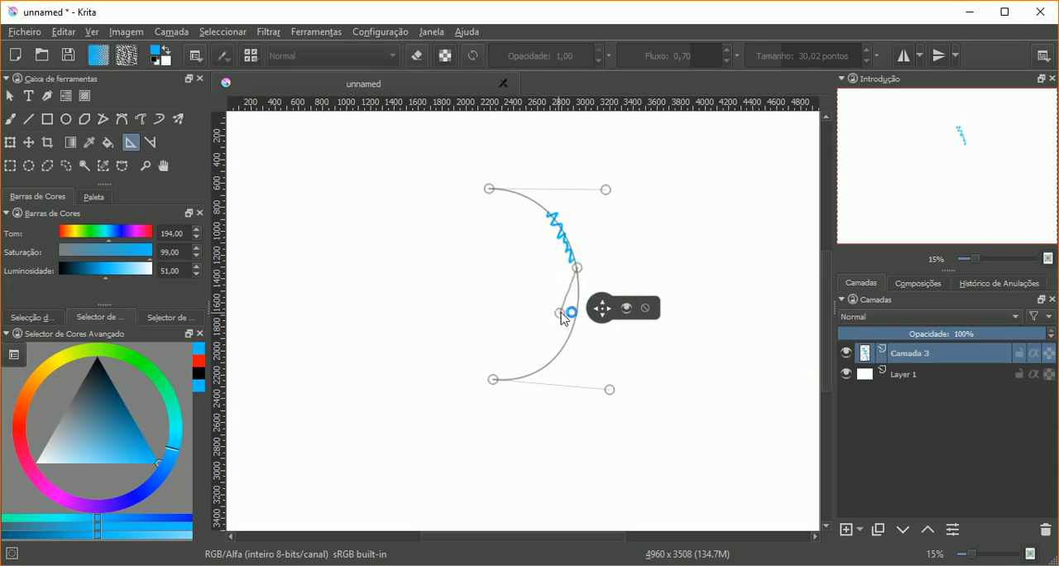
{"action": "left_click", "coordinate": [617, 256]}
{"action": "left_click", "coordinate": [641, 234]}
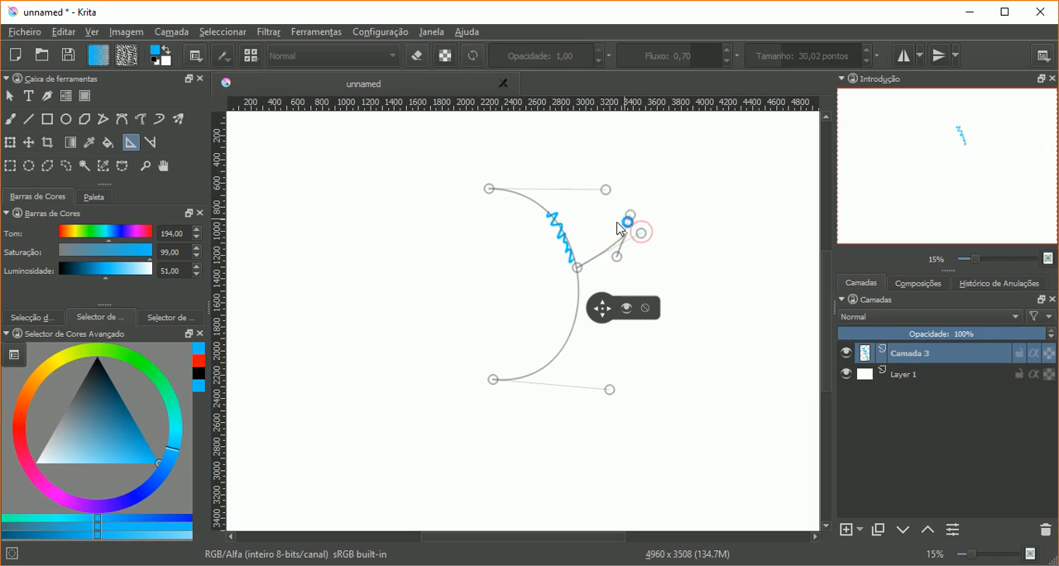
{"action": "left_click", "coordinate": [11, 119]}
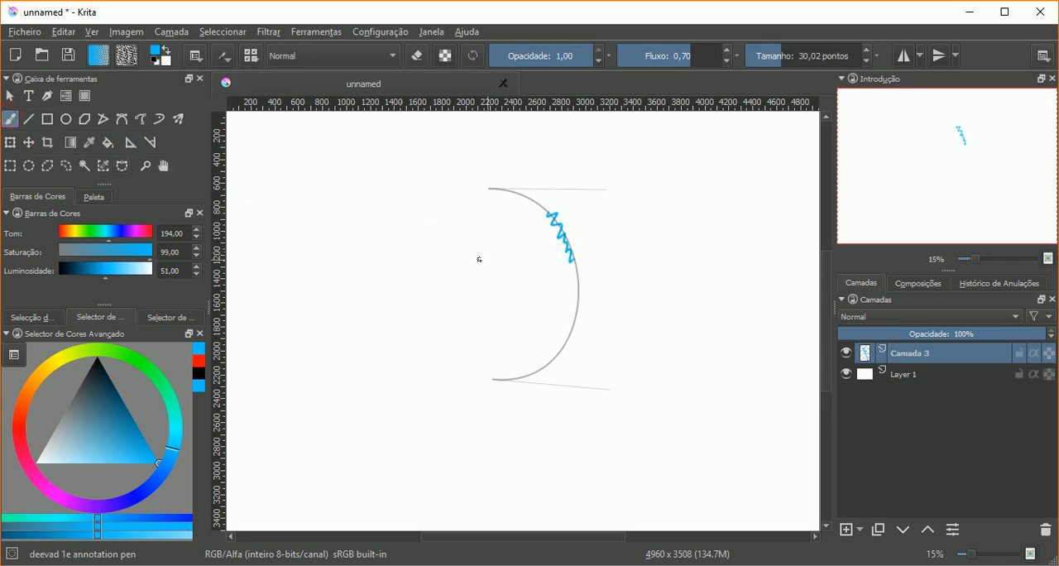
{"action": "mouse_move", "coordinate": [596, 298]}
{"action": "left_mouse_down"}
{"action": "mouse_move", "coordinate": [554, 359]}
{"action": "mouse_move", "coordinate": [575, 321]}
{"action": "mouse_move", "coordinate": [568, 240]}
{"action": "left_mouse_up"}
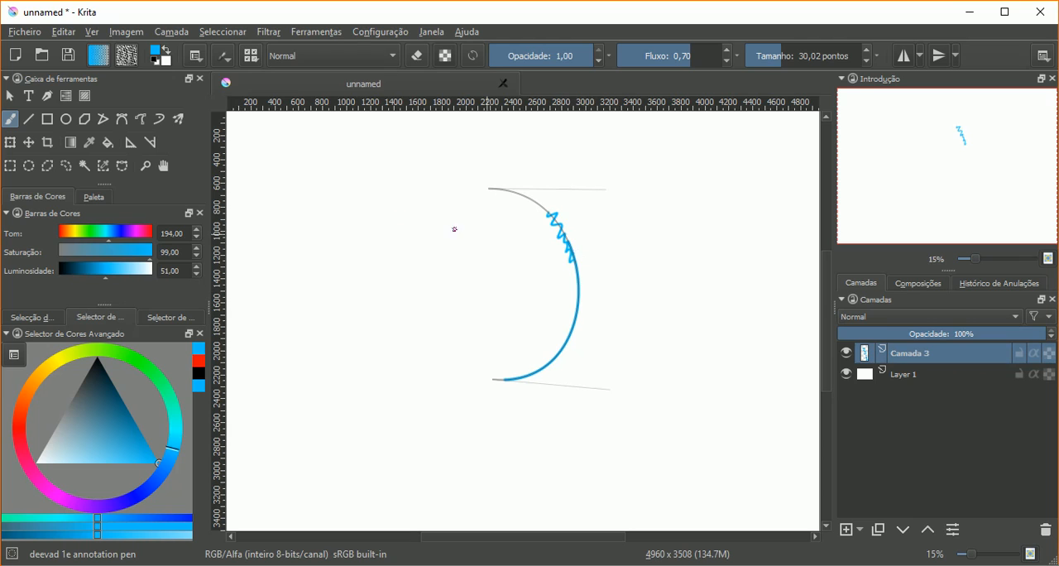
Step: Delete the curve assistant and undo the two blue strokes painted with it
{"action": "left_click", "coordinate": [130, 144]}
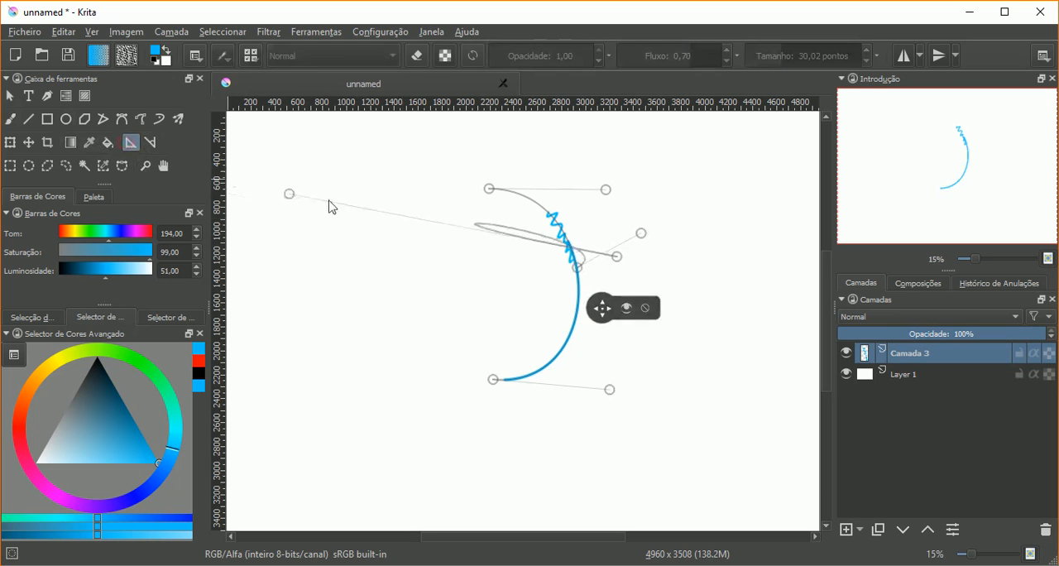
{"action": "left_click", "coordinate": [701, 271]}
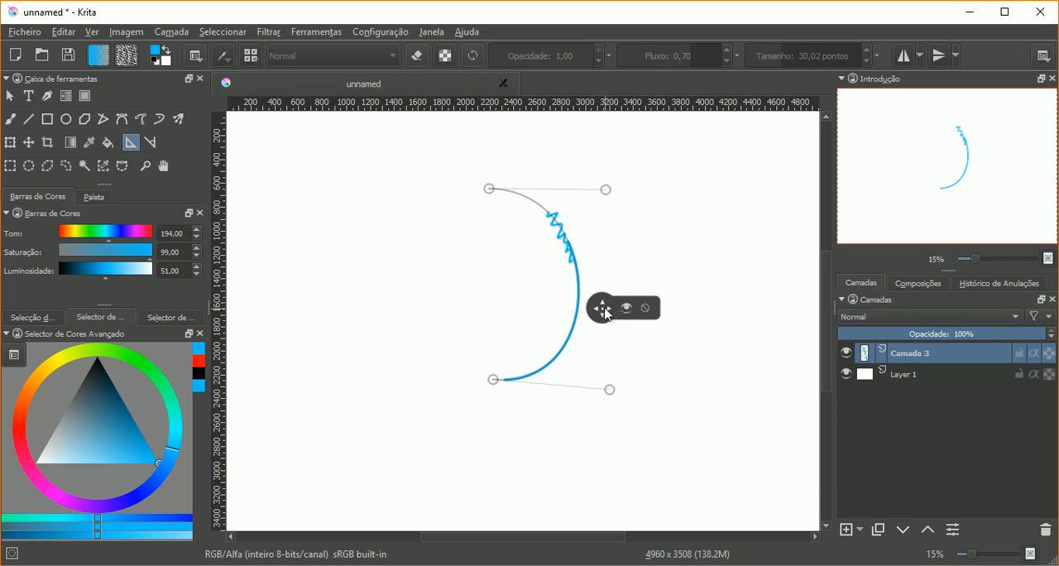
{"action": "left_click_drag", "start_coordinate": [612, 313], "coordinate": [635, 310]}
{"action": "left_click", "coordinate": [657, 305]}
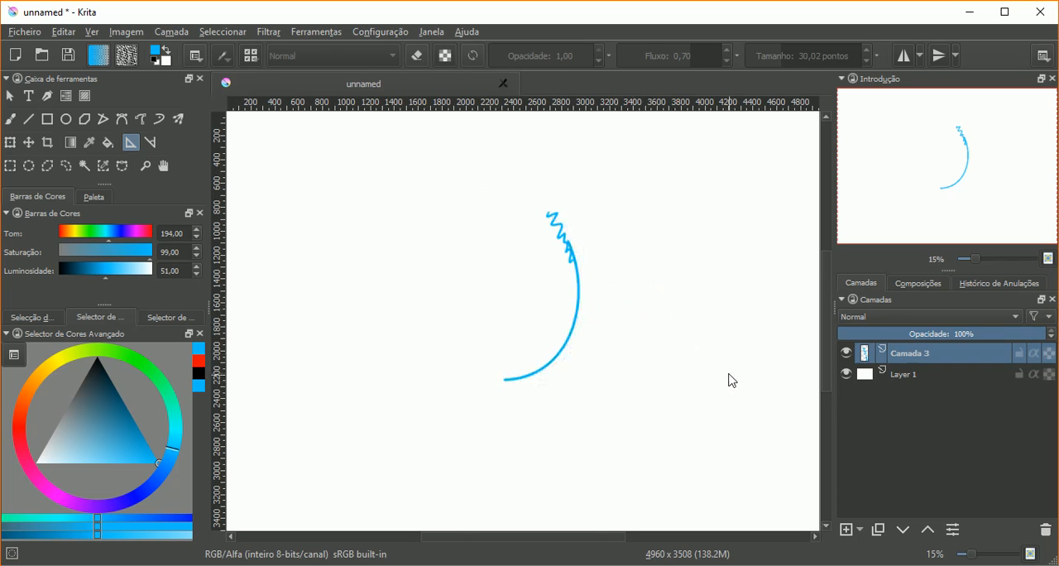
{"action": "key", "text": "ctrl+z"}
{"action": "key", "text": "ctrl+z"}
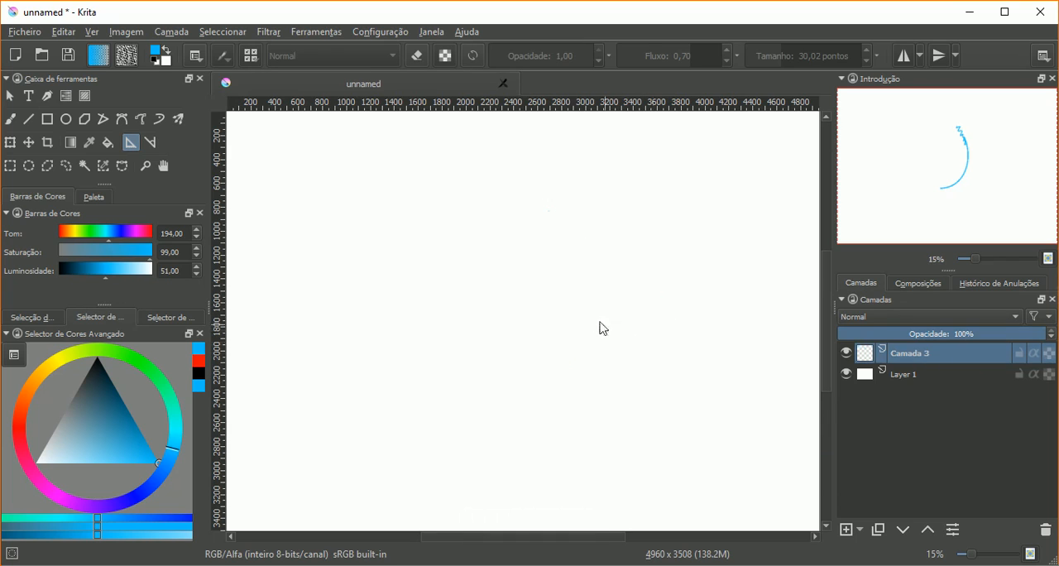
Step: Switch the assistant type to ellipse and place an ellipse assistant about 2000 px wide and 1600 px tall on the canvas
{"action": "left_click", "coordinate": [196, 57]}
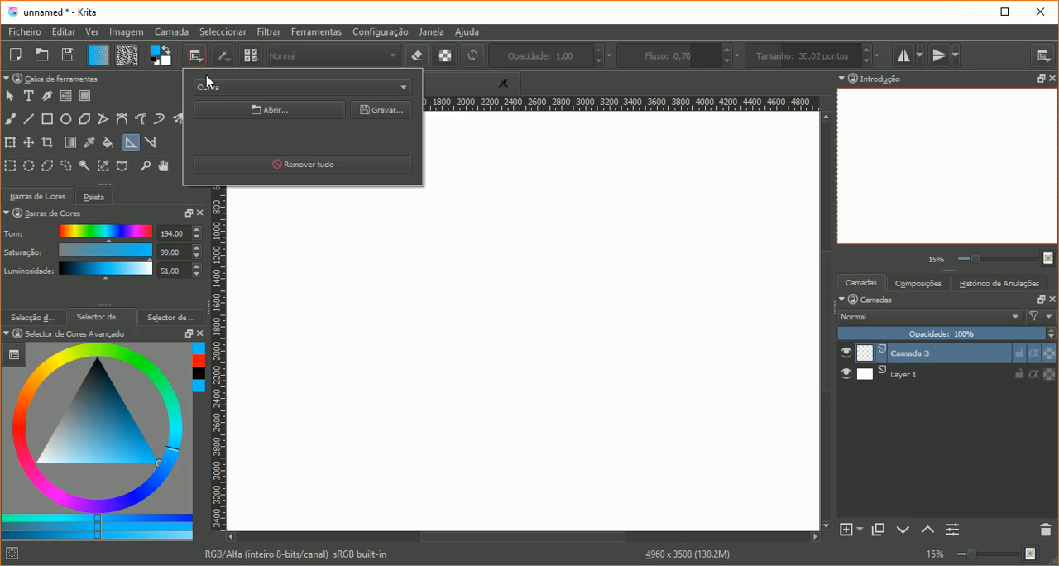
{"action": "left_click", "coordinate": [208, 86]}
{"action": "left_click", "coordinate": [213, 102]}
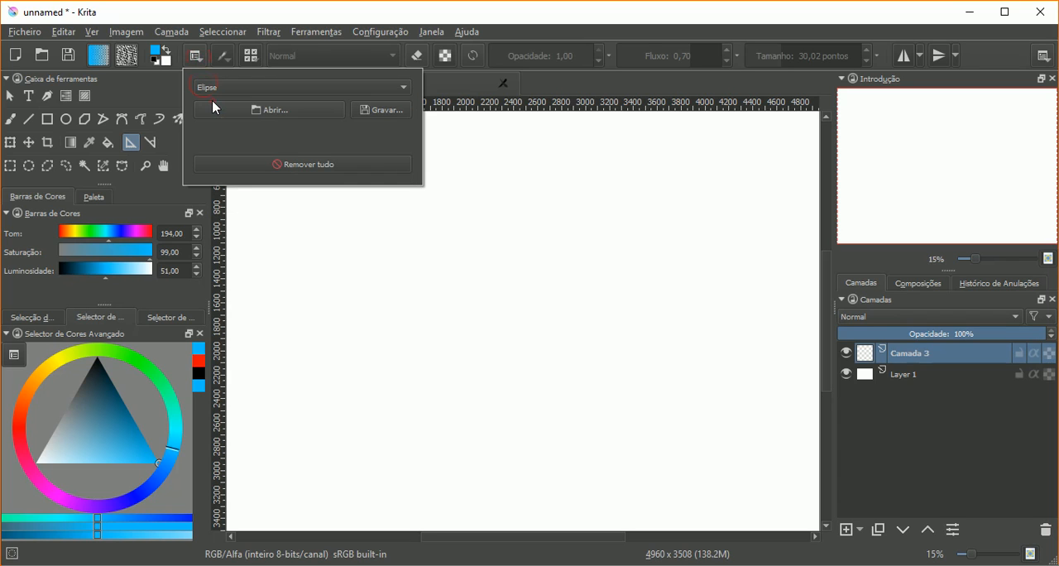
{"action": "left_click", "coordinate": [207, 20]}
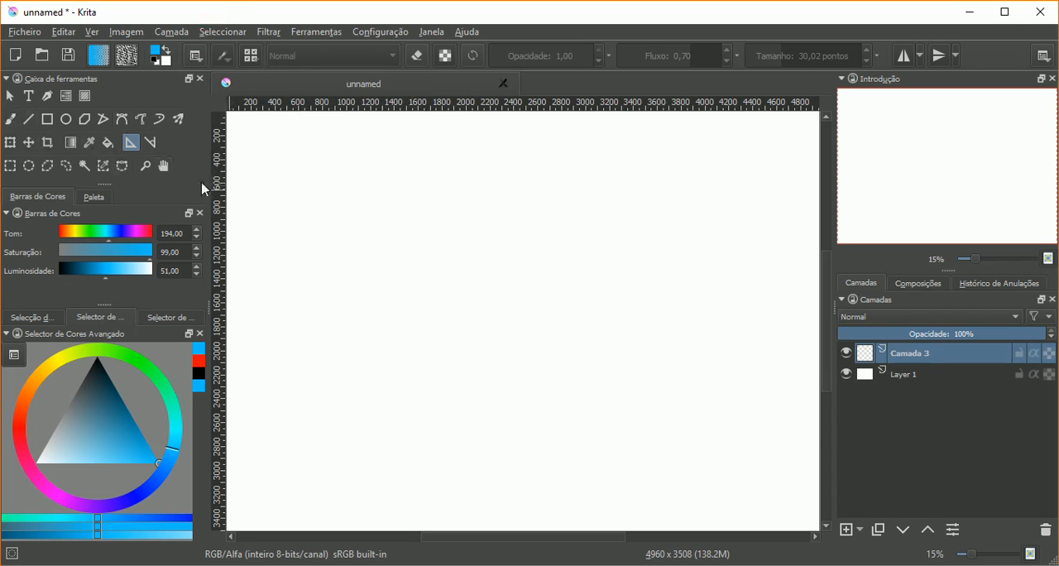
{"action": "left_click", "coordinate": [456, 192]}
{"action": "left_click", "coordinate": [462, 383]}
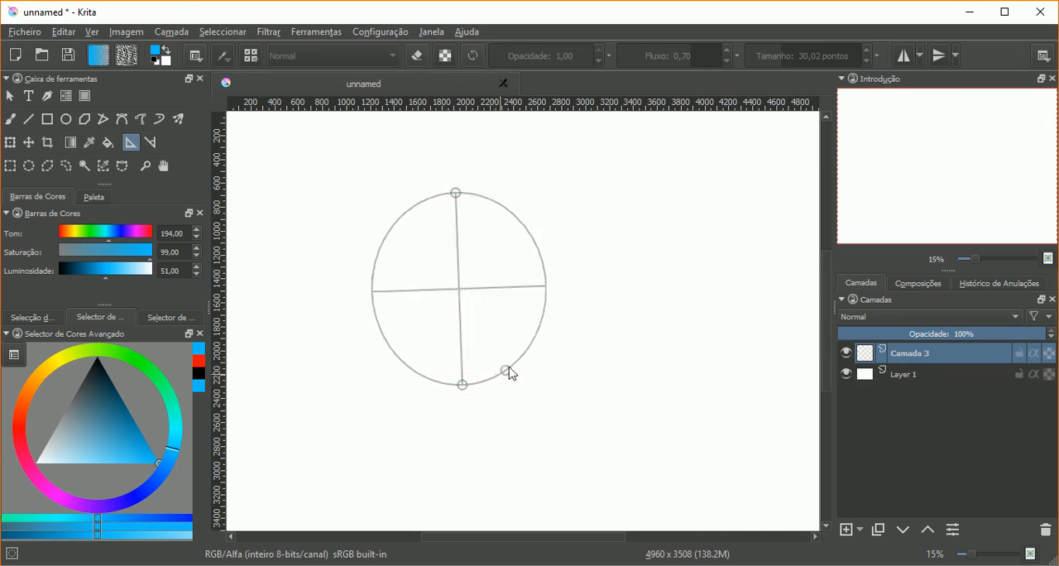
{"action": "left_click", "coordinate": [572, 320]}
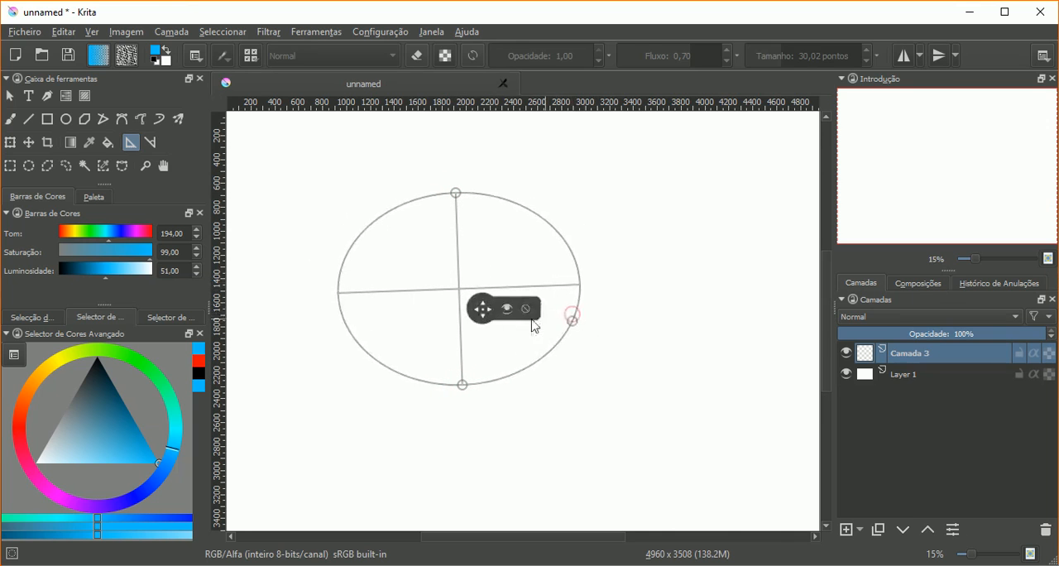
Step: Set the freehand brush size to 70,01 points and trace the full ellipse assistant in blue
{"action": "left_click", "coordinate": [10, 119]}
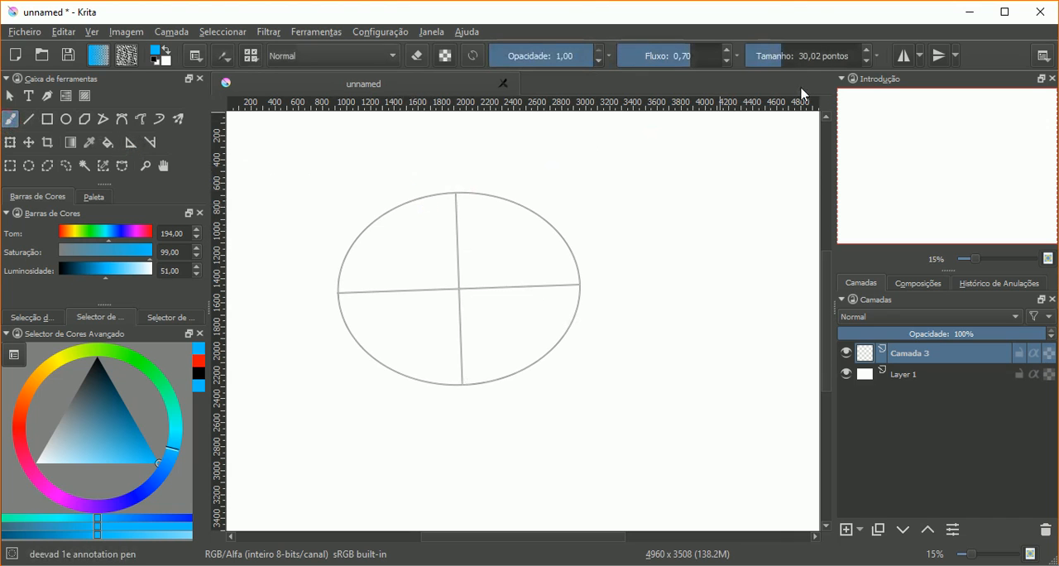
{"action": "left_click_drag", "start_coordinate": [789, 59], "coordinate": [793, 60]}
{"action": "mouse_move", "coordinate": [441, 194]}
{"action": "left_mouse_down"}
{"action": "mouse_move", "coordinate": [384, 214]}
{"action": "mouse_move", "coordinate": [345, 256]}
{"action": "mouse_move", "coordinate": [345, 324]}
{"action": "mouse_move", "coordinate": [387, 367]}
{"action": "mouse_move", "coordinate": [466, 385]}
{"action": "mouse_move", "coordinate": [564, 335]}
{"action": "mouse_move", "coordinate": [578, 276]}
{"action": "mouse_move", "coordinate": [462, 193]}
{"action": "left_mouse_up"}
{"action": "mouse_move", "coordinate": [575, 261]}
{"action": "left_mouse_down"}
{"action": "mouse_move", "coordinate": [510, 374]}
{"action": "mouse_move", "coordinate": [424, 382]}
{"action": "mouse_move", "coordinate": [449, 192]}
{"action": "left_mouse_up"}
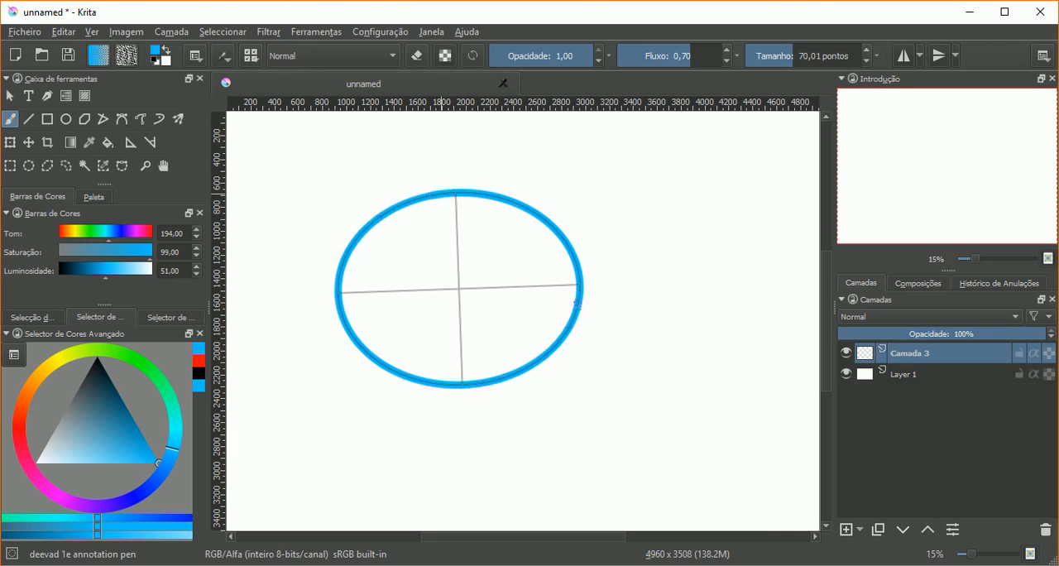
Step: Paint blue assistant-guided strokes cutting across the inside of the ellipse near both of its sides
{"action": "left_click_drag", "start_coordinate": [414, 202], "coordinate": [360, 341]}
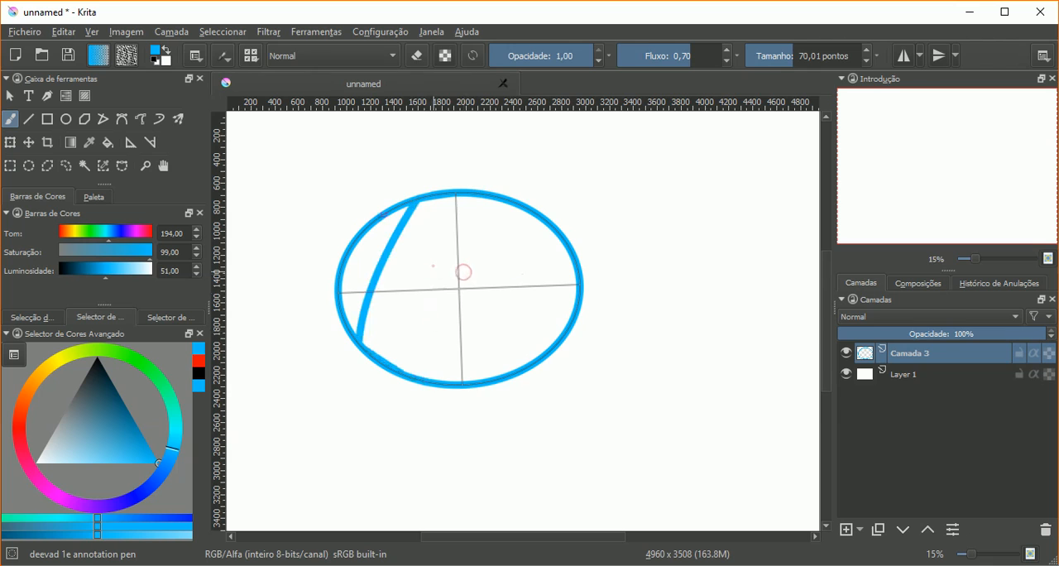
{"action": "left_click_drag", "start_coordinate": [560, 240], "coordinate": [507, 372]}
{"action": "left_click_drag", "start_coordinate": [571, 250], "coordinate": [511, 370]}
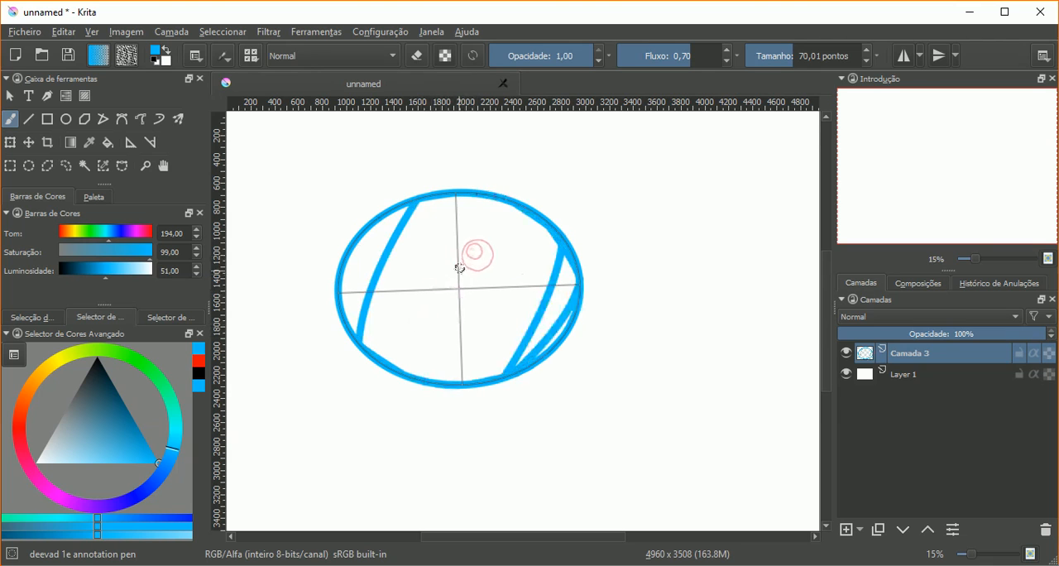
Step: Undo the strokes painted inside the ellipse, keeping only the blue outline
{"action": "key", "text": "ctrl+z"}
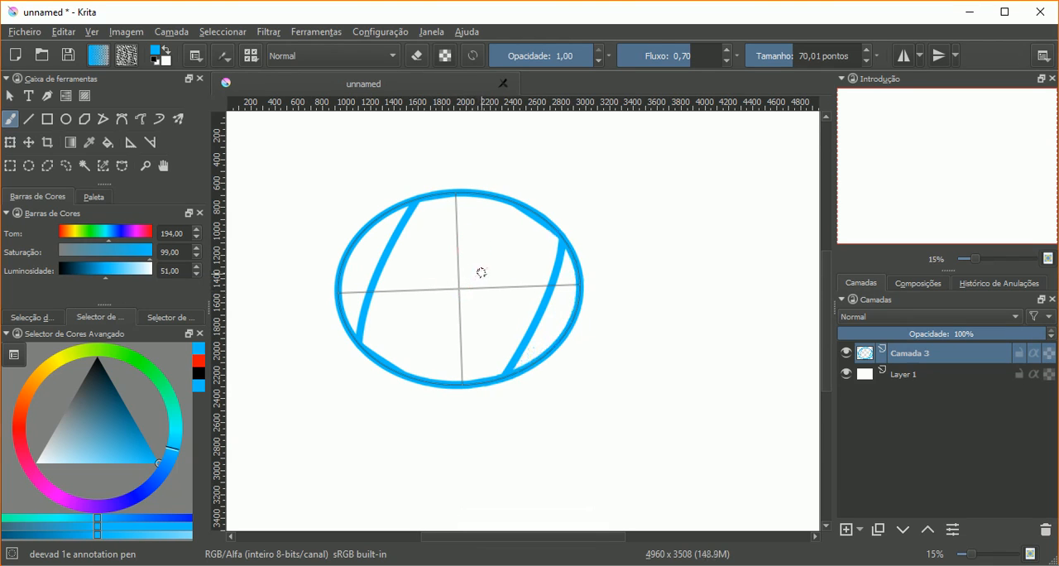
{"action": "key", "text": "ctrl+z"}
{"action": "key", "text": "ctrl+z"}
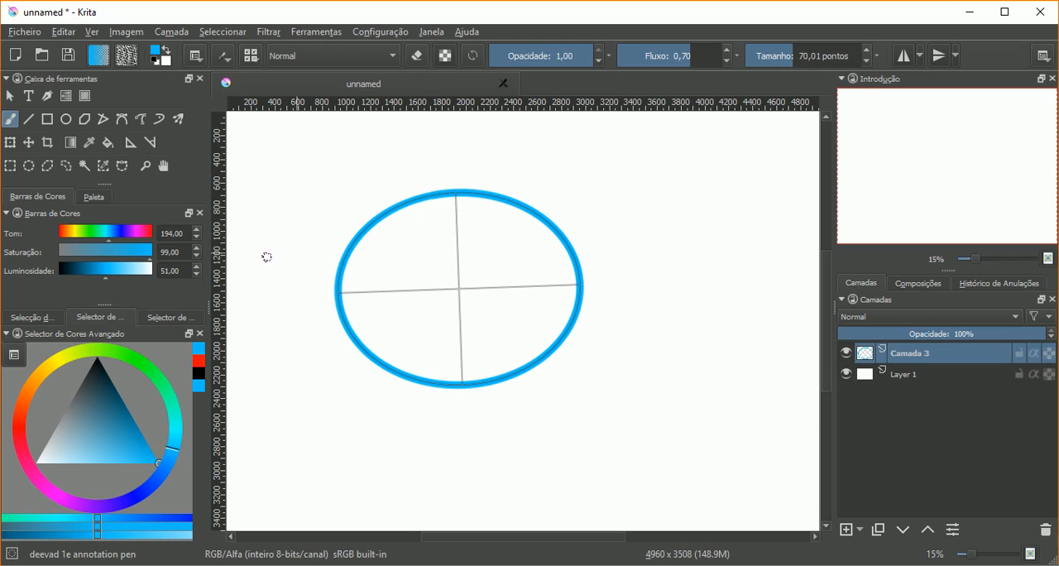
Step: Narrow the ellipse assistant to about 1100 px wide and trace it in red inside the blue ellipse
{"action": "left_click", "coordinate": [20, 420]}
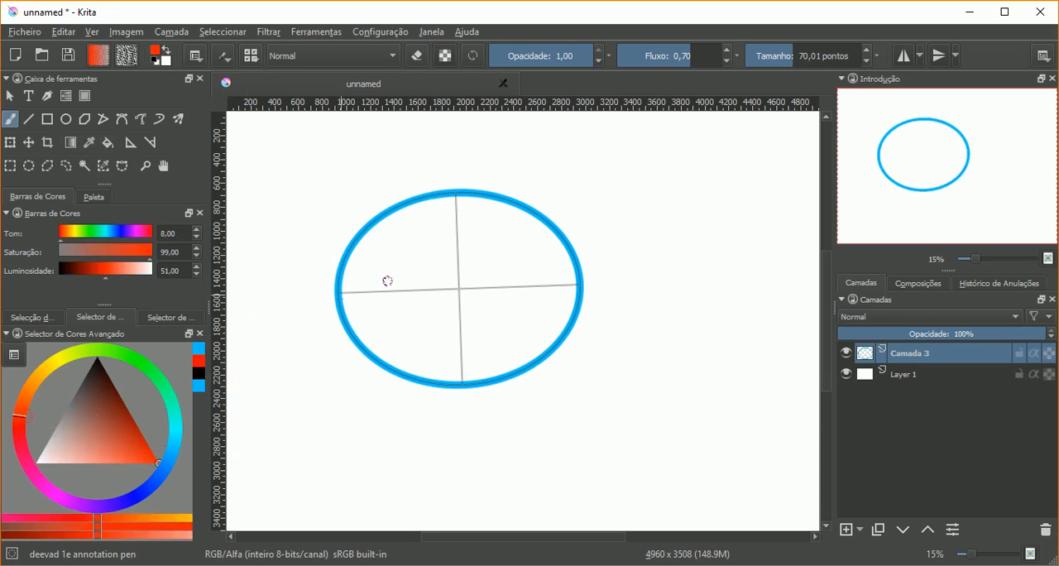
{"action": "left_click", "coordinate": [131, 143]}
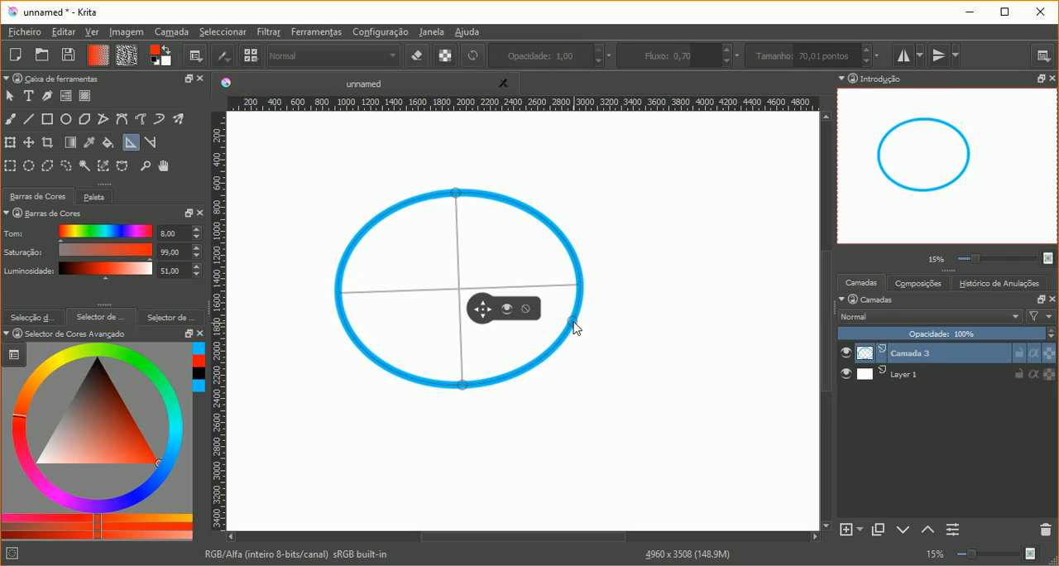
{"action": "left_click_drag", "start_coordinate": [573, 321], "coordinate": [528, 312]}
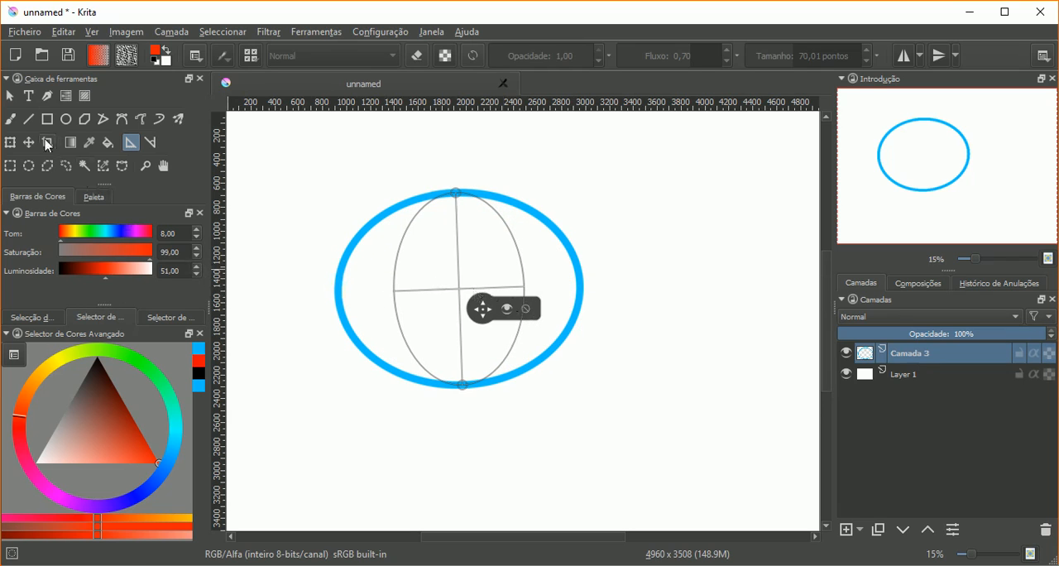
{"action": "left_click", "coordinate": [11, 120]}
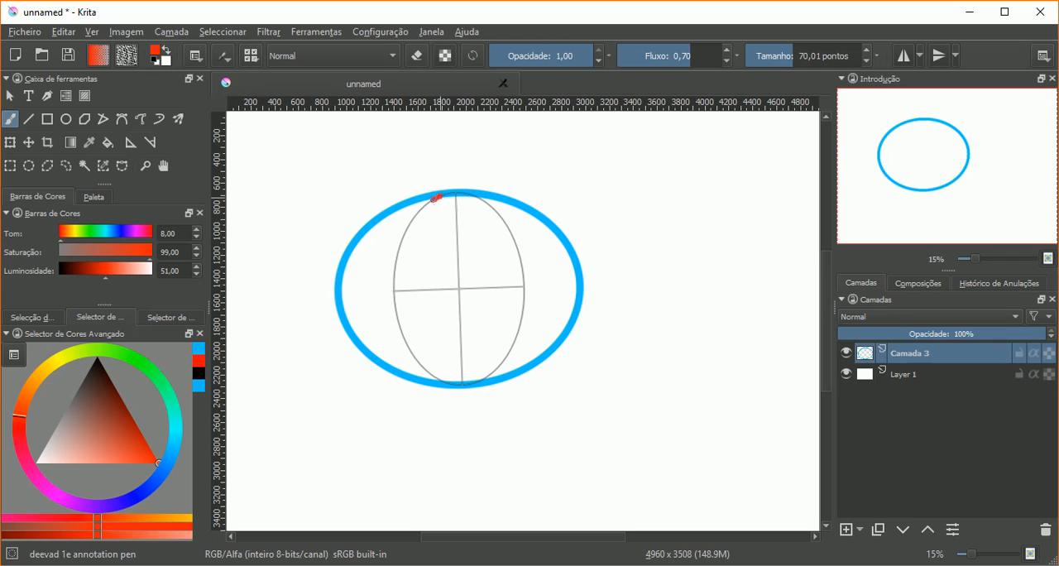
{"action": "mouse_move", "coordinate": [436, 197]}
{"action": "left_mouse_down"}
{"action": "mouse_move", "coordinate": [396, 262]}
{"action": "mouse_move", "coordinate": [421, 365]}
{"action": "mouse_move", "coordinate": [465, 385]}
{"action": "mouse_move", "coordinate": [517, 333]}
{"action": "mouse_move", "coordinate": [521, 262]}
{"action": "mouse_move", "coordinate": [489, 203]}
{"action": "mouse_move", "coordinate": [445, 193]}
{"action": "left_mouse_up"}
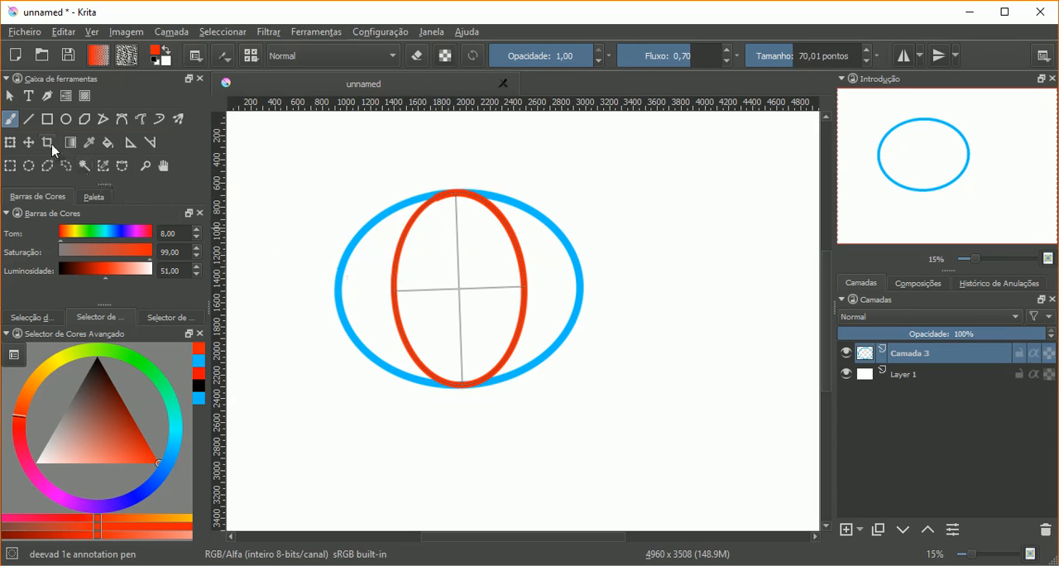
Step: Move the ellipse assistant to the right so it overlaps the blue ellipse's edge, and toggle its snapping off and back on
{"action": "left_click", "coordinate": [131, 142]}
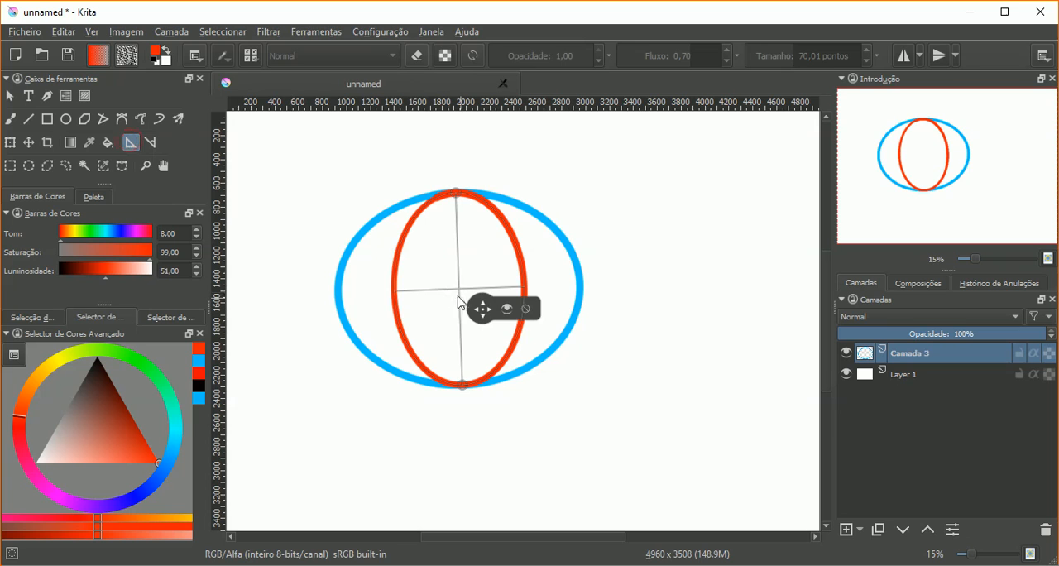
{"action": "left_click_drag", "start_coordinate": [486, 314], "coordinate": [679, 314]}
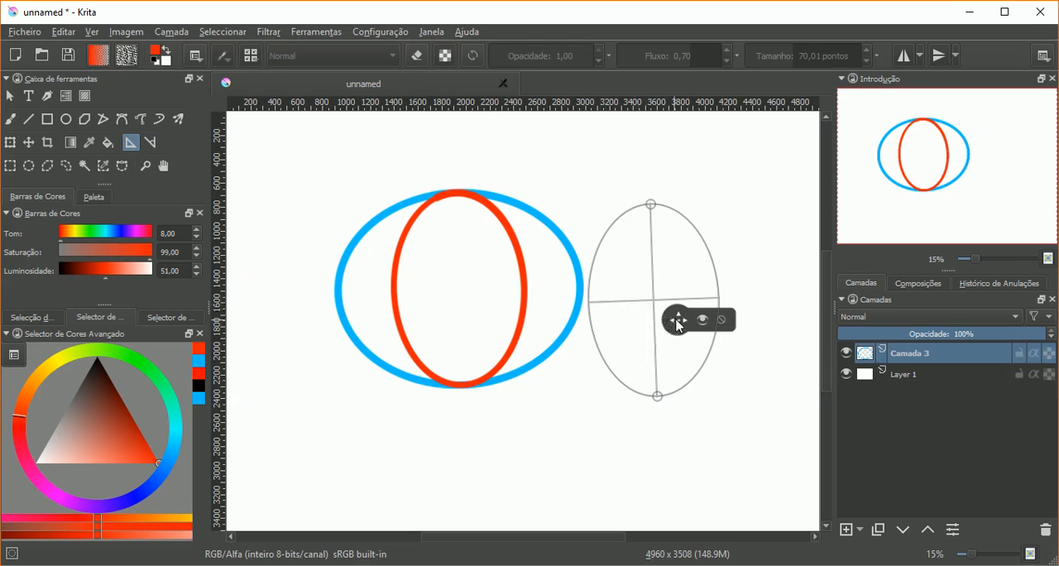
{"action": "left_click_drag", "start_coordinate": [678, 325], "coordinate": [644, 347]}
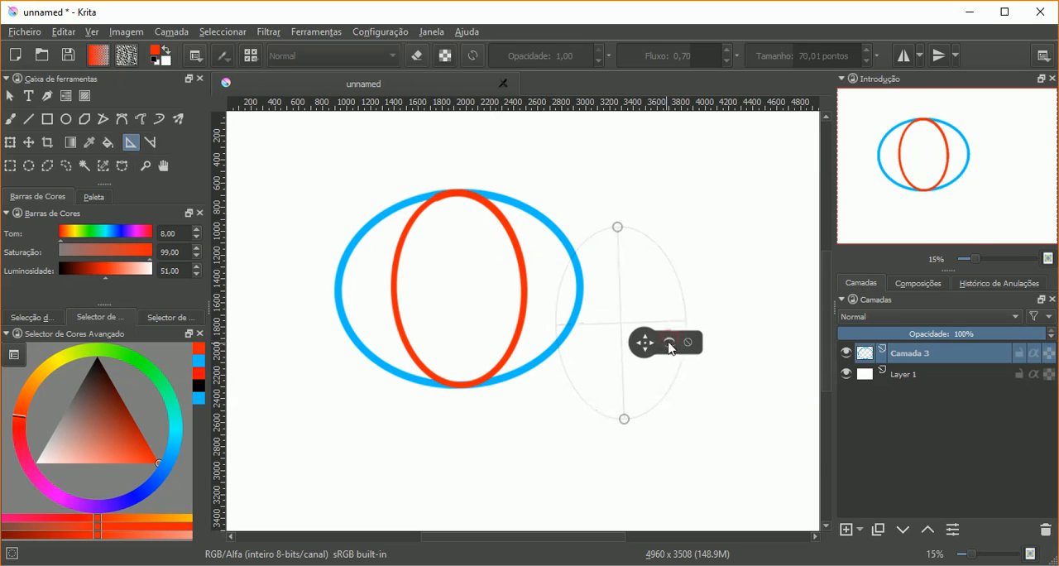
{"action": "left_click", "coordinate": [671, 347]}
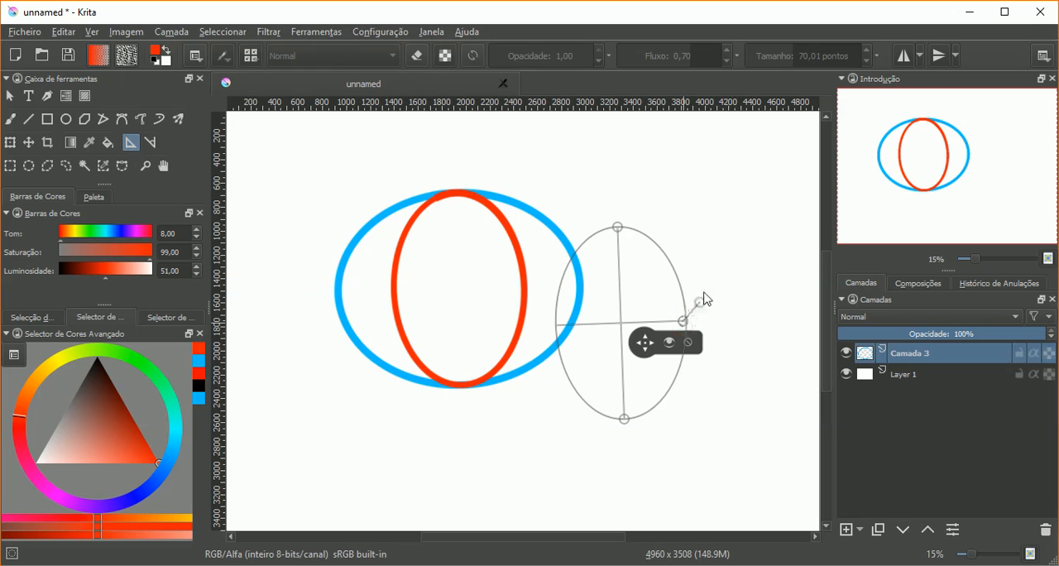
Step: Add a small ellipse assistant joined to the large one's right-hand handle and trace both ellipses with red brush strokes
{"action": "left_click", "coordinate": [711, 251]}
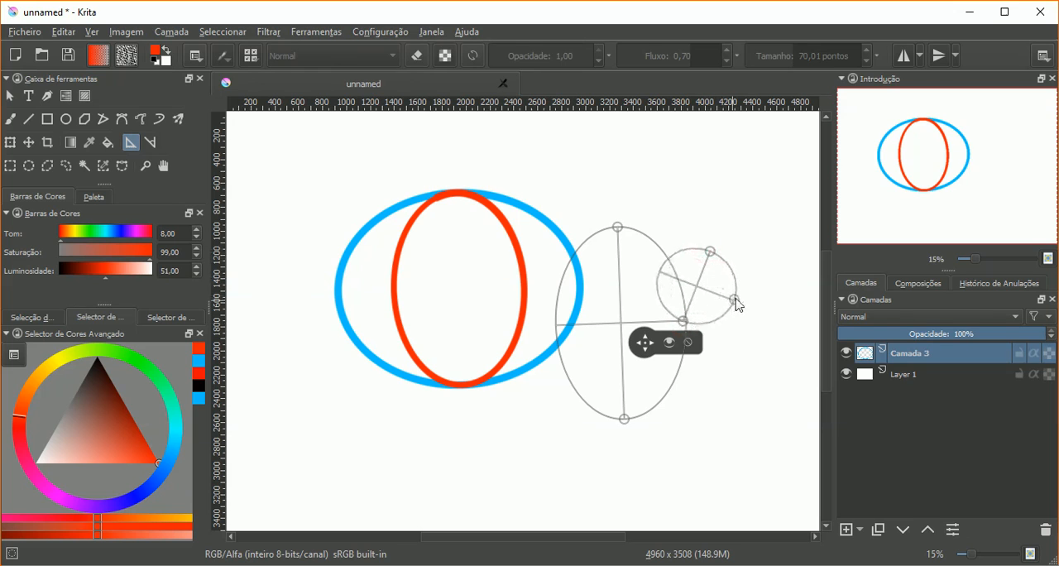
{"action": "left_click", "coordinate": [741, 295]}
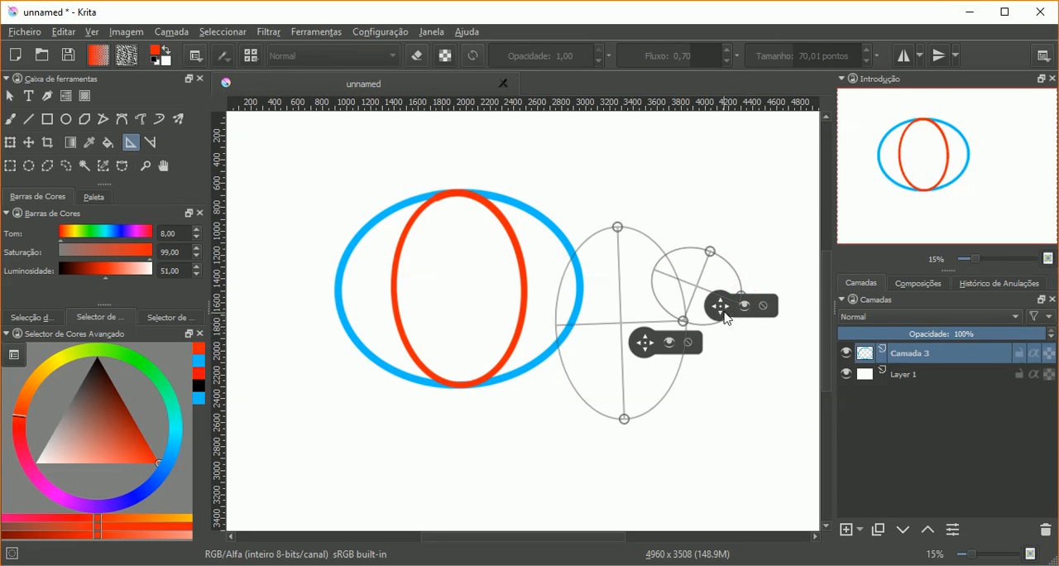
{"action": "left_click", "coordinate": [11, 119]}
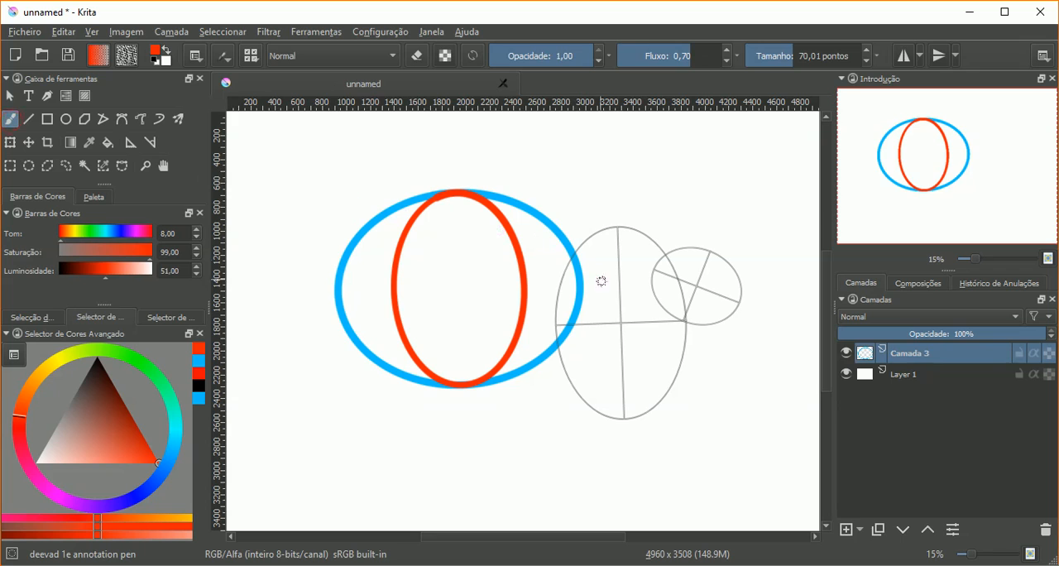
{"action": "mouse_move", "coordinate": [668, 306]}
{"action": "left_mouse_down"}
{"action": "mouse_move", "coordinate": [653, 271]}
{"action": "mouse_move", "coordinate": [690, 247]}
{"action": "mouse_move", "coordinate": [740, 280]}
{"action": "mouse_move", "coordinate": [703, 323]}
{"action": "mouse_move", "coordinate": [669, 314]}
{"action": "mouse_move", "coordinate": [685, 335]}
{"action": "mouse_move", "coordinate": [680, 366]}
{"action": "mouse_move", "coordinate": [635, 416]}
{"action": "mouse_move", "coordinate": [574, 388]}
{"action": "mouse_move", "coordinate": [562, 277]}
{"action": "mouse_move", "coordinate": [666, 252]}
{"action": "left_mouse_up"}
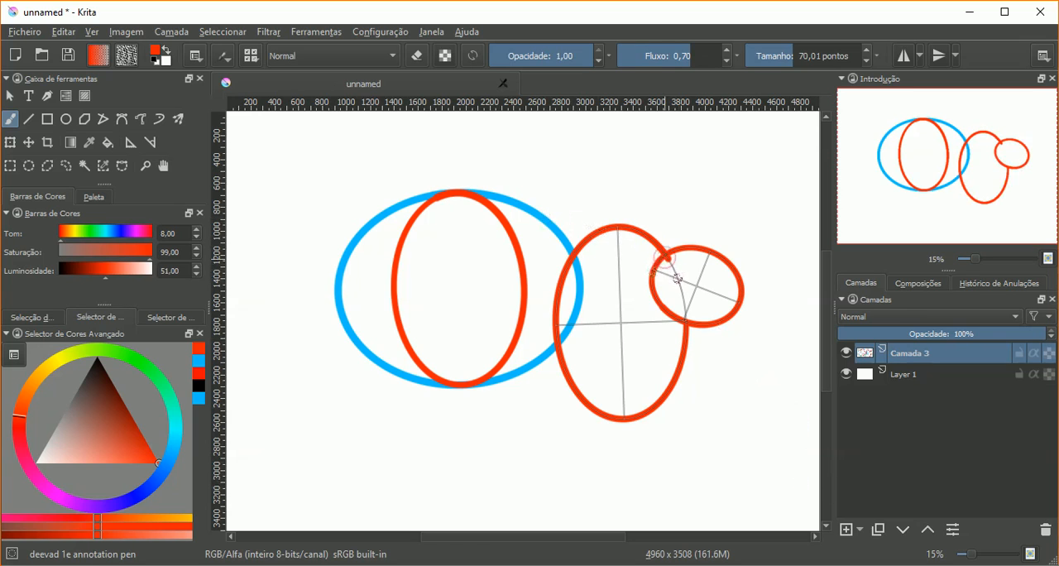
{"action": "mouse_move", "coordinate": [678, 278]}
{"action": "left_mouse_down"}
{"action": "mouse_move", "coordinate": [653, 241]}
{"action": "mouse_move", "coordinate": [685, 327]}
{"action": "left_mouse_up"}
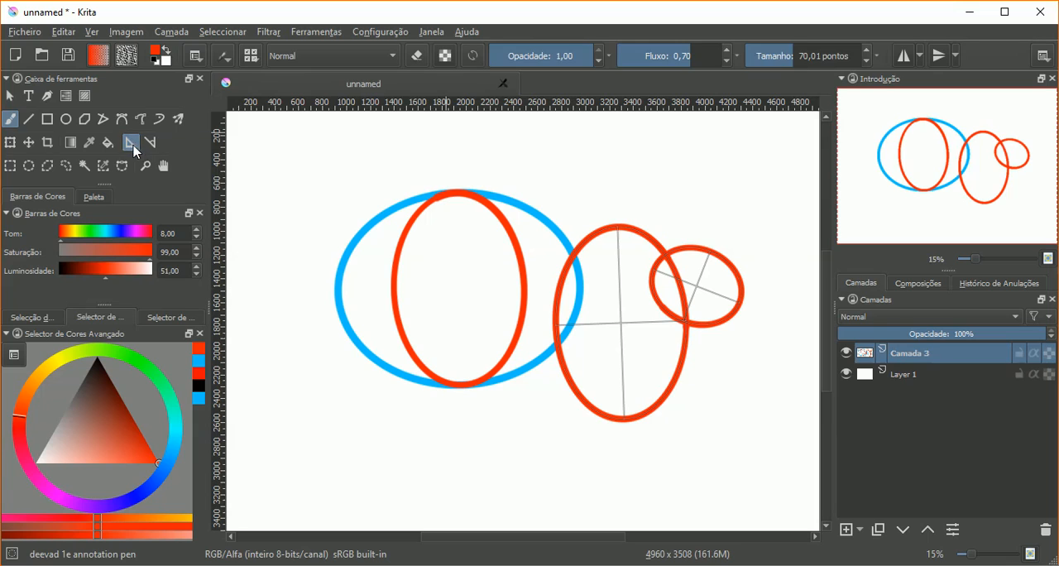
Step: Remove both ellipse assistants and replace the painted layer with a new empty layer
{"action": "left_click", "coordinate": [131, 142]}
{"action": "left_click", "coordinate": [765, 306]}
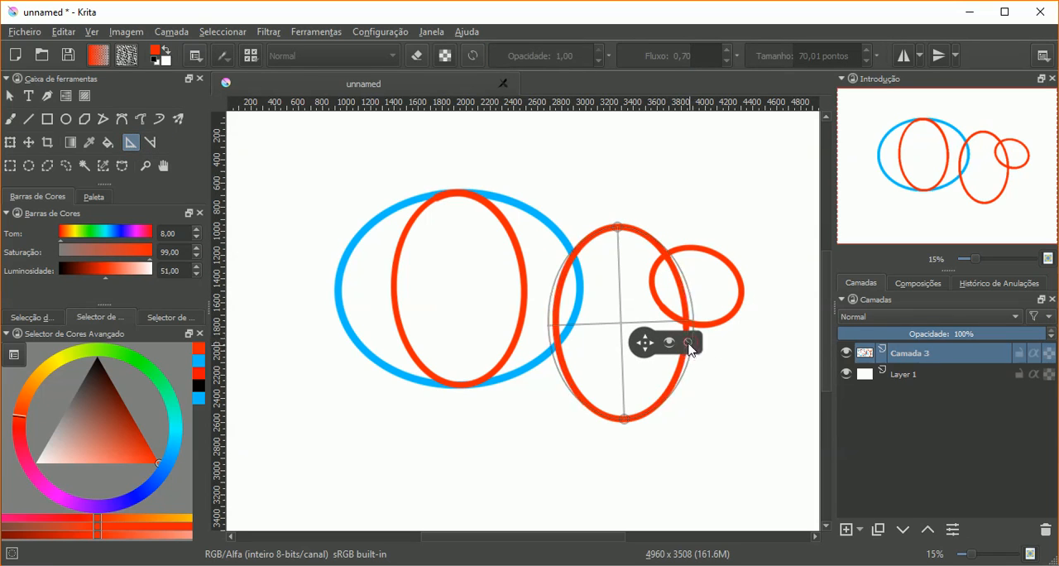
{"action": "left_click_drag", "start_coordinate": [650, 342], "coordinate": [672, 361]}
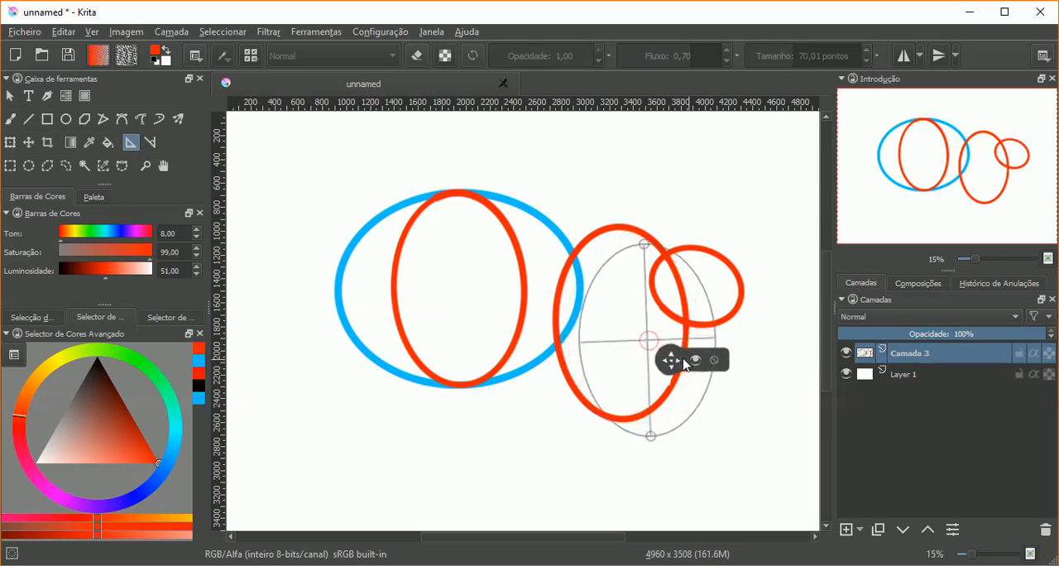
{"action": "left_click", "coordinate": [710, 359]}
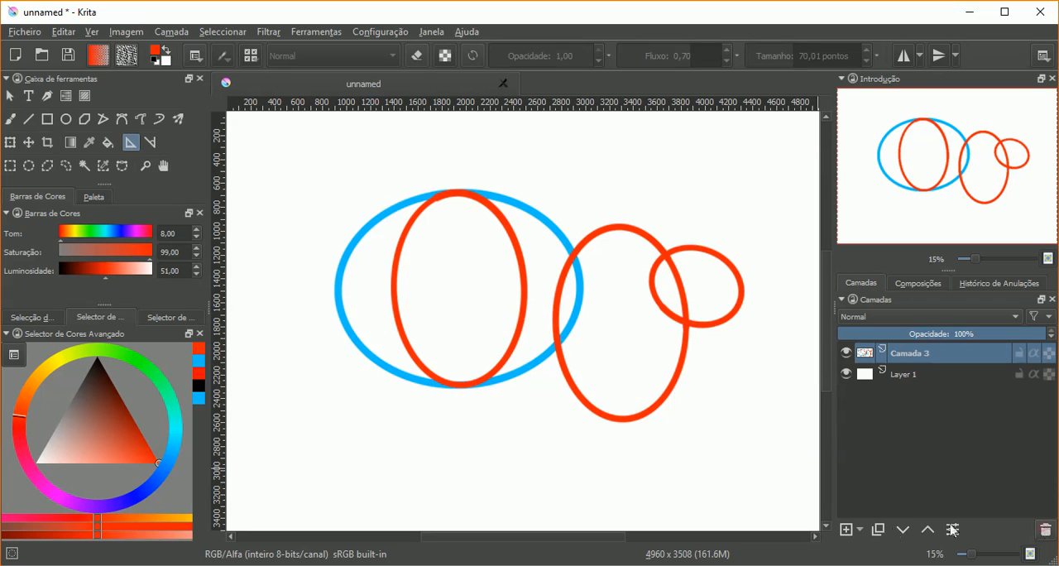
{"action": "key", "text": "shift+Delete"}
{"action": "left_click", "coordinate": [845, 530]}
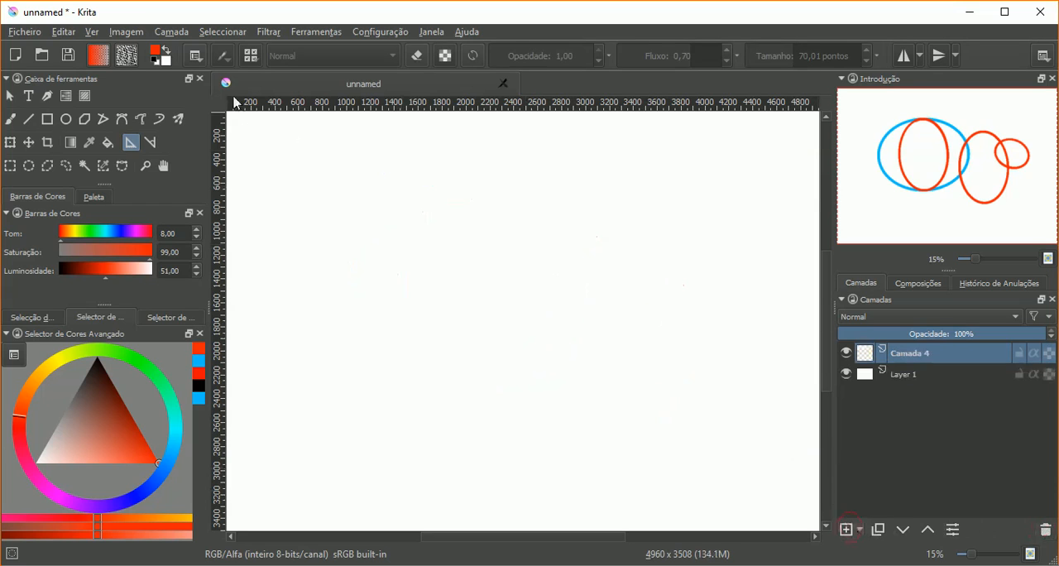
Step: Place a tall, narrow concentric ellipse assistant (Elipse Concêntrica) about 1650 px high and 470 px wide, left of the canvas centre
{"action": "left_click", "coordinate": [196, 55]}
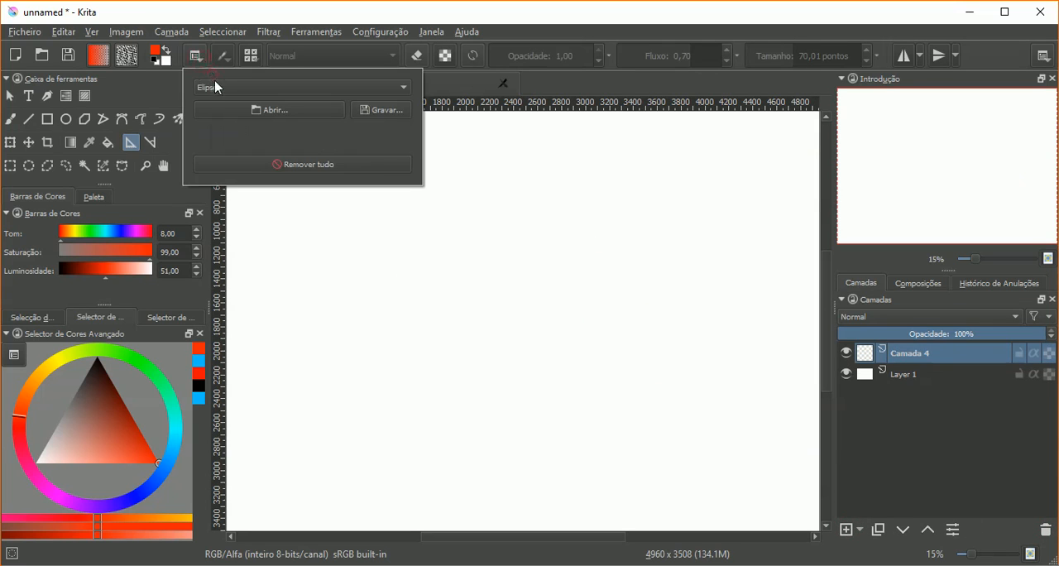
{"action": "left_click", "coordinate": [216, 87]}
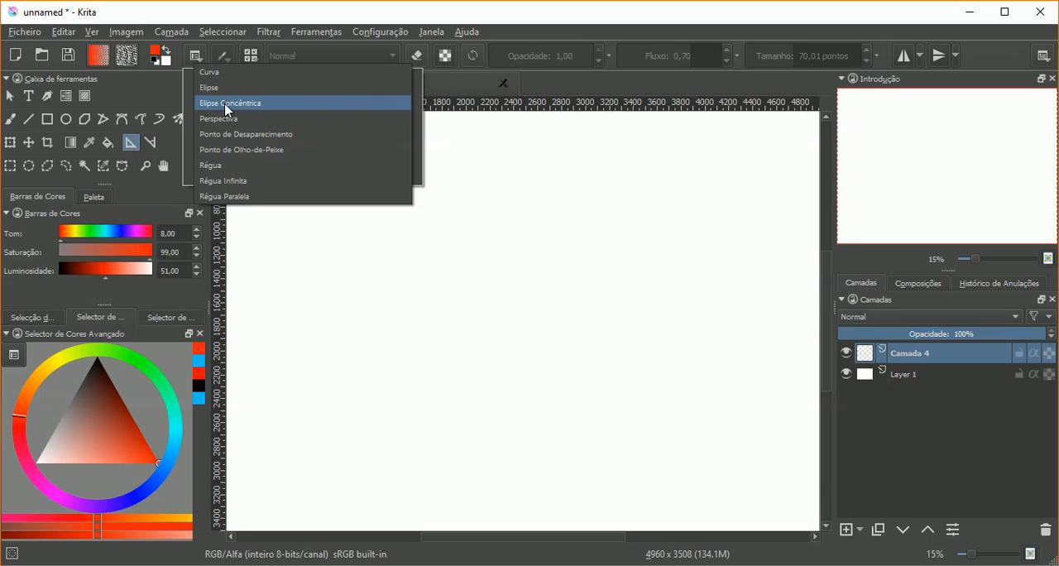
{"action": "left_click", "coordinate": [229, 105]}
{"action": "left_click", "coordinate": [12, 127]}
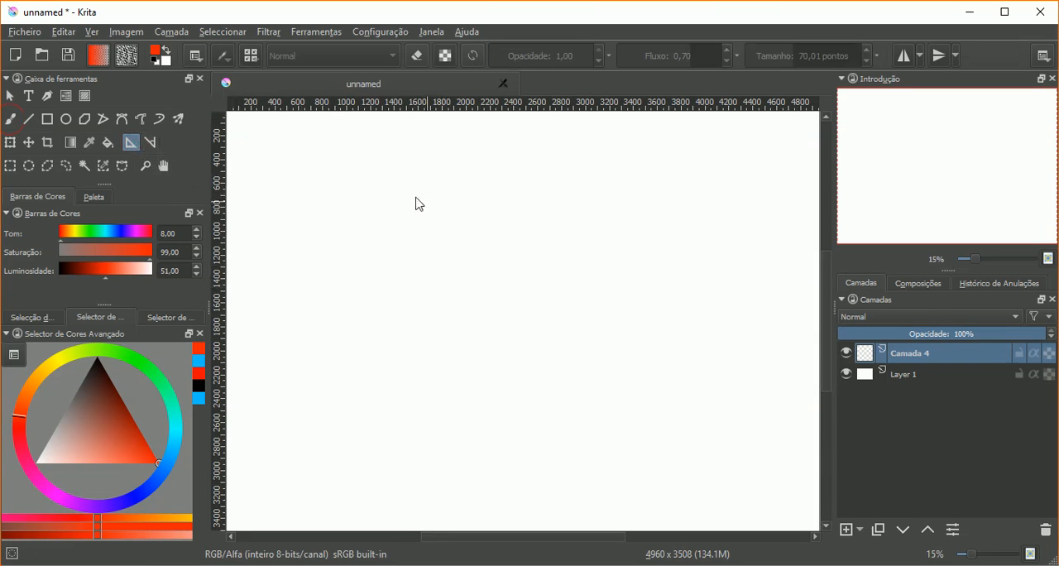
{"action": "mouse_move", "coordinate": [419, 187]}
{"action": "left_mouse_down"}
{"action": "mouse_move", "coordinate": [428, 407]}
{"action": "mouse_move", "coordinate": [420, 383]}
{"action": "left_mouse_up"}
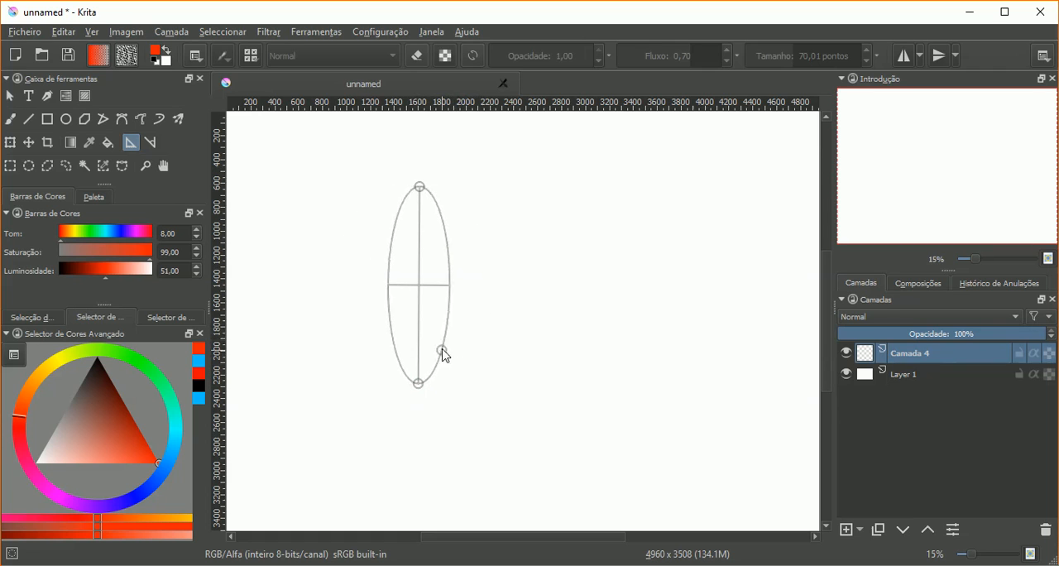
{"action": "left_click", "coordinate": [439, 356]}
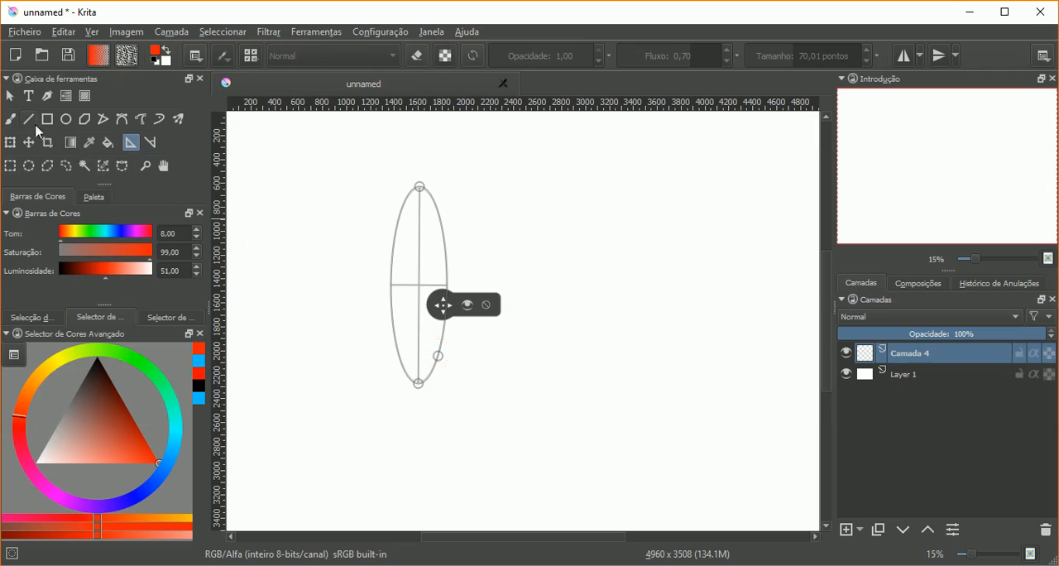
Step: Paint three concentric red ellipses guided by the assistant, one inside its outline and two outside it
{"action": "left_click", "coordinate": [10, 119]}
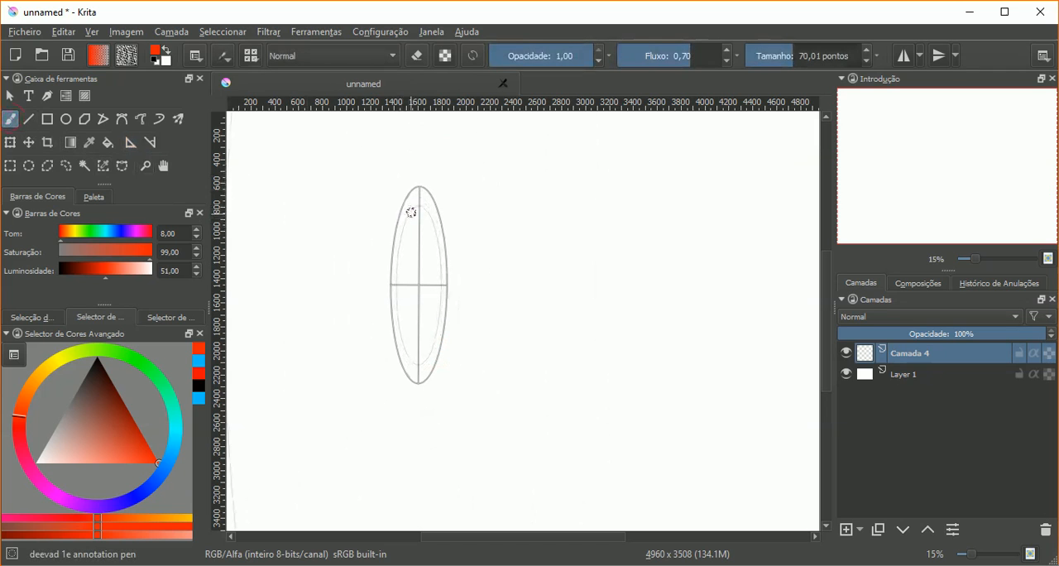
{"action": "mouse_move", "coordinate": [411, 211]}
{"action": "left_mouse_down"}
{"action": "mouse_move", "coordinate": [397, 277]}
{"action": "mouse_move", "coordinate": [434, 341]}
{"action": "mouse_move", "coordinate": [439, 246]}
{"action": "mouse_move", "coordinate": [428, 214]}
{"action": "left_mouse_up"}
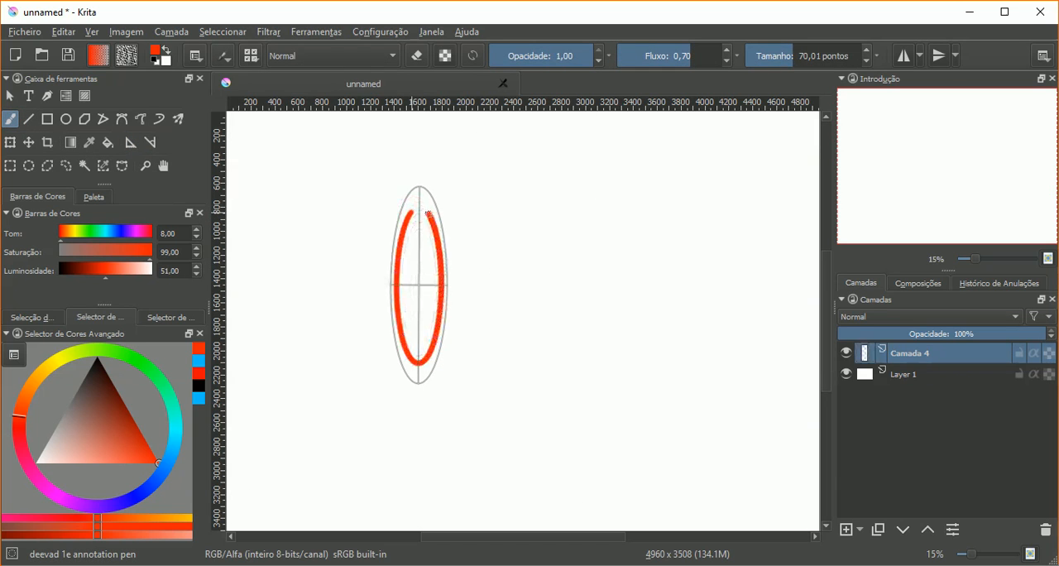
{"action": "left_click_drag", "start_coordinate": [405, 175], "coordinate": [403, 175]}
{"action": "mouse_move", "coordinate": [385, 250]}
{"action": "left_mouse_down"}
{"action": "mouse_move", "coordinate": [408, 402]}
{"action": "mouse_move", "coordinate": [447, 356]}
{"action": "mouse_move", "coordinate": [453, 283]}
{"action": "mouse_move", "coordinate": [436, 177]}
{"action": "mouse_move", "coordinate": [410, 167]}
{"action": "mouse_move", "coordinate": [376, 207]}
{"action": "mouse_move", "coordinate": [373, 243]}
{"action": "mouse_move", "coordinate": [377, 366]}
{"action": "mouse_move", "coordinate": [386, 410]}
{"action": "mouse_move", "coordinate": [419, 451]}
{"action": "mouse_move", "coordinate": [455, 385]}
{"action": "mouse_move", "coordinate": [465, 298]}
{"action": "mouse_move", "coordinate": [452, 163]}
{"action": "mouse_move", "coordinate": [421, 118]}
{"action": "mouse_move", "coordinate": [379, 192]}
{"action": "left_mouse_up"}
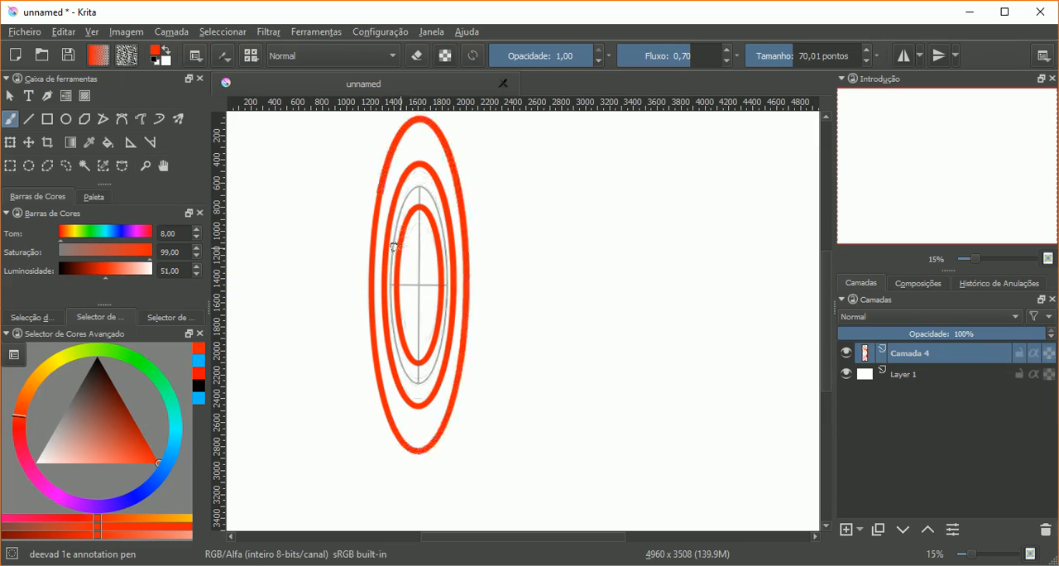
Step: Move the concentric ellipse assistant to the right of the red ellipses and reshape it into a circle about 1500 px across
{"action": "left_click", "coordinate": [131, 143]}
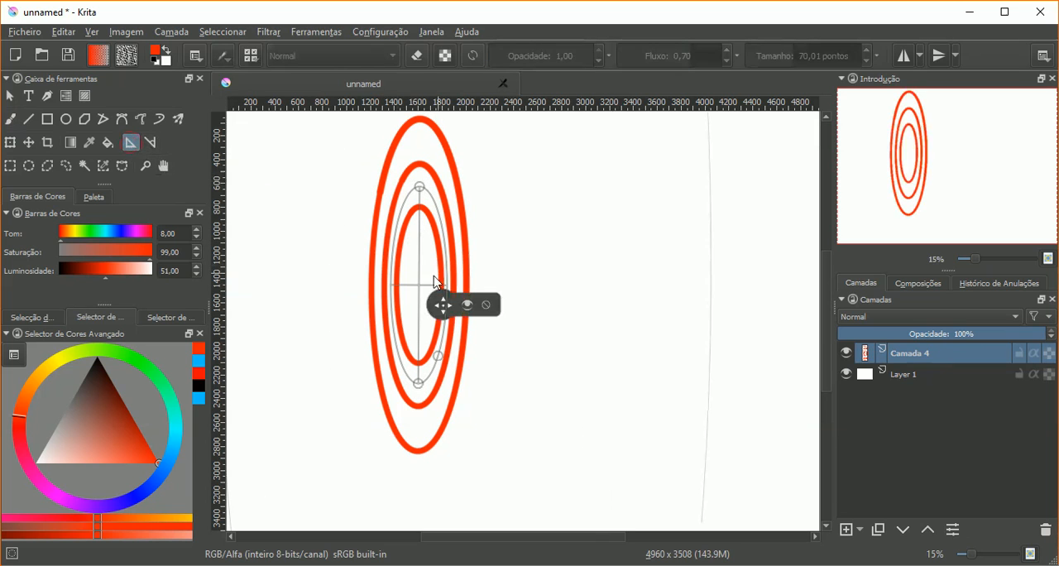
{"action": "left_click_drag", "start_coordinate": [444, 307], "coordinate": [601, 284]}
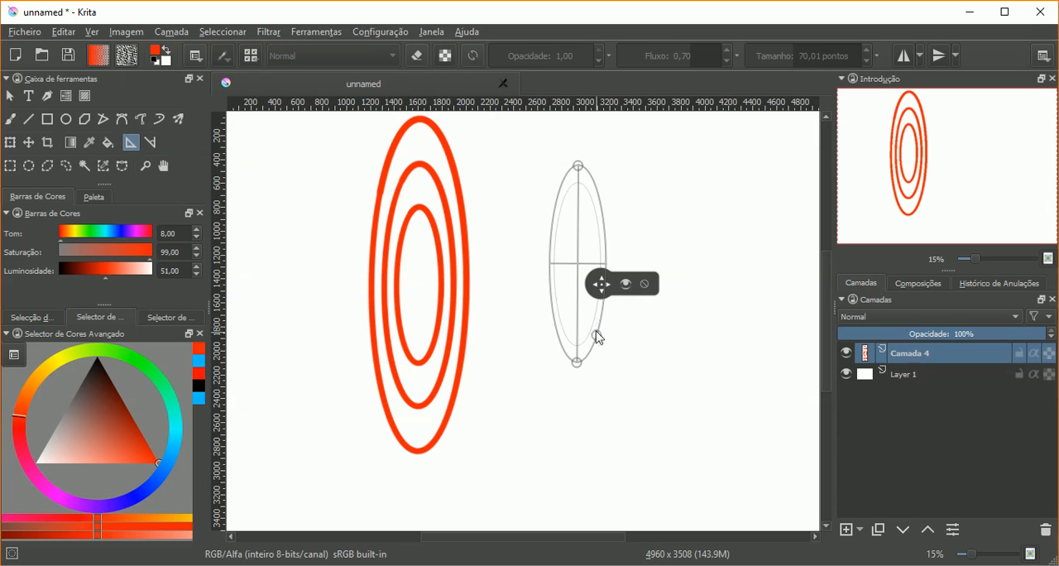
{"action": "left_click_drag", "start_coordinate": [598, 336], "coordinate": [622, 335]}
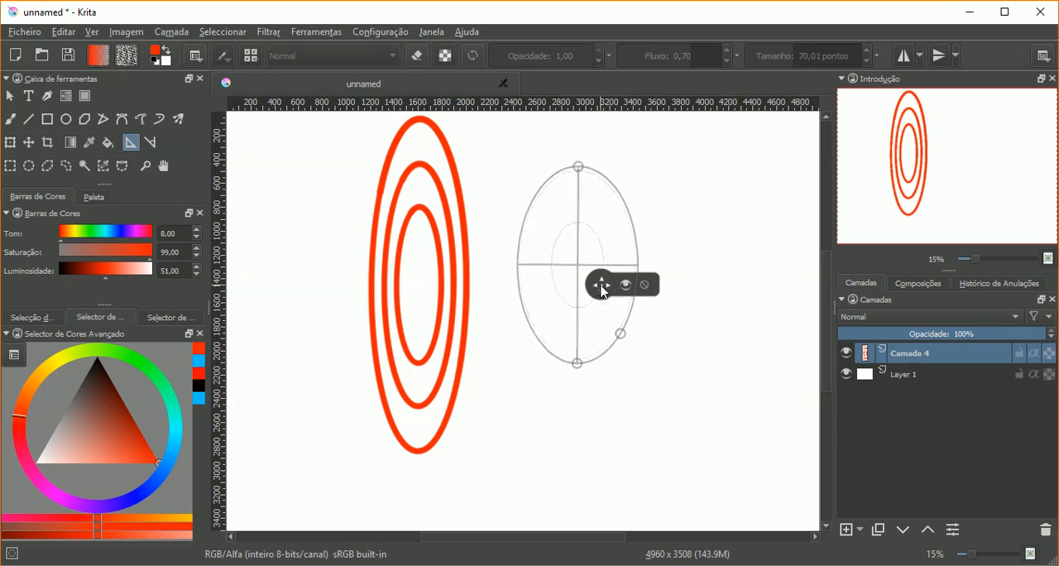
{"action": "left_click_drag", "start_coordinate": [599, 286], "coordinate": [679, 342]}
{"action": "left_click_drag", "start_coordinate": [692, 377], "coordinate": [700, 375]}
{"action": "left_click_drag", "start_coordinate": [650, 407], "coordinate": [647, 395]}
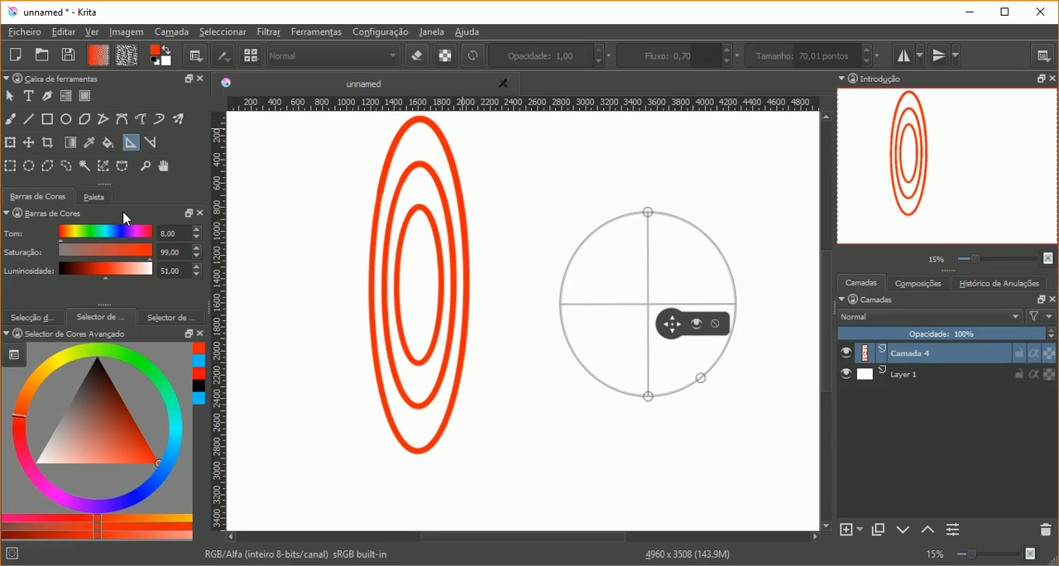
Step: Paint five concentric red circles with the circular assistant, on its outline, inside it and outside it
{"action": "left_click", "coordinate": [10, 119]}
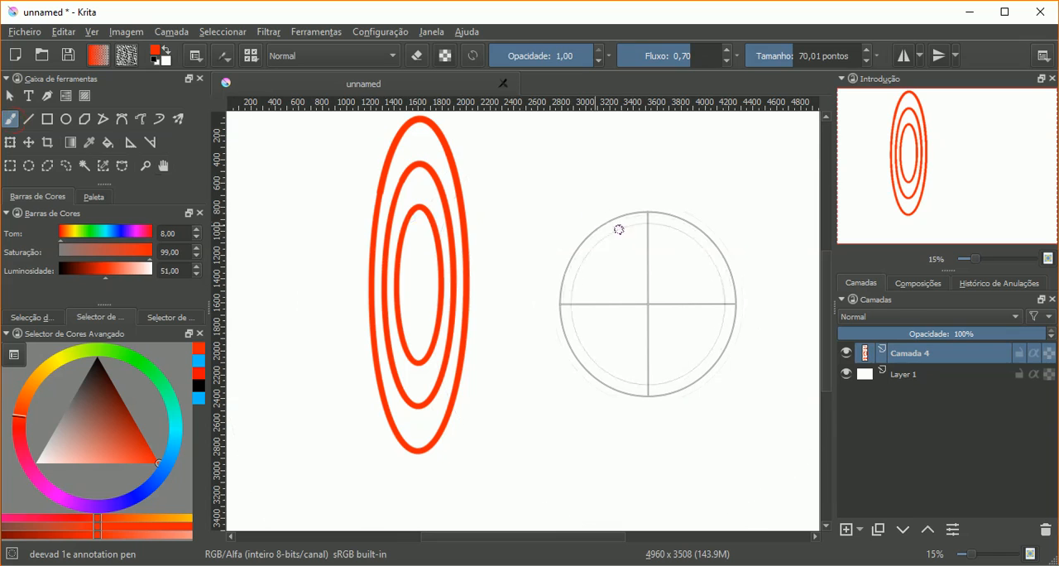
{"action": "mouse_move", "coordinate": [612, 220]}
{"action": "left_mouse_down"}
{"action": "mouse_move", "coordinate": [581, 244]}
{"action": "mouse_move", "coordinate": [563, 327]}
{"action": "mouse_move", "coordinate": [633, 395]}
{"action": "mouse_move", "coordinate": [727, 344]}
{"action": "mouse_move", "coordinate": [727, 265]}
{"action": "mouse_move", "coordinate": [679, 218]}
{"action": "mouse_move", "coordinate": [607, 221]}
{"action": "mouse_move", "coordinate": [635, 244]}
{"action": "mouse_move", "coordinate": [603, 265]}
{"action": "mouse_move", "coordinate": [592, 324]}
{"action": "mouse_move", "coordinate": [705, 321]}
{"action": "mouse_move", "coordinate": [683, 256]}
{"action": "mouse_move", "coordinate": [640, 274]}
{"action": "mouse_move", "coordinate": [621, 312]}
{"action": "mouse_move", "coordinate": [643, 276]}
{"action": "left_mouse_up"}
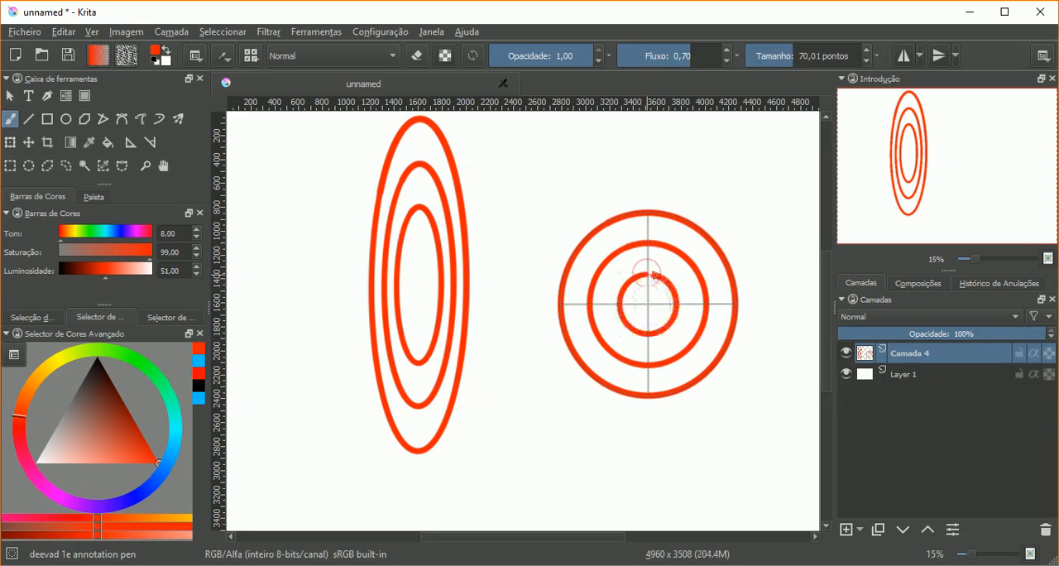
{"action": "mouse_move", "coordinate": [627, 192]}
{"action": "left_mouse_down"}
{"action": "mouse_move", "coordinate": [591, 207]}
{"action": "mouse_move", "coordinate": [546, 268]}
{"action": "mouse_move", "coordinate": [547, 343]}
{"action": "mouse_move", "coordinate": [607, 407]}
{"action": "mouse_move", "coordinate": [684, 409]}
{"action": "mouse_move", "coordinate": [739, 365]}
{"action": "mouse_move", "coordinate": [752, 277]}
{"action": "mouse_move", "coordinate": [691, 201]}
{"action": "mouse_move", "coordinate": [615, 196]}
{"action": "mouse_move", "coordinate": [631, 210]}
{"action": "mouse_move", "coordinate": [618, 174]}
{"action": "mouse_move", "coordinate": [562, 206]}
{"action": "mouse_move", "coordinate": [530, 256]}
{"action": "mouse_move", "coordinate": [524, 334]}
{"action": "mouse_move", "coordinate": [566, 404]}
{"action": "mouse_move", "coordinate": [679, 431]}
{"action": "mouse_move", "coordinate": [753, 378]}
{"action": "mouse_move", "coordinate": [773, 306]}
{"action": "mouse_move", "coordinate": [741, 215]}
{"action": "mouse_move", "coordinate": [636, 171]}
{"action": "left_mouse_up"}
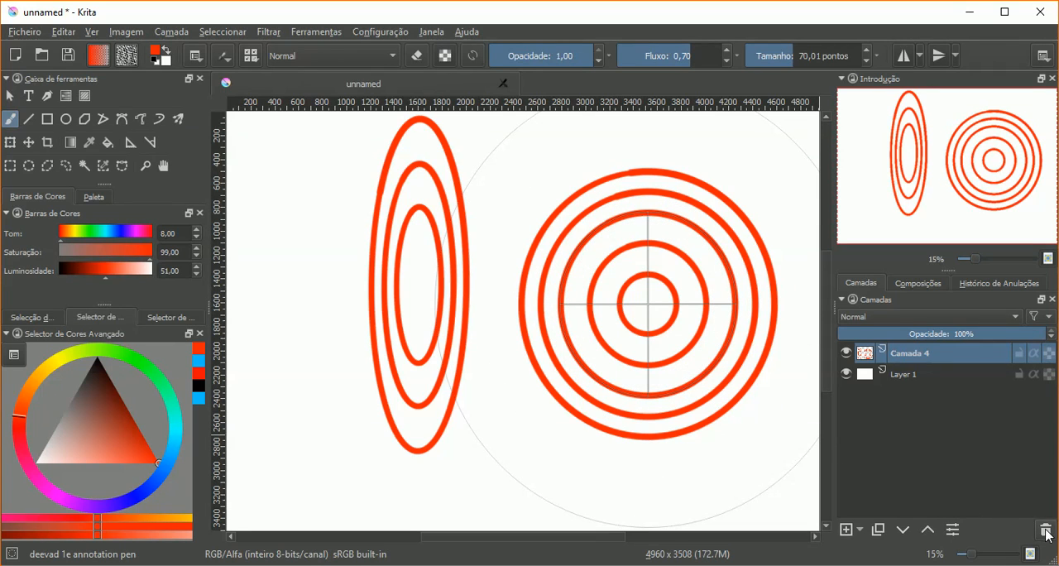
Step: Delete the layer holding the red ellipses and circles and add a new empty layer
{"action": "left_click", "coordinate": [1045, 531]}
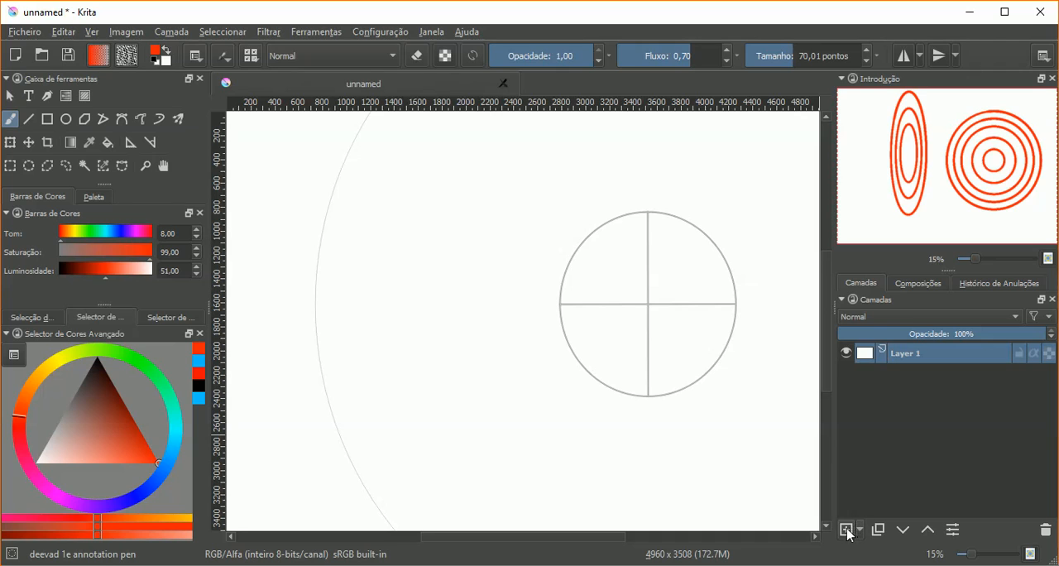
{"action": "key", "text": "Insert"}
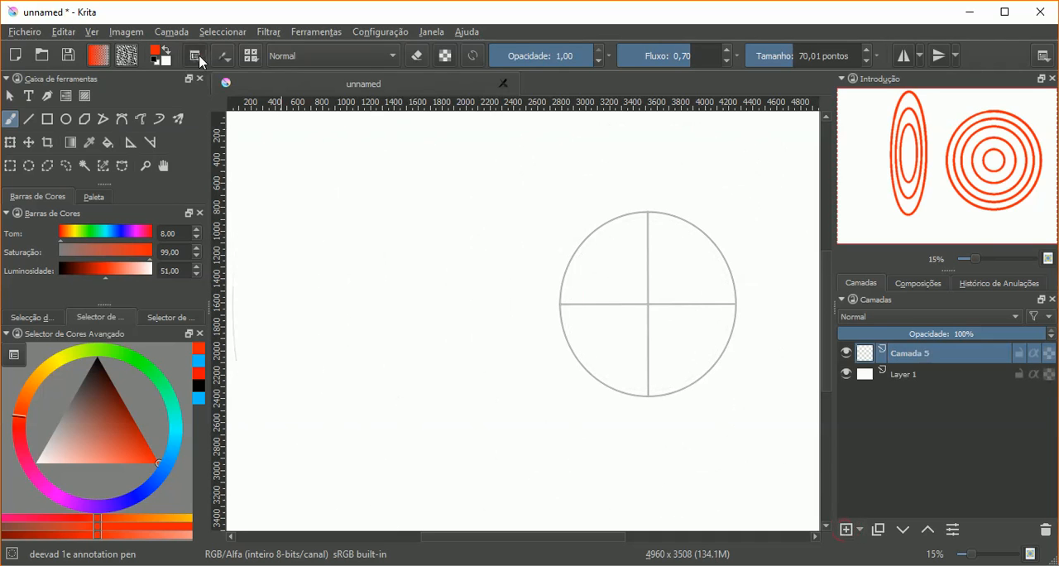
Step: Set the assistant type to ruler (Régua) and remove the circular concentric ellipse assistant
{"action": "left_click", "coordinate": [196, 55]}
{"action": "left_click", "coordinate": [130, 143]}
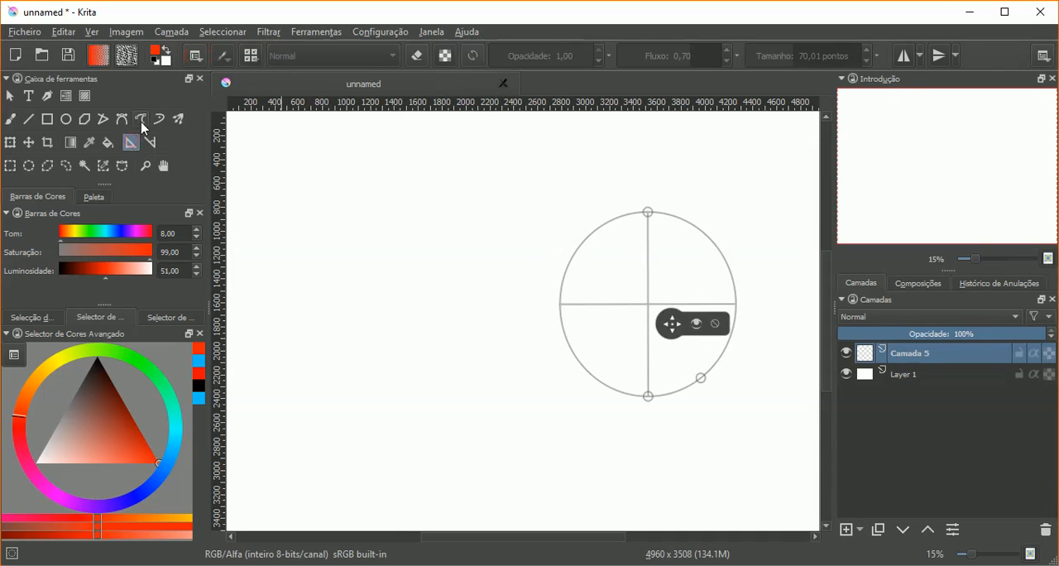
{"action": "left_click", "coordinate": [196, 55]}
{"action": "left_click", "coordinate": [209, 86]}
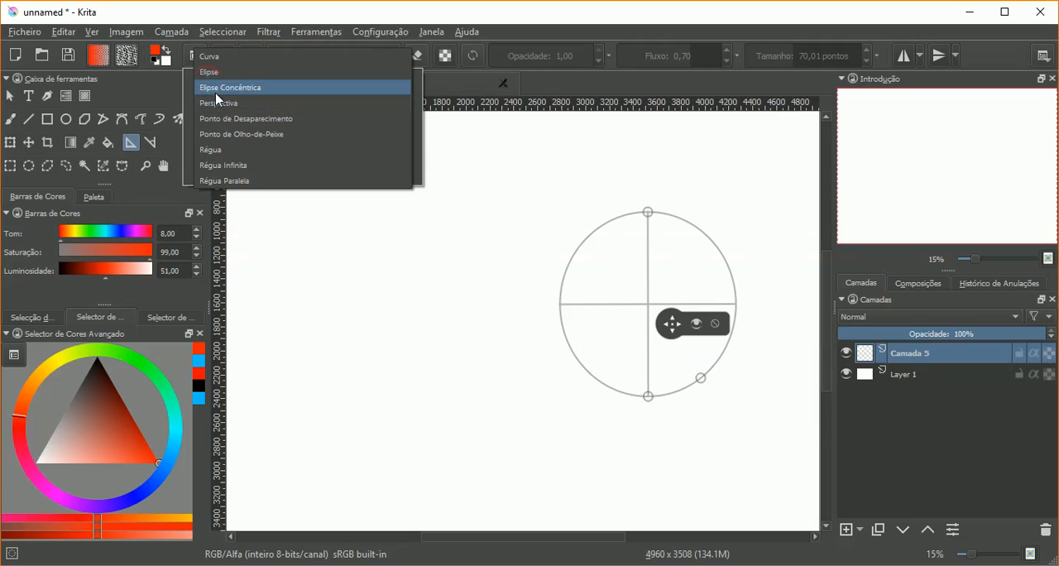
{"action": "left_click", "coordinate": [225, 151]}
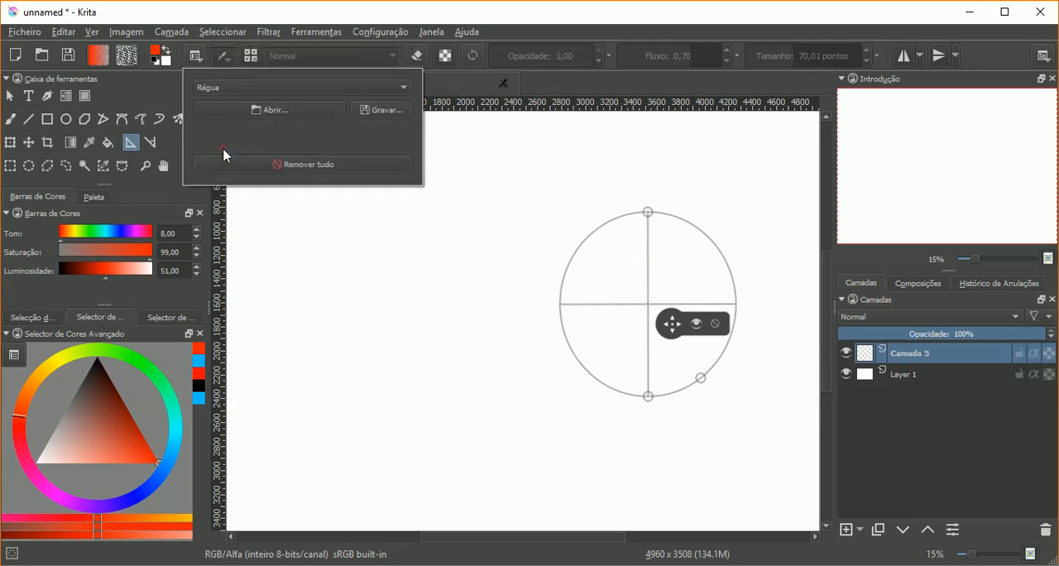
{"action": "left_click", "coordinate": [715, 323]}
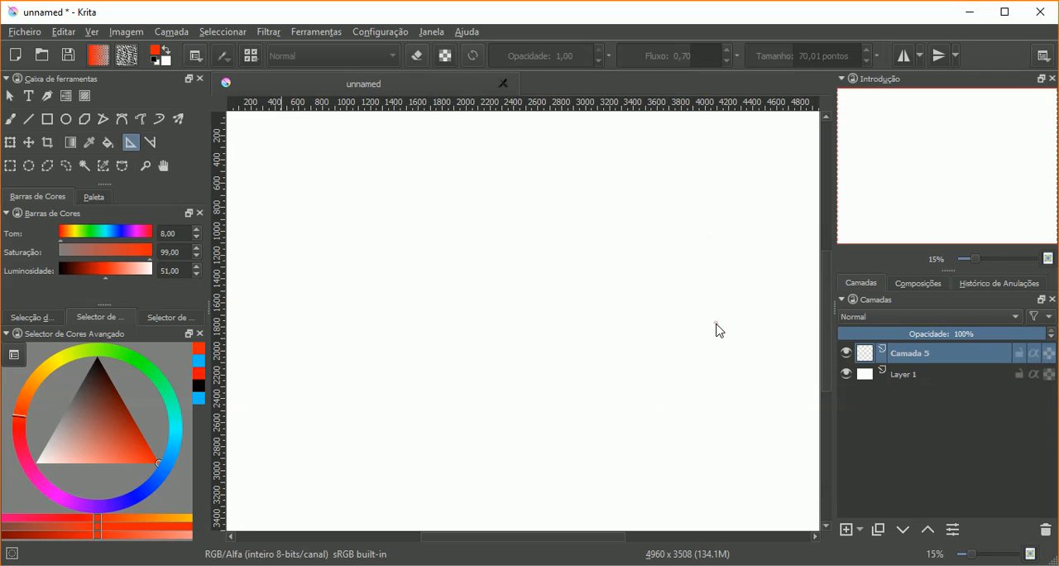
Step: Place two ruler assistants, a nearly horizontal one about 1950 px long and a shorter one below it rising to the right
{"action": "left_click", "coordinate": [388, 234]}
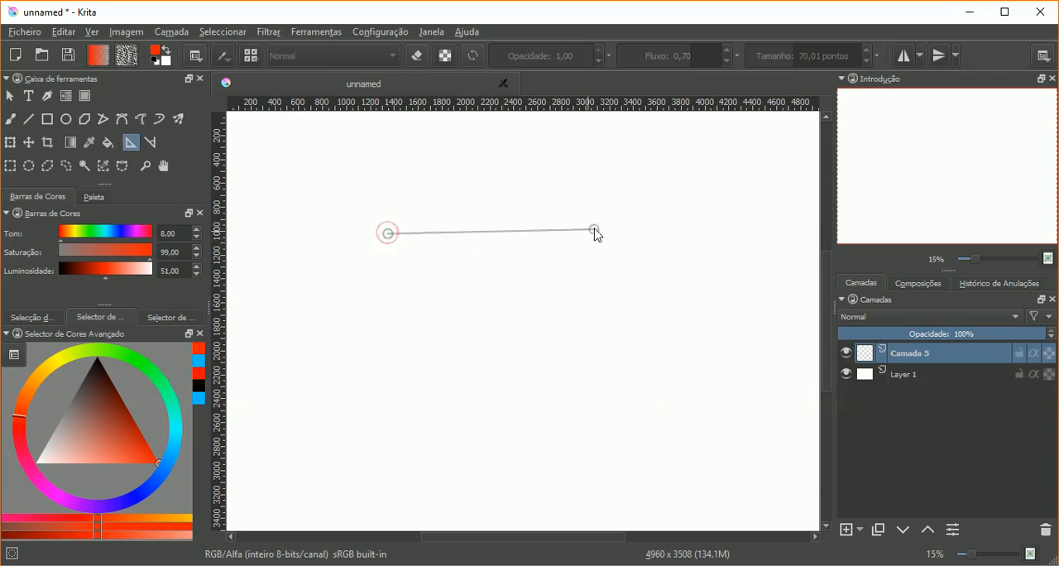
{"action": "left_click", "coordinate": [622, 239]}
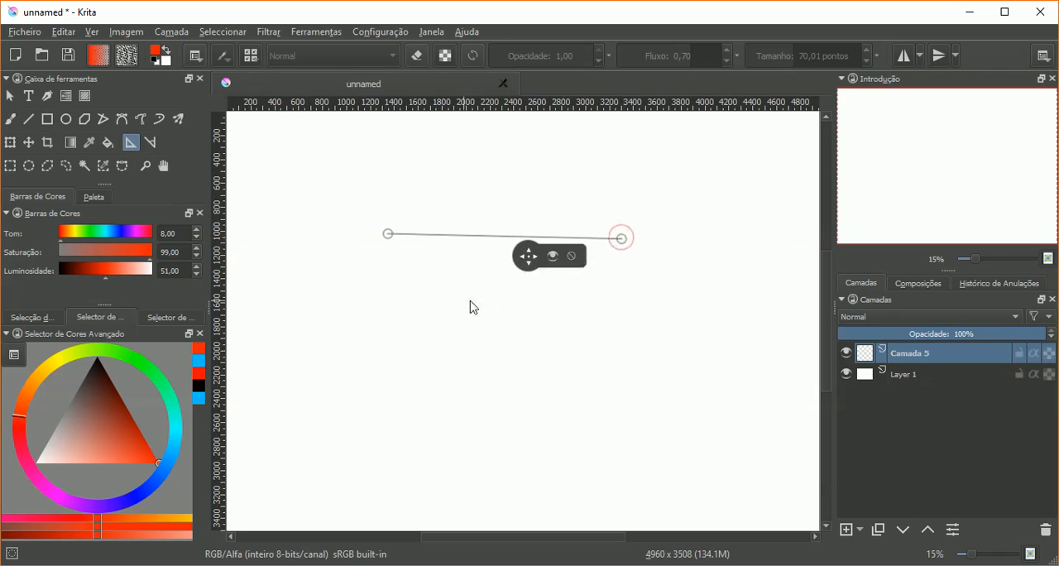
{"action": "left_click", "coordinate": [437, 309]}
{"action": "left_click", "coordinate": [608, 273]}
Step: Trace the upper ruler with a red brush stroke and the lower slanted ruler in blue, hue 203
{"action": "left_click", "coordinate": [10, 118]}
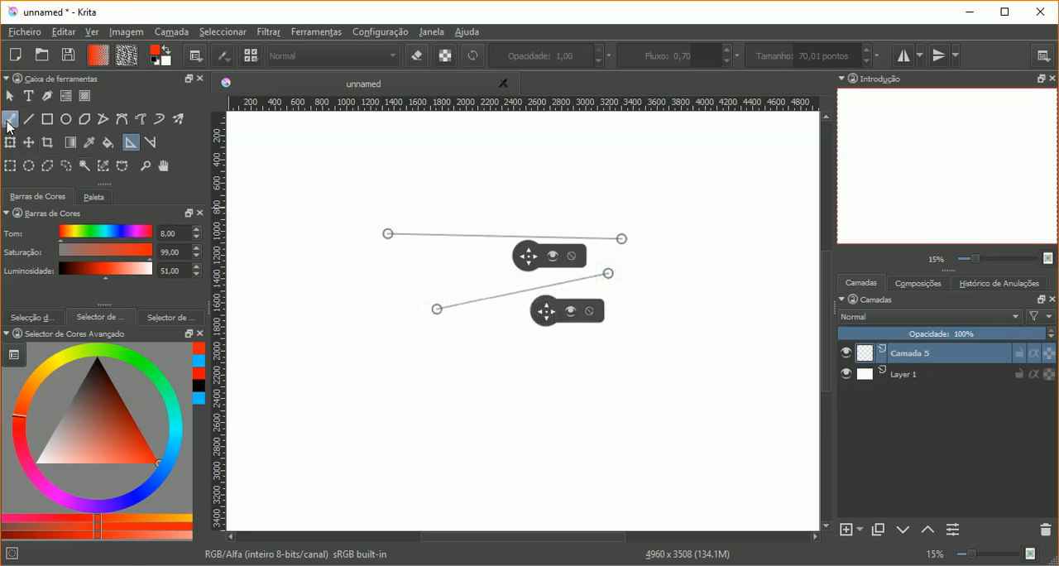
{"action": "left_click_drag", "start_coordinate": [390, 234], "coordinate": [623, 239]}
{"action": "mouse_move", "coordinate": [464, 235]}
{"action": "left_mouse_down"}
{"action": "mouse_move", "coordinate": [387, 233]}
{"action": "mouse_move", "coordinate": [537, 238]}
{"action": "left_mouse_up"}
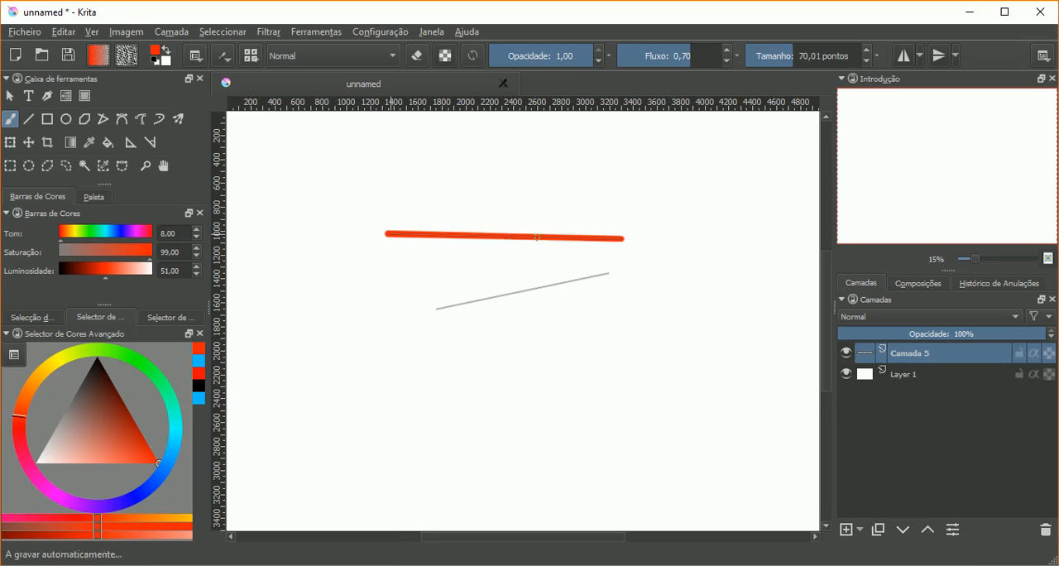
{"action": "left_click", "coordinate": [178, 456]}
{"action": "mouse_move", "coordinate": [520, 291]}
{"action": "left_mouse_down"}
{"action": "mouse_move", "coordinate": [609, 272]}
{"action": "mouse_move", "coordinate": [466, 303]}
{"action": "left_mouse_up"}
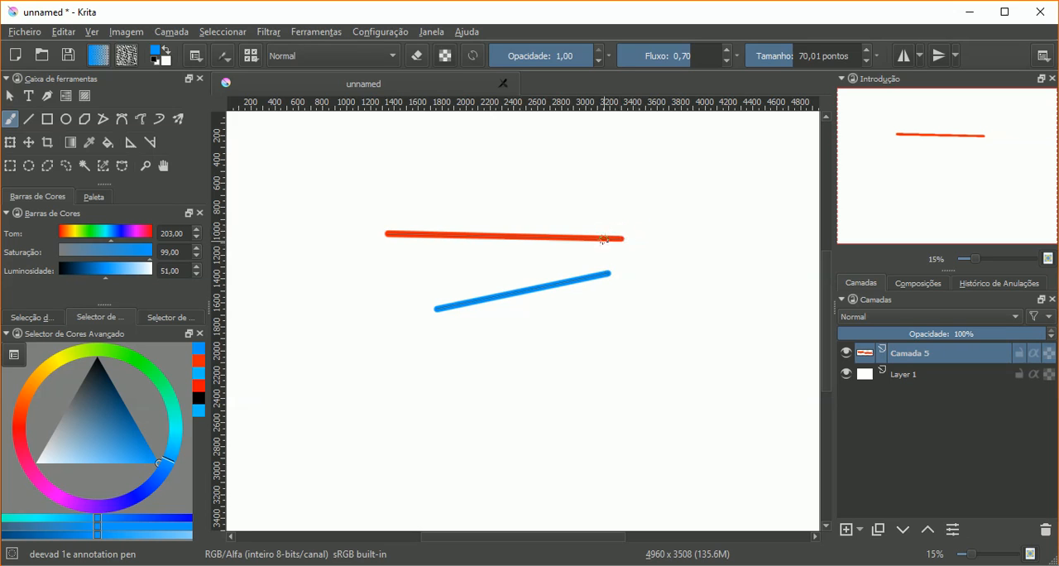
Step: Trace the upper ruler in blue, then replace the visible drawing layer by hiding it and adding a new empty one
{"action": "left_click_drag", "start_coordinate": [589, 239], "coordinate": [386, 234]}
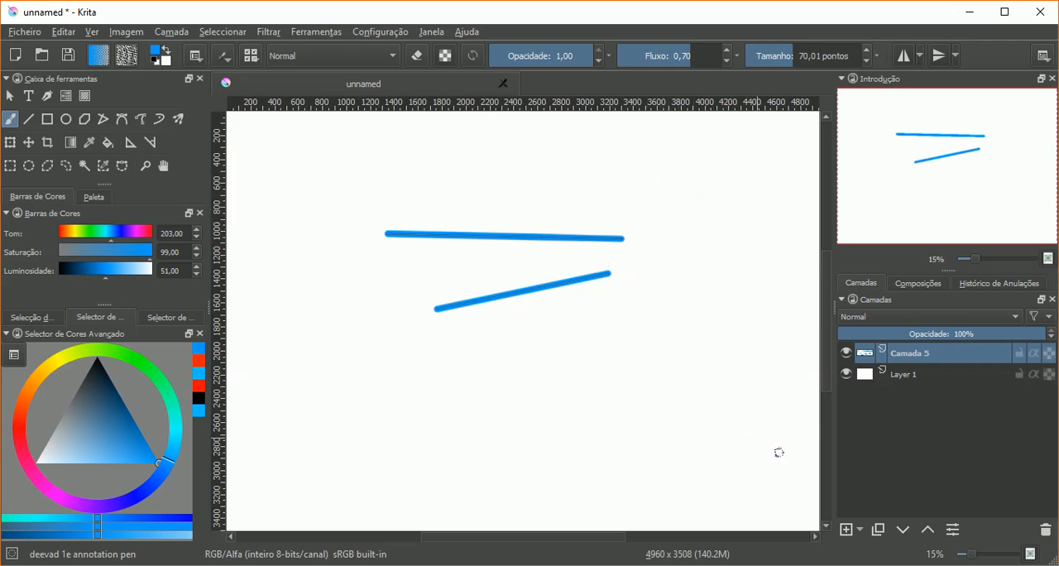
{"action": "left_click", "coordinate": [847, 353]}
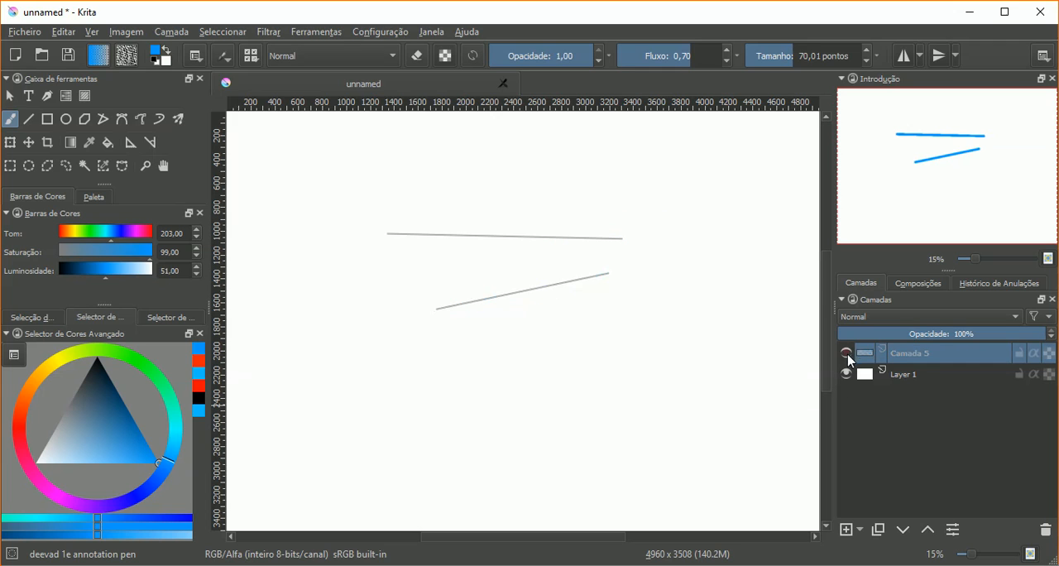
{"action": "left_click", "coordinate": [845, 529]}
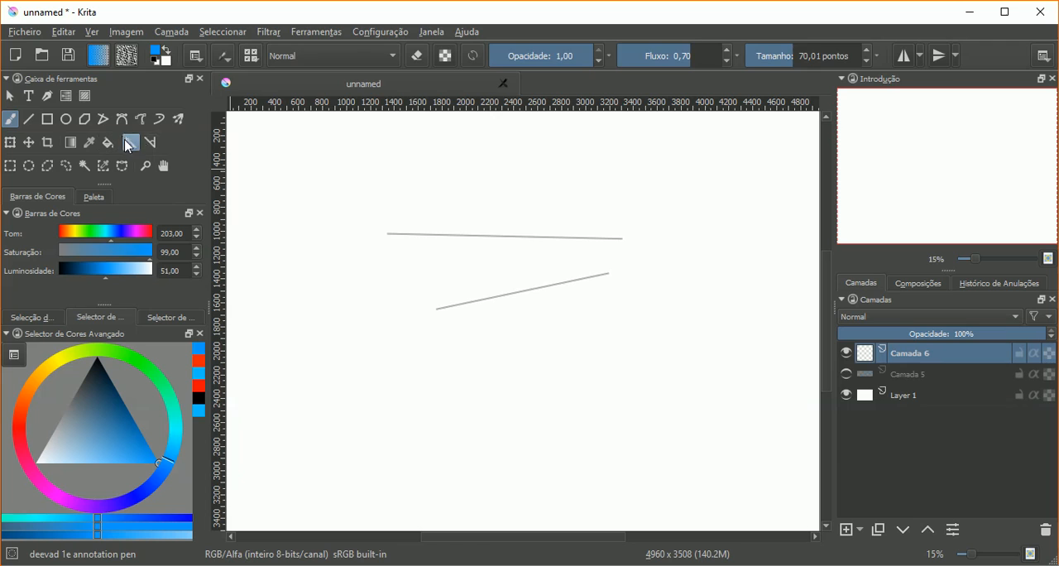
Step: Remove both ruler assistants and set the assistant type to infinite ruler (Régua Infinita)
{"action": "left_click", "coordinate": [130, 143]}
{"action": "left_click", "coordinate": [573, 257]}
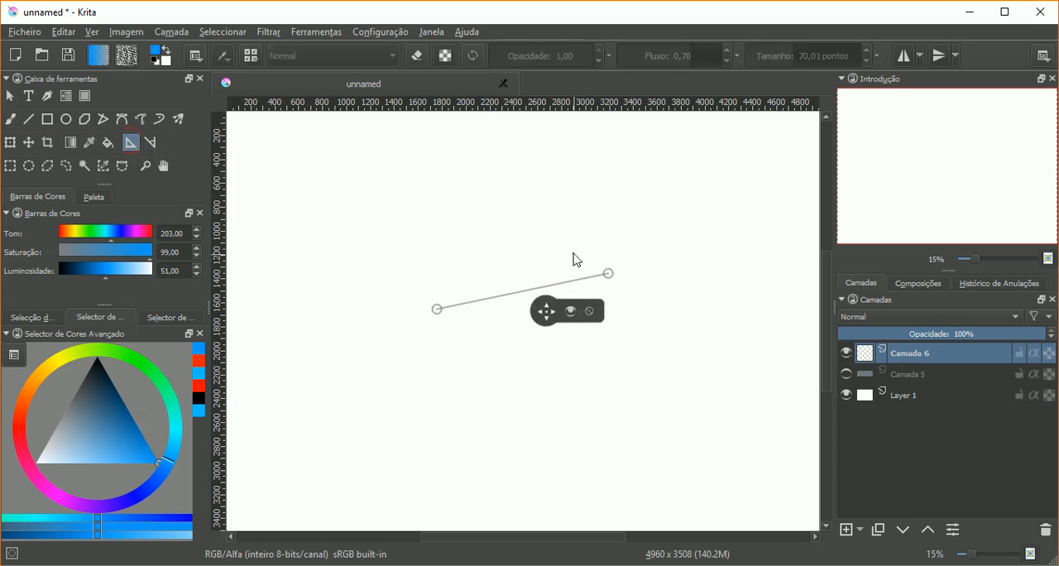
{"action": "left_click", "coordinate": [589, 311]}
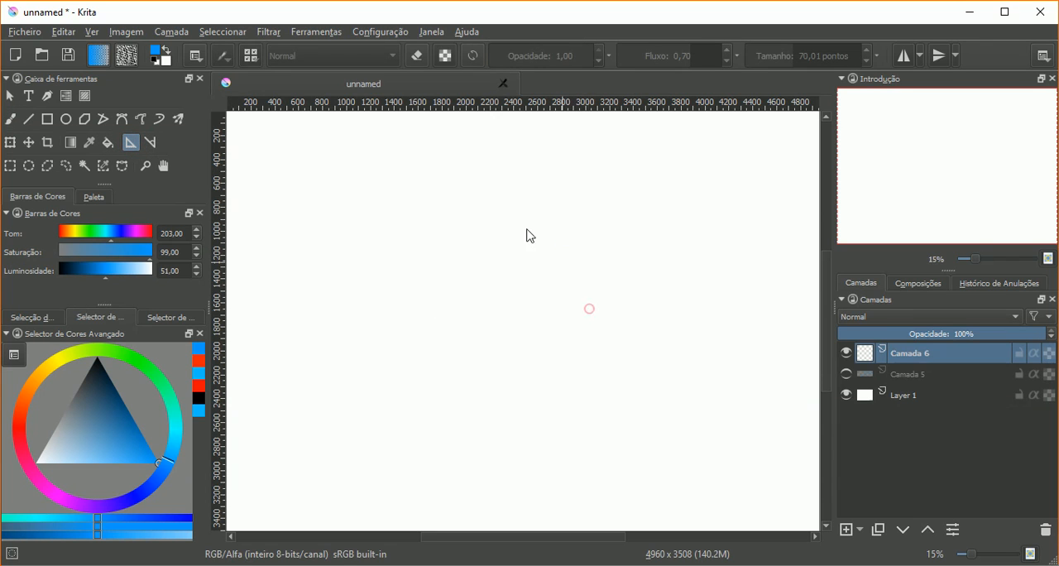
{"action": "left_click", "coordinate": [197, 58]}
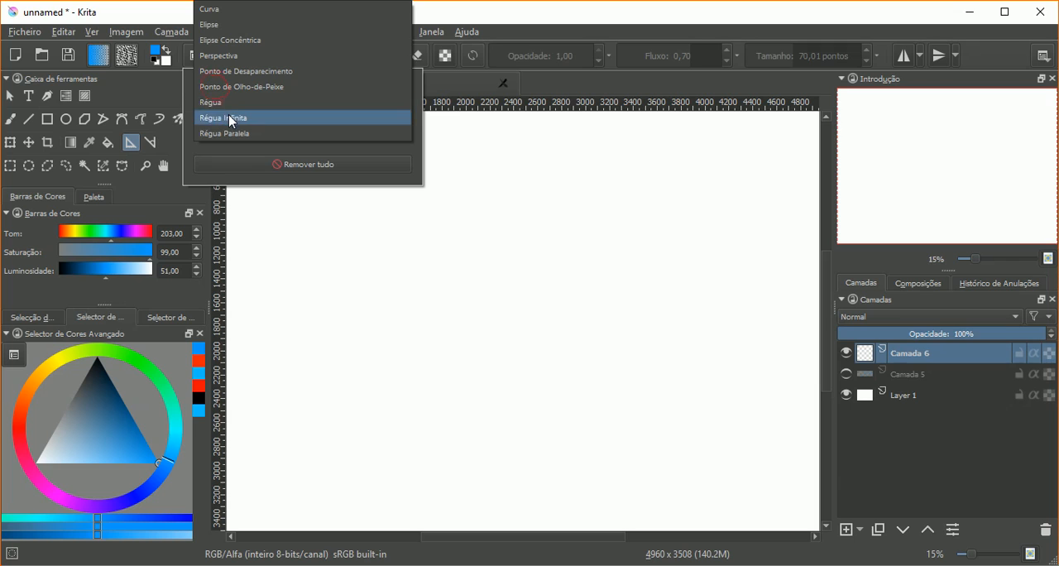
{"action": "left_click", "coordinate": [231, 118]}
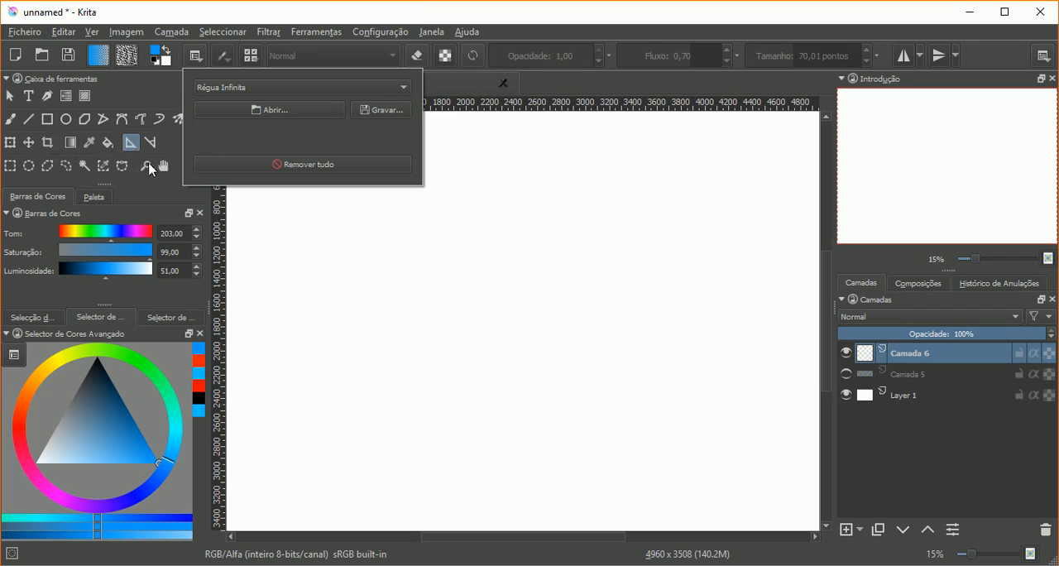
Step: Place two infinite rulers, a nearly horizontal one with points about 1300 px apart and one below it rising to the right
{"action": "left_click", "coordinate": [443, 259]}
{"action": "left_click", "coordinate": [421, 266]}
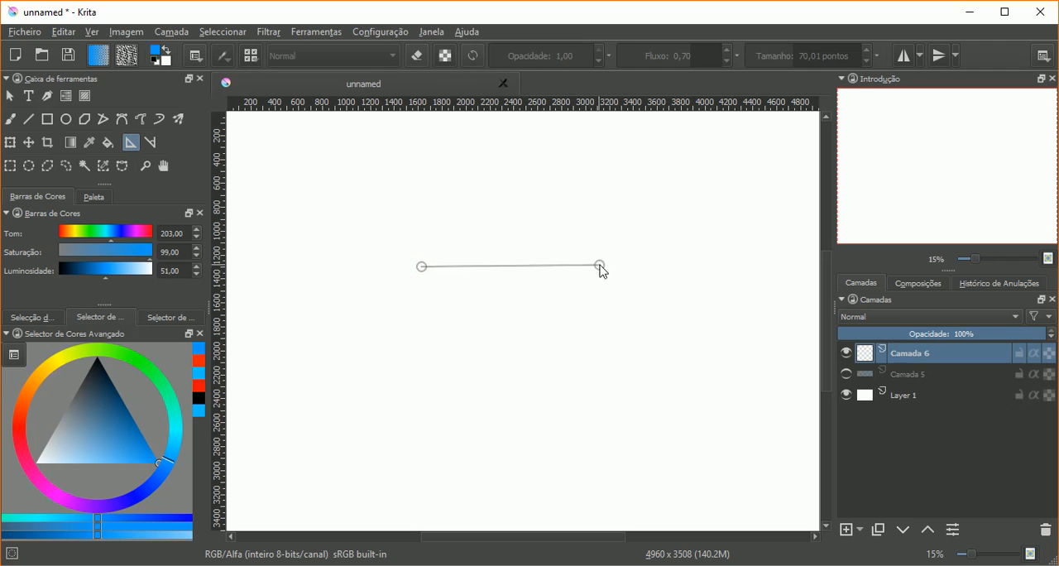
{"action": "left_click", "coordinate": [578, 269]}
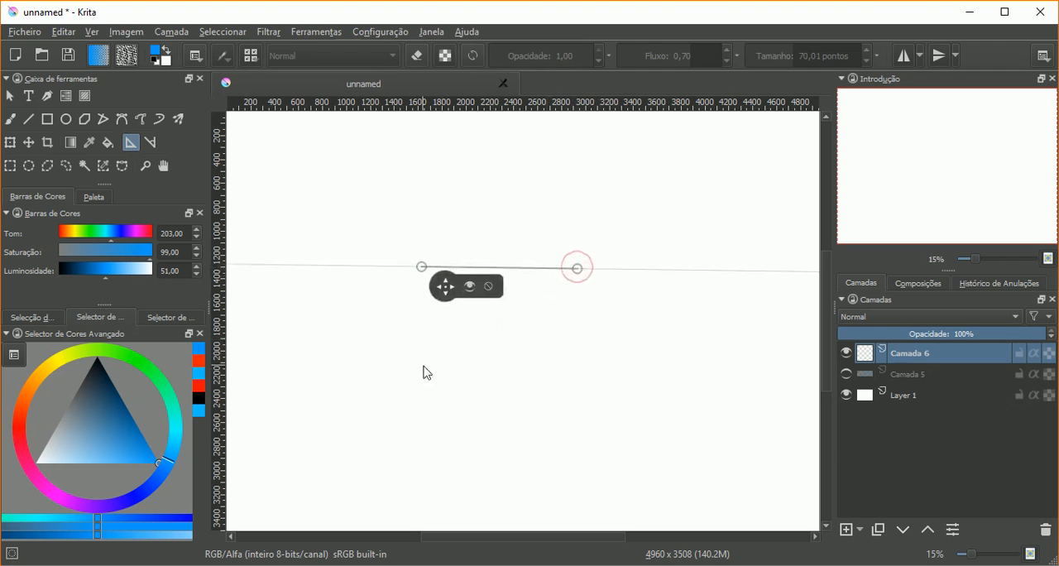
{"action": "left_click", "coordinate": [421, 403]}
{"action": "left_click", "coordinate": [511, 347]}
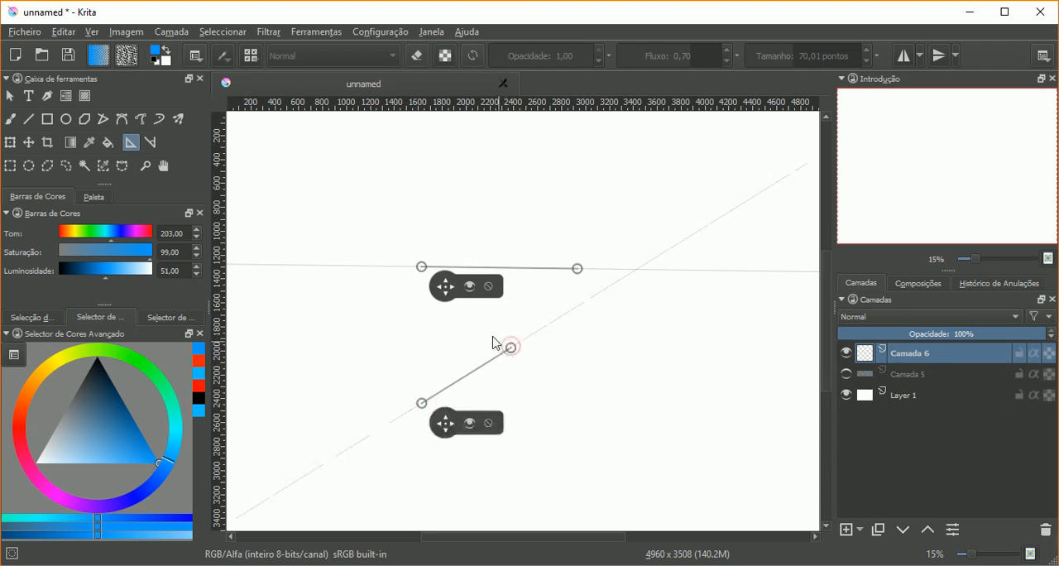
Step: Paint a long blue brush stroke along the nearly horizontal infinite ruler, extending well beyond both of its points
{"action": "left_click", "coordinate": [11, 121]}
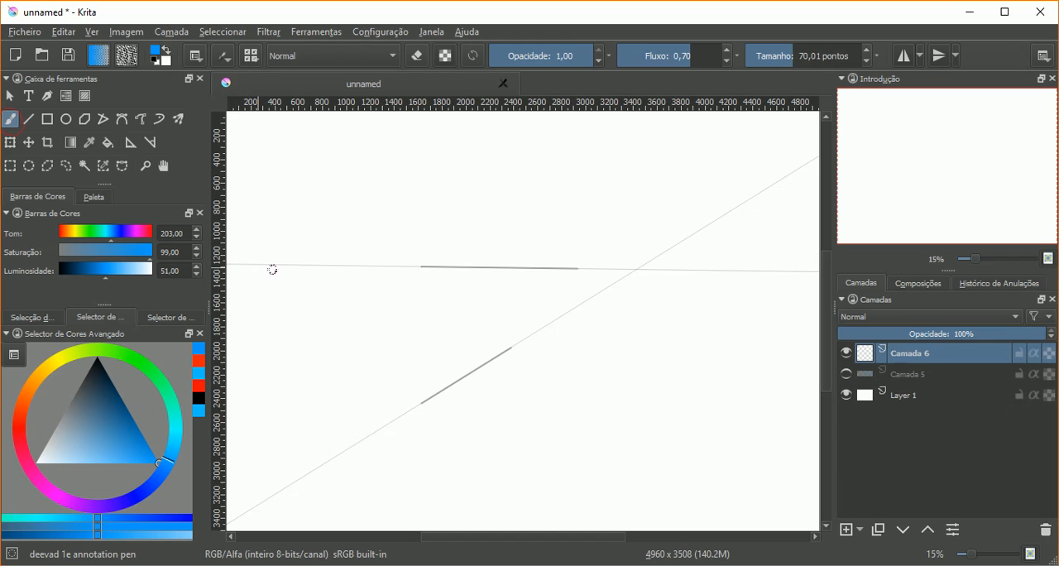
{"action": "left_click_drag", "start_coordinate": [331, 266], "coordinate": [763, 270]}
{"action": "left_click_drag", "start_coordinate": [683, 270], "coordinate": [263, 264]}
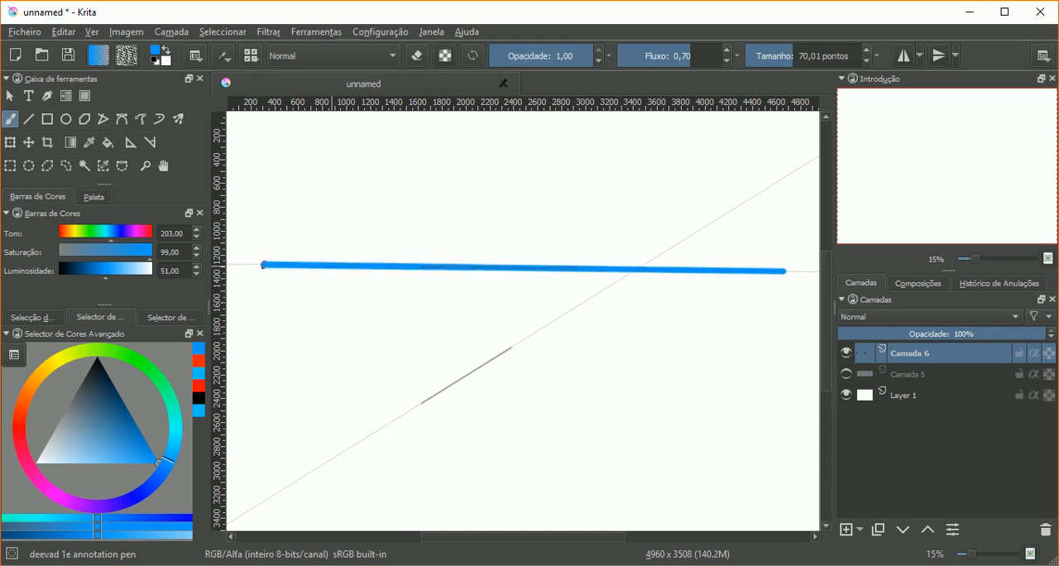
Step: Trace the slanted infinite ruler with a long red brush stroke, hue 3, undoing the uneven first attempt
{"action": "left_click", "coordinate": [26, 428]}
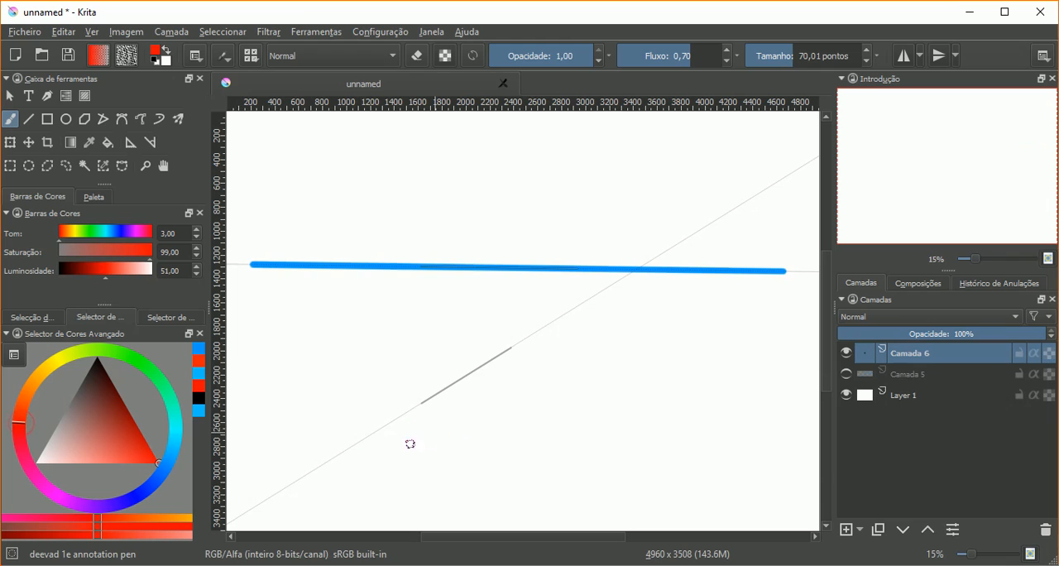
{"action": "mouse_move", "coordinate": [308, 470]}
{"action": "left_mouse_down"}
{"action": "mouse_move", "coordinate": [762, 189]}
{"action": "mouse_move", "coordinate": [326, 462]}
{"action": "left_mouse_up"}
{"action": "key", "text": "ctrl+z"}
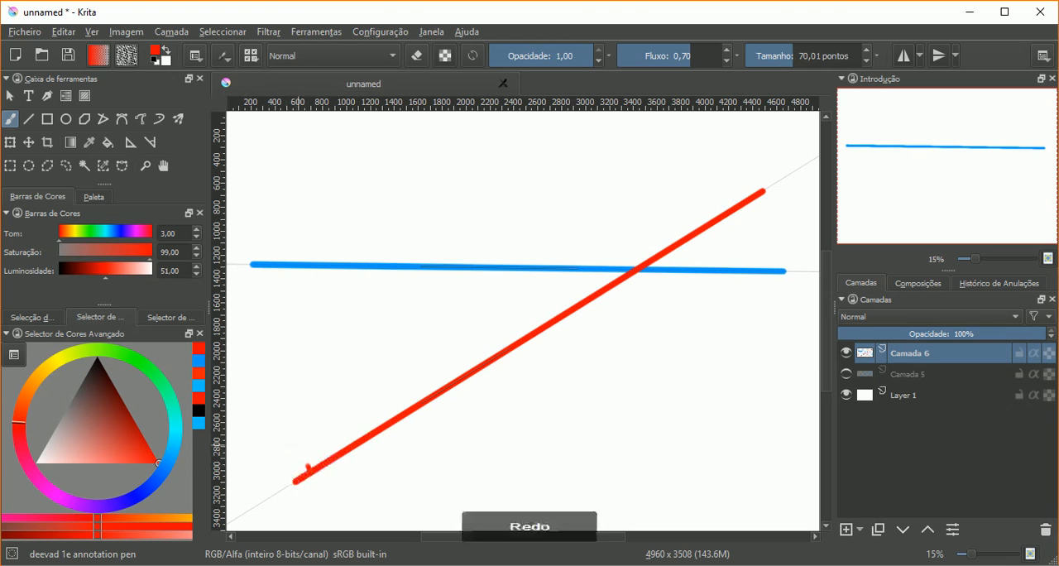
{"action": "left_click_drag", "start_coordinate": [303, 477], "coordinate": [690, 237]}
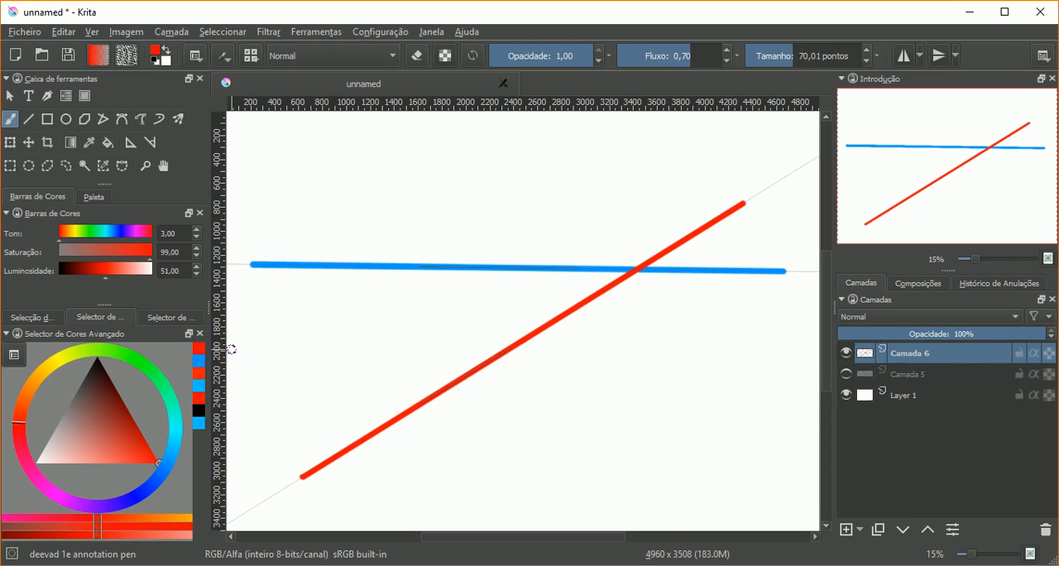
Step: Set the assistant type to parallel ruler (Régua Paralela)
{"action": "left_click", "coordinate": [197, 57]}
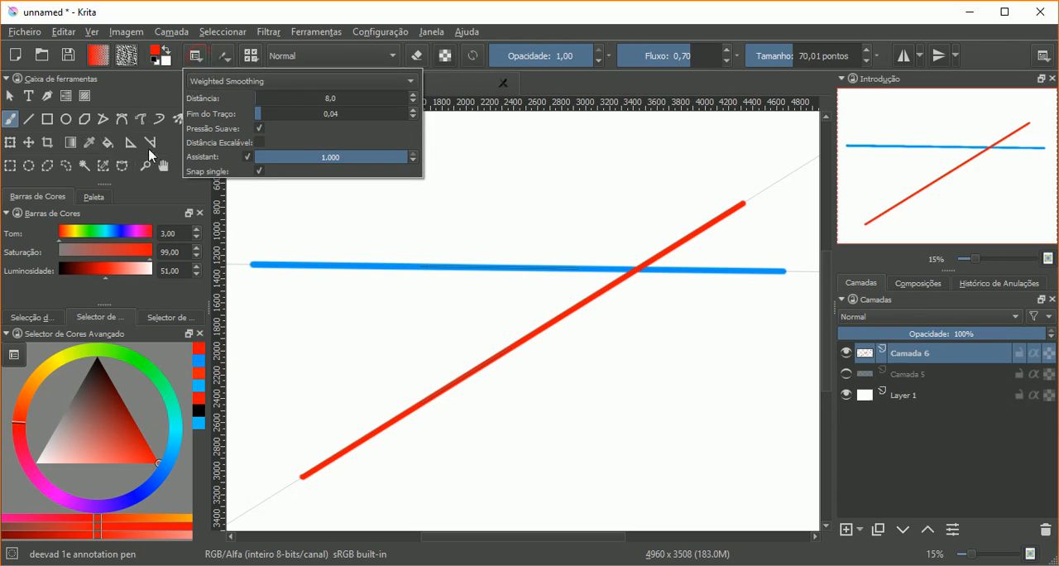
{"action": "left_click", "coordinate": [135, 145]}
{"action": "left_click", "coordinate": [198, 62]}
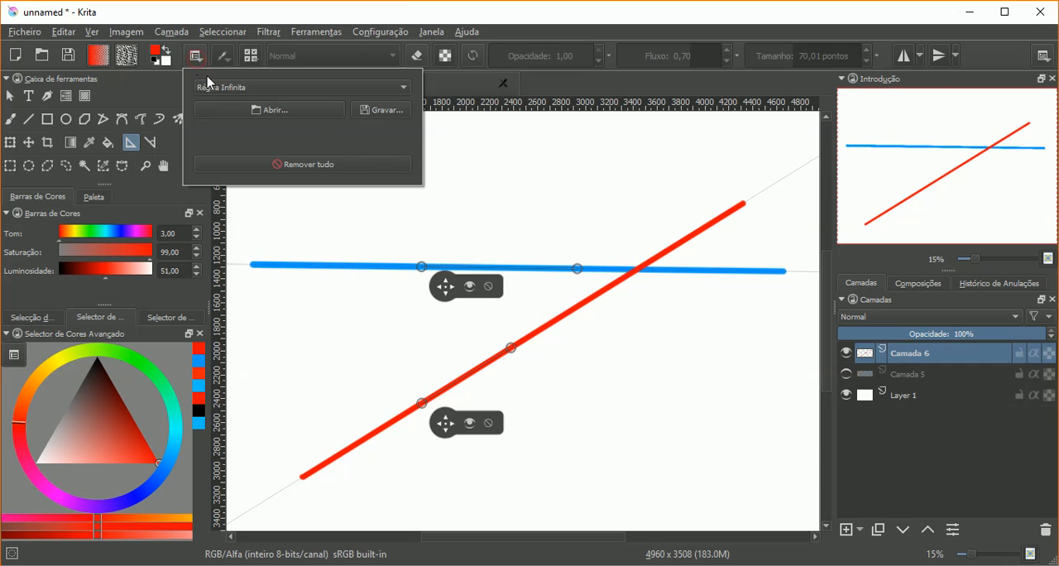
{"action": "left_click", "coordinate": [207, 85]}
{"action": "left_click", "coordinate": [223, 134]}
Step: Hide the layer with the crossing strokes, add a new empty layer and remove both infinite rulers
{"action": "left_click", "coordinate": [845, 353]}
{"action": "left_click", "coordinate": [846, 353]}
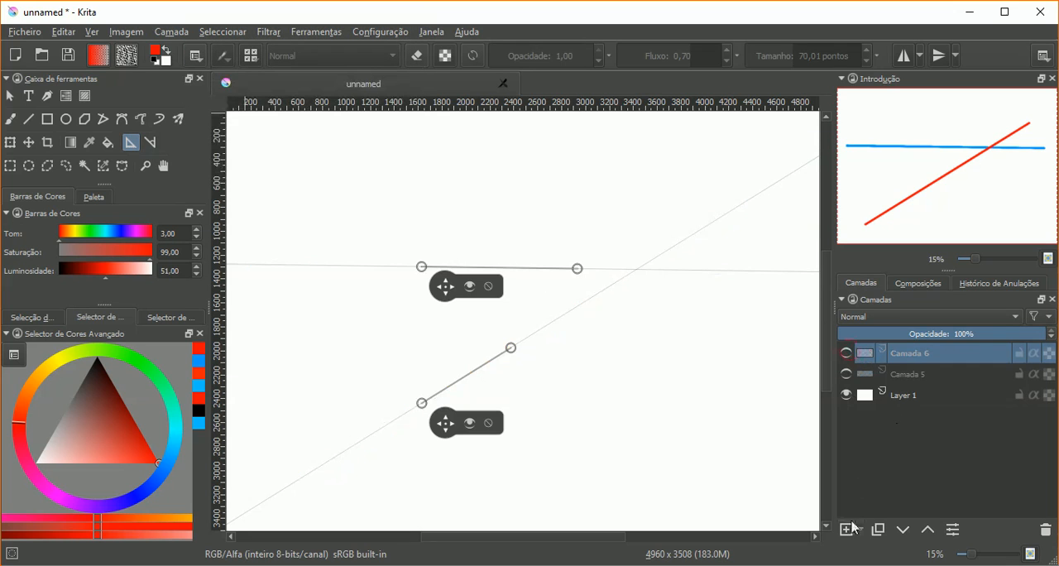
{"action": "left_click", "coordinate": [846, 527]}
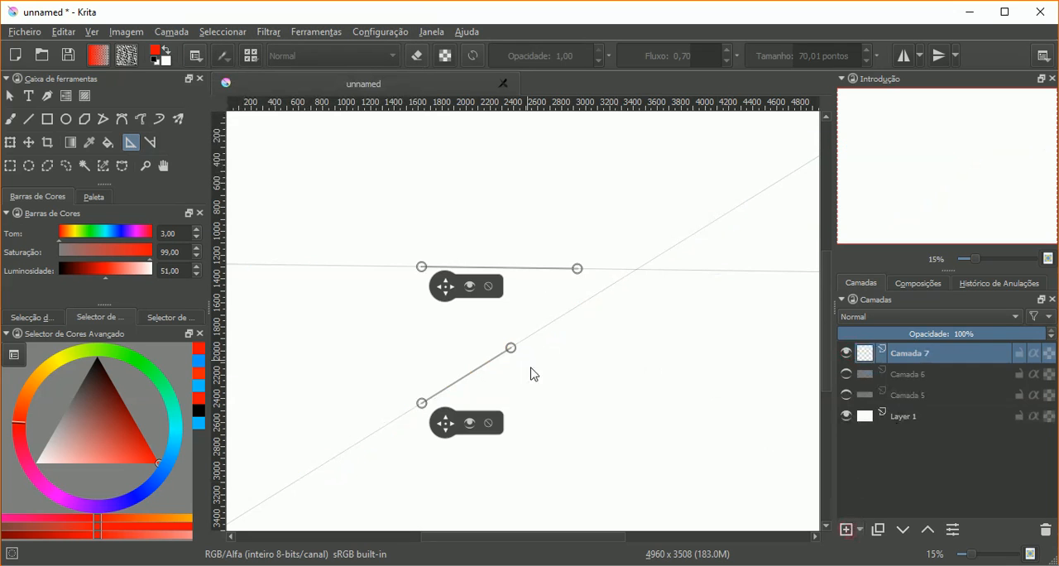
{"action": "left_click", "coordinate": [490, 424]}
{"action": "left_click", "coordinate": [490, 287]}
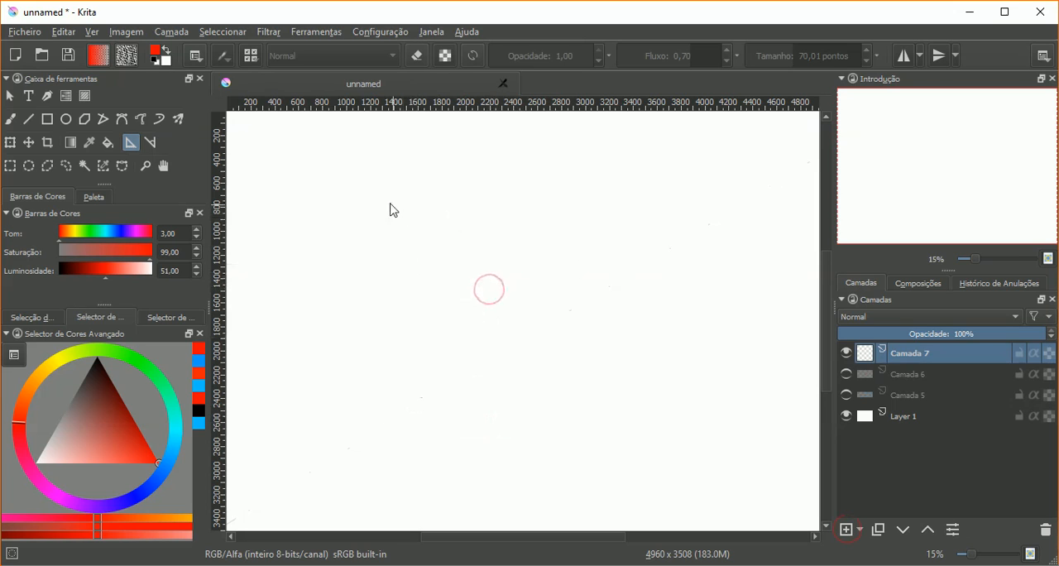
Step: Place a nearly horizontal parallel ruler about 1550 px long near the canvas top and paint seven red strokes parallel to it down the canvas
{"action": "left_click", "coordinate": [587, 199]}
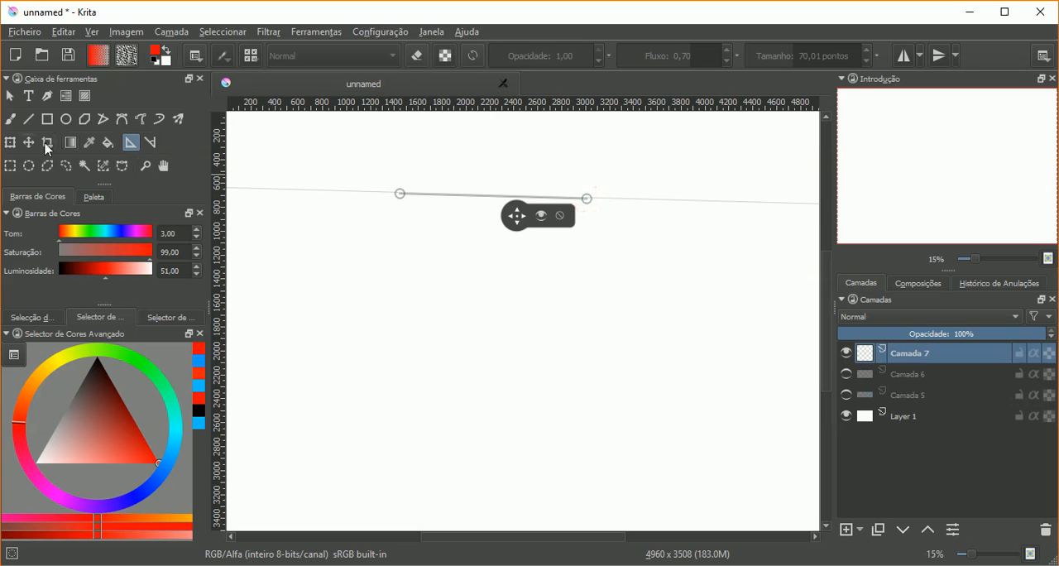
{"action": "left_click", "coordinate": [10, 119]}
{"action": "mouse_move", "coordinate": [347, 190]}
{"action": "left_mouse_down"}
{"action": "mouse_move", "coordinate": [650, 199]}
{"action": "mouse_move", "coordinate": [546, 219]}
{"action": "mouse_move", "coordinate": [318, 213]}
{"action": "left_mouse_up"}
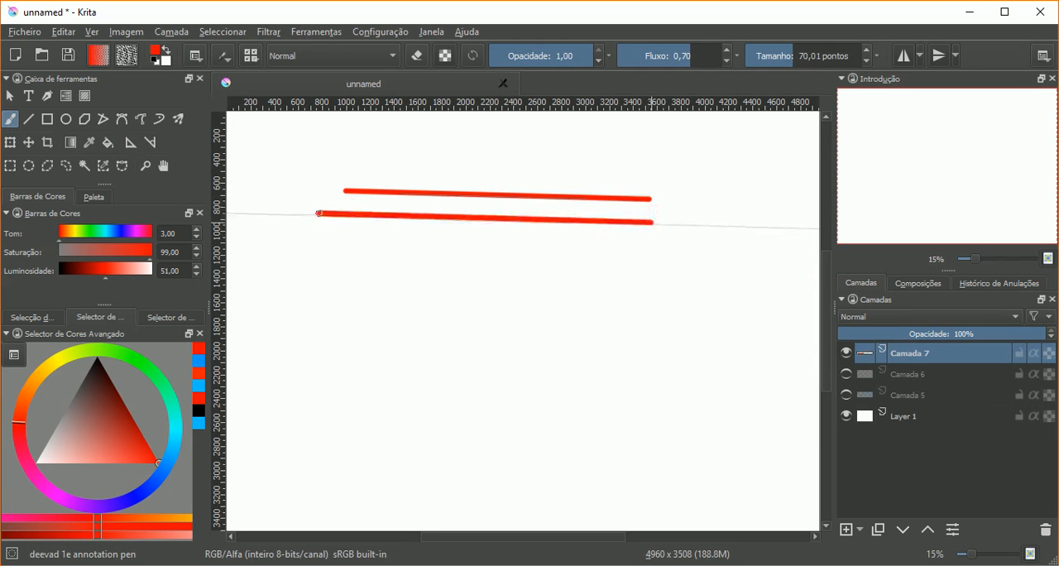
{"action": "mouse_move", "coordinate": [345, 255]}
{"action": "left_mouse_down"}
{"action": "mouse_move", "coordinate": [670, 265]}
{"action": "mouse_move", "coordinate": [634, 286]}
{"action": "mouse_move", "coordinate": [338, 279]}
{"action": "left_mouse_up"}
{"action": "left_click_drag", "start_coordinate": [347, 348], "coordinate": [672, 358]}
{"action": "left_click_drag", "start_coordinate": [659, 377], "coordinate": [327, 367]}
{"action": "left_click_drag", "start_coordinate": [334, 420], "coordinate": [679, 431]}
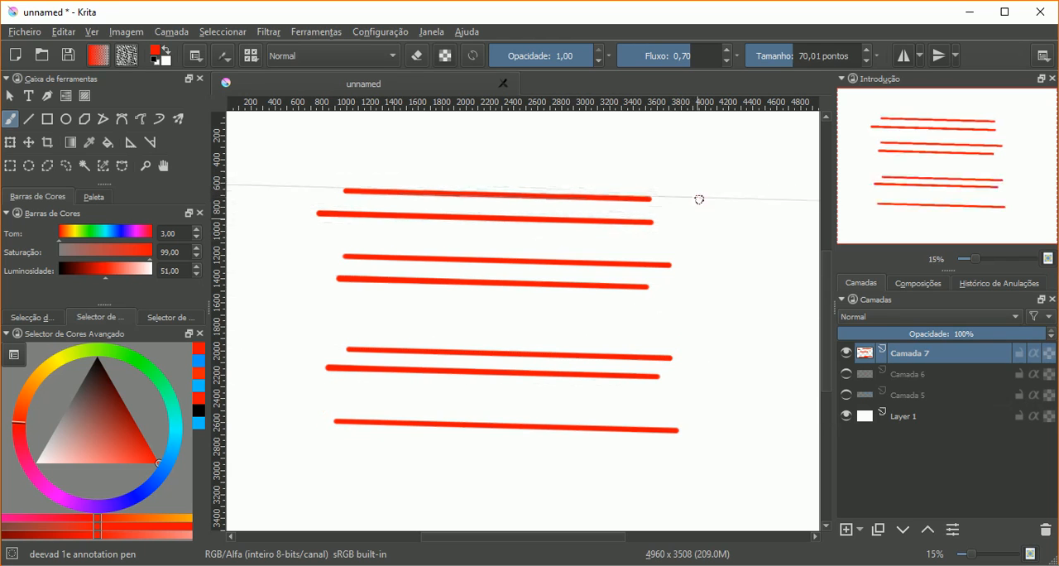
{"action": "left_click", "coordinate": [699, 199]}
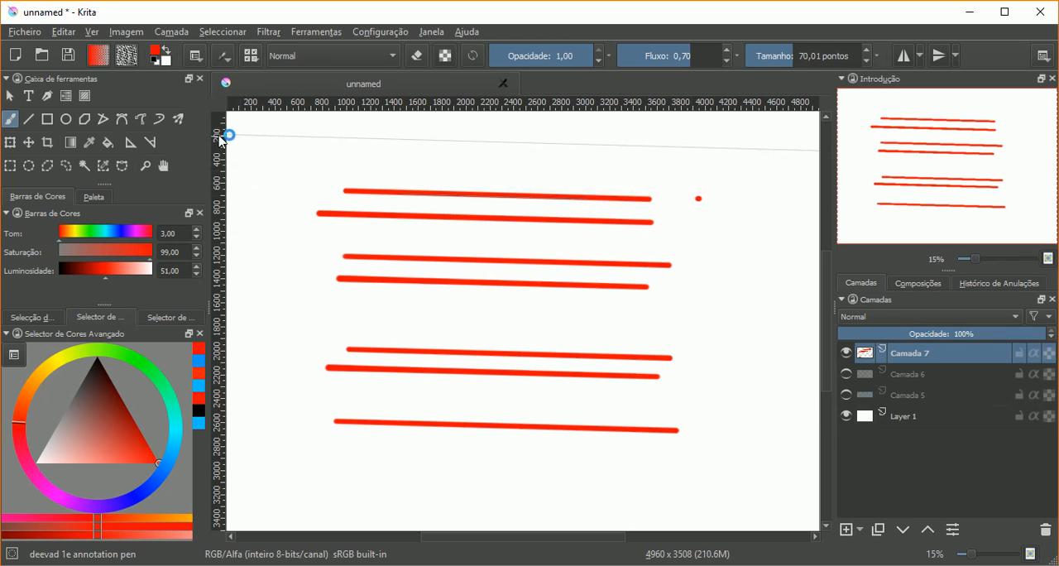
Step: Move both end points of the parallel ruler so it runs steeply up to the right across the red strokes, about 2300 px long
{"action": "left_click", "coordinate": [130, 146]}
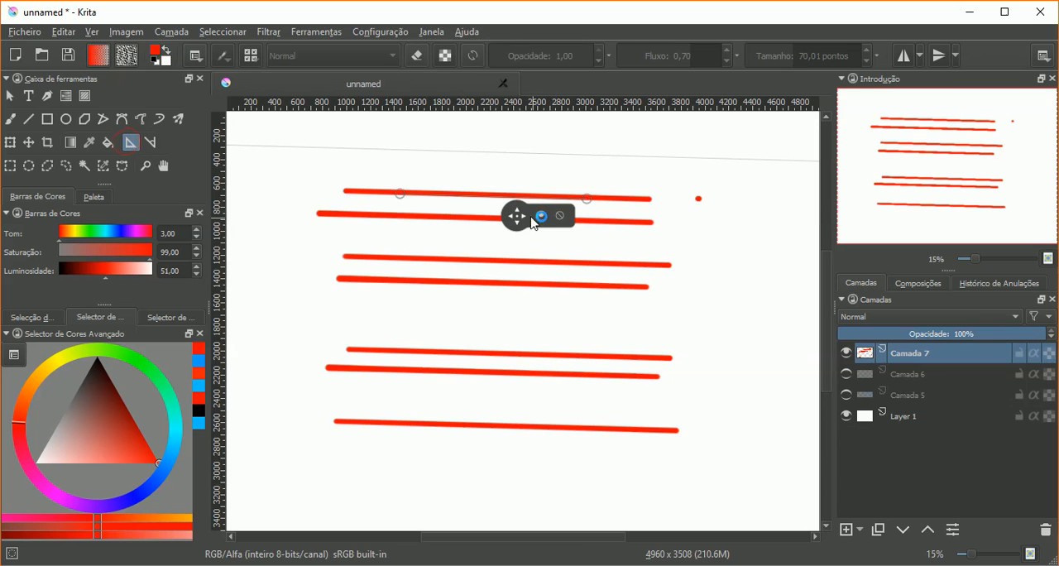
{"action": "mouse_move", "coordinate": [534, 222]}
{"action": "left_mouse_down"}
{"action": "mouse_move", "coordinate": [547, 266]}
{"action": "mouse_move", "coordinate": [591, 232]}
{"action": "mouse_move", "coordinate": [551, 160]}
{"action": "left_mouse_up"}
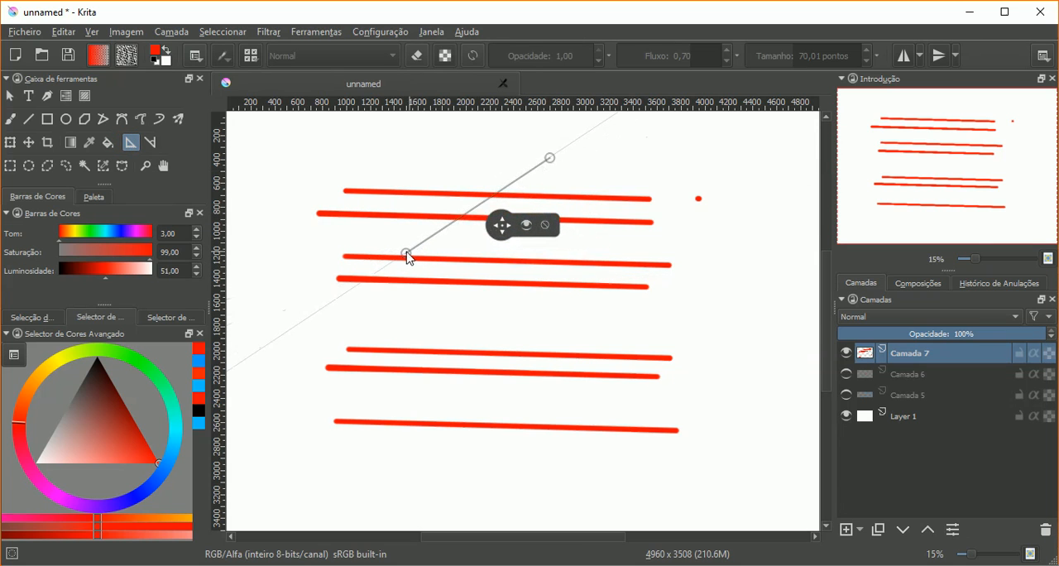
{"action": "left_click_drag", "start_coordinate": [407, 252], "coordinate": [455, 418]}
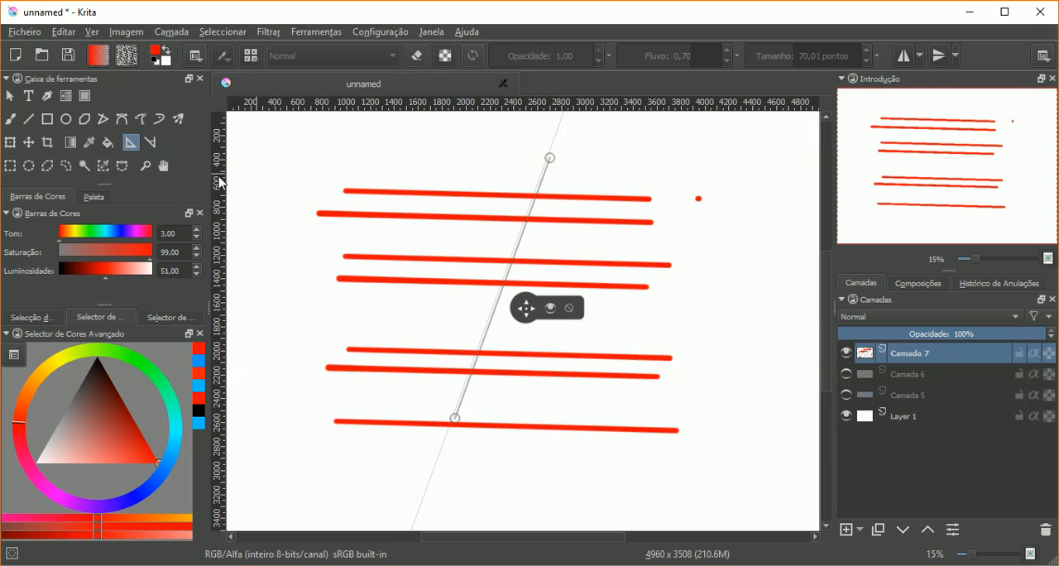
Step: Paint four steep red strokes parallel to the slanted ruler, crossing the nearly horizontal ones
{"action": "left_click", "coordinate": [10, 121]}
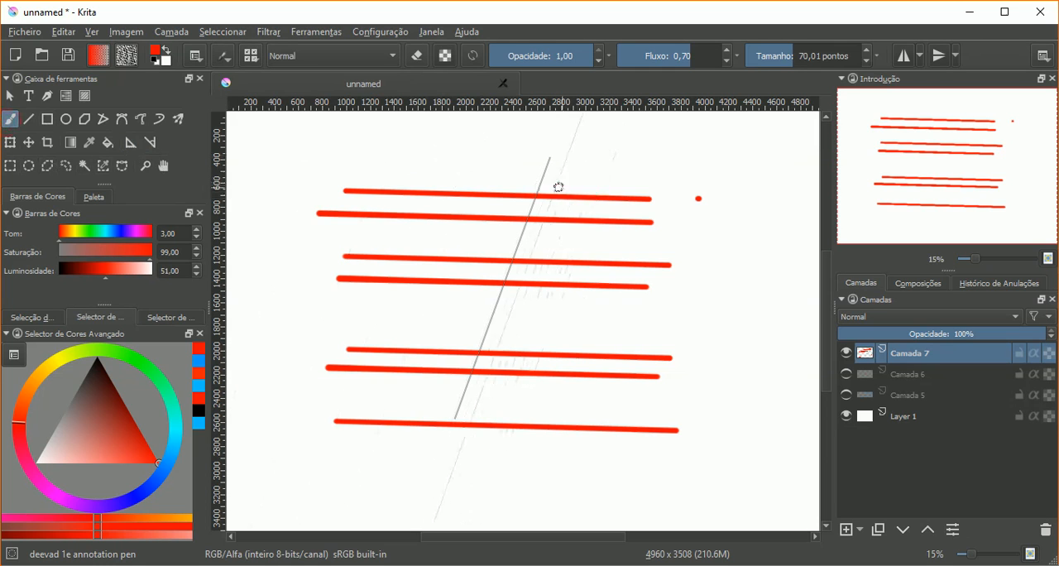
{"action": "left_click_drag", "start_coordinate": [542, 189], "coordinate": [466, 397]}
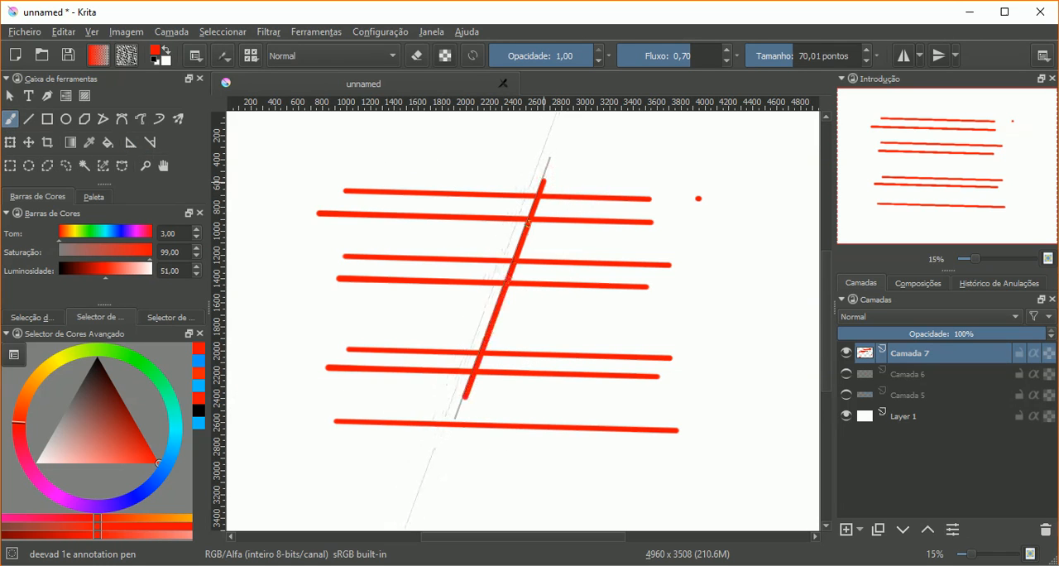
{"action": "left_click_drag", "start_coordinate": [495, 174], "coordinate": [389, 465]}
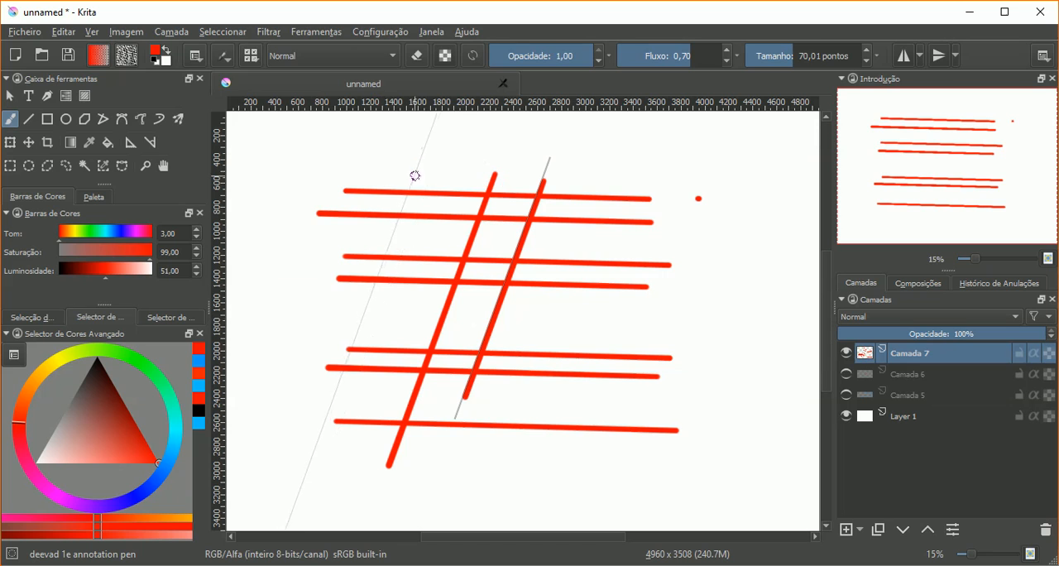
{"action": "left_click_drag", "start_coordinate": [422, 169], "coordinate": [317, 457]}
{"action": "left_click_drag", "start_coordinate": [517, 163], "coordinate": [416, 451]}
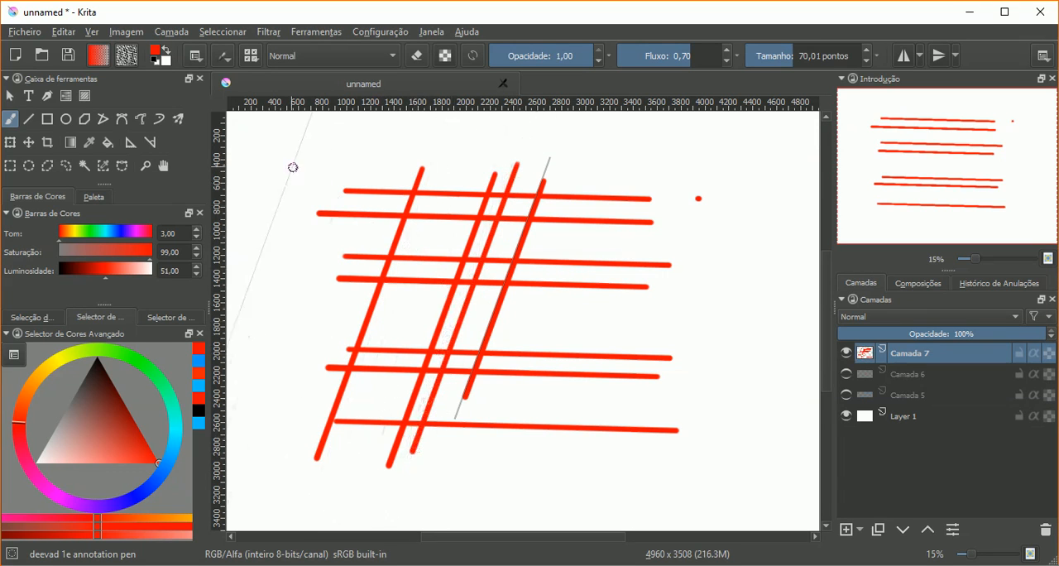
Step: Hide the layer with the grid of red strokes, add a new empty layer and remove the parallel ruler
{"action": "left_click", "coordinate": [846, 352]}
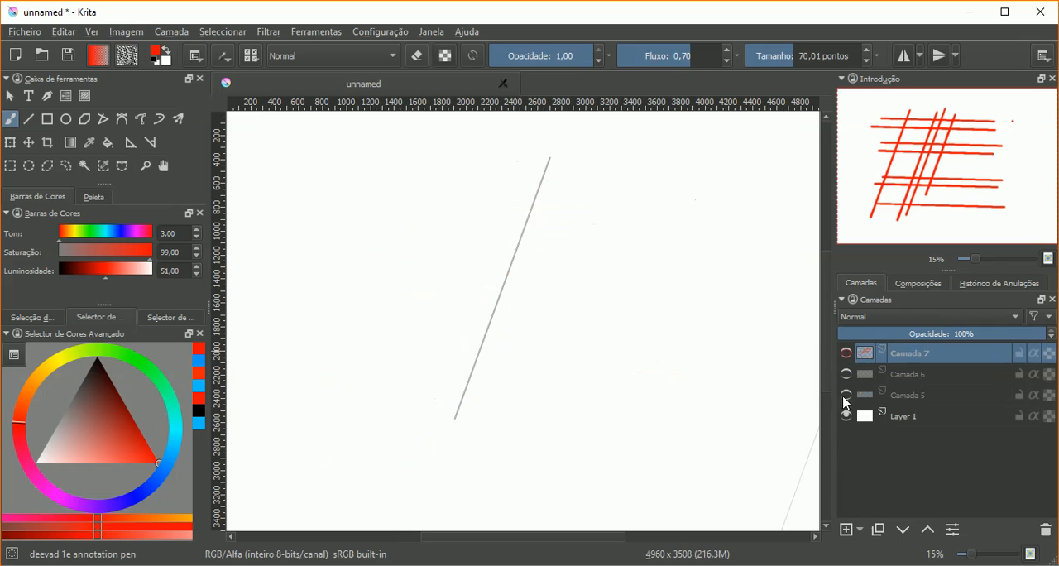
{"action": "left_click", "coordinate": [845, 530]}
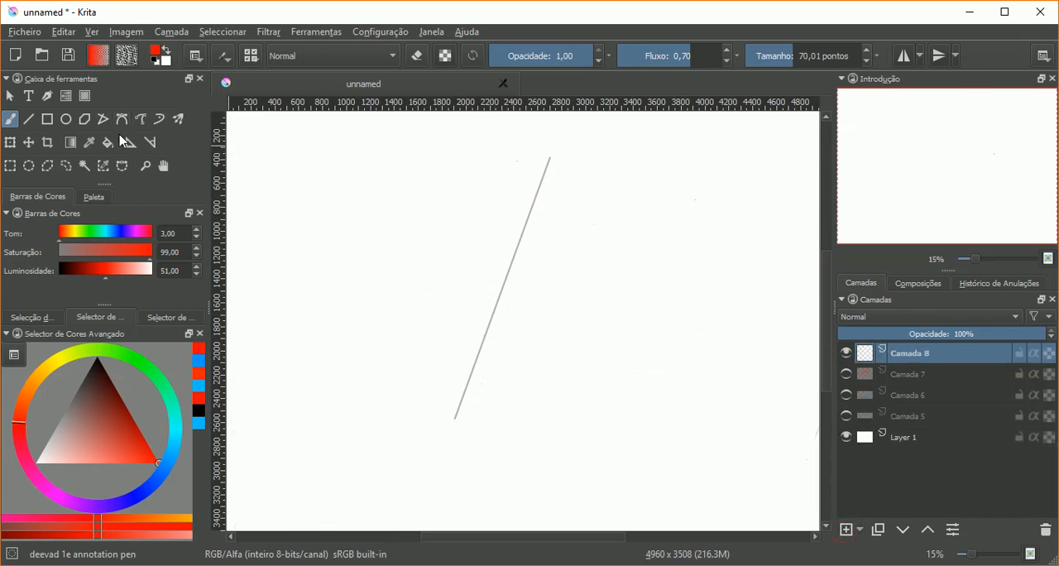
{"action": "left_click", "coordinate": [124, 142]}
{"action": "left_click", "coordinate": [569, 307]}
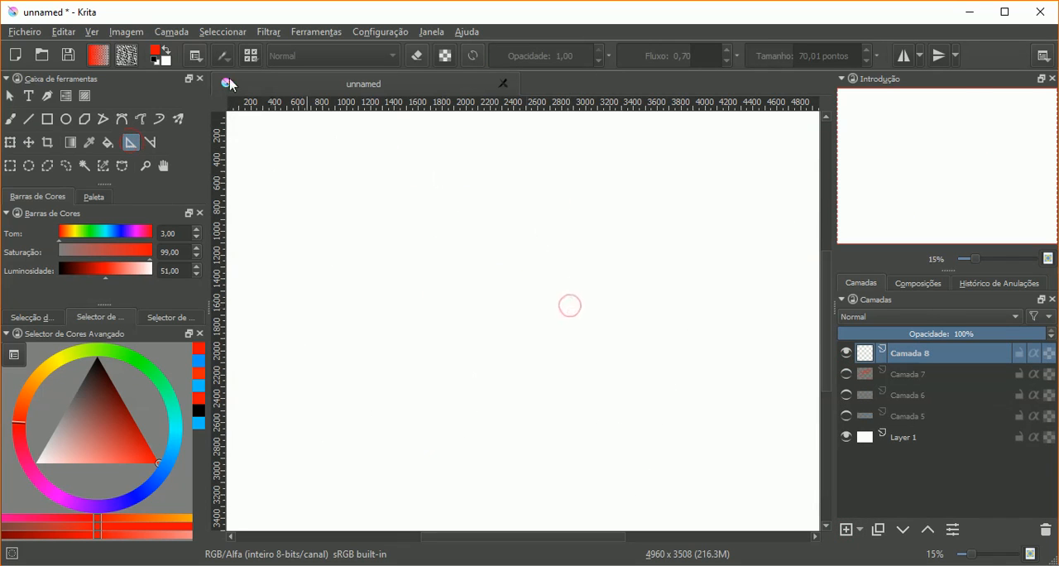
Step: Choose the vanishing point as the type of drawing assistant
{"action": "left_click", "coordinate": [197, 56]}
{"action": "left_click", "coordinate": [218, 88]}
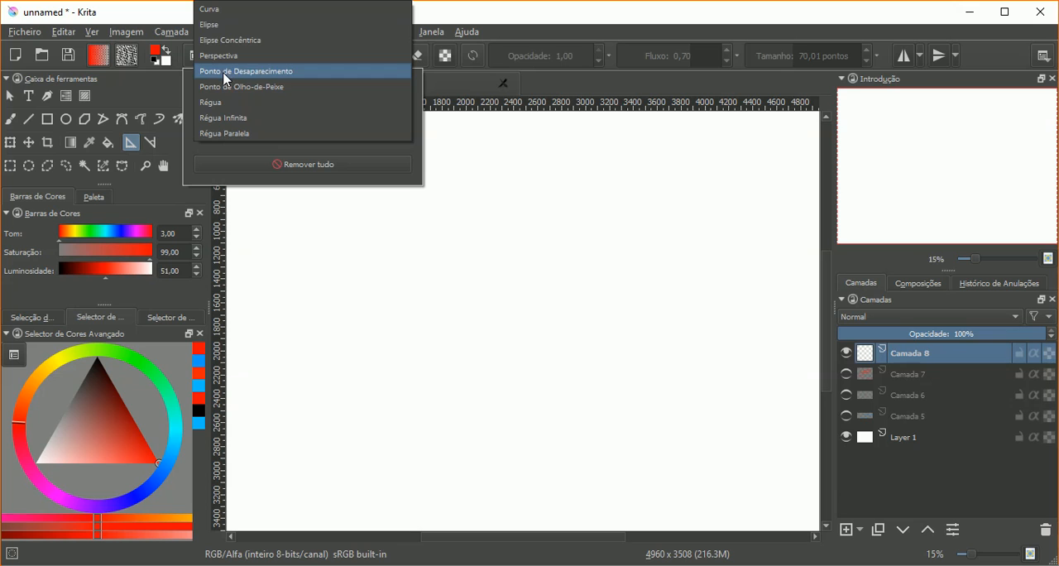
{"action": "left_click", "coordinate": [225, 71]}
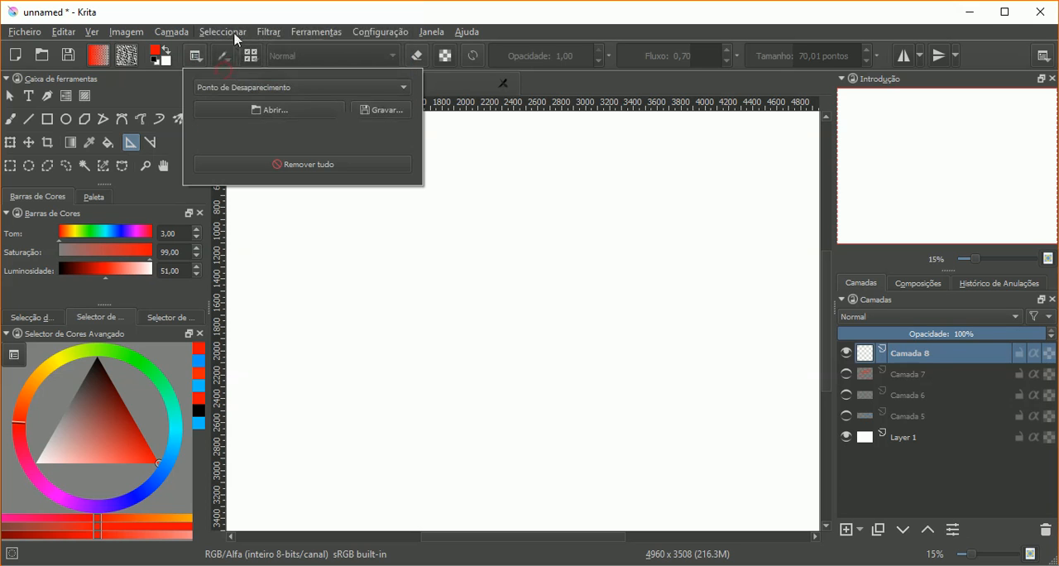
{"action": "left_click", "coordinate": [243, 16]}
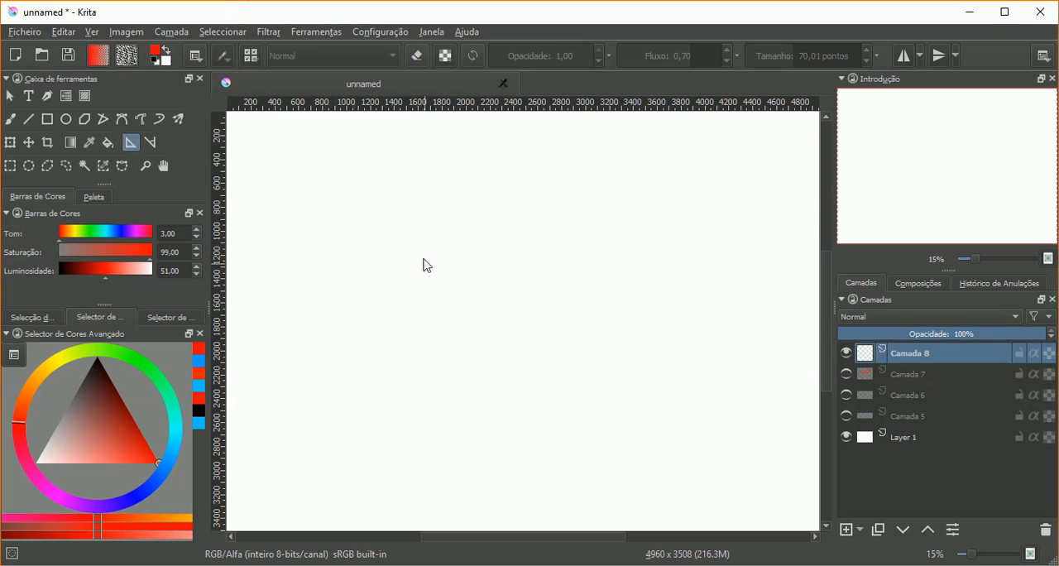
{"action": "left_click", "coordinate": [486, 259]}
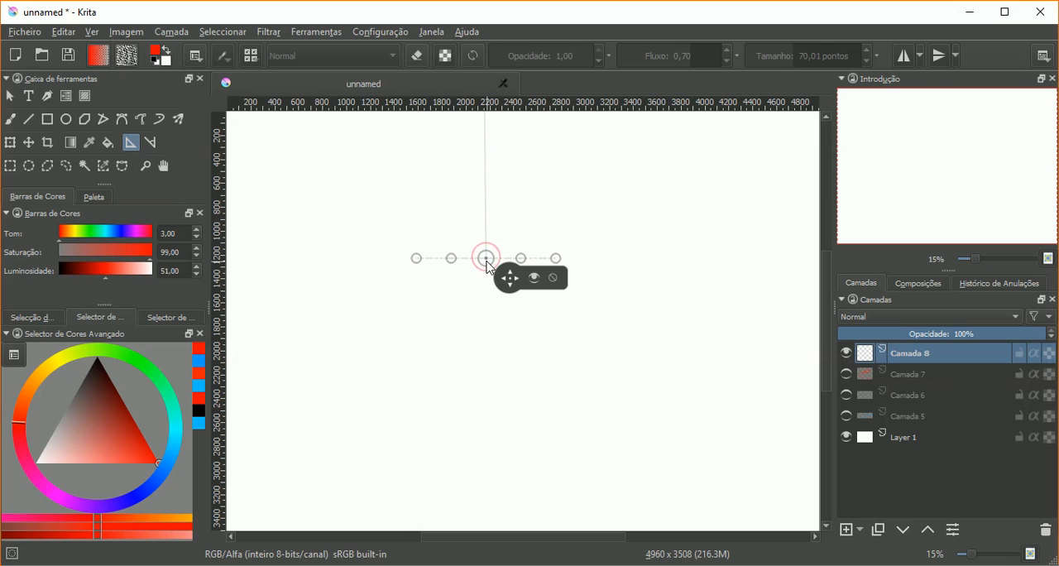
{"action": "left_click", "coordinate": [284, 249]}
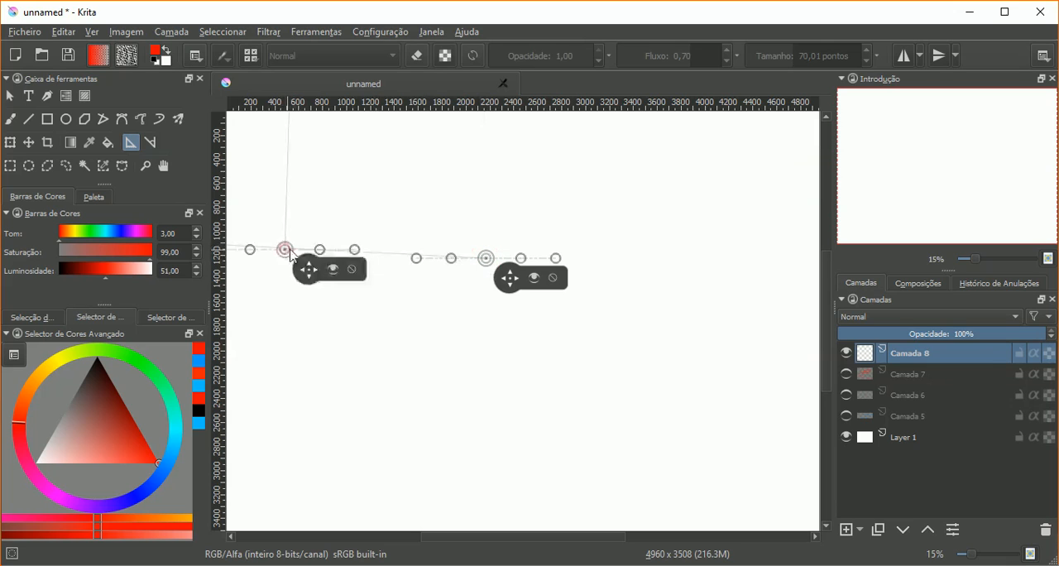
{"action": "left_click", "coordinate": [556, 278]}
{"action": "left_click", "coordinate": [353, 270]}
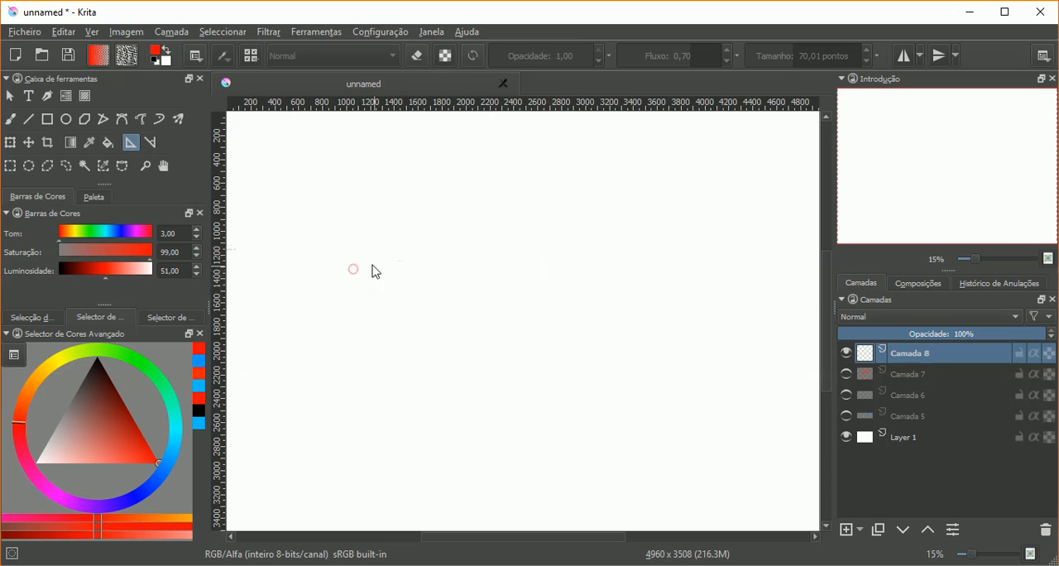
Step: Place a single vanishing point at about x 3700, y 1400 px and add a new empty layer for painting
{"action": "left_click", "coordinate": [671, 282]}
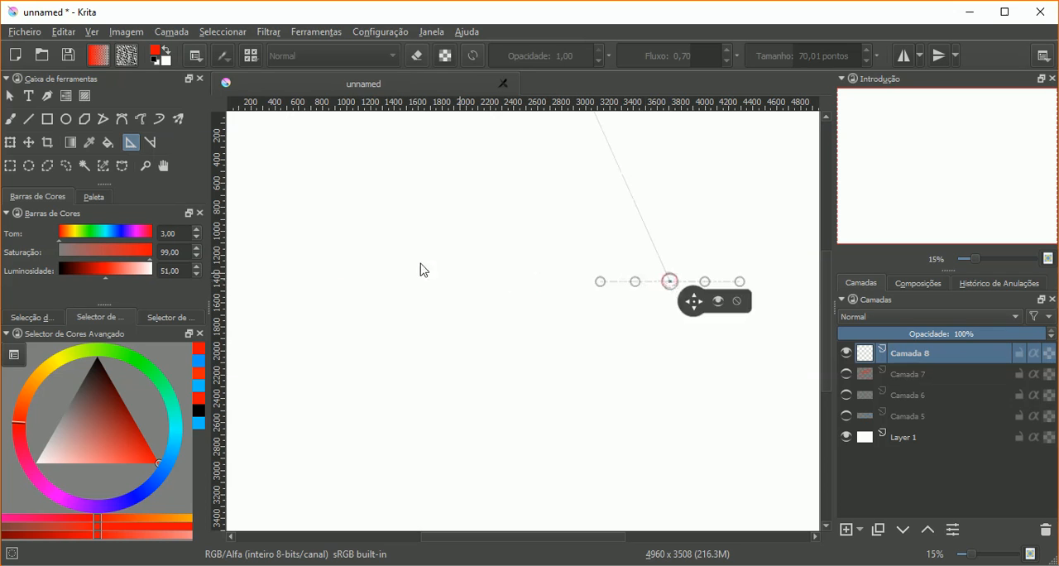
{"action": "left_click", "coordinate": [333, 268]}
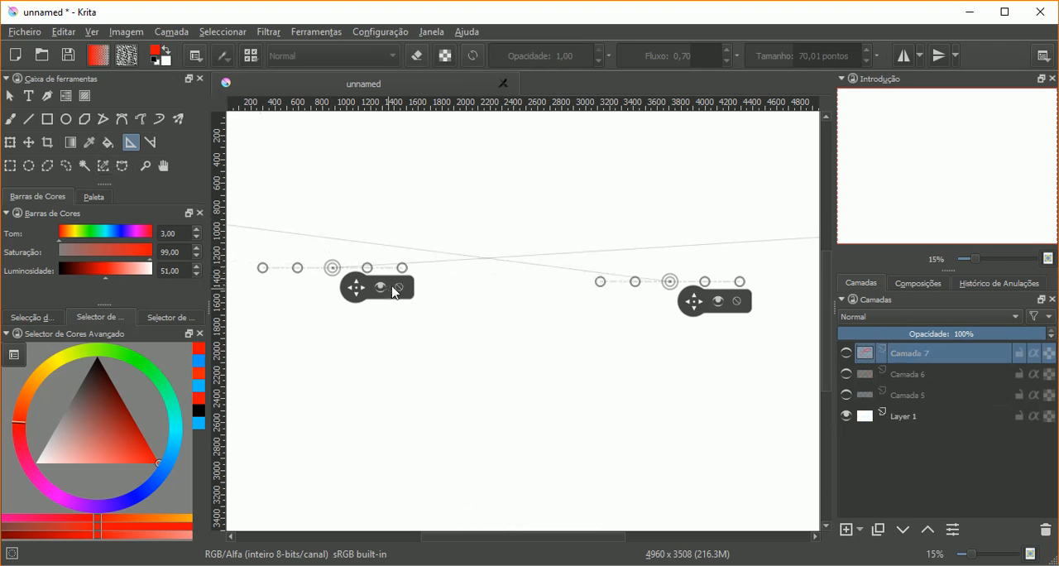
{"action": "left_click", "coordinate": [396, 290]}
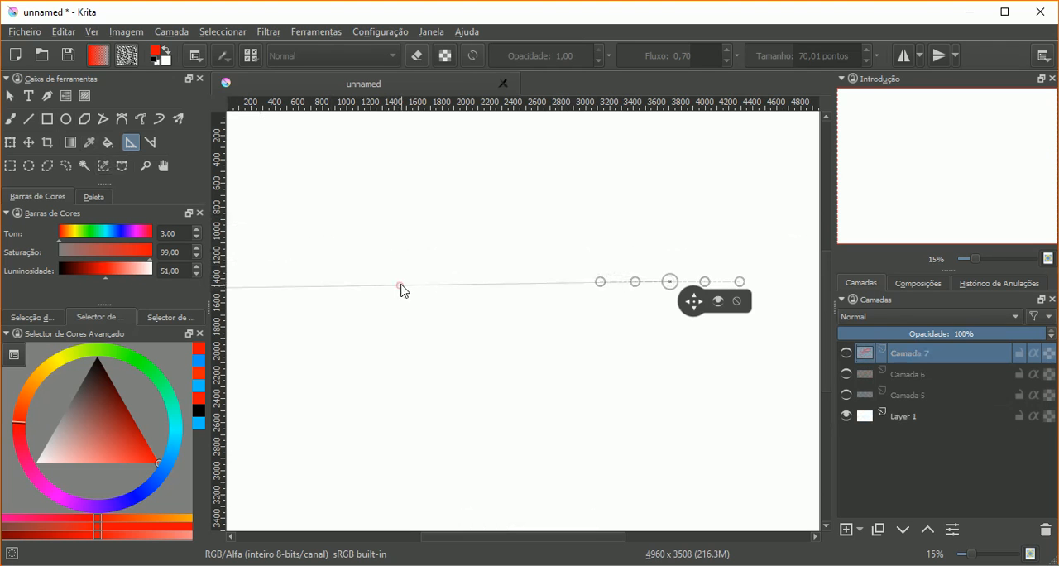
{"action": "key", "text": "b"}
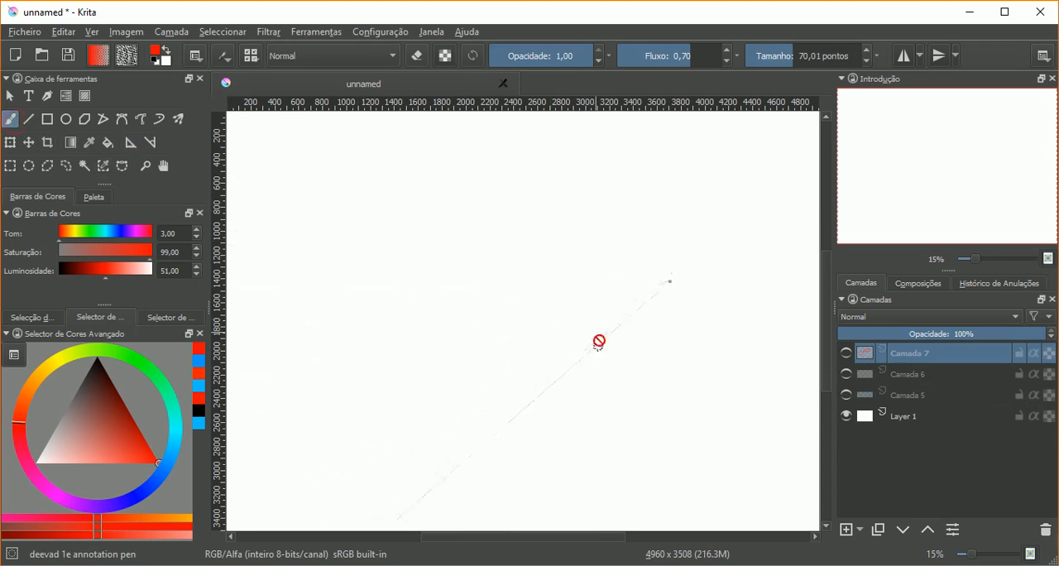
{"action": "left_click", "coordinate": [845, 529]}
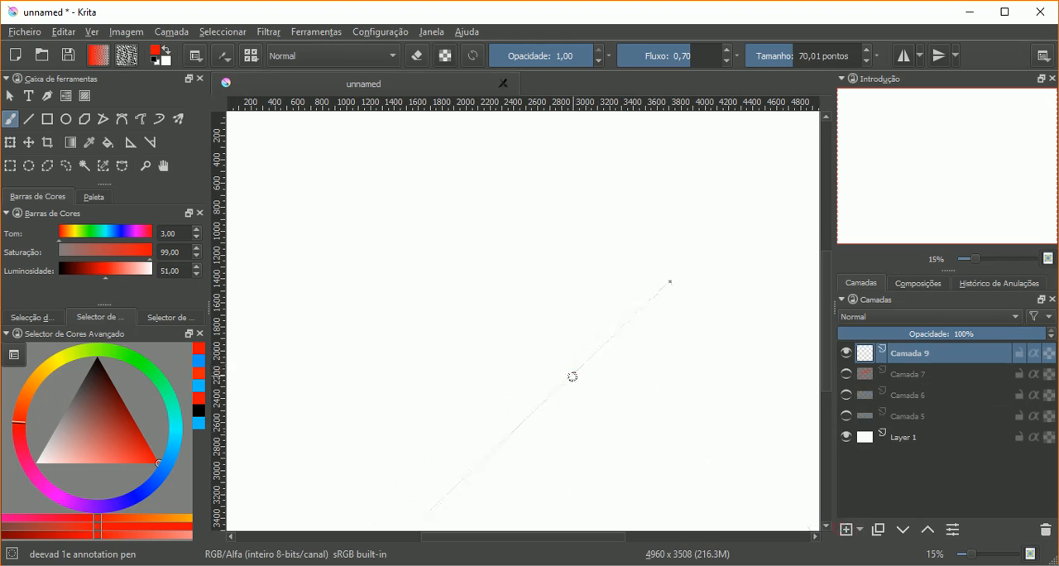
Step: Paint five separate red strokes fanned around the left side of the vanishing point, each aimed at it
{"action": "left_click_drag", "start_coordinate": [556, 387], "coordinate": [610, 338]}
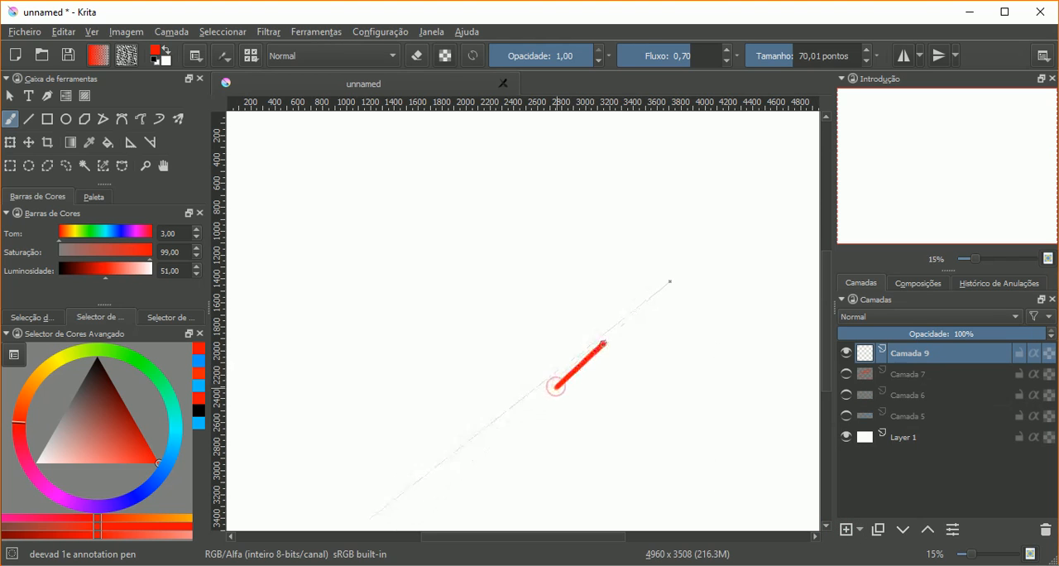
{"action": "left_click_drag", "start_coordinate": [515, 341], "coordinate": [589, 314]}
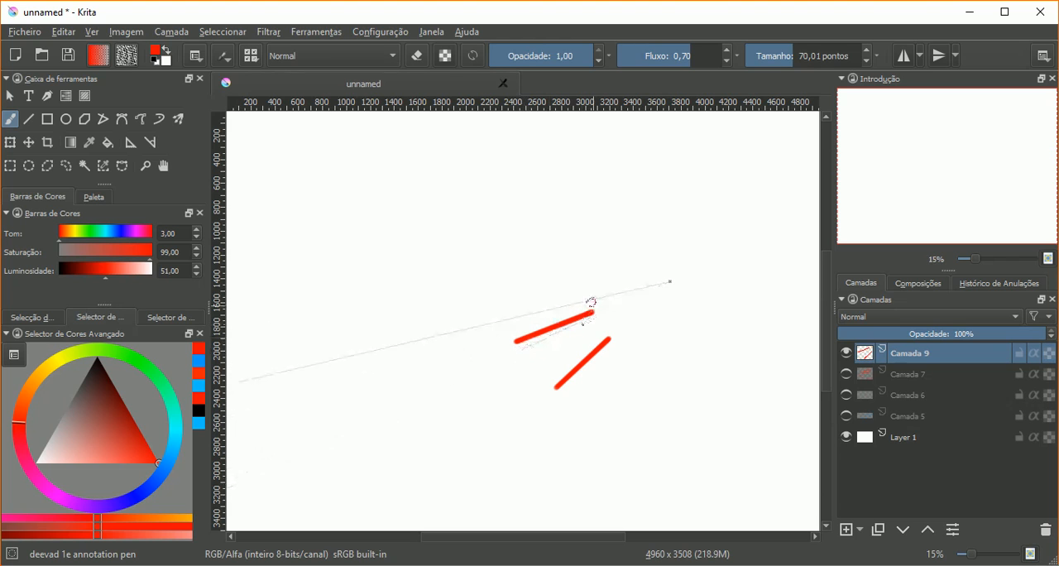
{"action": "left_click_drag", "start_coordinate": [502, 298], "coordinate": [570, 275]}
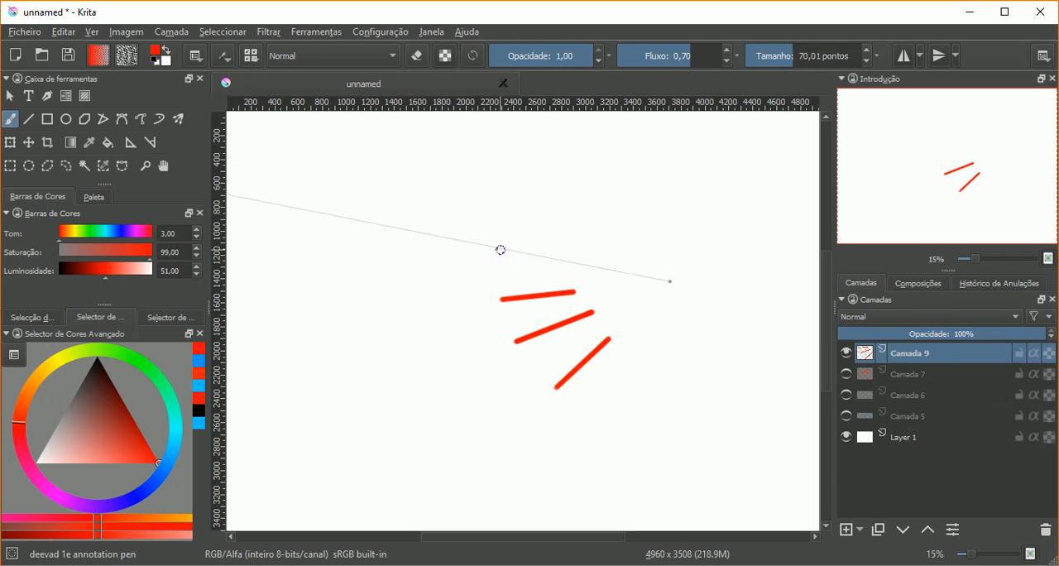
{"action": "left_click_drag", "start_coordinate": [495, 248], "coordinate": [612, 269]}
{"action": "left_click_drag", "start_coordinate": [553, 189], "coordinate": [643, 261]}
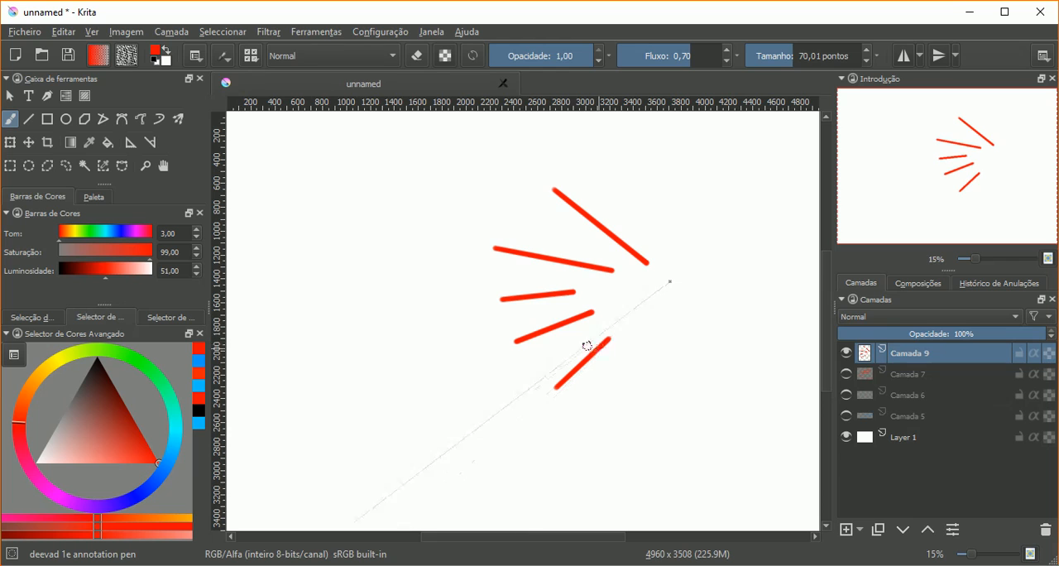
Step: Undo the five red strokes that converge on the vanishing point
{"action": "key", "text": "ctrl+z"}
{"action": "key", "text": "ctrl+z"}
{"action": "key", "text": "ctrl+z"}
{"action": "key", "text": "ctrl+z"}
{"action": "key", "text": "ctrl+z"}
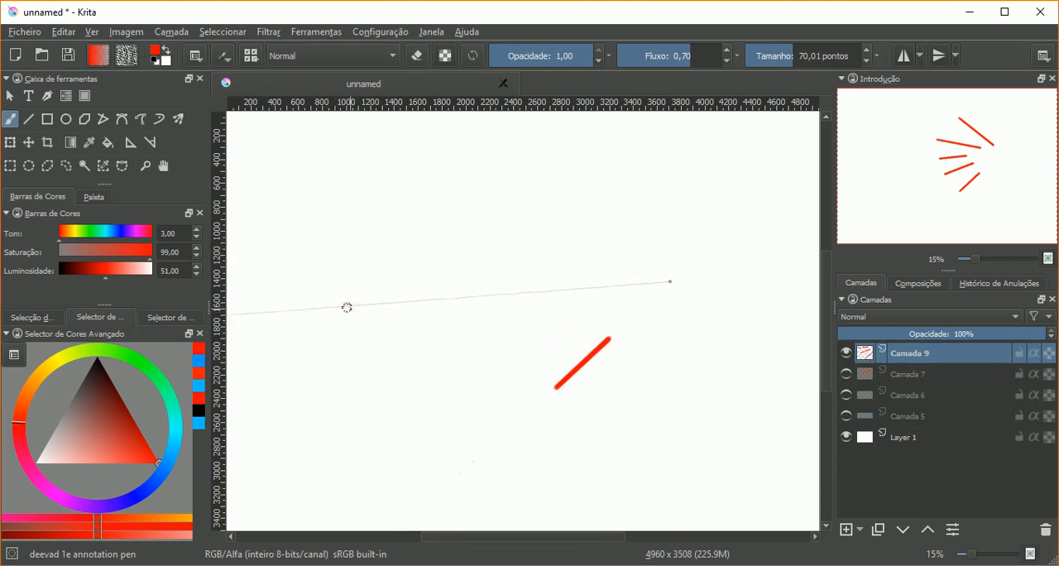
Step: Place a second vanishing point level with the first, at about x 1100 px, and return to the brush
{"action": "left_click", "coordinate": [128, 144]}
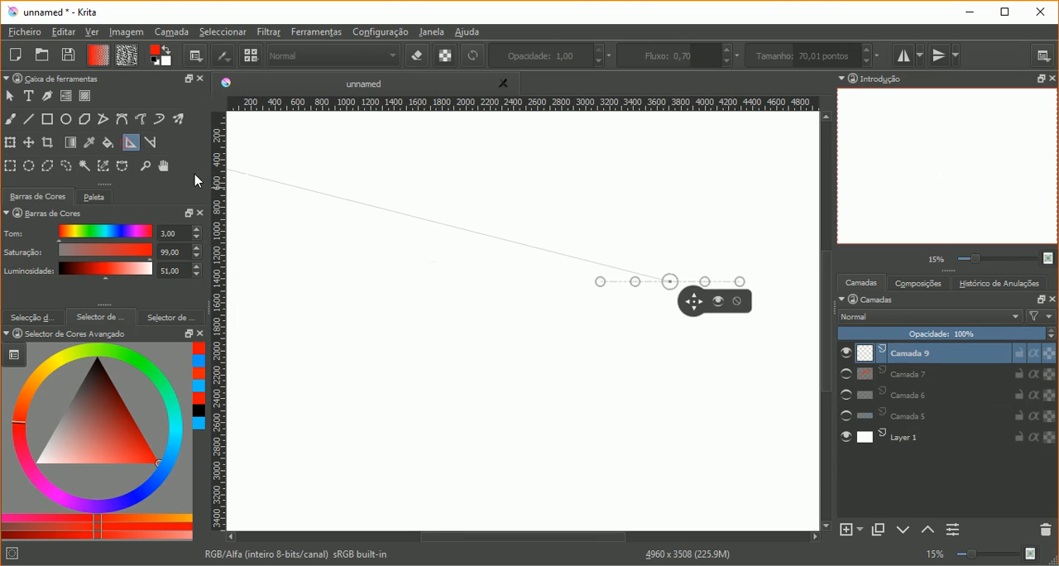
{"action": "left_click", "coordinate": [359, 280]}
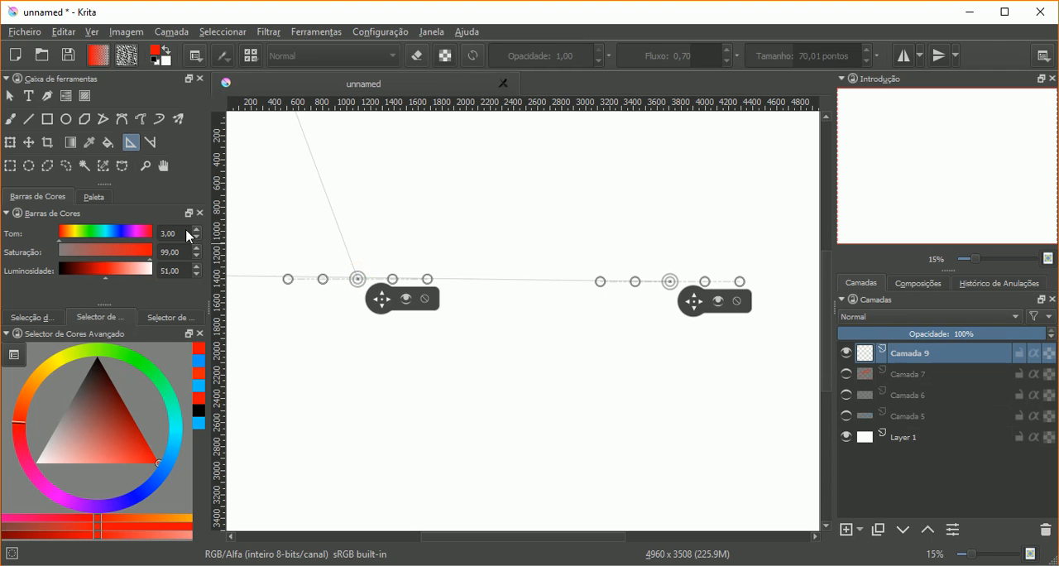
{"action": "left_click", "coordinate": [10, 121]}
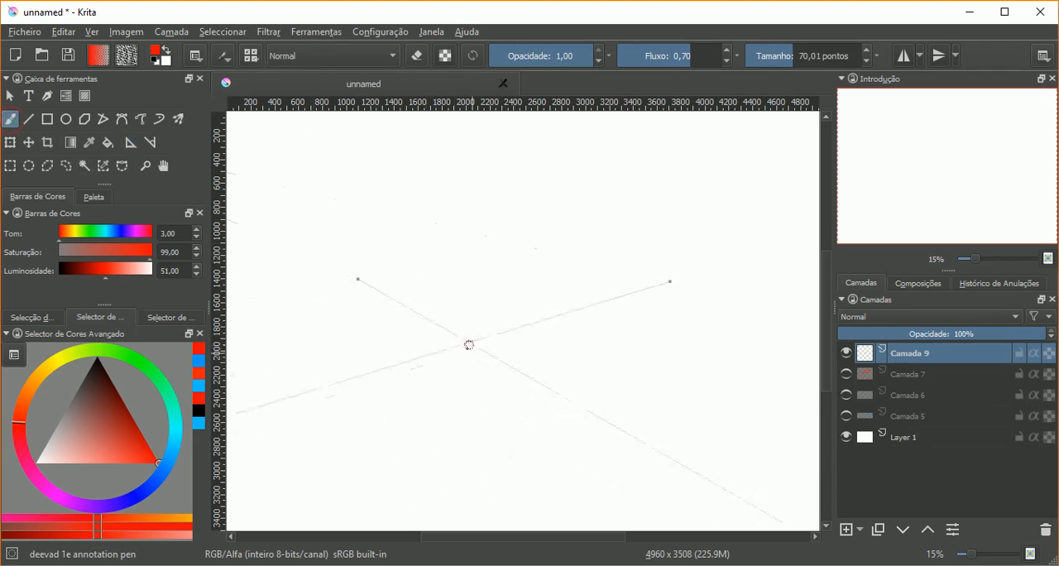
Step: Paint two red V shapes with strokes following both vanishing points, one below and one above the horizon, removing the stray mark
{"action": "left_click_drag", "start_coordinate": [519, 379], "coordinate": [605, 325]}
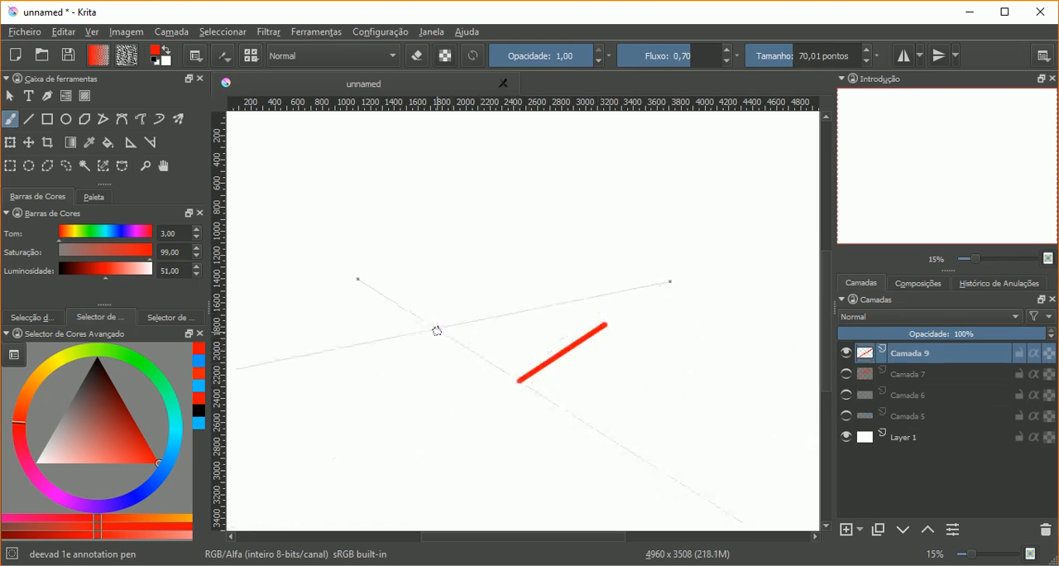
{"action": "left_click_drag", "start_coordinate": [430, 324], "coordinate": [519, 380]}
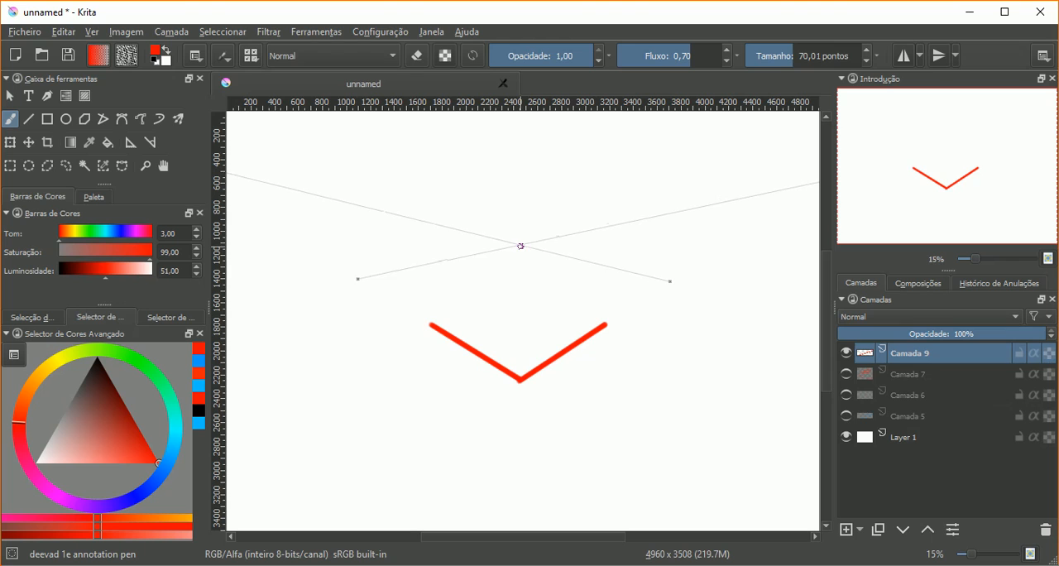
{"action": "left_click_drag", "start_coordinate": [520, 246], "coordinate": [590, 232]}
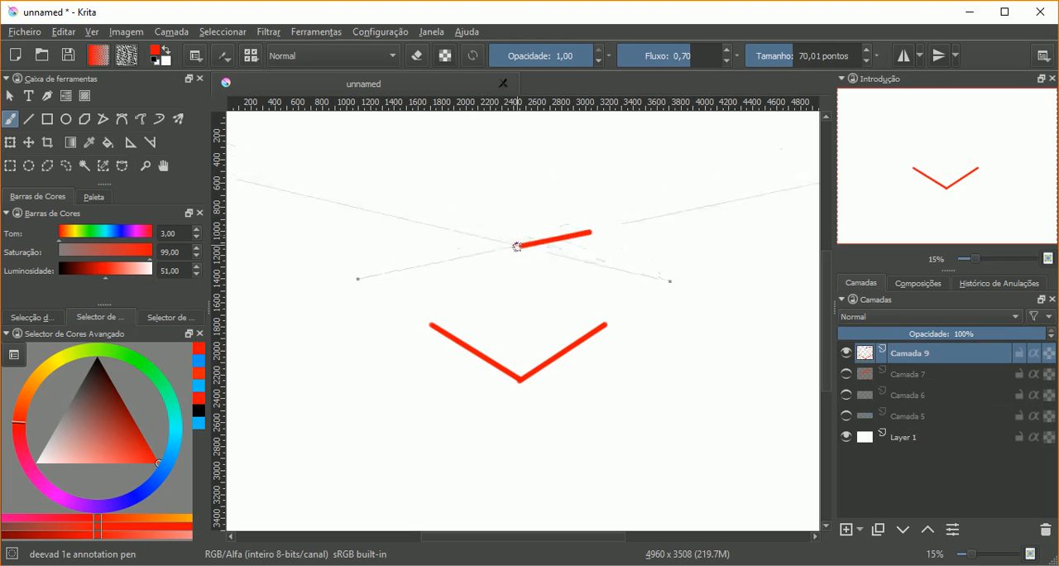
{"action": "mouse_move", "coordinate": [520, 244]}
{"action": "left_mouse_down"}
{"action": "mouse_move", "coordinate": [426, 222]}
{"action": "mouse_move", "coordinate": [434, 242]}
{"action": "left_mouse_up"}
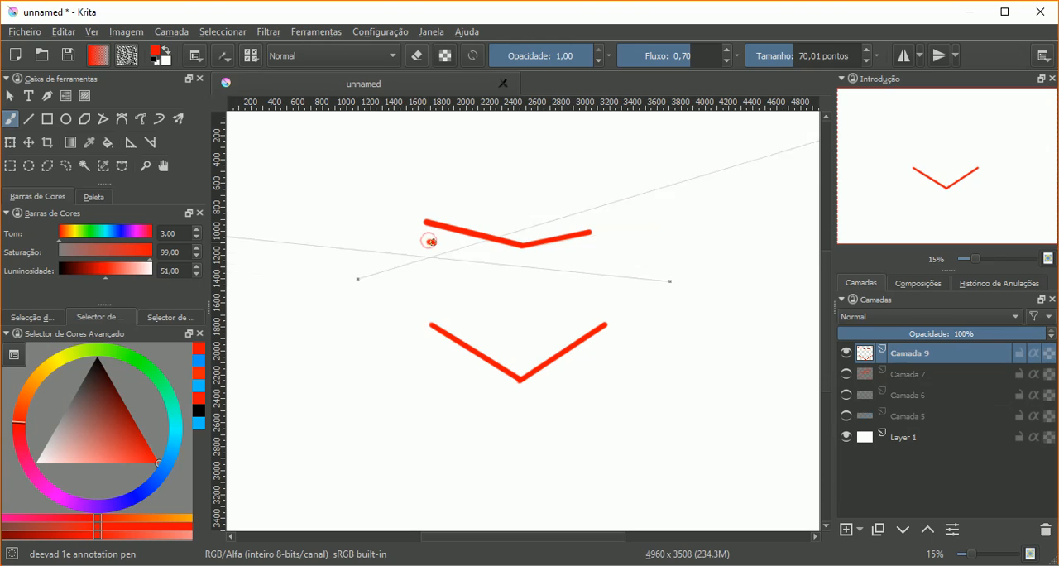
{"action": "key", "text": "ctrl+z"}
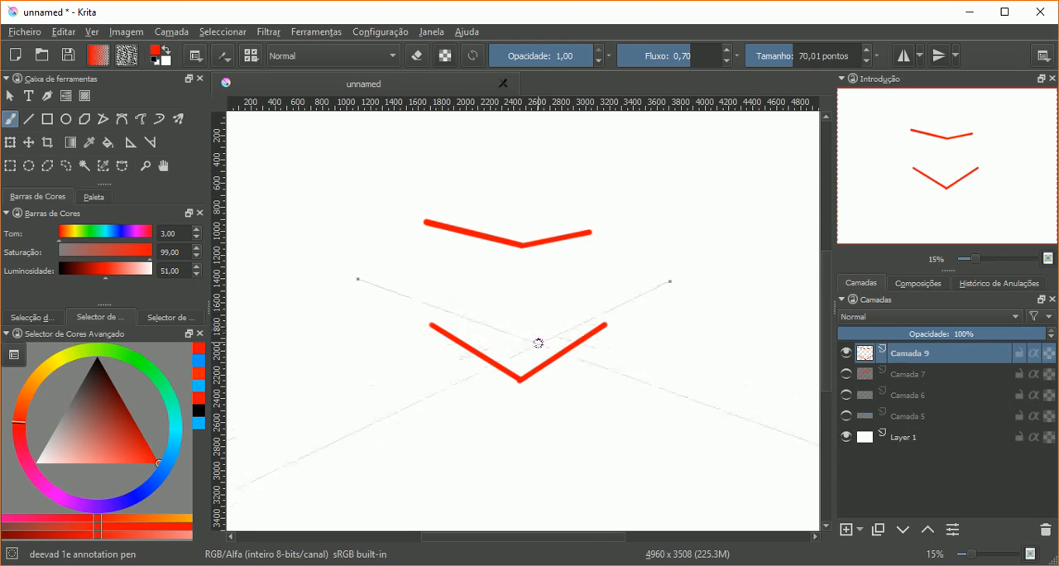
Step: Paint short red strokes below the lower V, each following one of the two vanishing points
{"action": "left_click_drag", "start_coordinate": [574, 411], "coordinate": [656, 461]}
{"action": "left_click_drag", "start_coordinate": [631, 343], "coordinate": [595, 406]}
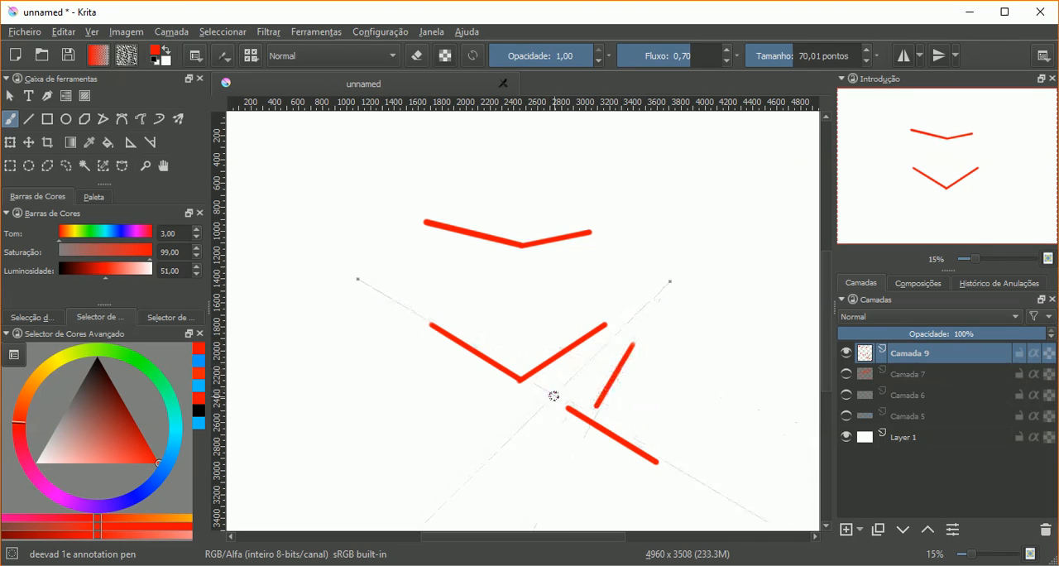
{"action": "mouse_move", "coordinate": [558, 418]}
{"action": "left_mouse_down"}
{"action": "mouse_move", "coordinate": [544, 435]}
{"action": "mouse_move", "coordinate": [584, 448]}
{"action": "left_mouse_up"}
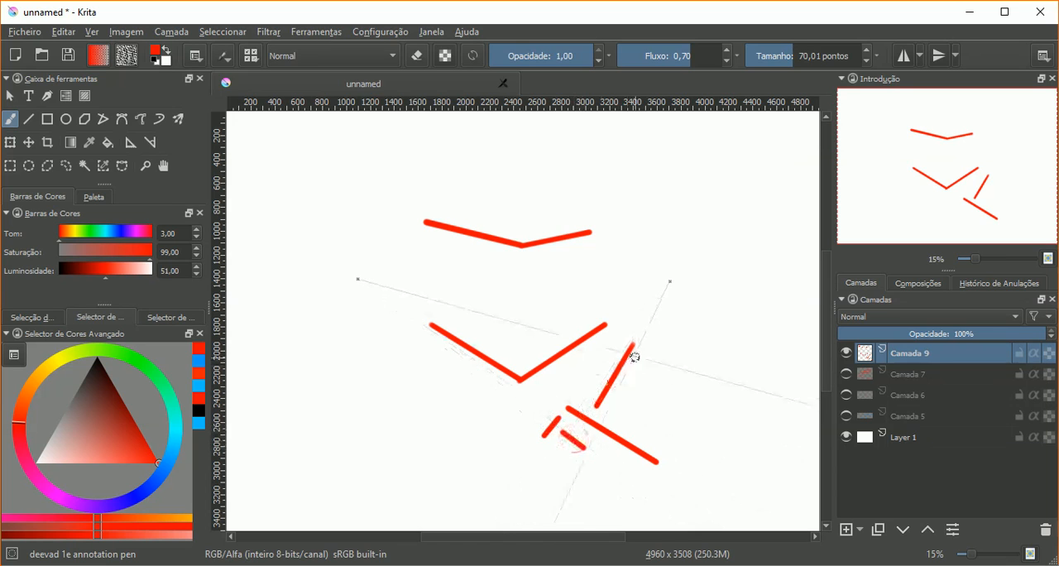
Step: Undo the short strokes and both red V shapes to clear the layer
{"action": "key", "text": "ctrl+shift+z"}
{"action": "key", "text": "ctrl+z"}
{"action": "key", "text": "ctrl+z"}
{"action": "key", "text": "ctrl+z"}
{"action": "key", "text": "ctrl+z"}
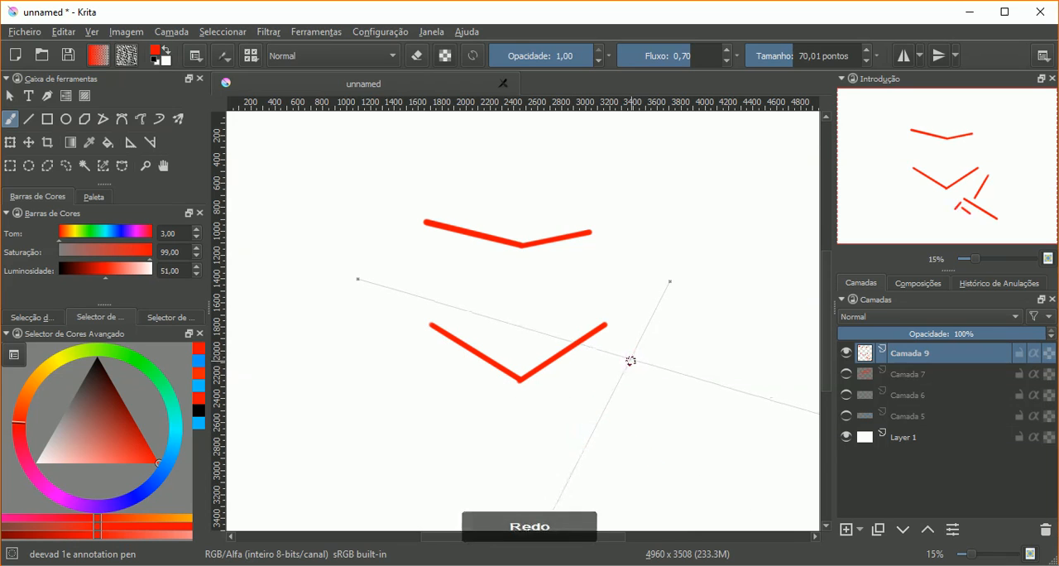
{"action": "key", "text": "ctrl+z"}
{"action": "key", "text": "ctrl+z"}
{"action": "key", "text": "ctrl+z"}
{"action": "key", "text": "ctrl+z"}
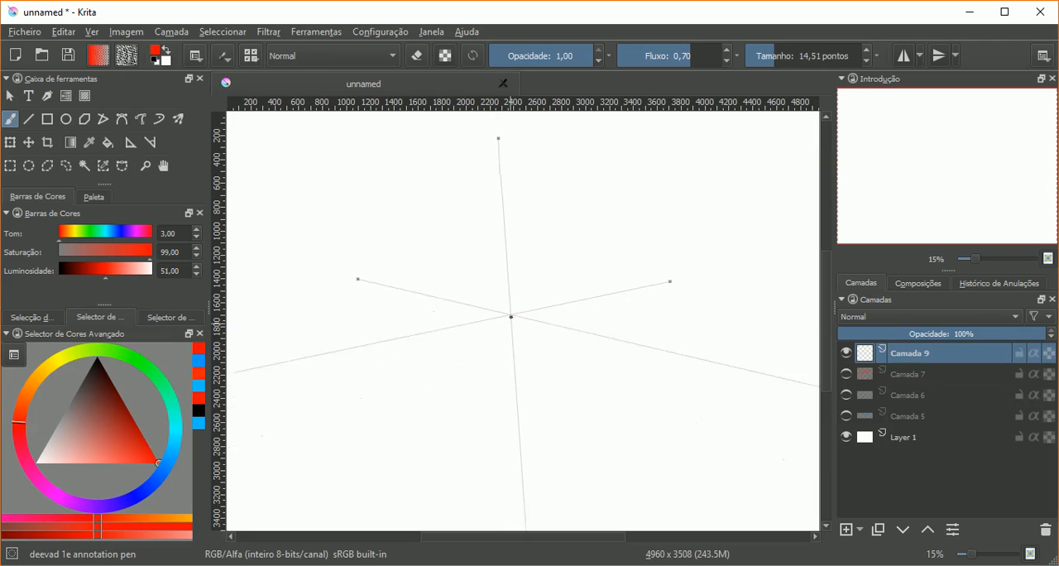
Step: Paint a thin red near-vertical central edge about 1800 px long and the box's right face, following the three vanishing points
{"action": "left_click_drag", "start_coordinate": [512, 412], "coordinate": [504, 281]}
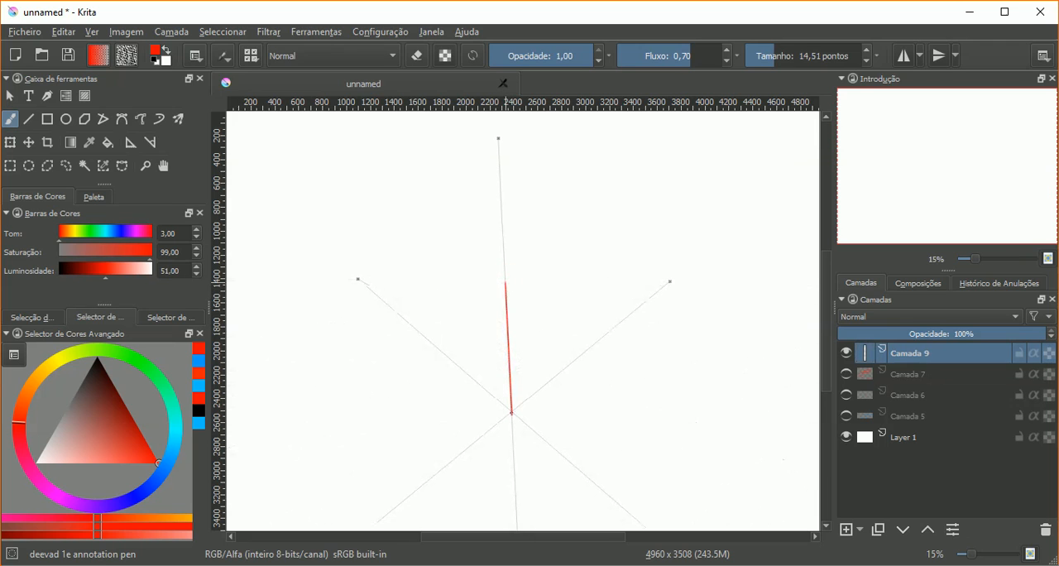
{"action": "left_click_drag", "start_coordinate": [513, 413], "coordinate": [513, 430]}
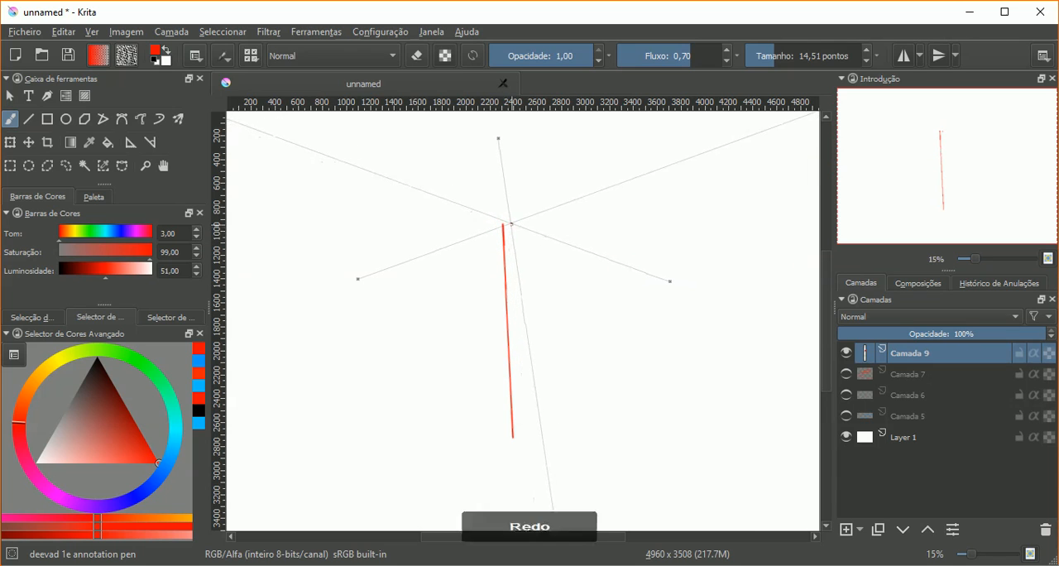
{"action": "mouse_move", "coordinate": [504, 225]}
{"action": "left_mouse_down"}
{"action": "mouse_move", "coordinate": [608, 248]}
{"action": "mouse_move", "coordinate": [566, 246]}
{"action": "mouse_move", "coordinate": [586, 235]}
{"action": "mouse_move", "coordinate": [561, 244]}
{"action": "mouse_move", "coordinate": [628, 265]}
{"action": "mouse_move", "coordinate": [706, 344]}
{"action": "left_mouse_up"}
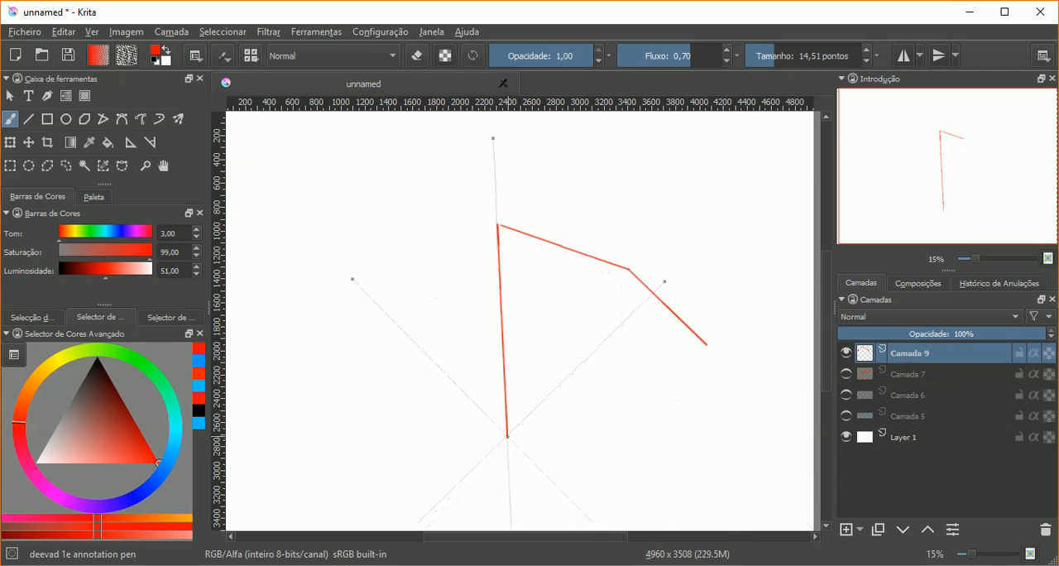
{"action": "left_click_drag", "start_coordinate": [507, 436], "coordinate": [652, 292]}
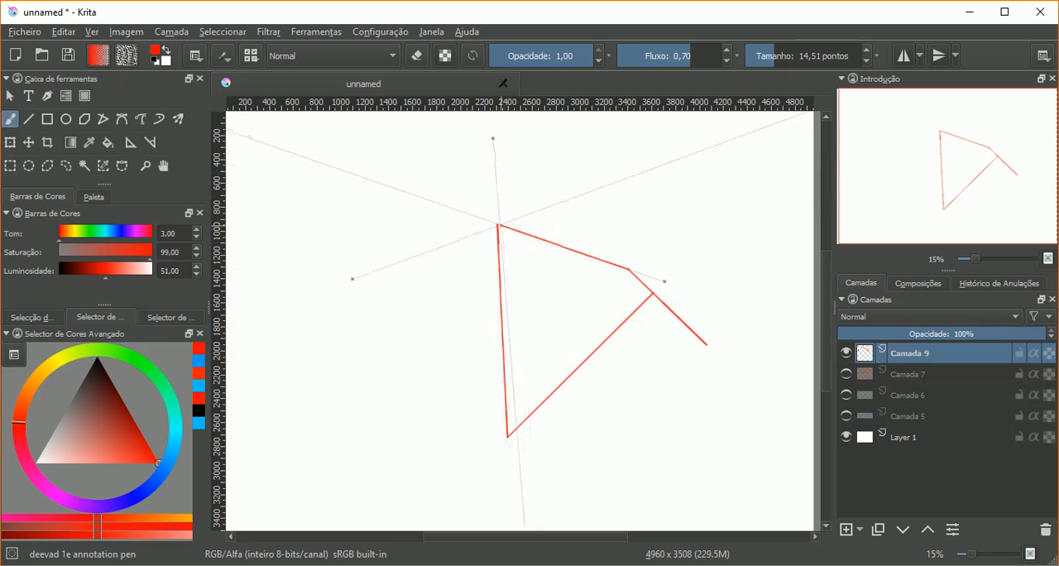
Step: Paint the upper, lower and outer edges of the box's left face in thin red, following the three vanishing points
{"action": "left_click_drag", "start_coordinate": [497, 223], "coordinate": [414, 256]}
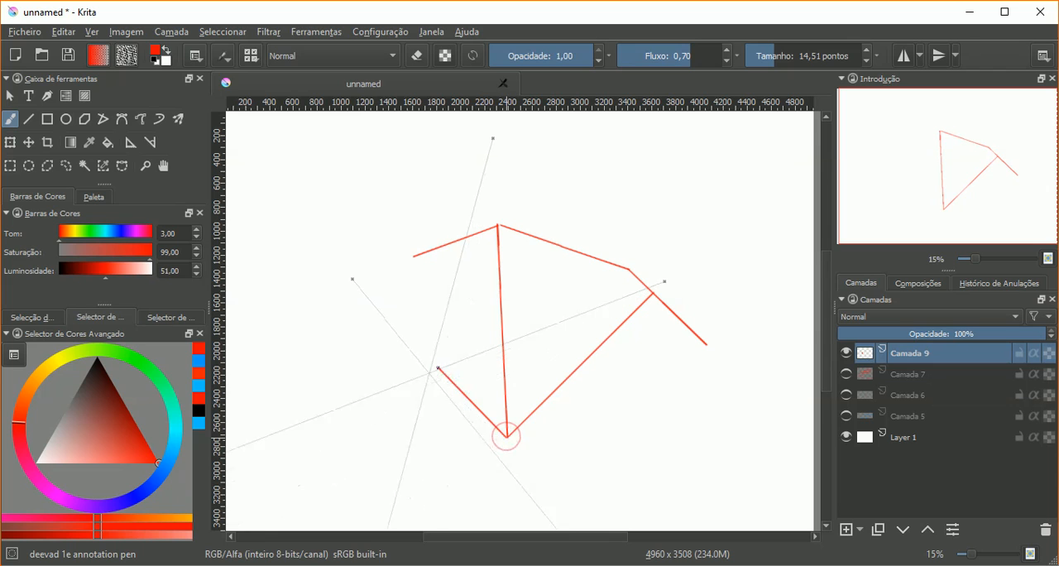
{"action": "mouse_move", "coordinate": [507, 436]}
{"action": "left_mouse_down"}
{"action": "mouse_move", "coordinate": [401, 330]}
{"action": "mouse_move", "coordinate": [362, 321]}
{"action": "left_mouse_up"}
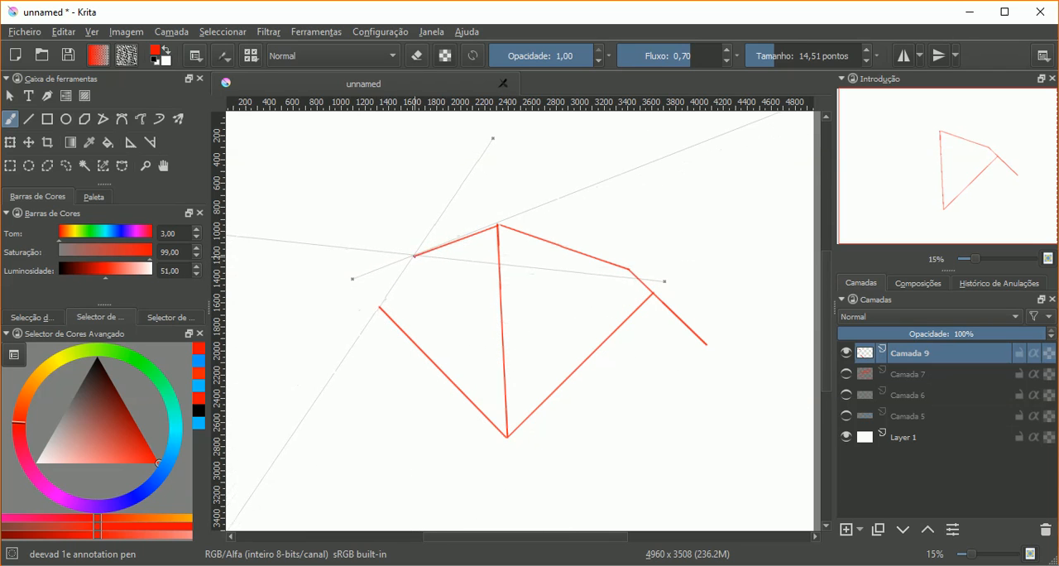
{"action": "left_click_drag", "start_coordinate": [413, 257], "coordinate": [379, 308]}
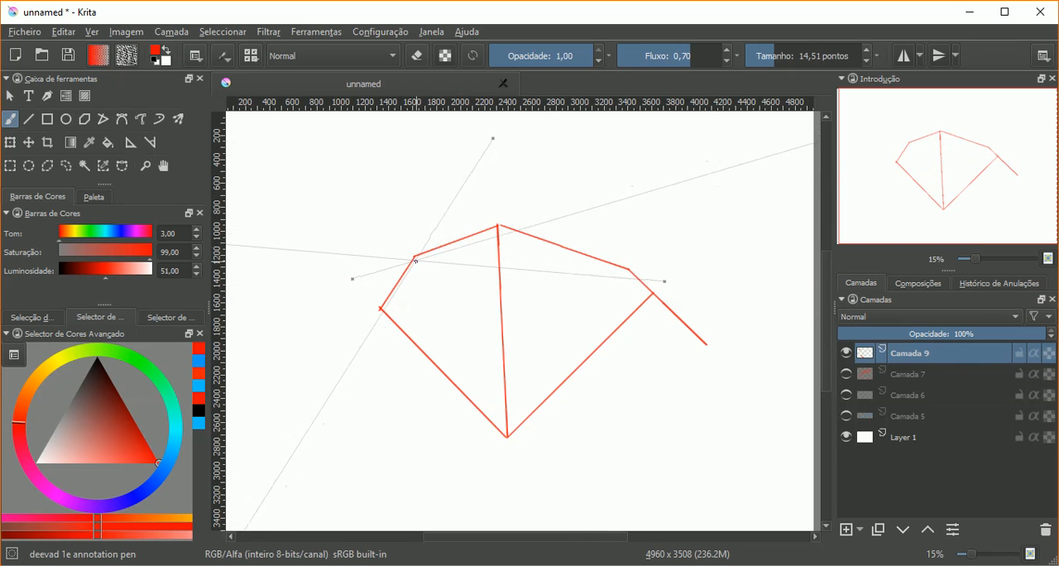
Step: Turn off the brush's assistant snapping and paint freehand the two short near-vertical outer edges of the box in red
{"action": "left_click", "coordinate": [196, 56]}
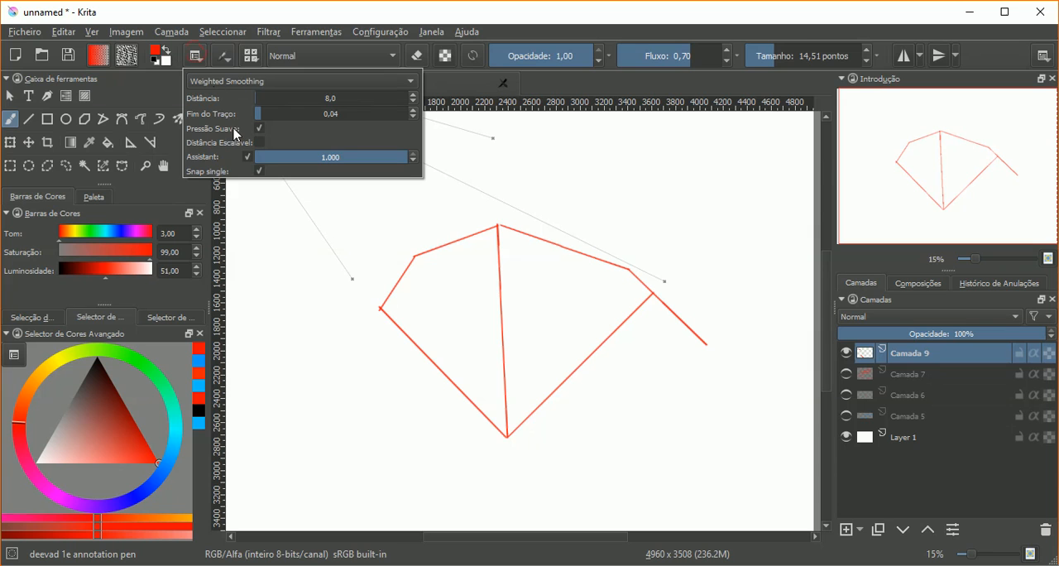
{"action": "left_click", "coordinate": [247, 156]}
{"action": "left_click", "coordinate": [473, 18]}
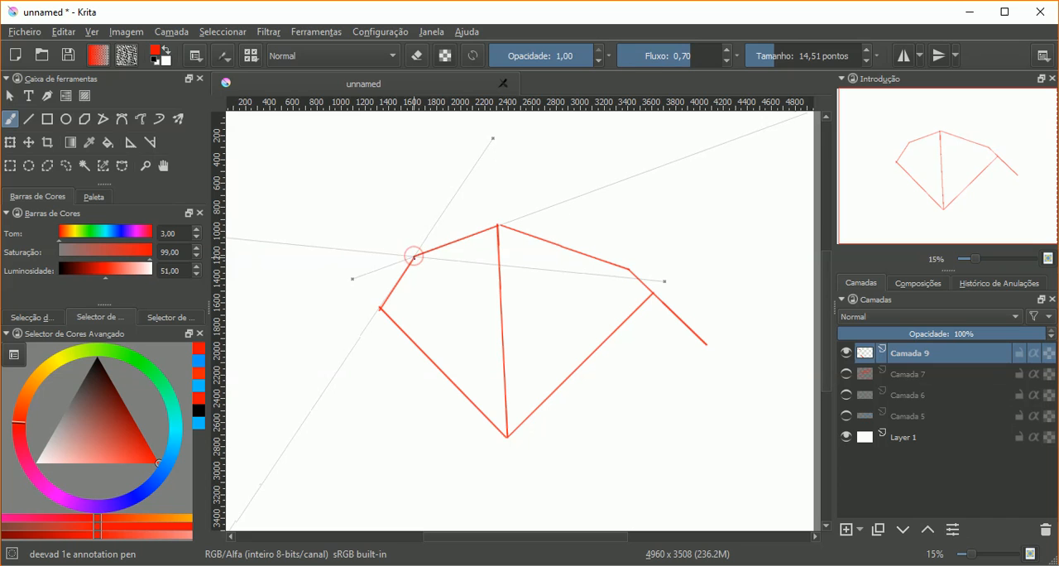
{"action": "mouse_move", "coordinate": [413, 256]}
{"action": "left_mouse_down"}
{"action": "mouse_move", "coordinate": [410, 337]}
{"action": "mouse_move", "coordinate": [413, 263]}
{"action": "left_mouse_up"}
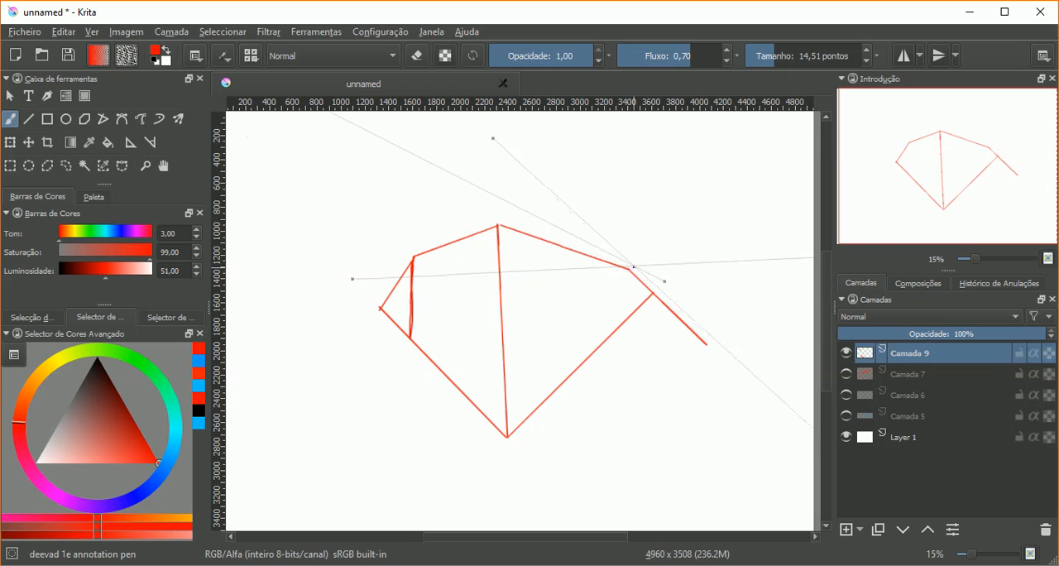
{"action": "mouse_move", "coordinate": [626, 289]}
{"action": "left_mouse_down"}
{"action": "mouse_move", "coordinate": [627, 270]}
{"action": "mouse_move", "coordinate": [623, 316]}
{"action": "left_mouse_up"}
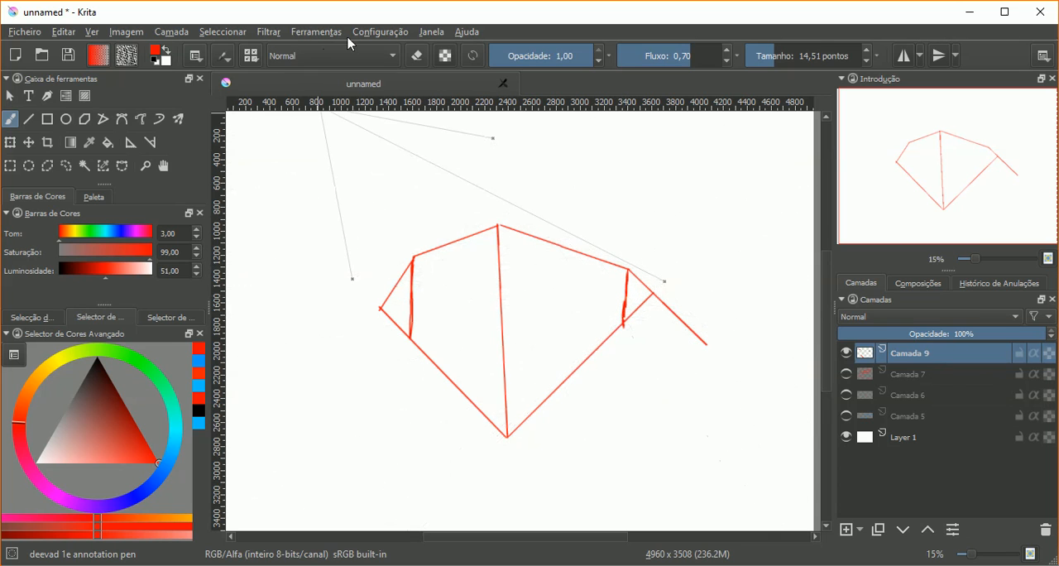
Step: Erase the red line segments sticking out beyond the box's left and right outer edges
{"action": "left_click", "coordinate": [418, 58]}
{"action": "left_click_drag", "start_coordinate": [399, 282], "coordinate": [386, 314]}
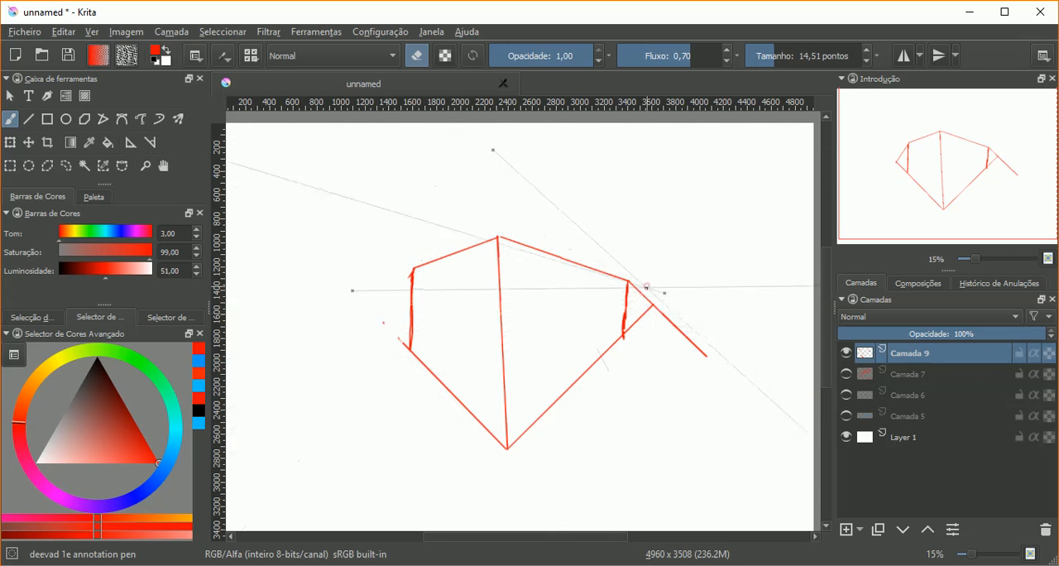
{"action": "left_click_drag", "start_coordinate": [640, 296], "coordinate": [640, 284]}
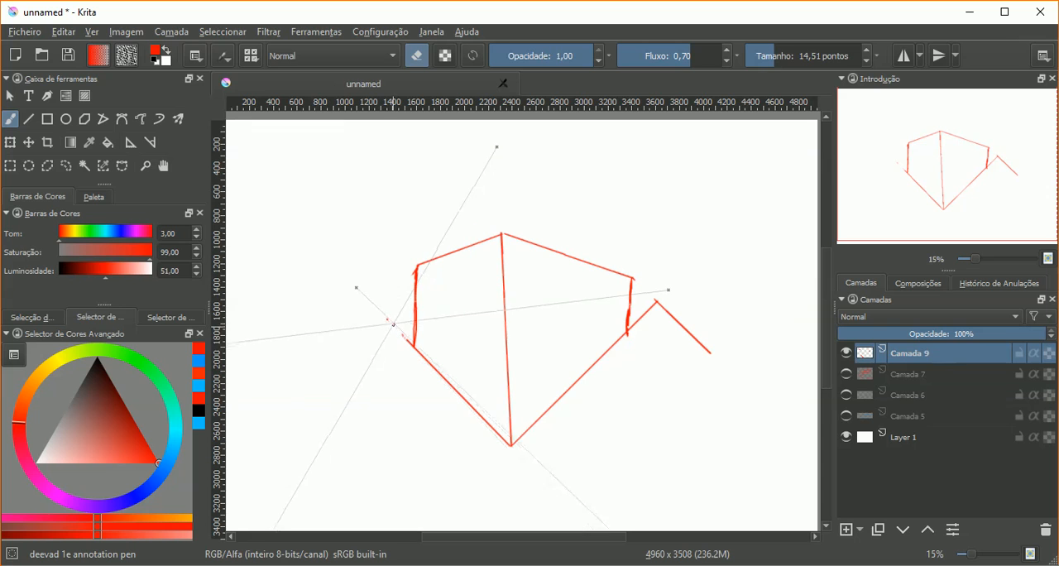
{"action": "left_click_drag", "start_coordinate": [404, 335], "coordinate": [407, 330]}
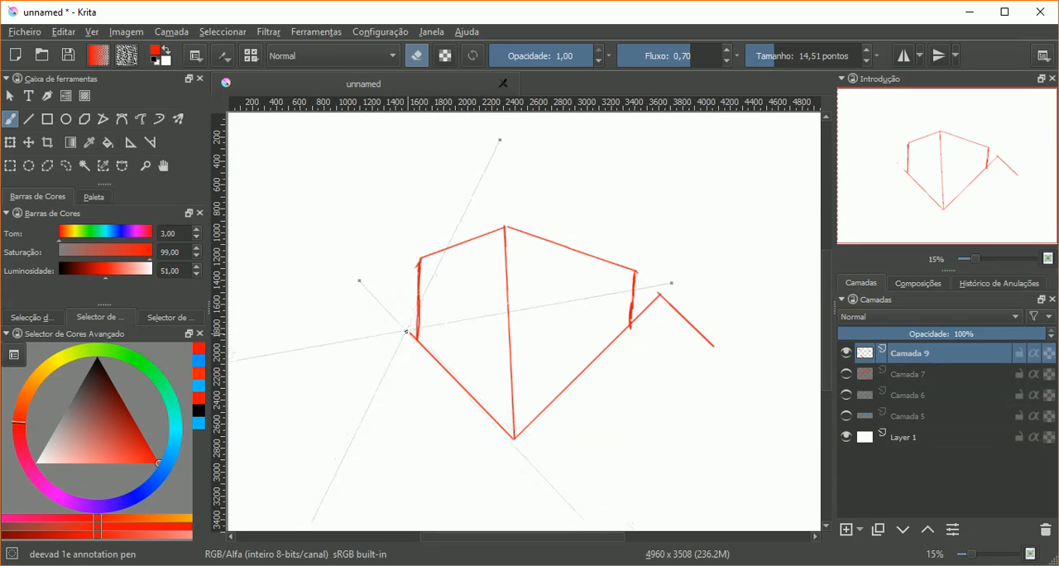
Step: Return the brush from erasing to painting and re-enable assistant snapping
{"action": "left_click", "coordinate": [417, 56]}
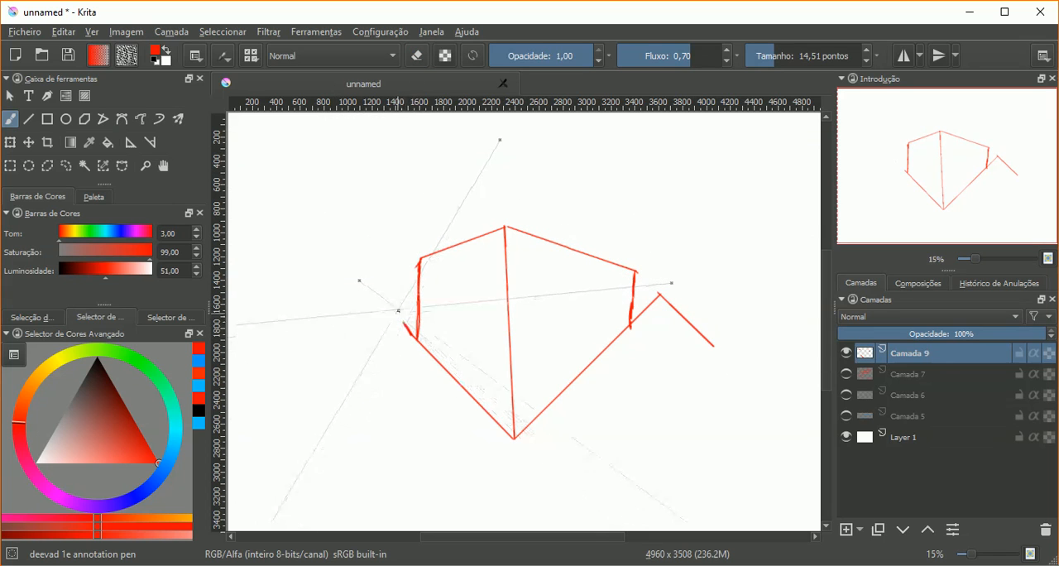
{"action": "left_click", "coordinate": [196, 55]}
{"action": "left_click", "coordinate": [247, 156]}
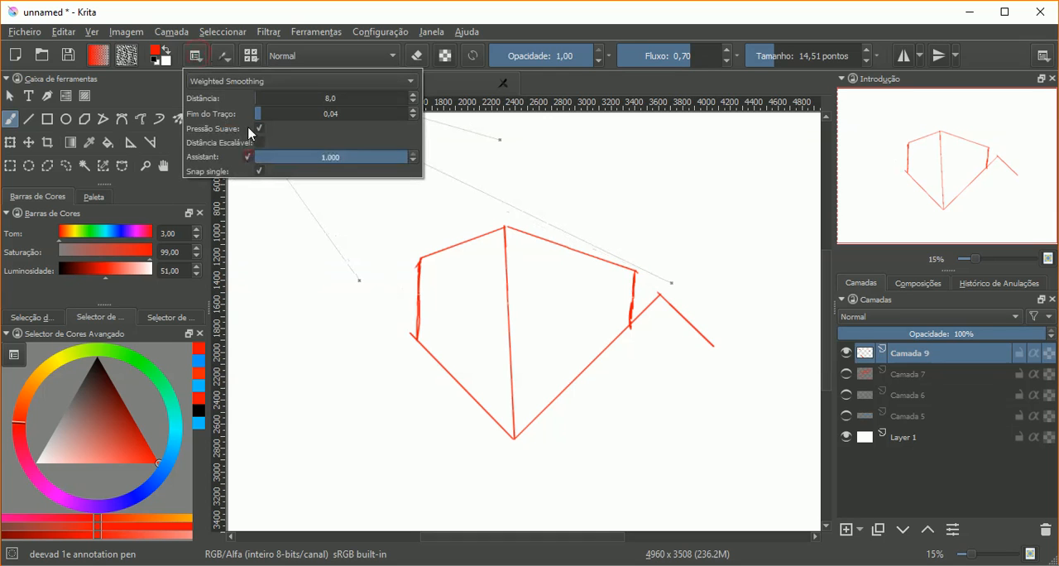
{"action": "left_click", "coordinate": [286, 10]}
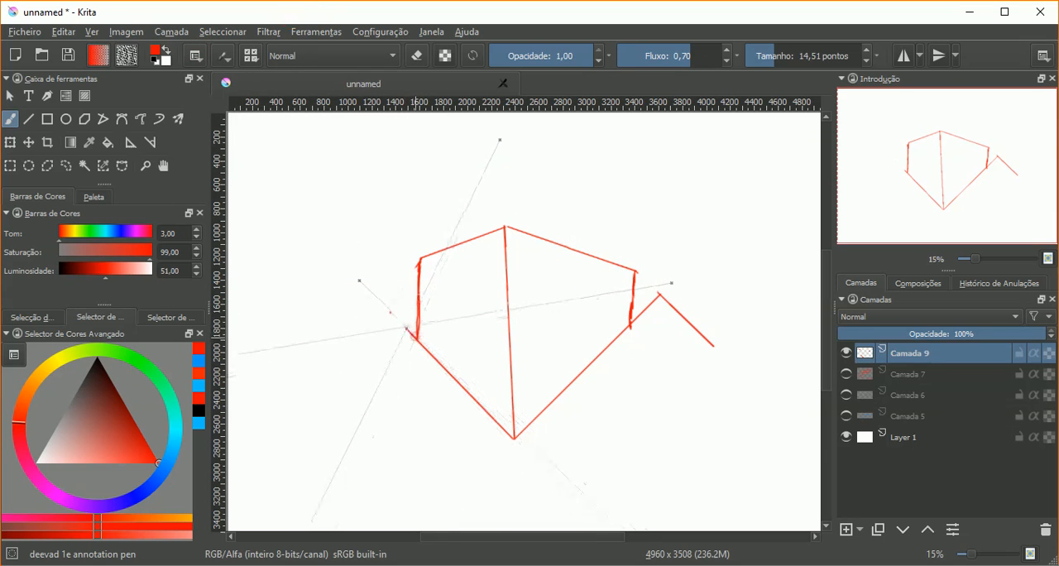
Step: Extend the box's lower left edge and the outer right line outwards in thin red, following the vanishing points
{"action": "key", "text": "ctrl+shift+z"}
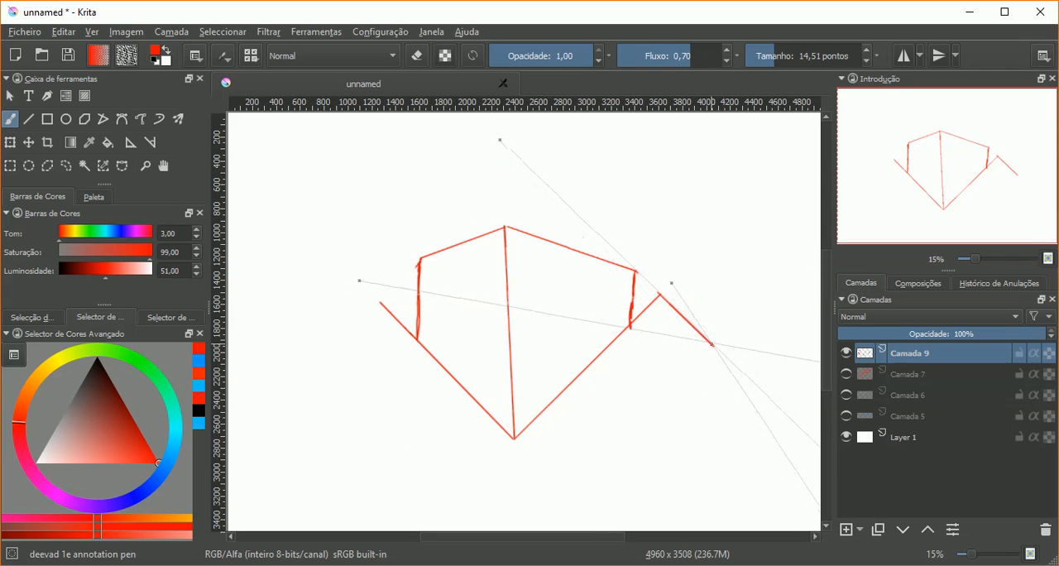
{"action": "left_click_drag", "start_coordinate": [714, 344], "coordinate": [794, 423]}
{"action": "scroll", "coordinate": [612, 538], "scroll_direction": "right", "scroll_amount": 3}
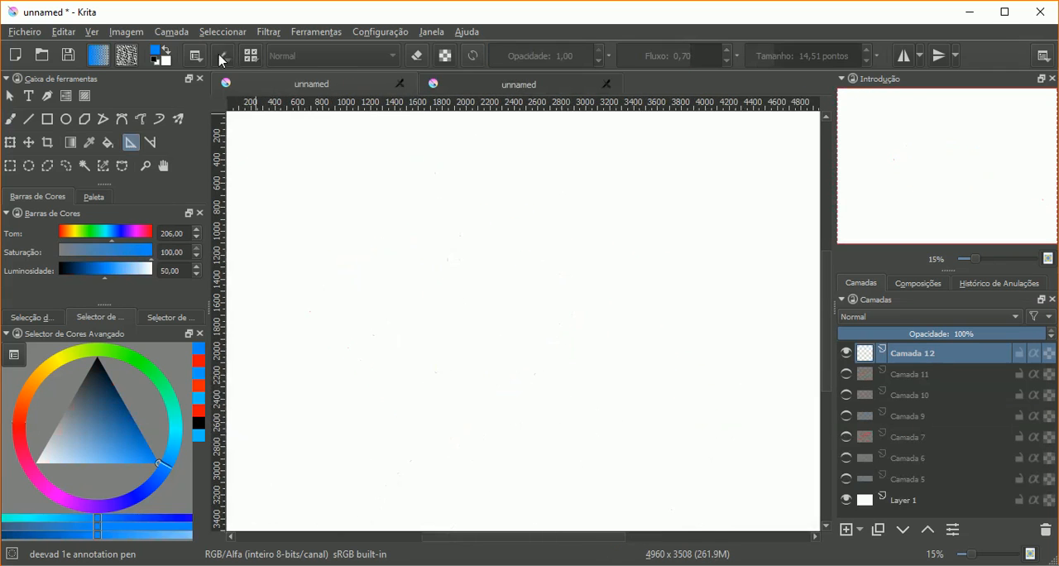
Step: Choose Perspectiva as the assistant type in the other document and hide Layer 1
{"action": "left_click", "coordinate": [197, 57]}
{"action": "left_click", "coordinate": [210, 86]}
{"action": "left_click", "coordinate": [211, 86]}
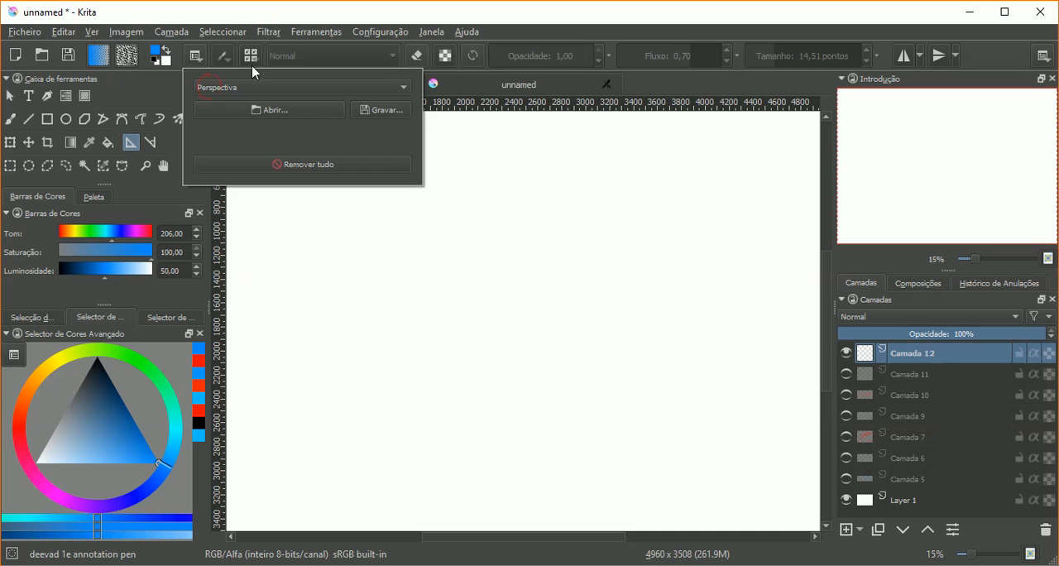
{"action": "left_click", "coordinate": [248, 86]}
{"action": "left_click", "coordinate": [240, 91]}
{"action": "left_click", "coordinate": [238, 13]}
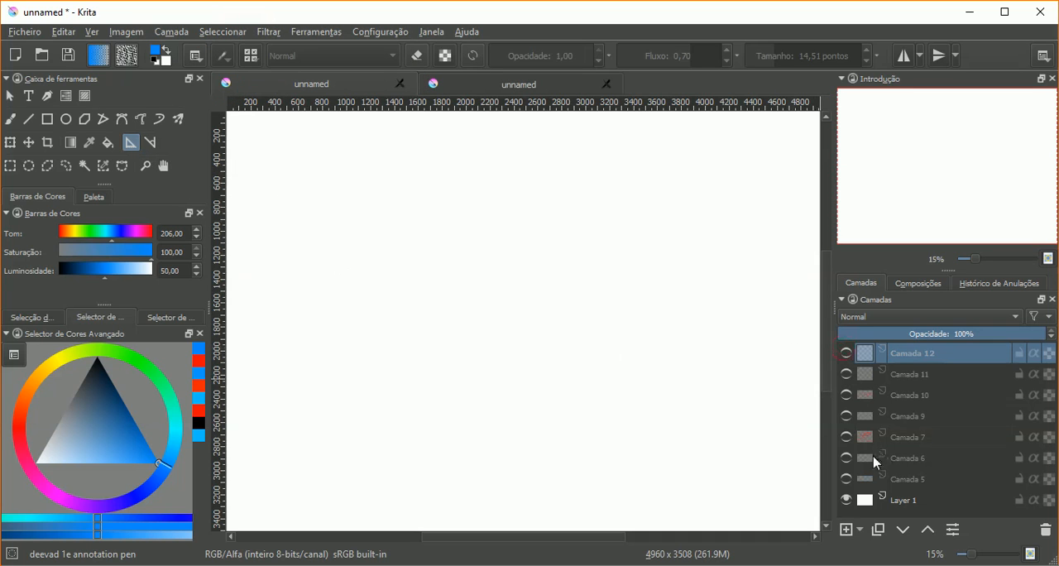
{"action": "left_click", "coordinate": [846, 500]}
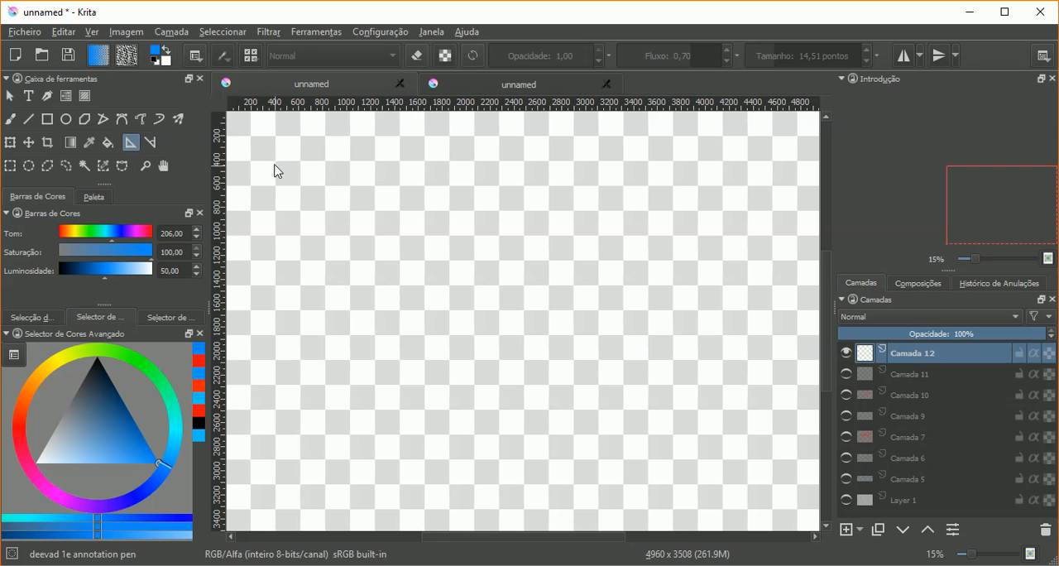
Step: Place a perspective grid about 3700 by 2500 px and pull its two upper corners inward to about 2100 px apart
{"action": "left_click_drag", "start_coordinate": [302, 159], "coordinate": [302, 459]}
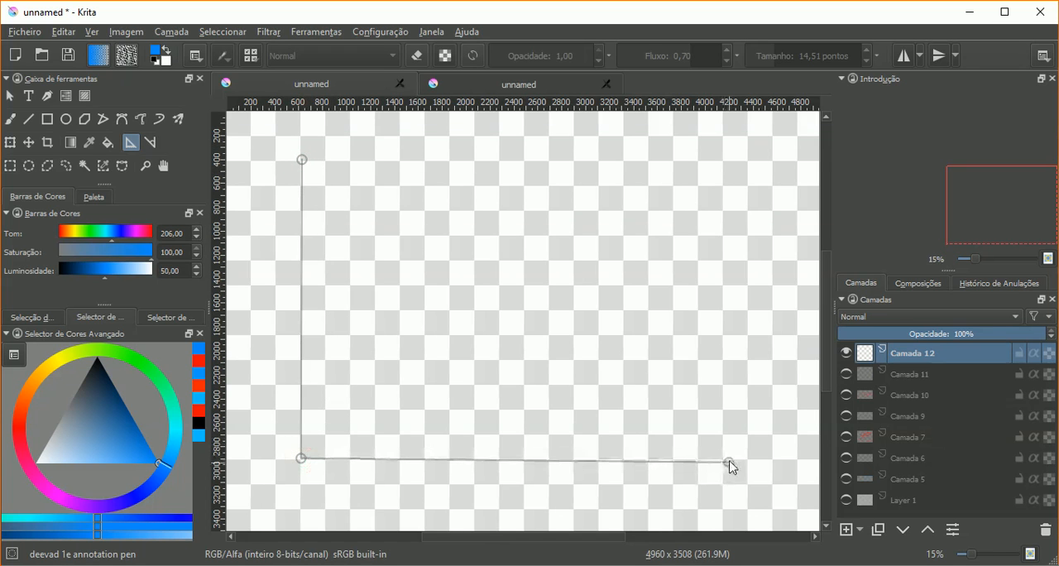
{"action": "left_click", "coordinate": [747, 459]}
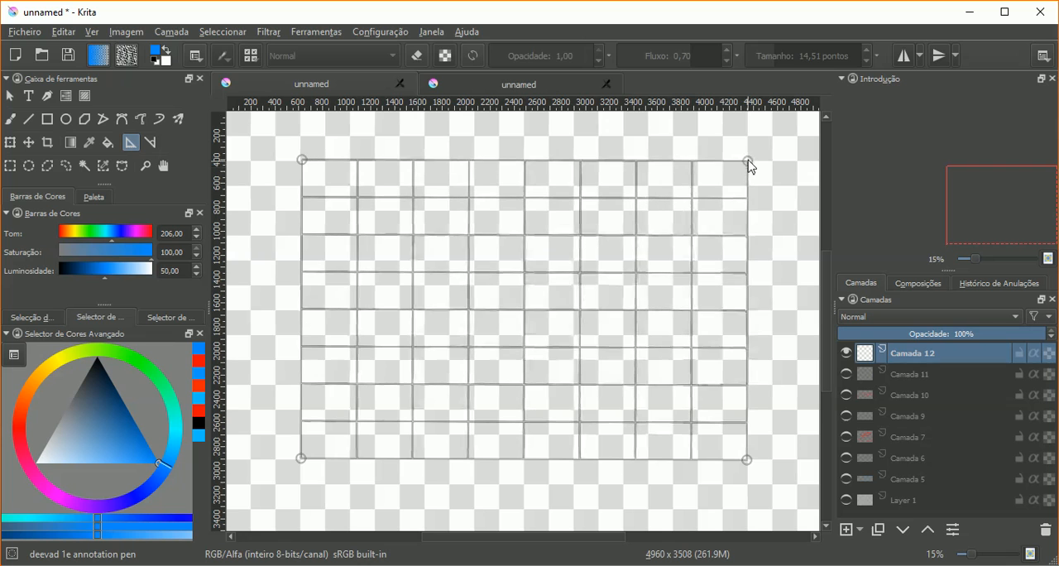
{"action": "left_click", "coordinate": [748, 160]}
{"action": "left_click_drag", "start_coordinate": [748, 160], "coordinate": [677, 163]}
{"action": "left_click_drag", "start_coordinate": [302, 161], "coordinate": [428, 168]}
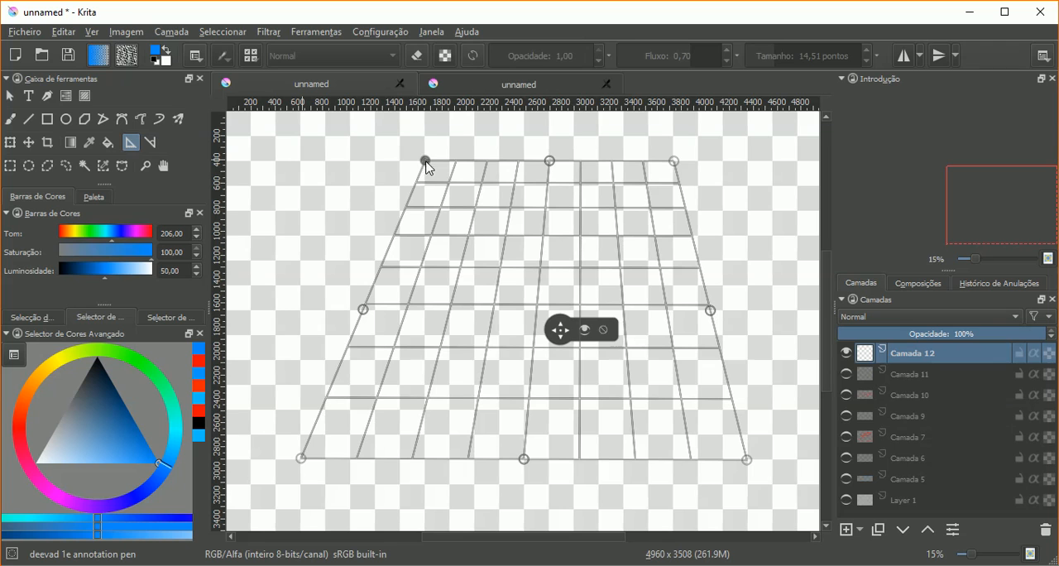
Step: Switch to the brush, show Layer 1 again and set the painting colour to red
{"action": "left_click", "coordinate": [10, 118]}
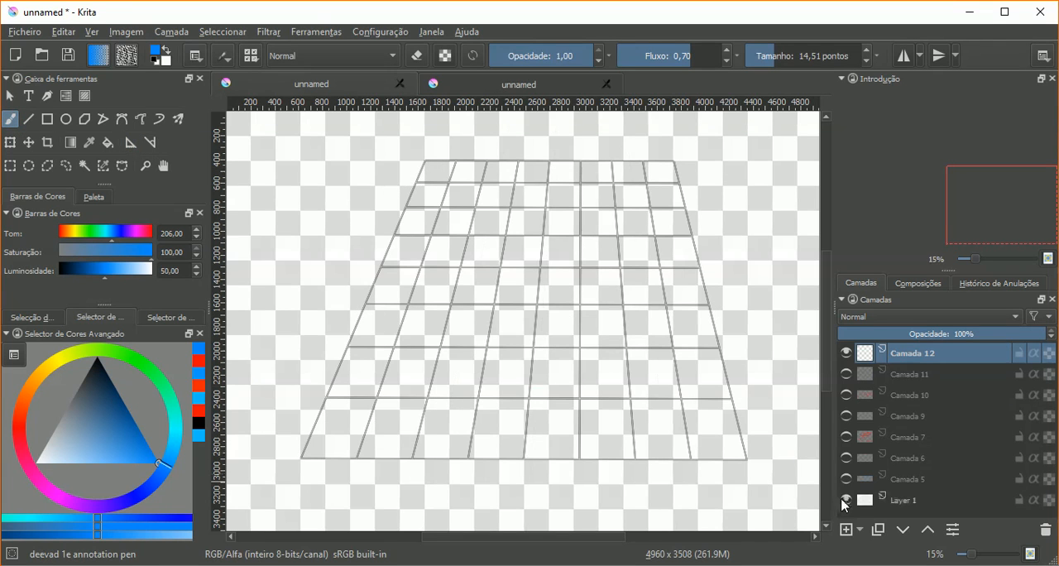
{"action": "left_click", "coordinate": [846, 500]}
{"action": "left_click", "coordinate": [18, 436]}
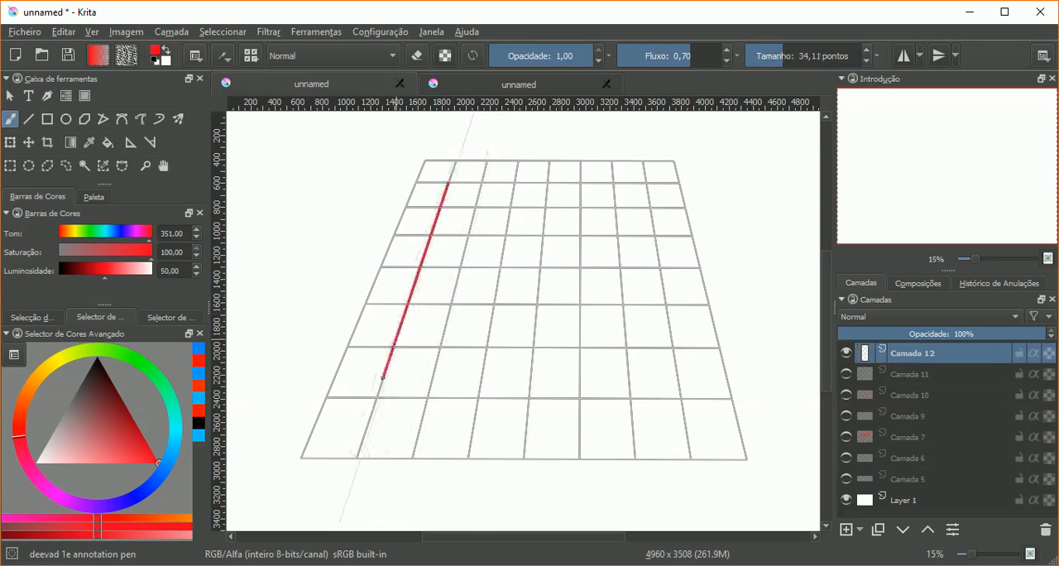
Step: Paint six converging and two horizontal red strokes across the grid, snapped to the perspective assistant
{"action": "left_click_drag", "start_coordinate": [383, 378], "coordinate": [377, 398]}
{"action": "mouse_move", "coordinate": [472, 213]}
{"action": "left_mouse_down"}
{"action": "mouse_move", "coordinate": [438, 352]}
{"action": "mouse_move", "coordinate": [466, 271]}
{"action": "mouse_move", "coordinate": [612, 267]}
{"action": "left_mouse_up"}
{"action": "left_click_drag", "start_coordinate": [582, 212], "coordinate": [583, 403]}
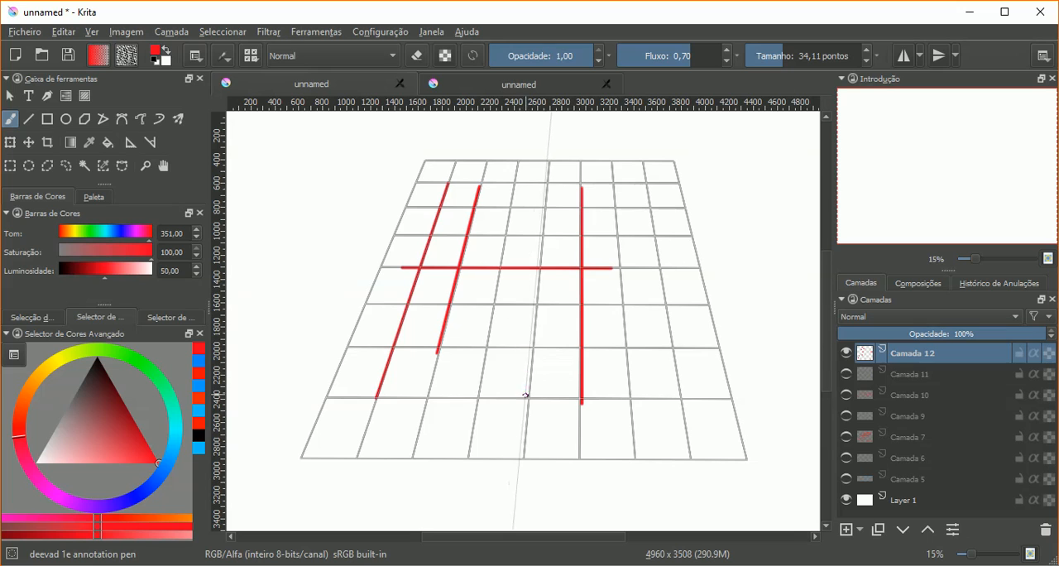
{"action": "left_click_drag", "start_coordinate": [542, 219], "coordinate": [527, 397]}
{"action": "left_click_drag", "start_coordinate": [515, 188], "coordinate": [480, 397]}
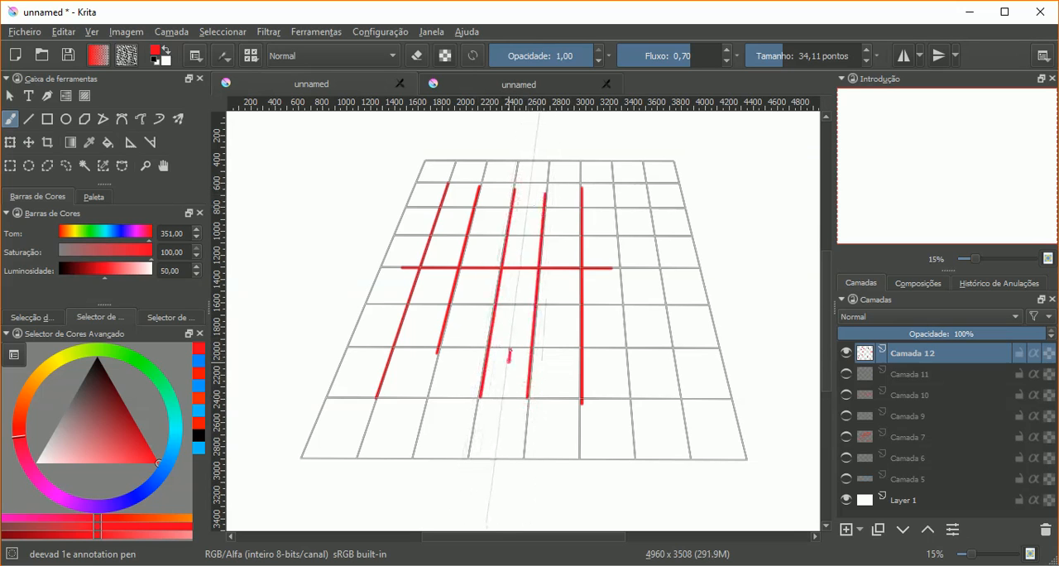
{"action": "left_click_drag", "start_coordinate": [509, 356], "coordinate": [533, 174]}
{"action": "left_click_drag", "start_coordinate": [469, 252], "coordinate": [644, 251]}
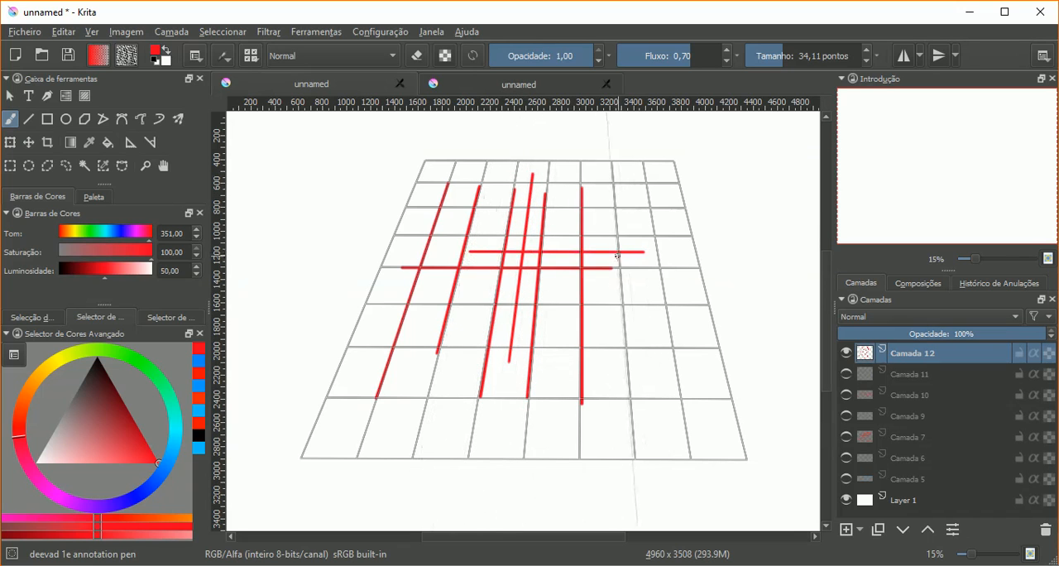
Step: Undo all red strokes on the perspective grid
{"action": "key", "text": "ctrl+z"}
{"action": "key", "text": "ctrl+z"}
{"action": "key", "text": "ctrl+z"}
{"action": "key", "text": "ctrl+z"}
{"action": "key", "text": "ctrl+z"}
{"action": "key", "text": "ctrl+z"}
{"action": "key", "text": "ctrl+z"}
{"action": "key", "text": "ctrl+z"}
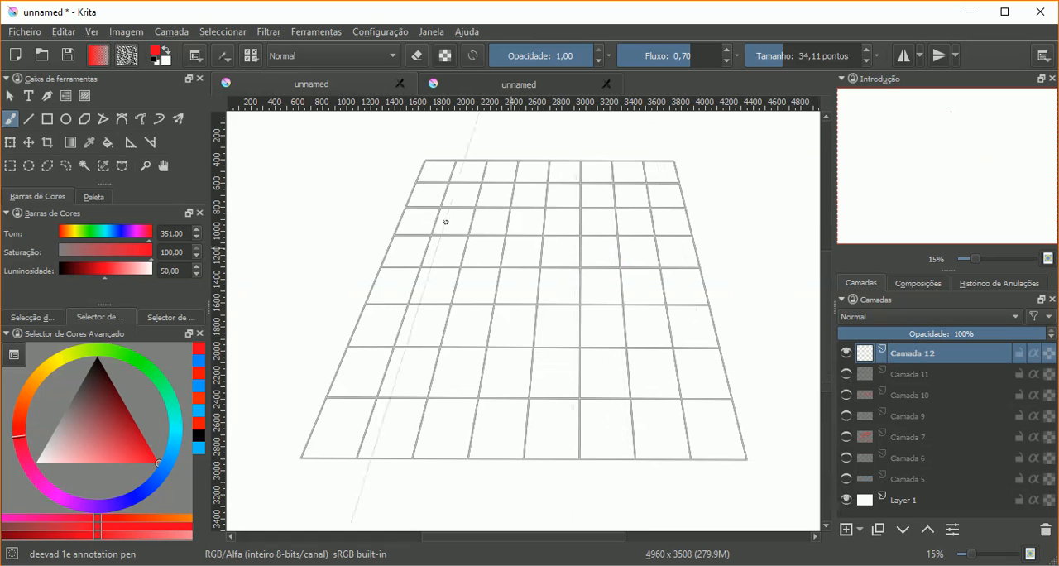
Step: Add a Ponto de Desaparecimento assistant near the middle of the perspective grid
{"action": "left_click", "coordinate": [130, 143]}
{"action": "left_click", "coordinate": [196, 58]}
{"action": "left_click", "coordinate": [206, 86]}
{"action": "left_click", "coordinate": [212, 103]}
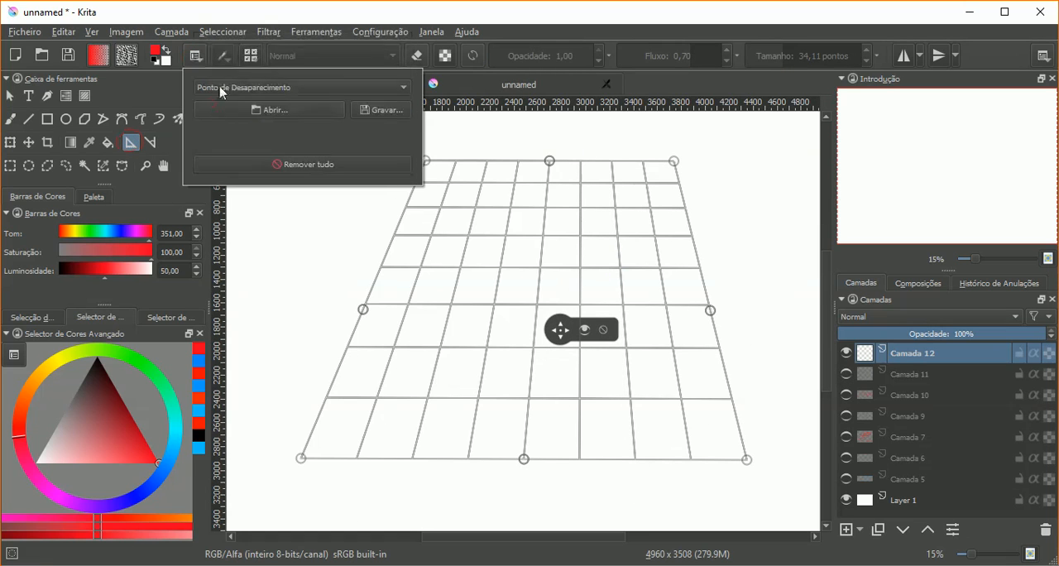
{"action": "left_click", "coordinate": [252, 13]}
{"action": "left_click", "coordinate": [539, 267]}
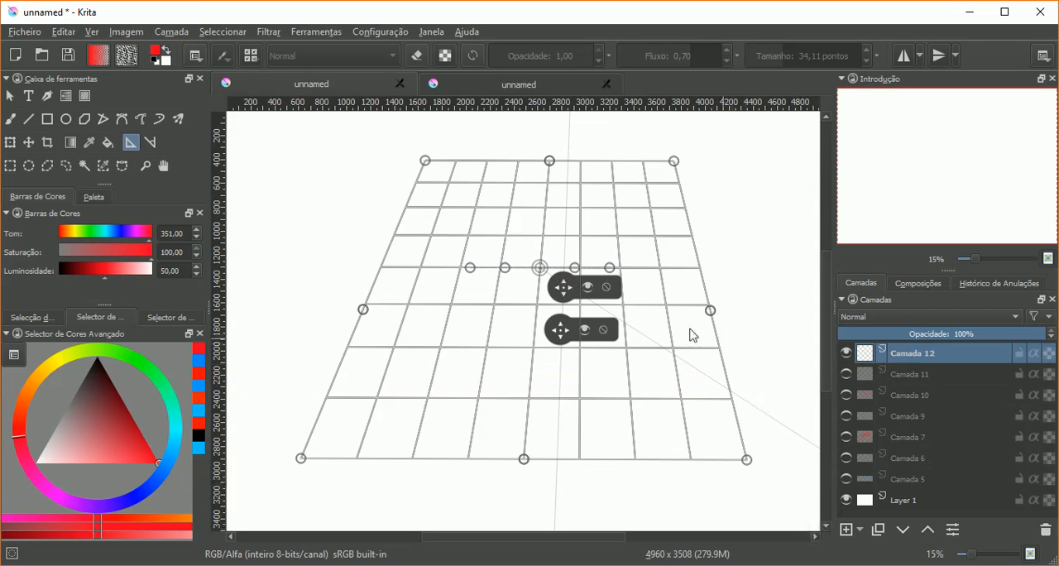
Step: Paint three red brush strokes radiating from the vanishing point towards the grid's lower left, undoing the stray horizontal one
{"action": "key", "text": "b"}
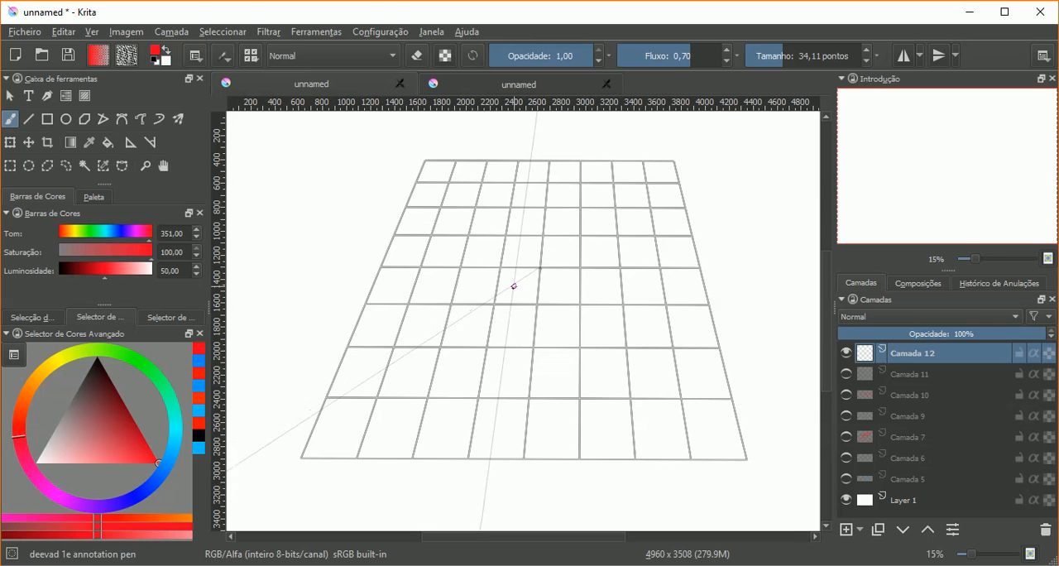
{"action": "left_click_drag", "start_coordinate": [524, 279], "coordinate": [448, 279]}
{"action": "key", "text": "ctrl+z"}
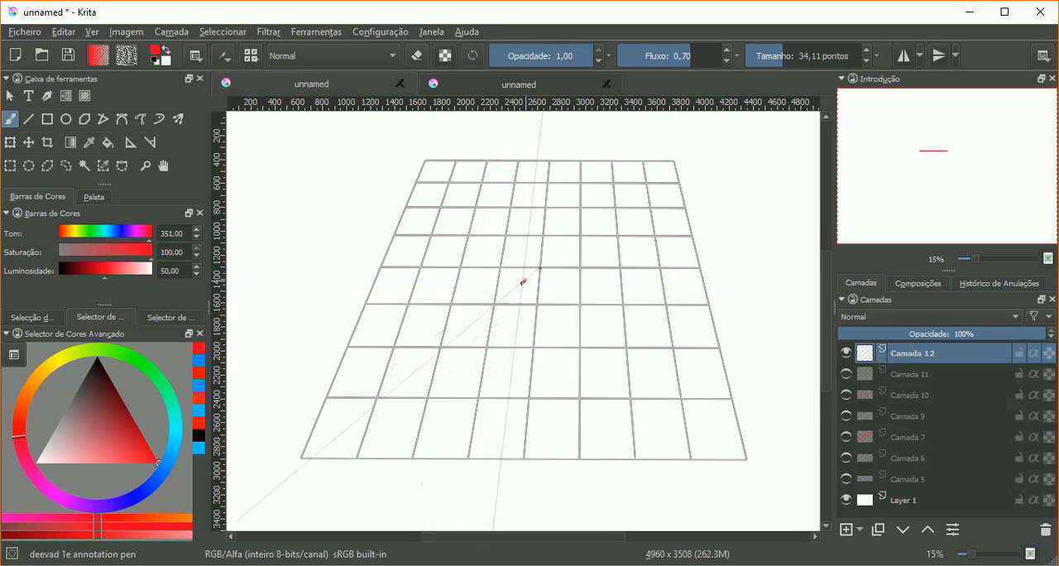
{"action": "left_click_drag", "start_coordinate": [524, 281], "coordinate": [439, 358]}
{"action": "left_click_drag", "start_coordinate": [383, 407], "coordinate": [373, 416]}
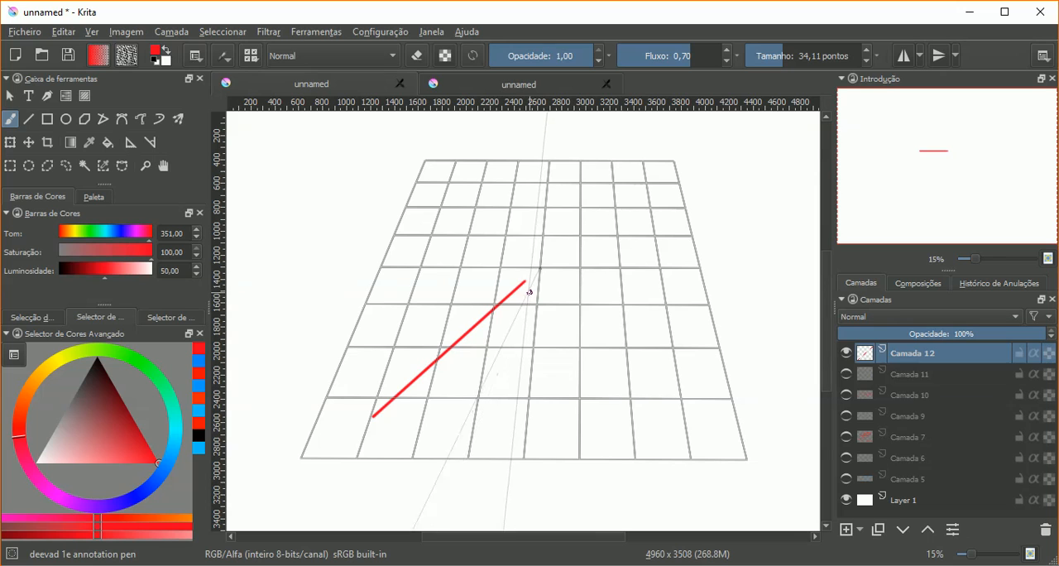
{"action": "key", "text": "ctrl+z"}
{"action": "mouse_move", "coordinate": [530, 295]}
{"action": "left_mouse_down"}
{"action": "mouse_move", "coordinate": [513, 296]}
{"action": "mouse_move", "coordinate": [530, 331]}
{"action": "mouse_move", "coordinate": [499, 447]}
{"action": "left_mouse_up"}
{"action": "key", "text": "ctrl+shift+z"}
{"action": "key", "text": "ctrl+z"}
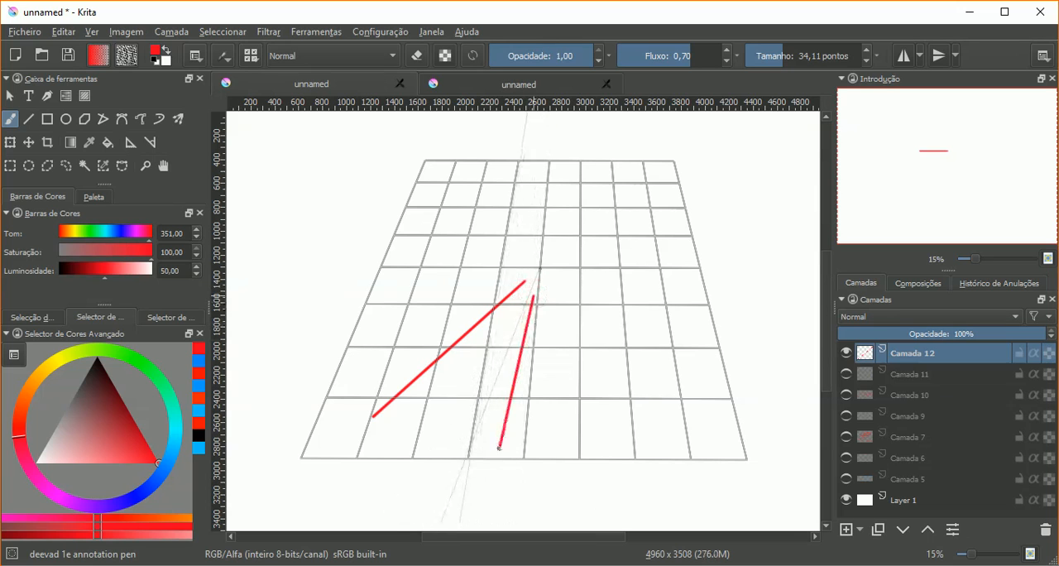
{"action": "left_click_drag", "start_coordinate": [440, 428], "coordinate": [530, 284]}
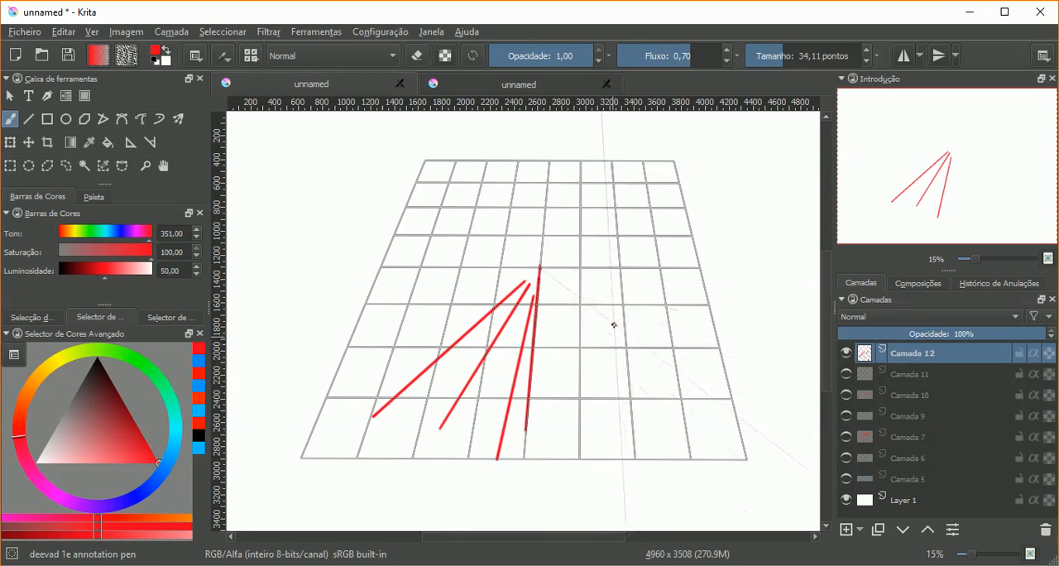
Step: Paint red strokes fanning from the vanishing point through the grid's lower centre and right, undoing the stray horizontal one
{"action": "left_click_drag", "start_coordinate": [548, 424], "coordinate": [540, 267]}
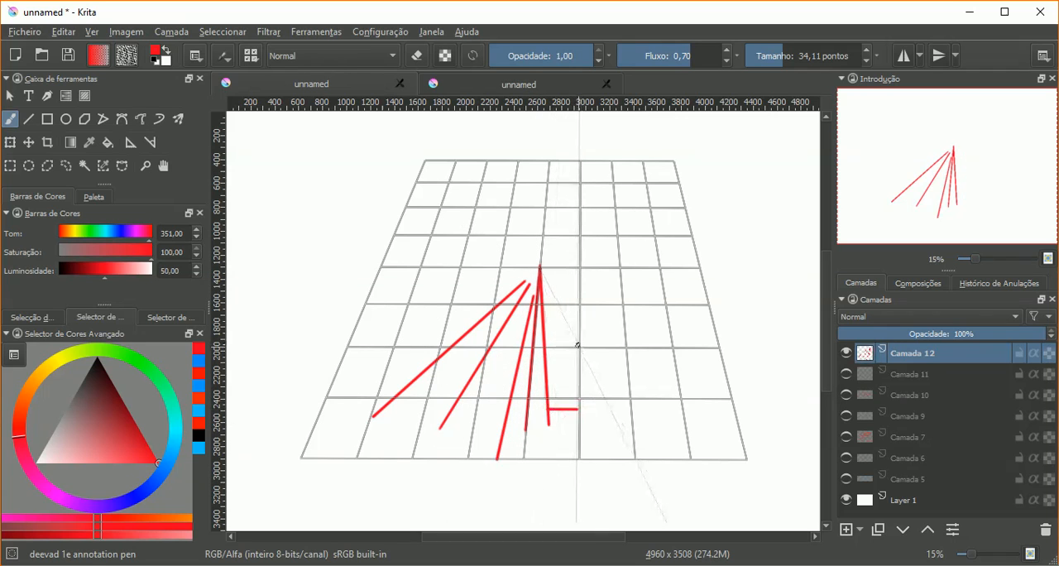
{"action": "key", "text": "ctrl+z"}
{"action": "left_click_drag", "start_coordinate": [577, 410], "coordinate": [540, 267]}
{"action": "left_click_drag", "start_coordinate": [596, 394], "coordinate": [542, 274]}
{"action": "left_click_drag", "start_coordinate": [629, 384], "coordinate": [539, 267]}
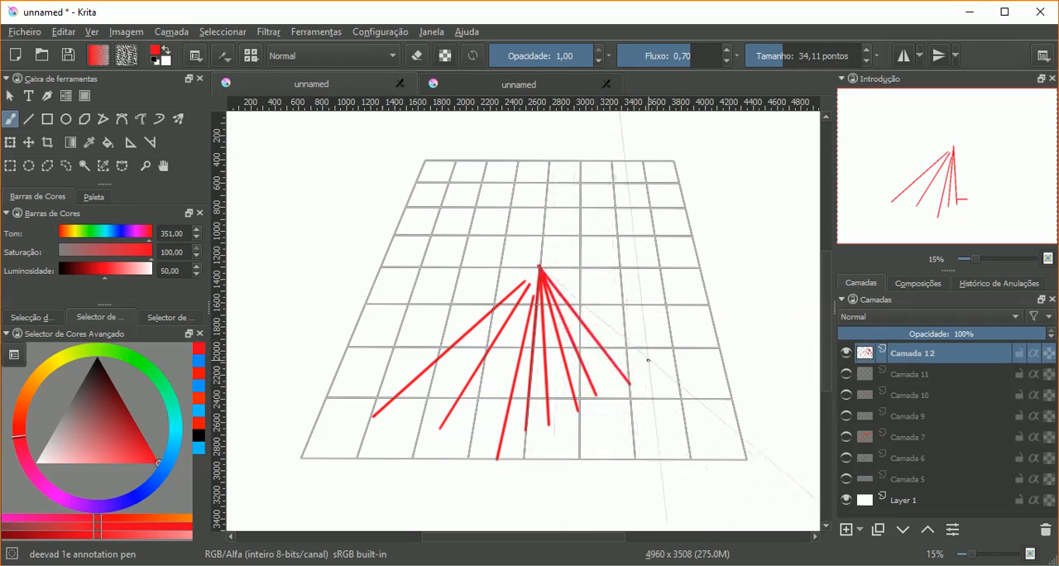
Step: Add further red strokes between the vanishing point and the grid's lower right, undoing the unwanted ones
{"action": "key", "text": "ctrl+shift+z"}
{"action": "key", "text": "ctrl+shift+z"}
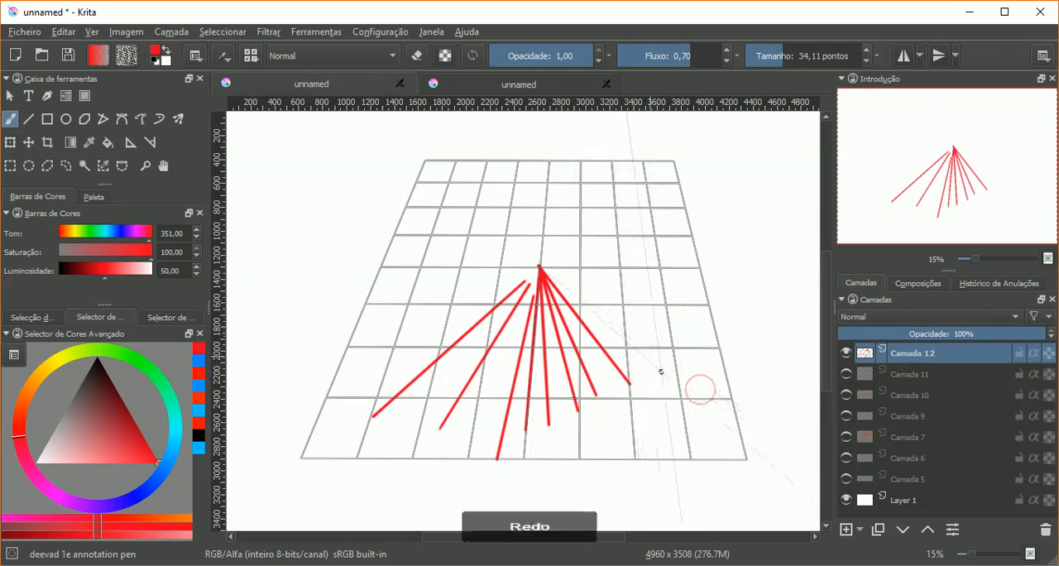
{"action": "mouse_move", "coordinate": [695, 388]}
{"action": "left_mouse_down"}
{"action": "mouse_move", "coordinate": [690, 367]}
{"action": "mouse_move", "coordinate": [676, 385]}
{"action": "mouse_move", "coordinate": [563, 286]}
{"action": "left_mouse_up"}
{"action": "key", "text": "ctrl+z"}
{"action": "key", "text": "ctrl+z"}
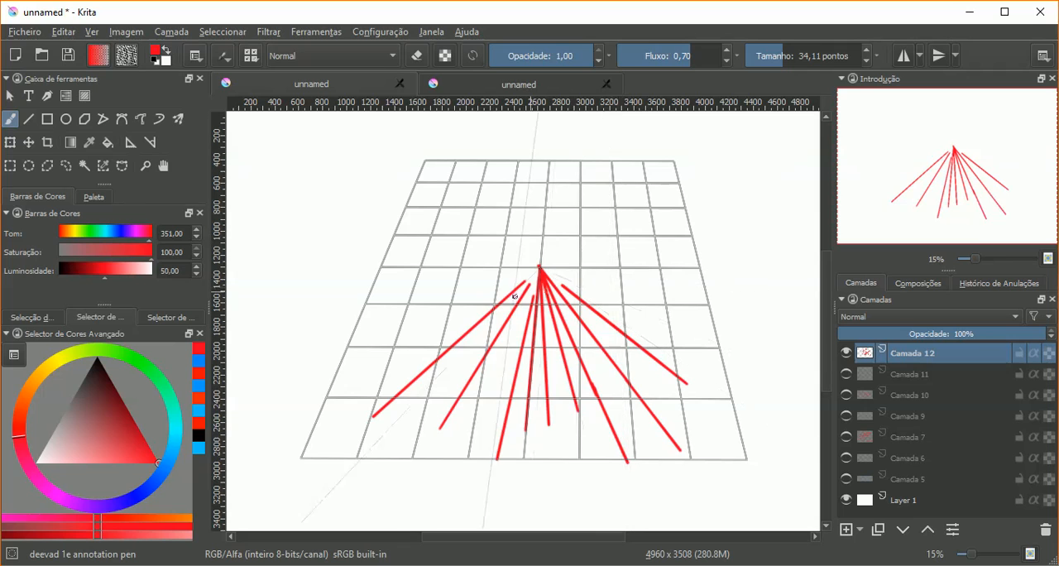
Step: Set the brush colour to blue and paint the left side and back top edge of a perspective box over the grid's lower right
{"action": "left_click", "coordinate": [160, 469]}
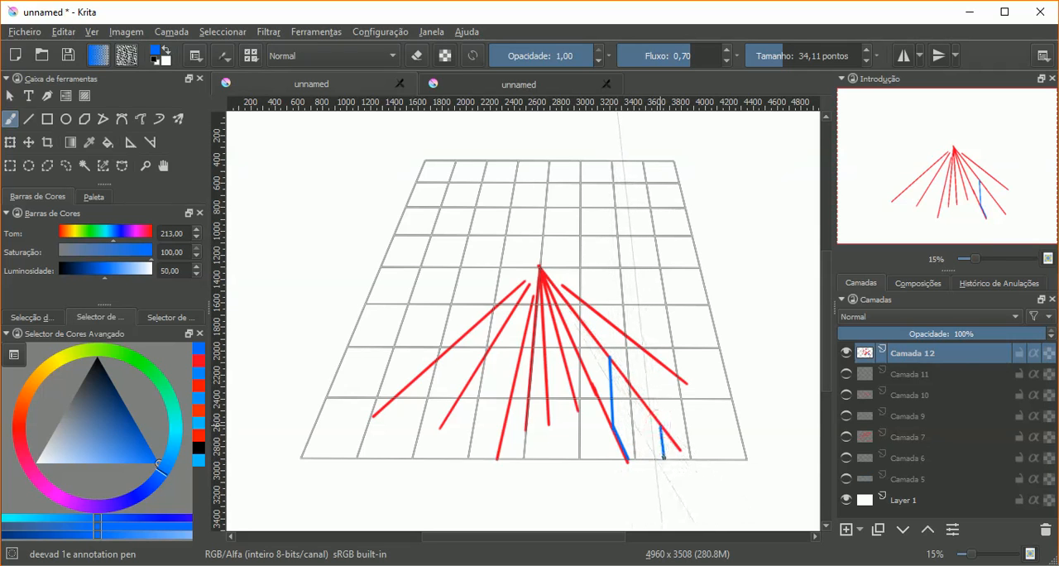
{"action": "key", "text": "ctrl+z"}
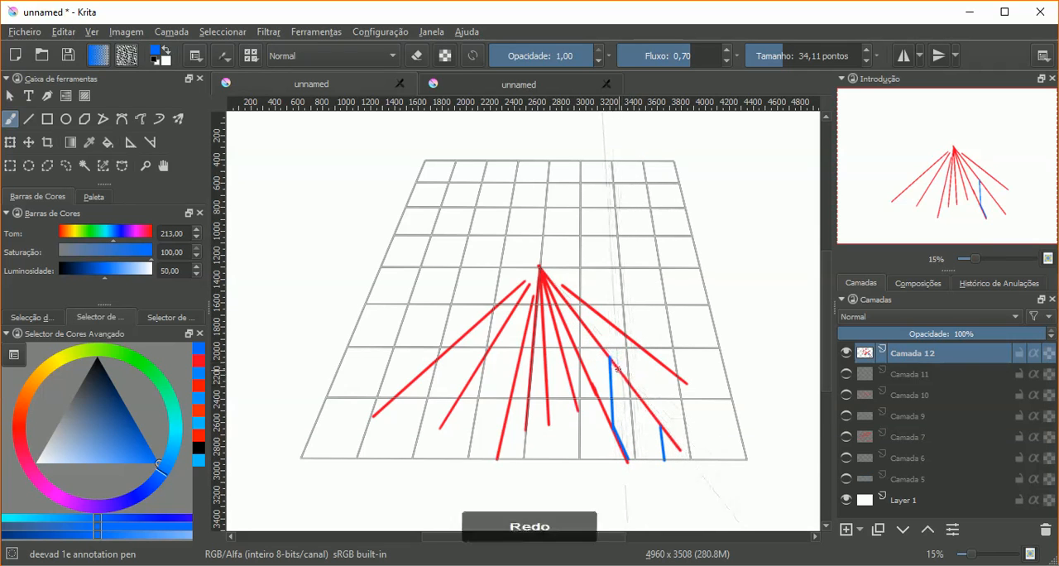
{"action": "left_click_drag", "start_coordinate": [612, 361], "coordinate": [614, 392]}
{"action": "key", "text": "ctrl+z"}
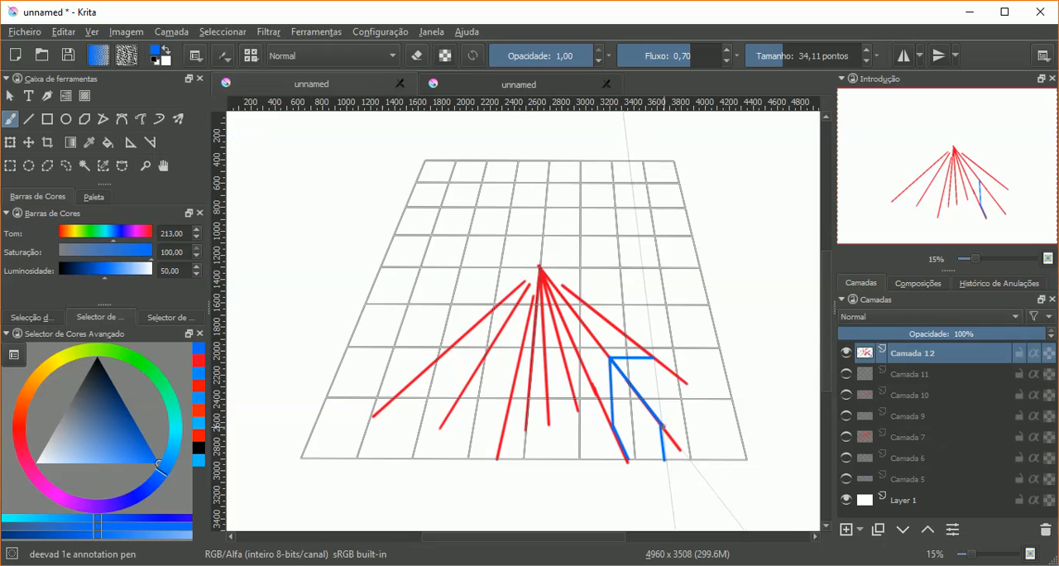
Step: Complete the blue box's front and right edges, and paint a smaller blue box behind it towards the vanishing point
{"action": "left_click_drag", "start_coordinate": [662, 427], "coordinate": [726, 427]}
{"action": "left_click_drag", "start_coordinate": [654, 358], "coordinate": [735, 425]}
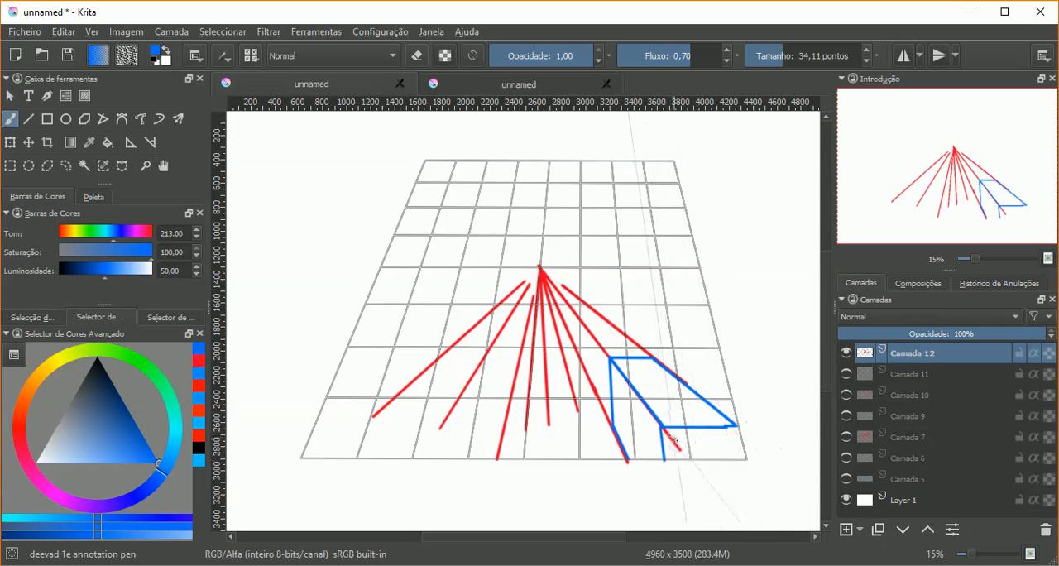
{"action": "left_click_drag", "start_coordinate": [743, 451], "coordinate": [745, 458]}
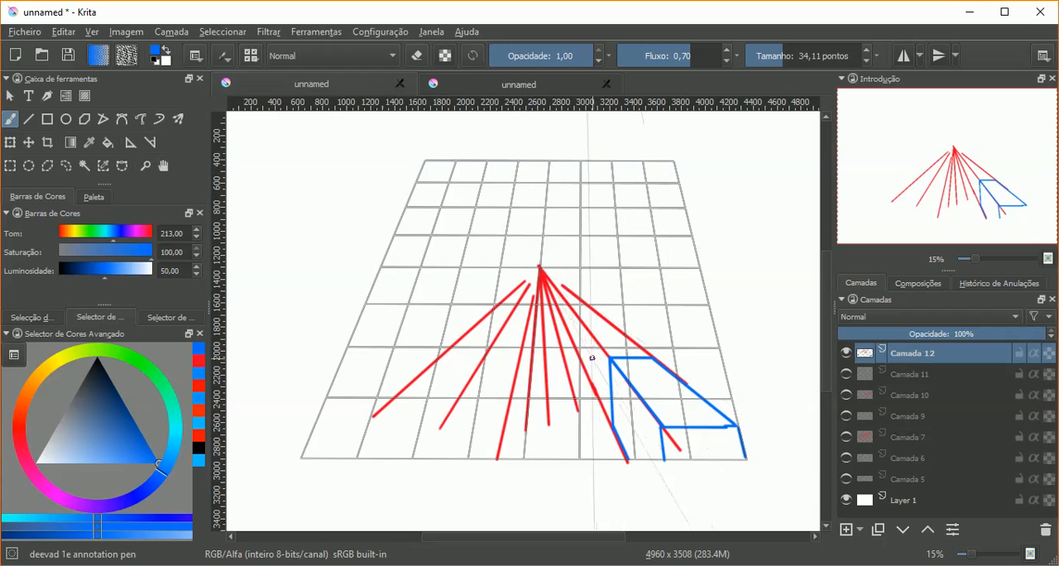
{"action": "mouse_move", "coordinate": [592, 382]}
{"action": "left_mouse_down"}
{"action": "mouse_move", "coordinate": [590, 335]}
{"action": "mouse_move", "coordinate": [628, 335]}
{"action": "mouse_move", "coordinate": [592, 320]}
{"action": "mouse_move", "coordinate": [608, 318]}
{"action": "mouse_move", "coordinate": [567, 361]}
{"action": "mouse_move", "coordinate": [580, 358]}
{"action": "mouse_move", "coordinate": [579, 373]}
{"action": "mouse_move", "coordinate": [590, 365]}
{"action": "mouse_move", "coordinate": [576, 367]}
{"action": "mouse_move", "coordinate": [611, 384]}
{"action": "left_mouse_up"}
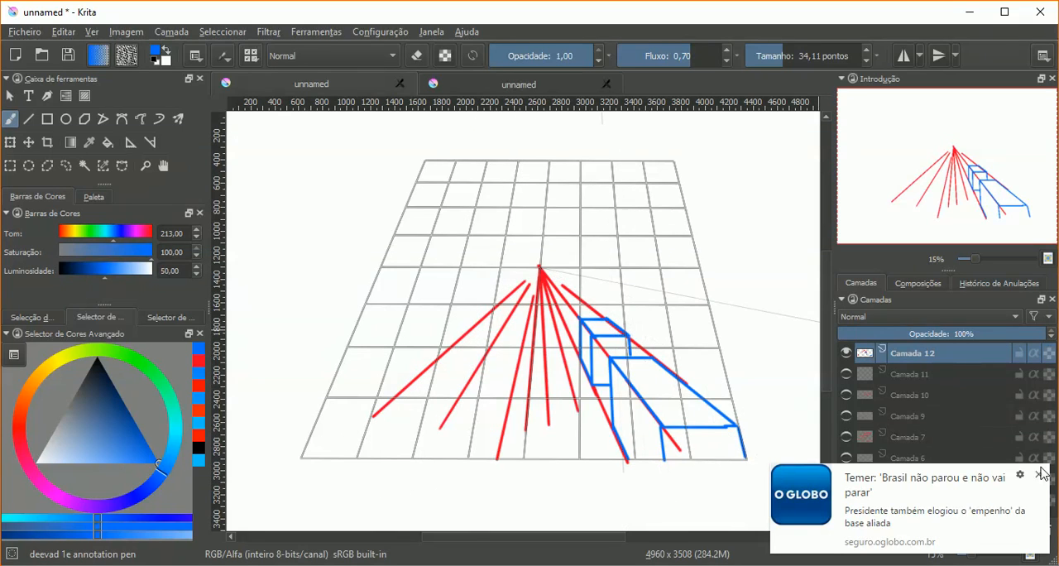
Step: Add a new layer above Camada 12 and set the brush colour to black
{"action": "left_click", "coordinate": [1041, 474]}
{"action": "left_click", "coordinate": [846, 531]}
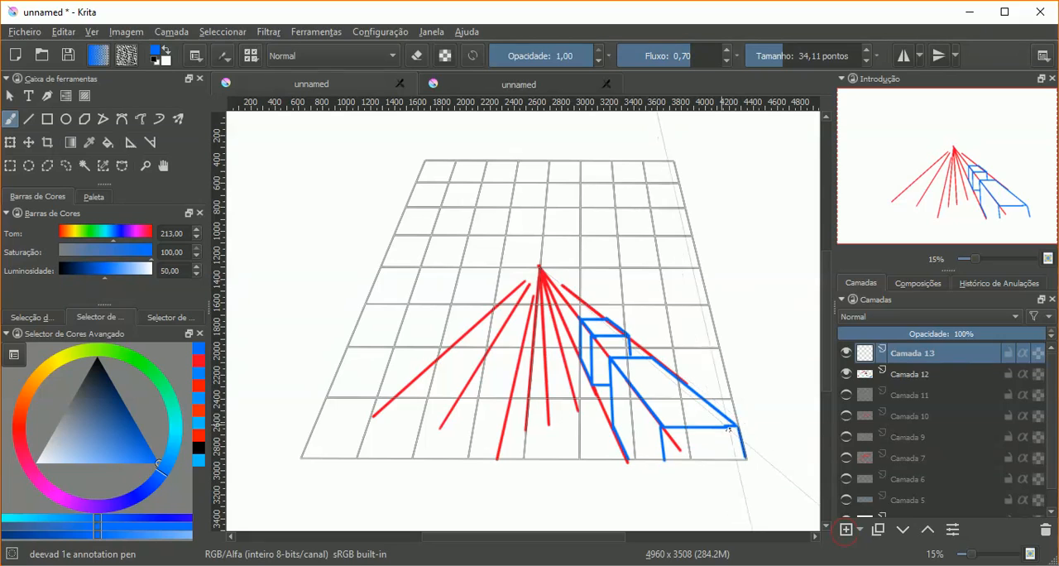
{"action": "left_click", "coordinate": [97, 359]}
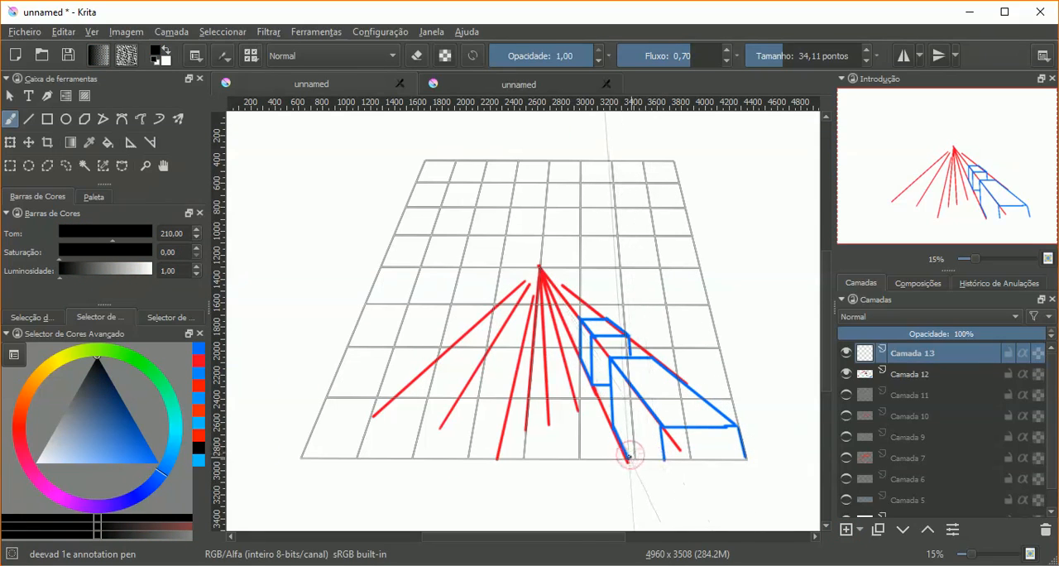
Step: Paint a black vertical edge across the blue box's left side and a slanted base edge meeting it below the grid, undoing stray strokes
{"action": "left_click_drag", "start_coordinate": [629, 457], "coordinate": [627, 421]}
{"action": "left_click_drag", "start_coordinate": [633, 387], "coordinate": [631, 385]}
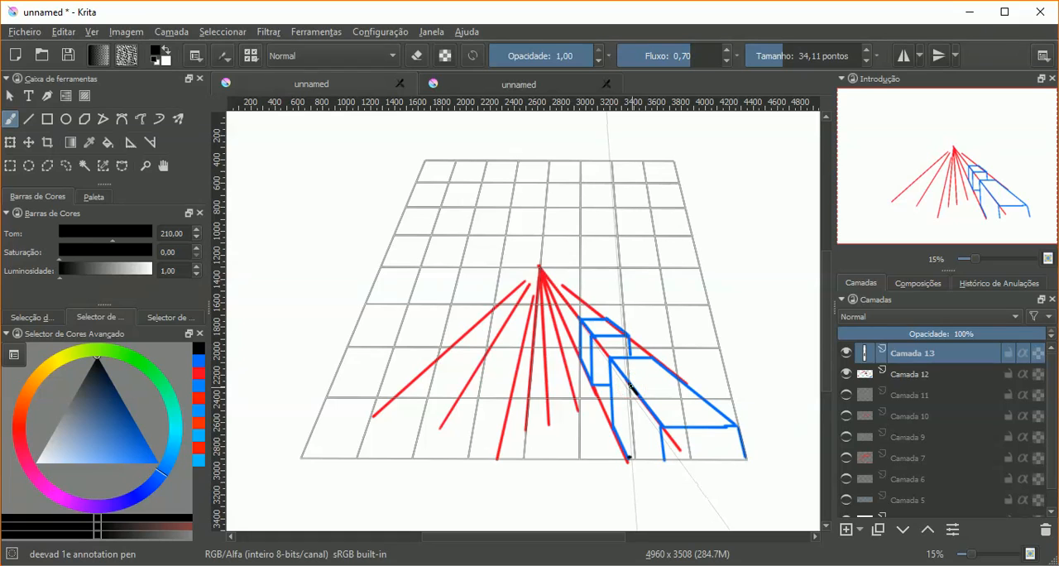
{"action": "key", "text": "ctrl+z"}
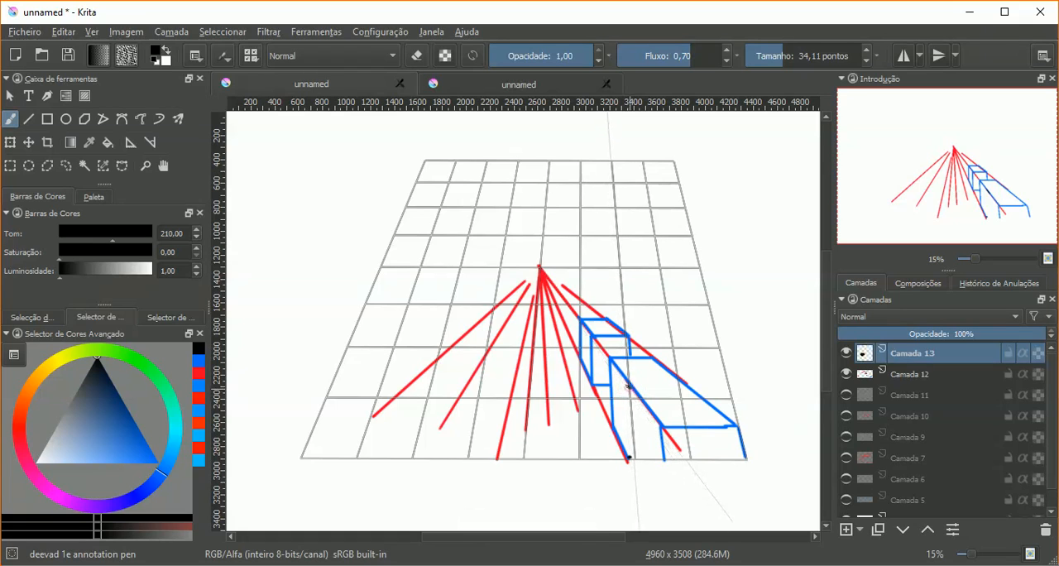
{"action": "left_click_drag", "start_coordinate": [630, 385], "coordinate": [633, 413]}
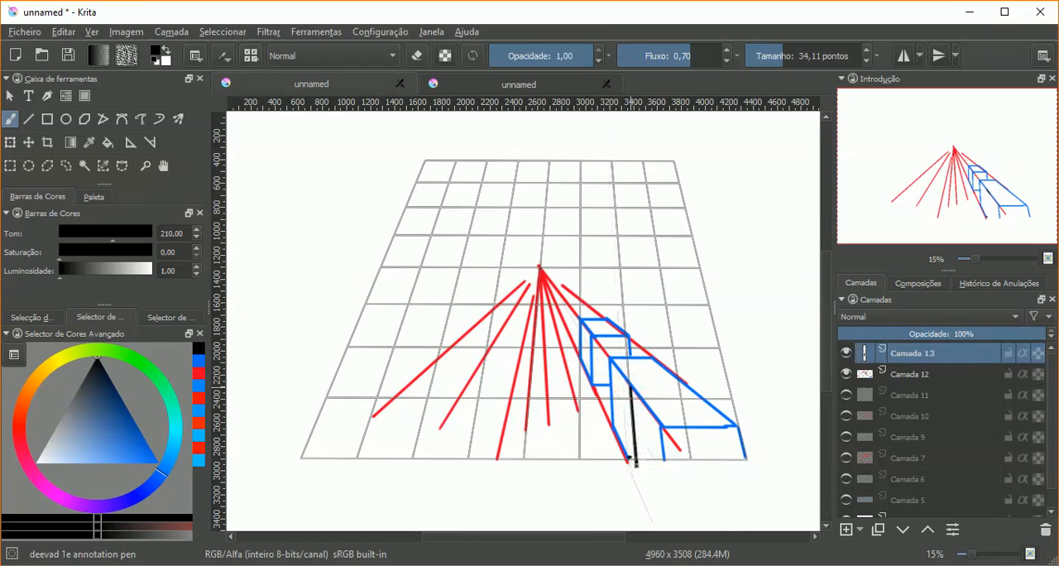
{"action": "key", "text": "ctrl+z"}
{"action": "left_click_drag", "start_coordinate": [614, 428], "coordinate": [617, 438]}
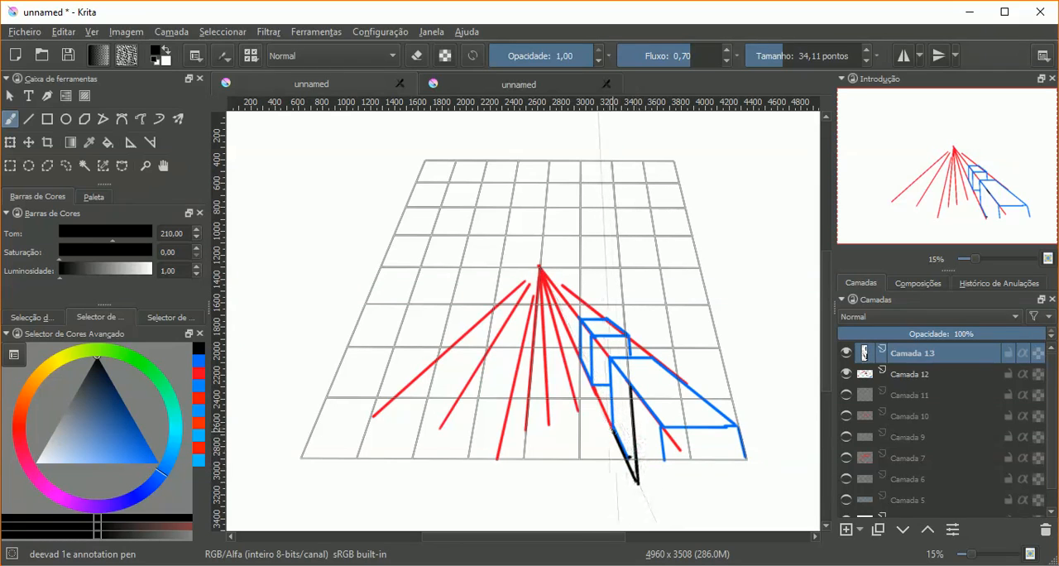
Step: Paint the black box's rear vertical edge and slanted upper edge, plus a horizontal top edge reaching the blue box's right side
{"action": "left_click_drag", "start_coordinate": [611, 395], "coordinate": [612, 428]}
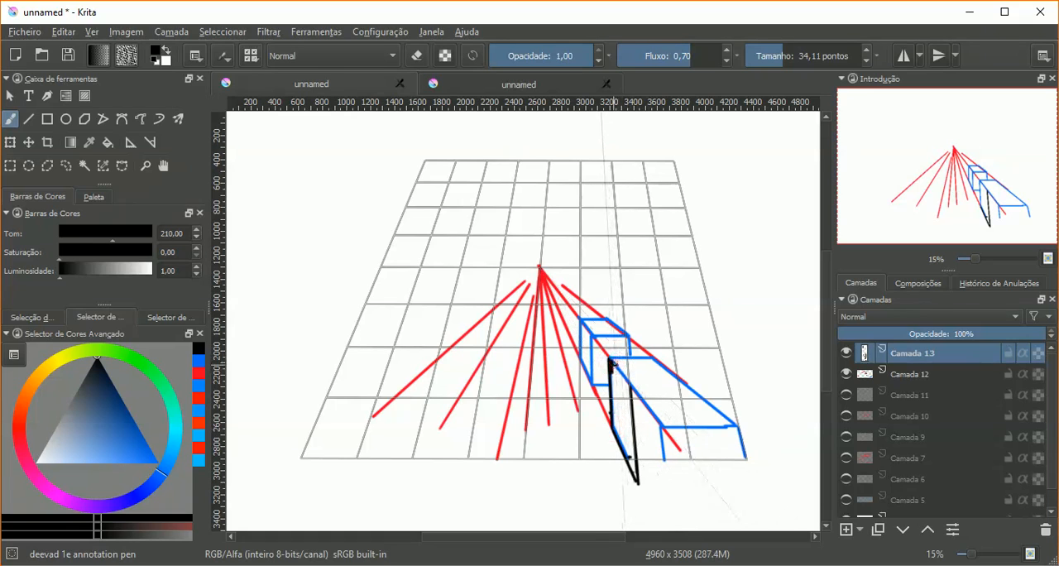
{"action": "key", "text": "ctrl+z"}
{"action": "mouse_move", "coordinate": [614, 363]}
{"action": "left_mouse_down"}
{"action": "mouse_move", "coordinate": [636, 394]}
{"action": "mouse_move", "coordinate": [633, 386]}
{"action": "mouse_move", "coordinate": [686, 386]}
{"action": "left_mouse_up"}
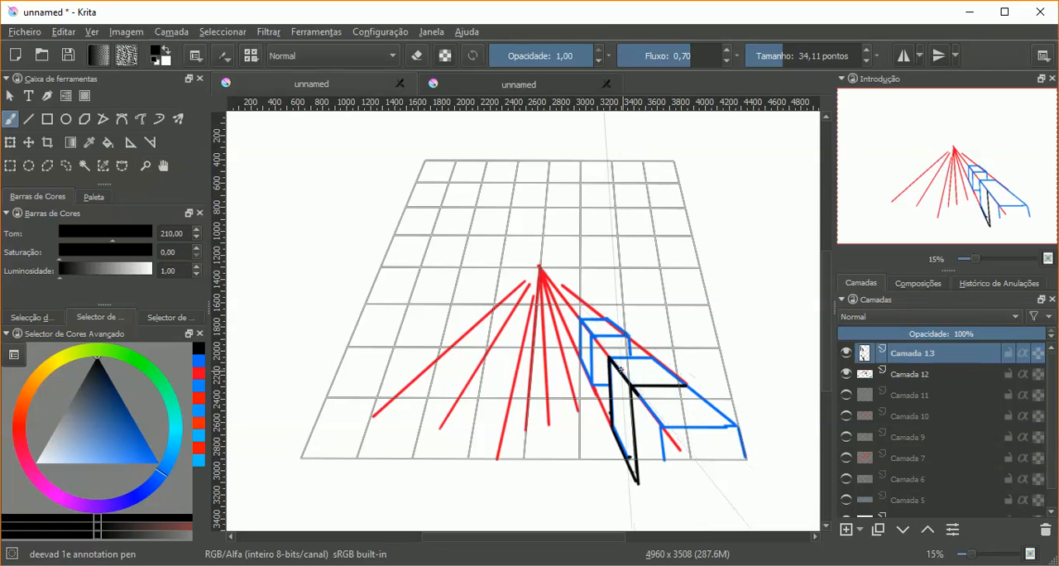
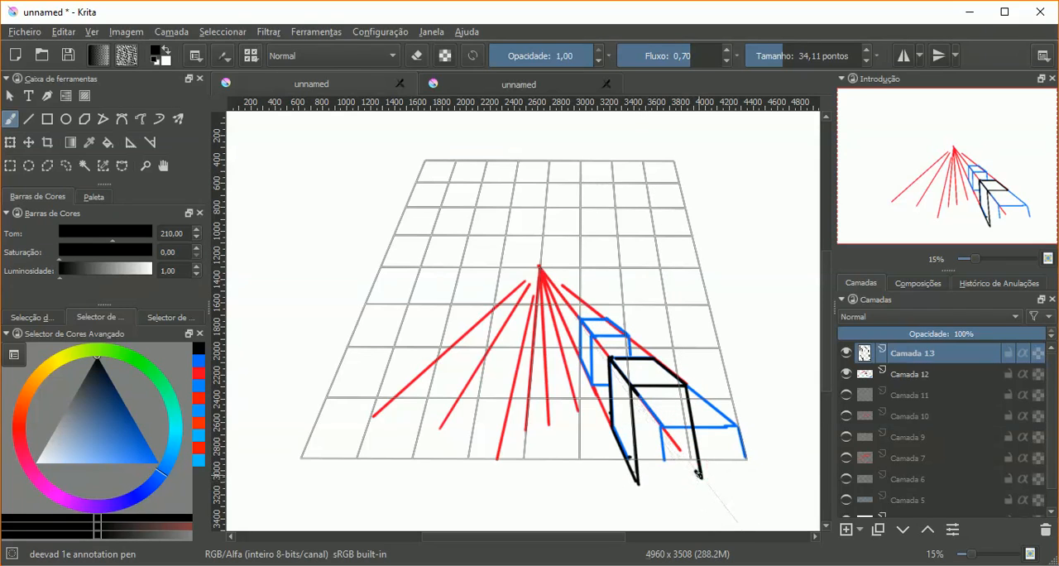
Step: Finish the front black box's right edge and paint the smaller box's front-left vertical edge and short base edge, undoing stray strokes
{"action": "key", "text": "ctrl+z"}
{"action": "key", "text": "ctrl+z"}
{"action": "left_click_drag", "start_coordinate": [702, 478], "coordinate": [677, 486]}
{"action": "mouse_move", "coordinate": [594, 336]}
{"action": "left_mouse_down"}
{"action": "mouse_move", "coordinate": [596, 386]}
{"action": "mouse_move", "coordinate": [611, 384]}
{"action": "left_mouse_up"}
{"action": "key", "text": "ctrl+shift+z"}
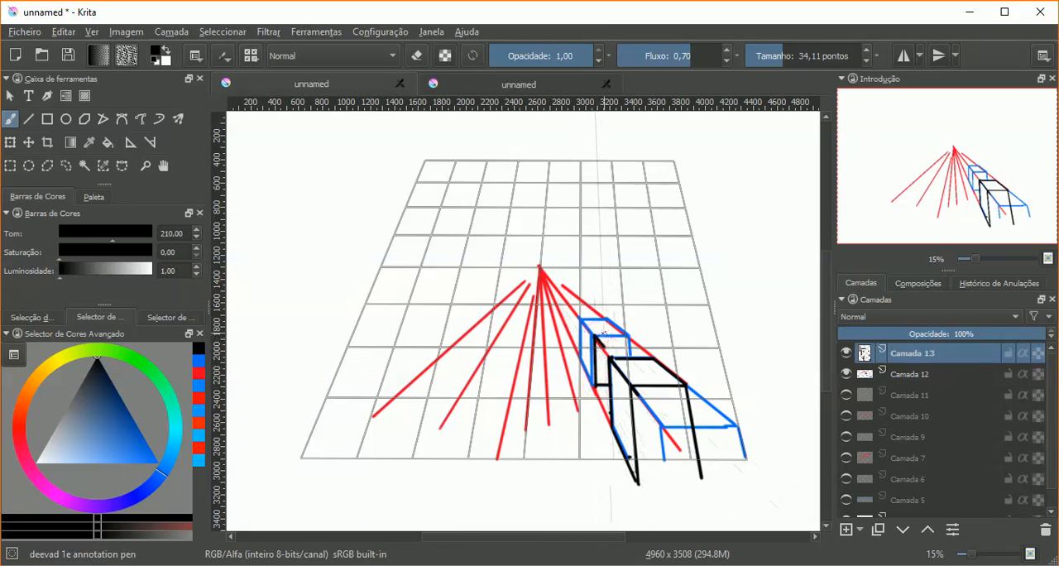
Step: Paint the smaller box's front upper edge, right edge, top face outline and rear left edge in black over the blue guide
{"action": "left_click_drag", "start_coordinate": [597, 336], "coordinate": [610, 337]}
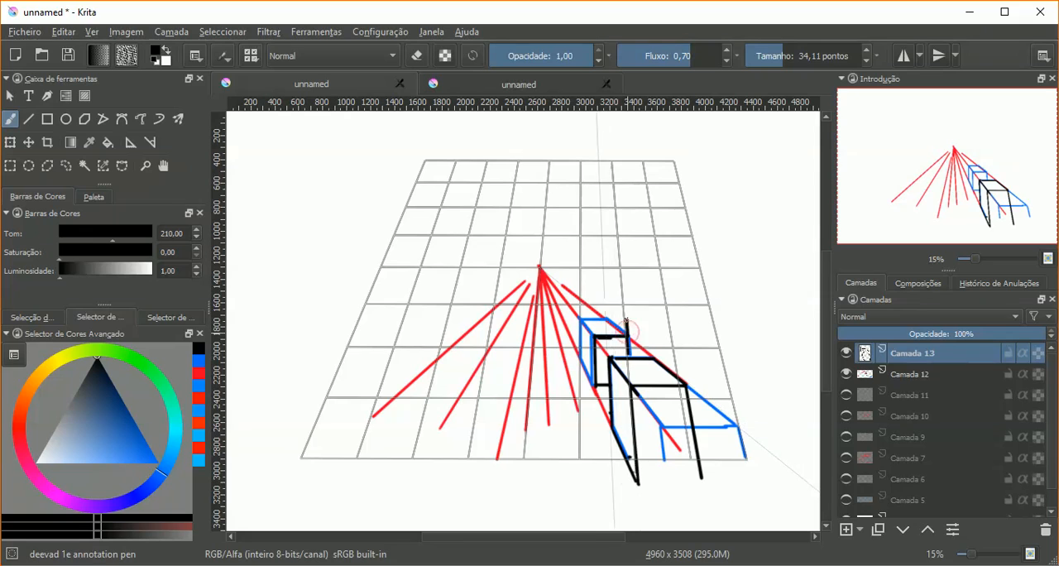
{"action": "key", "text": "ctrl+shift+z"}
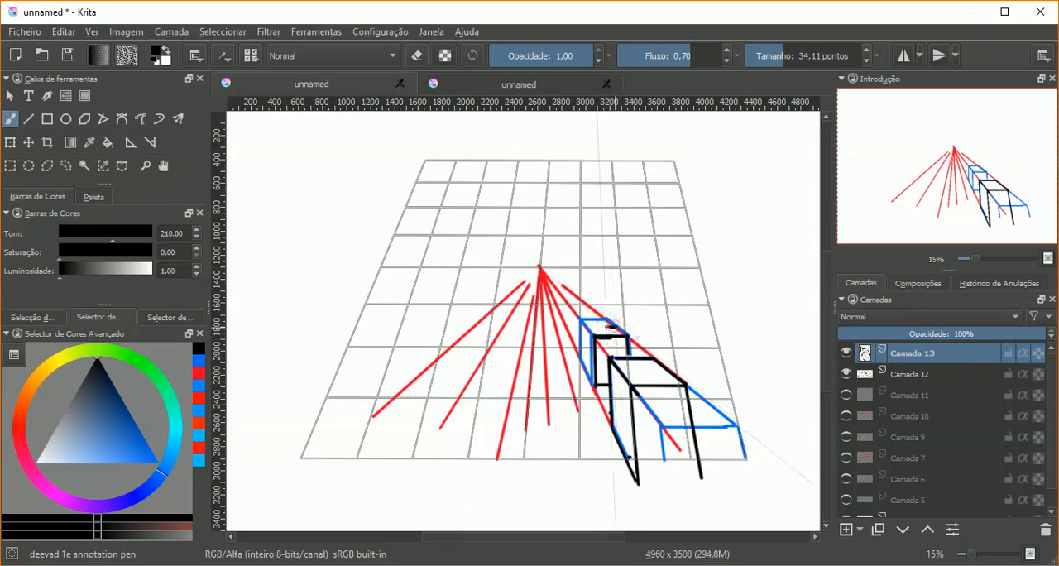
{"action": "left_click_drag", "start_coordinate": [608, 317], "coordinate": [622, 330]}
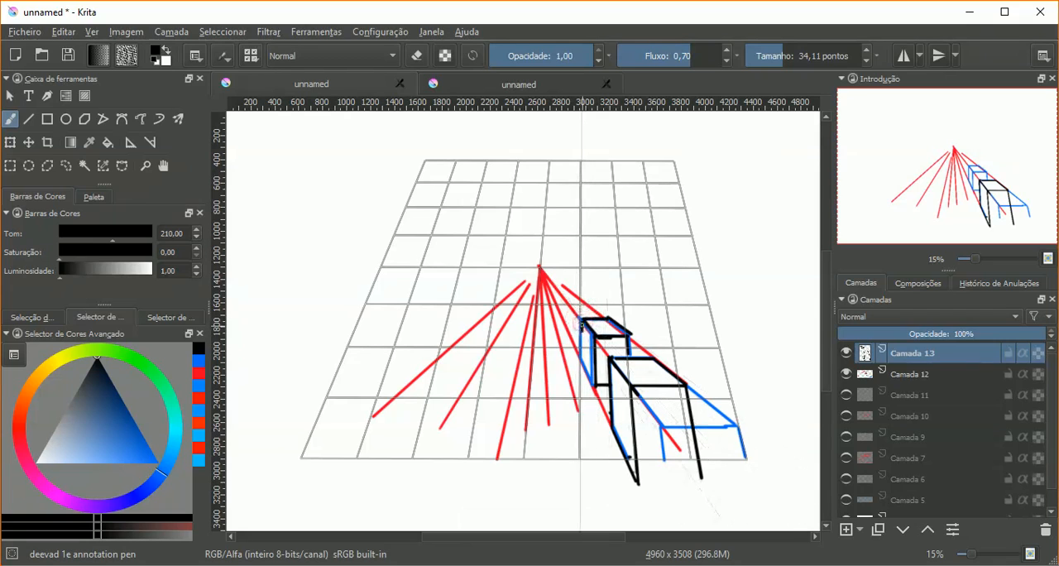
{"action": "key", "text": "ctrl+shift+z"}
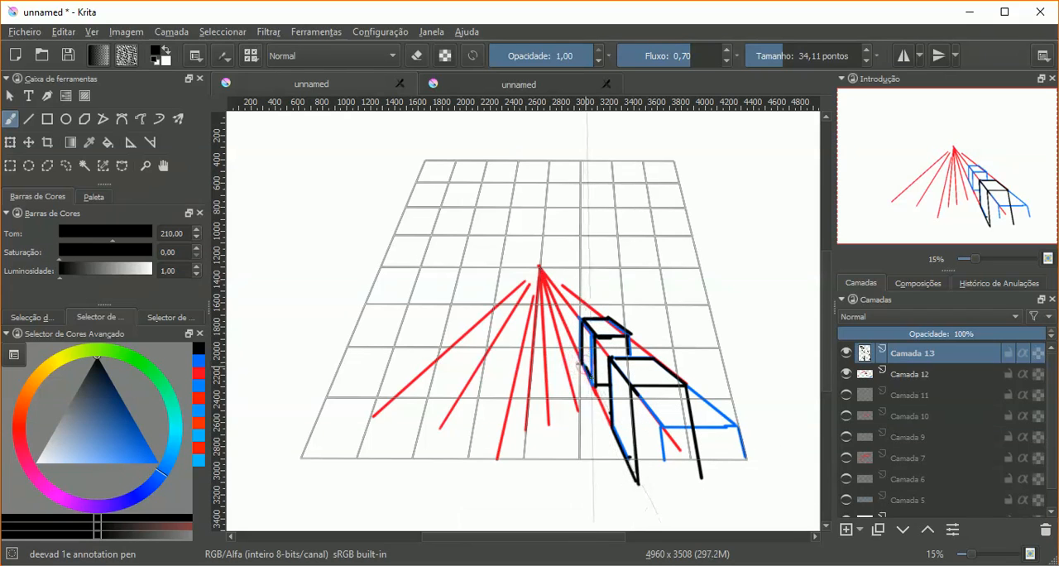
Step: Hide Camada 12 and activate the assistant editing tool
{"action": "left_click", "coordinate": [845, 375]}
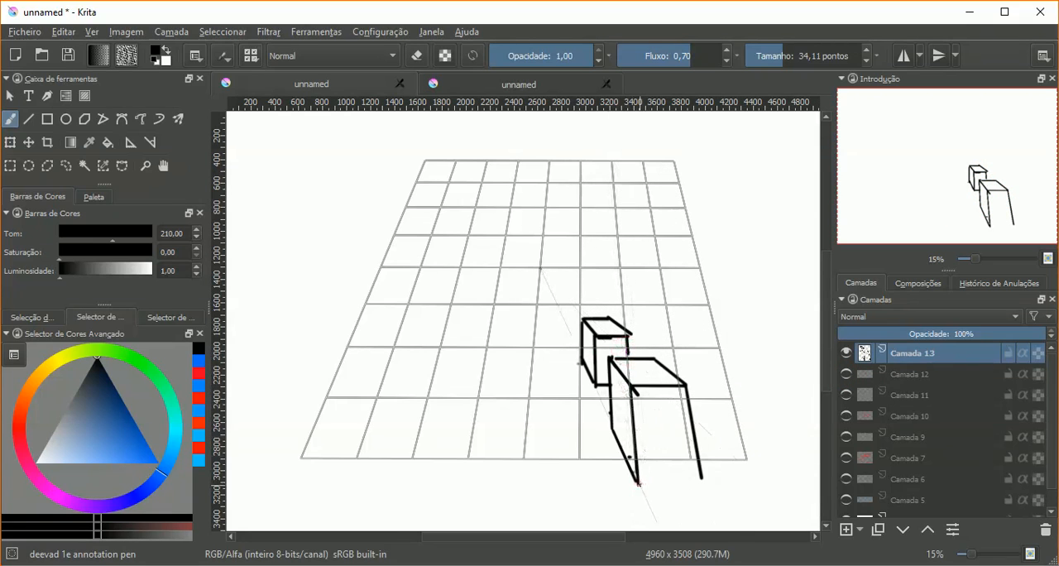
{"action": "left_click", "coordinate": [132, 143]}
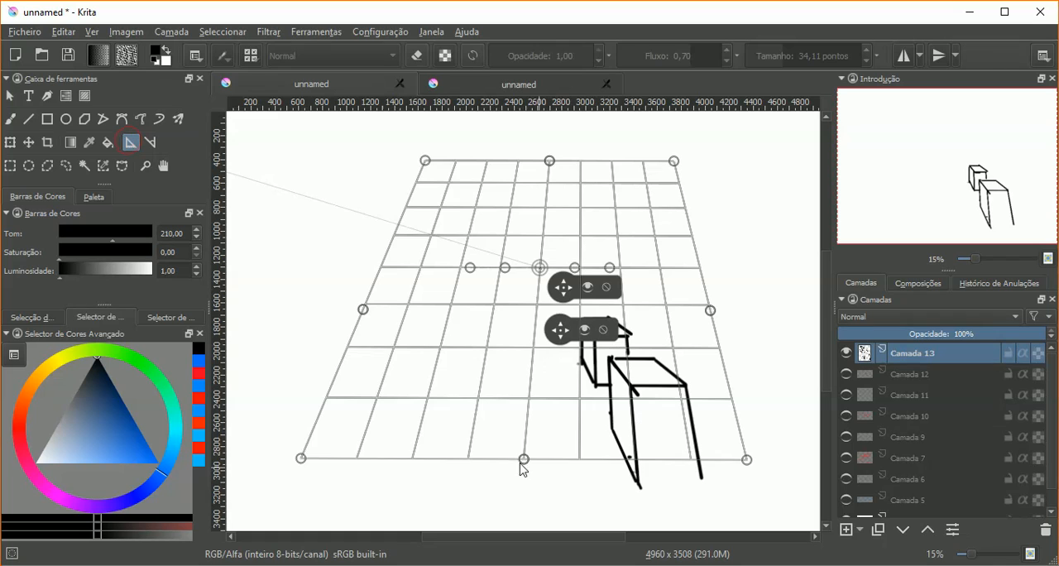
{"action": "left_click_drag", "start_coordinate": [523, 460], "coordinate": [527, 500]}
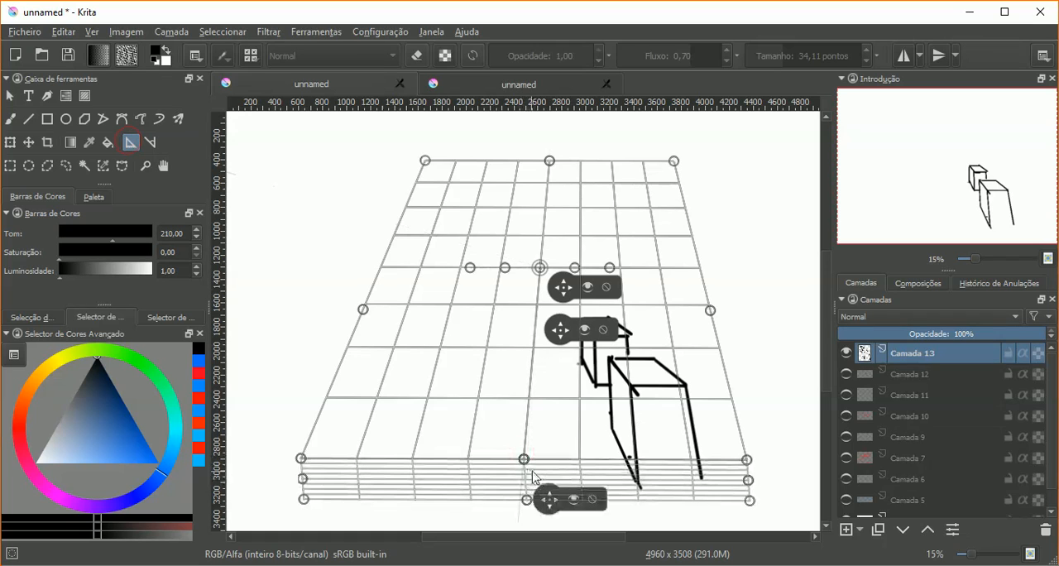
{"action": "left_click", "coordinate": [593, 501]}
{"action": "left_click", "coordinate": [525, 460]}
{"action": "left_click", "coordinate": [525, 460]}
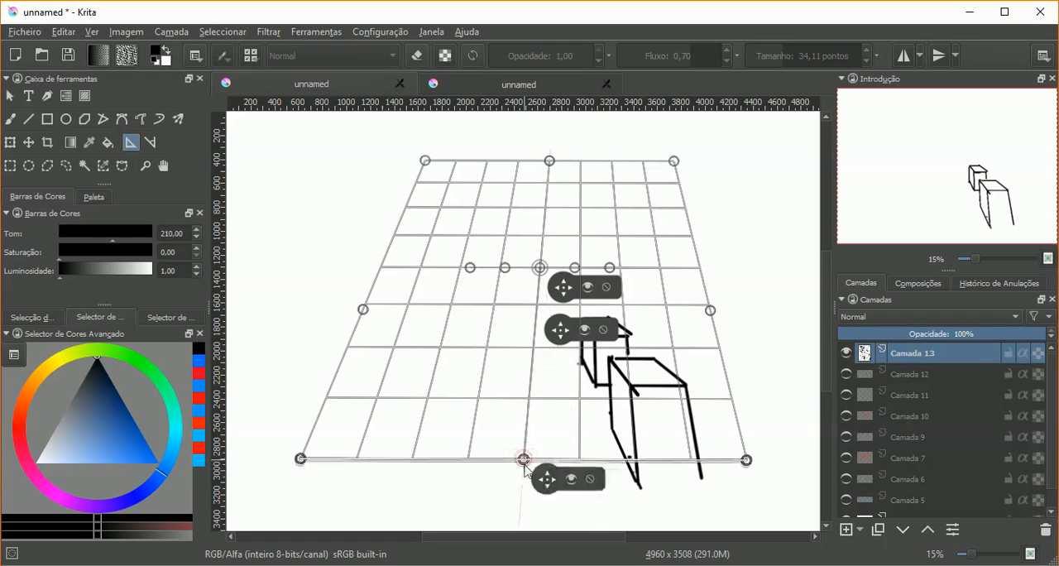
{"action": "left_click", "coordinate": [593, 483]}
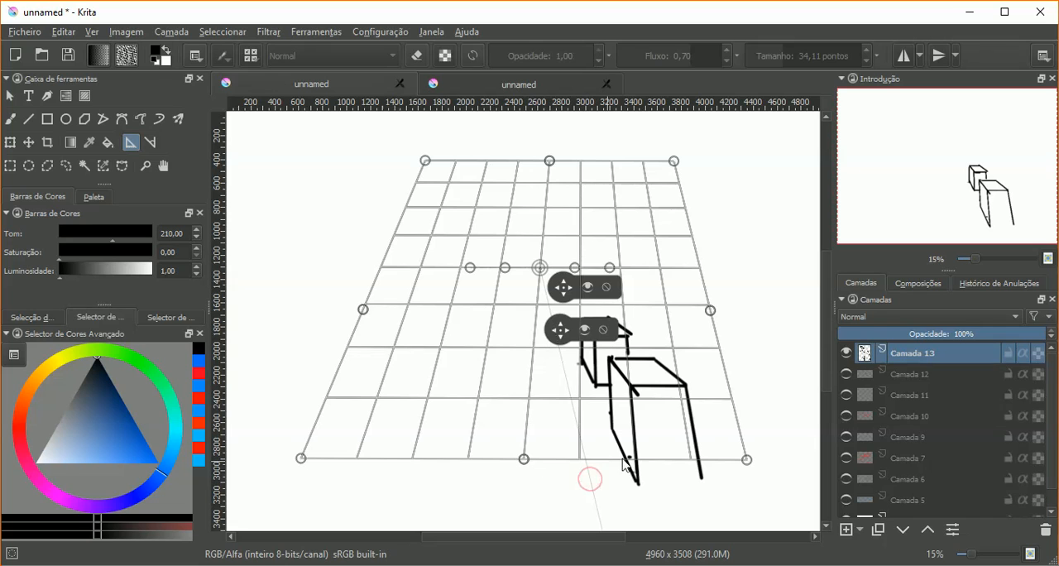
Step: Stretch the perspective grid's two lower corners downwards so the grid reaches the front box's base
{"action": "left_click_drag", "start_coordinate": [748, 461], "coordinate": [754, 482]}
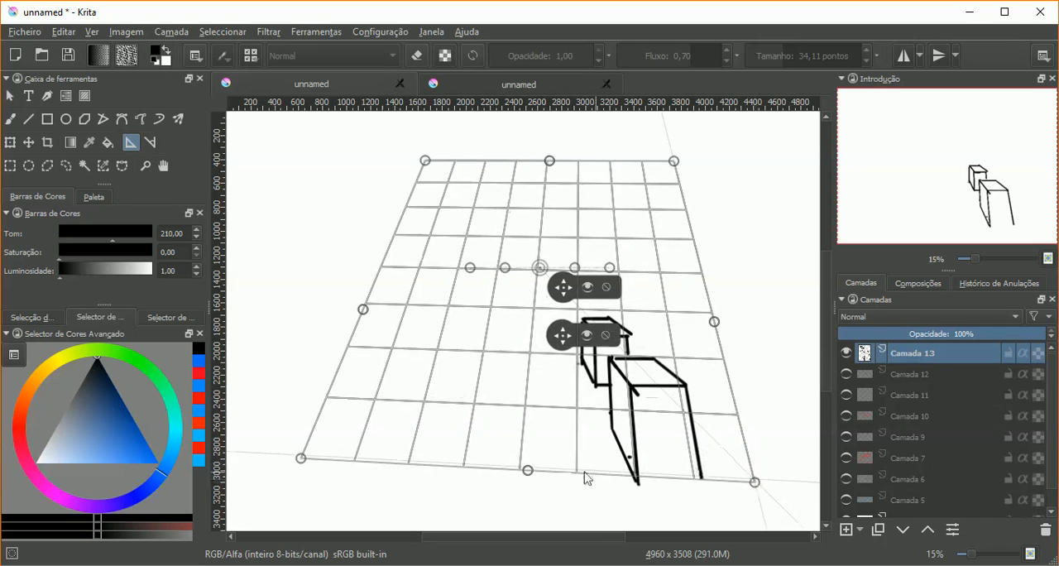
{"action": "left_click_drag", "start_coordinate": [301, 458], "coordinate": [290, 491]}
{"action": "left_click_drag", "start_coordinate": [754, 479], "coordinate": [752, 480]}
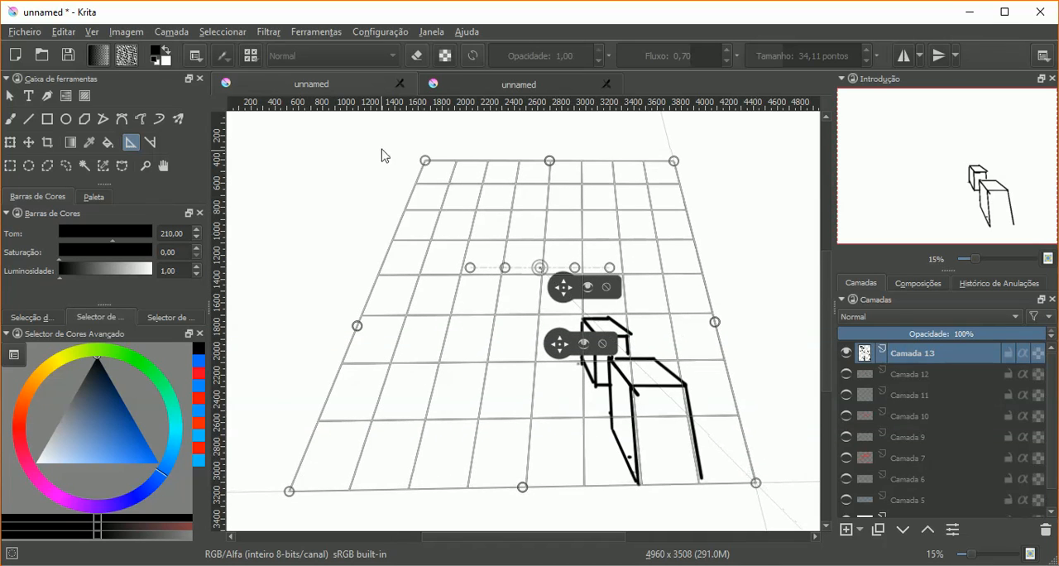
Step: Return to the freehand brush and paint the front box's bottom edge along the grid direction, undoing stray strokes
{"action": "left_click", "coordinate": [9, 119]}
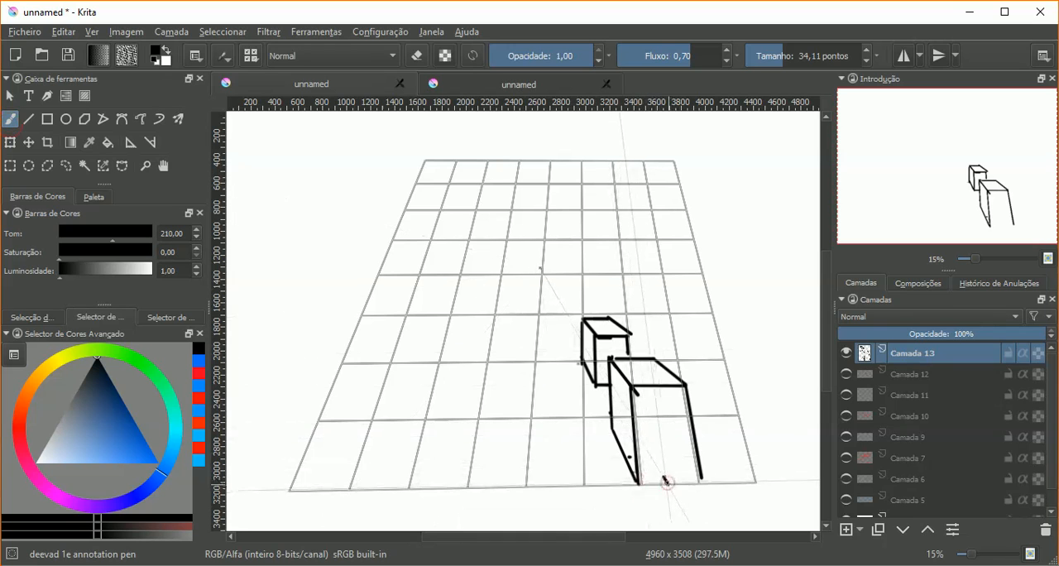
{"action": "left_click_drag", "start_coordinate": [664, 477], "coordinate": [669, 485]}
{"action": "key", "text": "ctrl+z"}
{"action": "key", "text": "ctrl+z"}
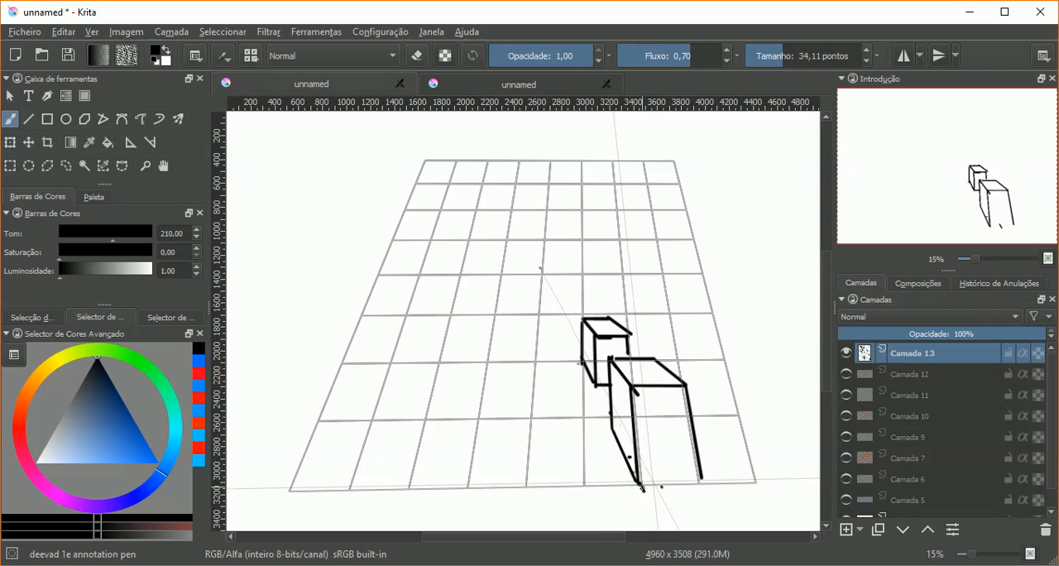
{"action": "mouse_move", "coordinate": [665, 464]}
{"action": "left_mouse_down"}
{"action": "mouse_move", "coordinate": [701, 476]}
{"action": "mouse_move", "coordinate": [639, 481]}
{"action": "left_mouse_up"}
{"action": "key", "text": "ctrl+z"}
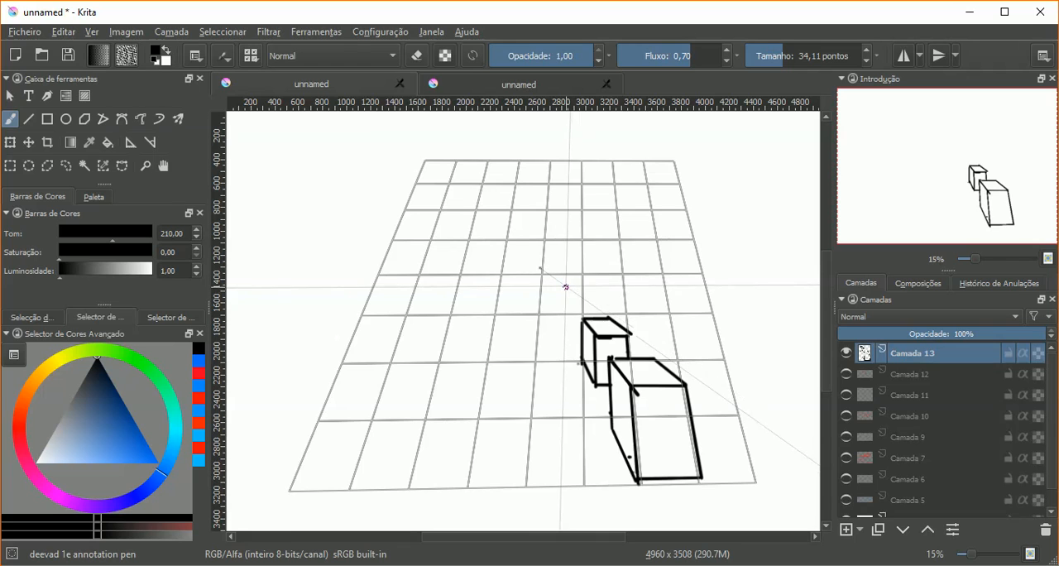
Step: Show Camada 12 and paint the top face of a third, smaller black box nearer the vanishing point, undoing a stray stroke
{"action": "left_click_drag", "start_coordinate": [564, 286], "coordinate": [592, 308]}
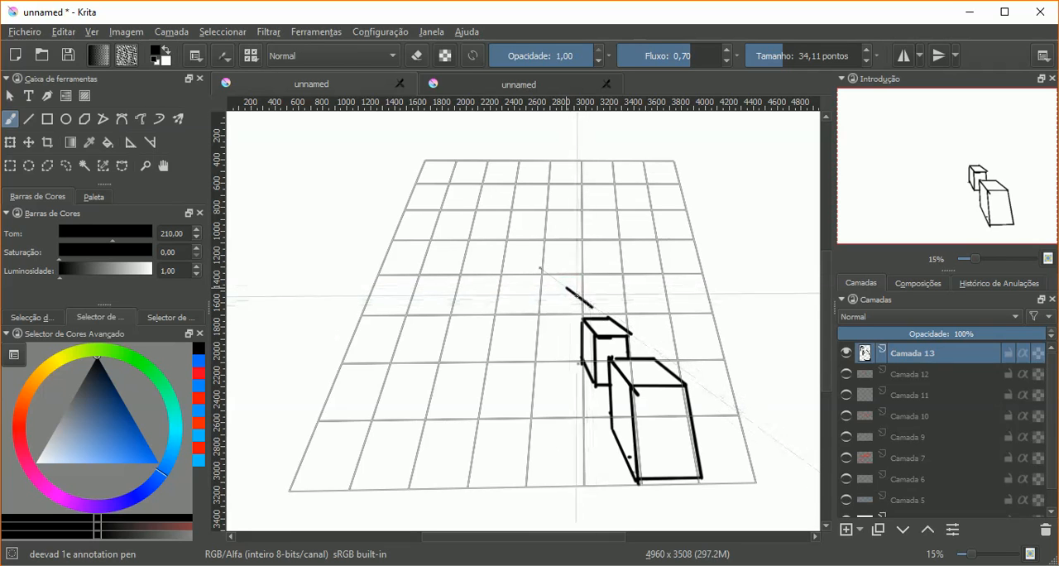
{"action": "left_click", "coordinate": [845, 375]}
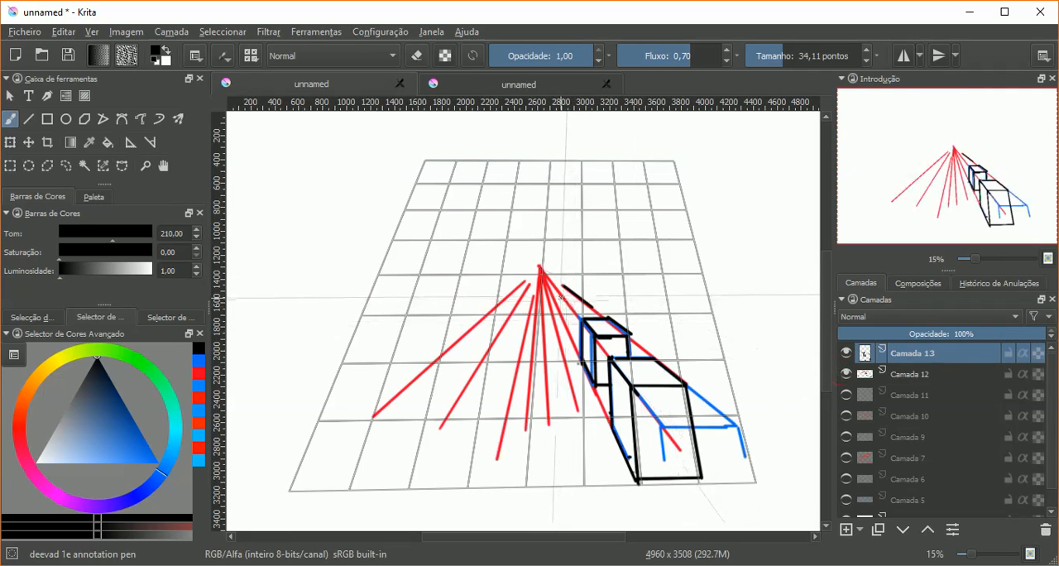
{"action": "left_click_drag", "start_coordinate": [559, 293], "coordinate": [573, 315]}
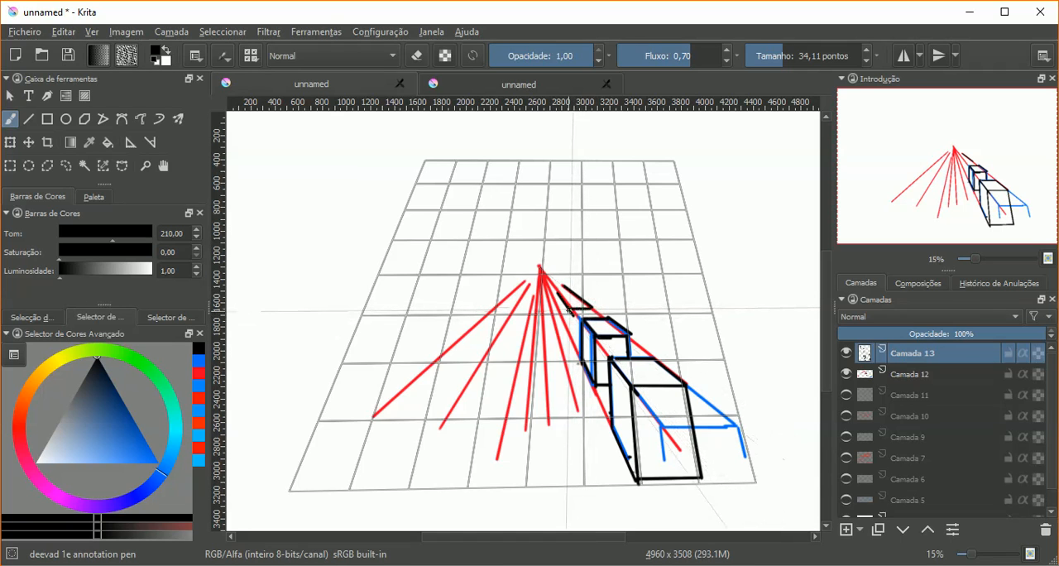
{"action": "key", "text": "ctrl+z"}
{"action": "mouse_move", "coordinate": [591, 307]}
{"action": "left_mouse_down"}
{"action": "mouse_move", "coordinate": [571, 308]}
{"action": "mouse_move", "coordinate": [554, 287]}
{"action": "mouse_move", "coordinate": [566, 289]}
{"action": "left_mouse_up"}
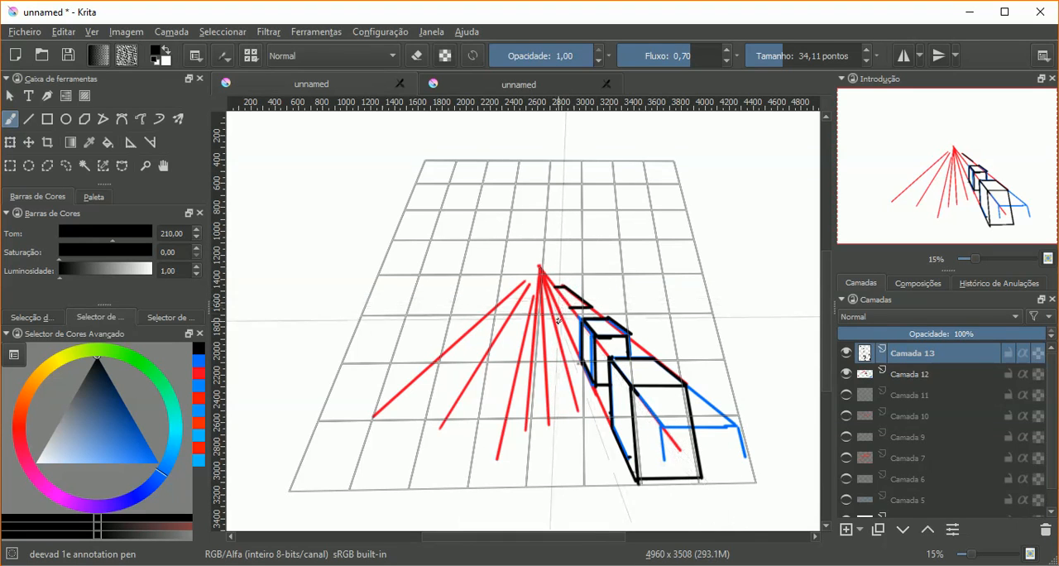
Step: Complete the third box with its left side face, front vertical edges and base edge in black
{"action": "scroll", "coordinate": [561, 298], "scroll_direction": "up", "scroll_amount": 4}
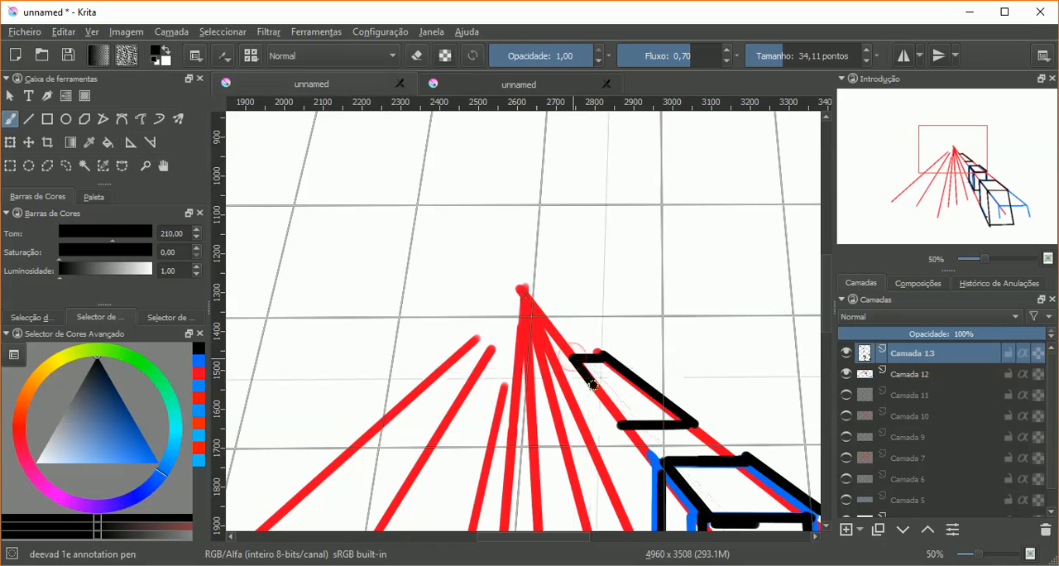
{"action": "mouse_move", "coordinate": [571, 357]}
{"action": "left_mouse_down"}
{"action": "mouse_move", "coordinate": [618, 425]}
{"action": "mouse_move", "coordinate": [620, 515]}
{"action": "mouse_move", "coordinate": [602, 472]}
{"action": "left_mouse_up"}
{"action": "left_click_drag", "start_coordinate": [616, 509], "coordinate": [570, 360]}
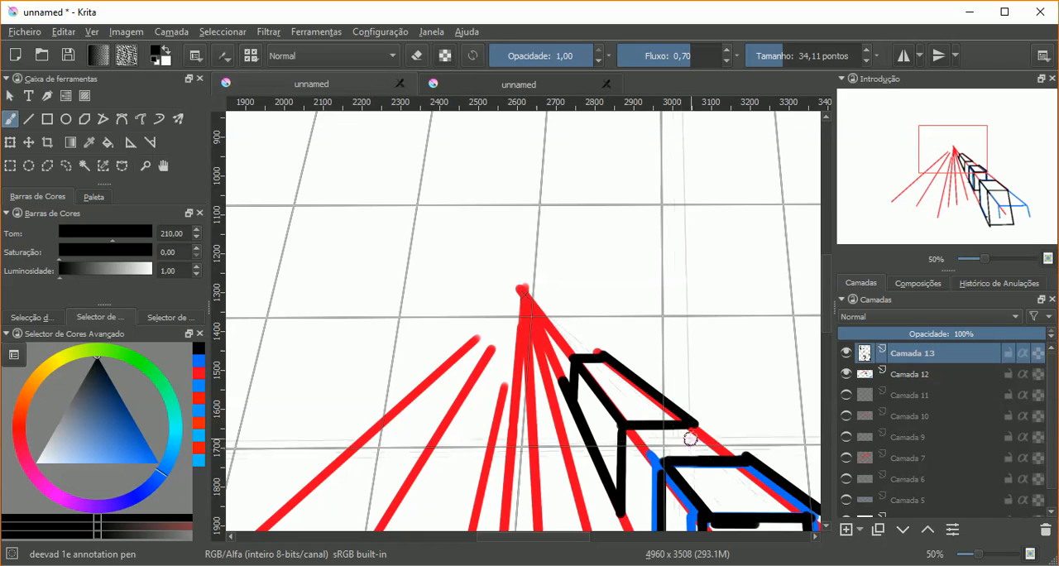
{"action": "left_click_drag", "start_coordinate": [622, 513], "coordinate": [658, 513]}
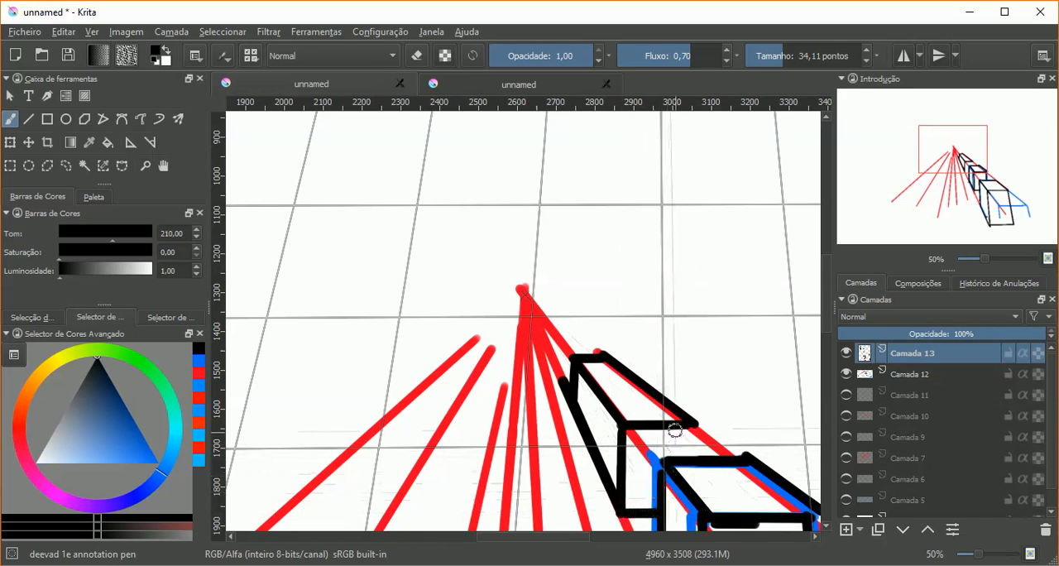
{"action": "left_click_drag", "start_coordinate": [694, 424], "coordinate": [694, 457]}
{"action": "left_click_drag", "start_coordinate": [687, 402], "coordinate": [660, 319]}
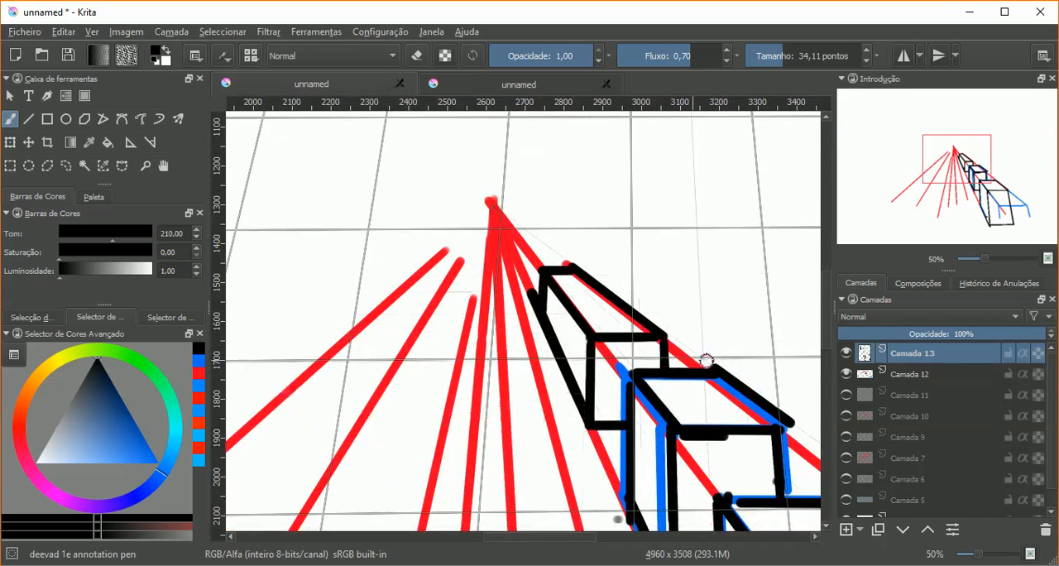
Step: Hide Camada 12 and Camada 13, and add a new layer above them
{"action": "left_click", "coordinate": [845, 374]}
{"action": "mouse_move", "coordinate": [658, 360]}
{"action": "left_mouse_down"}
{"action": "mouse_move", "coordinate": [501, 201]}
{"action": "mouse_move", "coordinate": [513, 249]}
{"action": "left_mouse_up"}
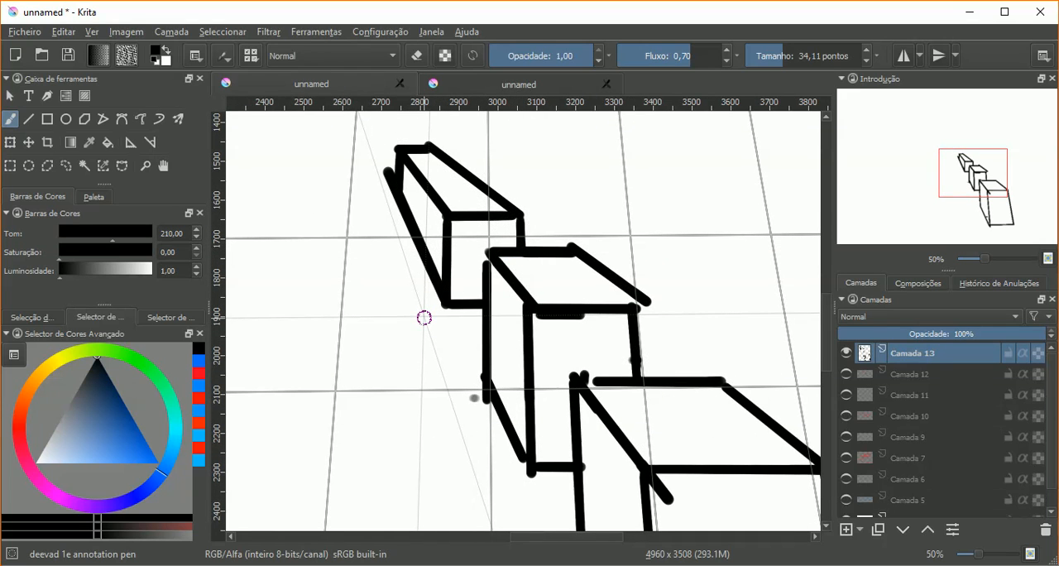
{"action": "left_click_drag", "start_coordinate": [472, 280], "coordinate": [487, 330]}
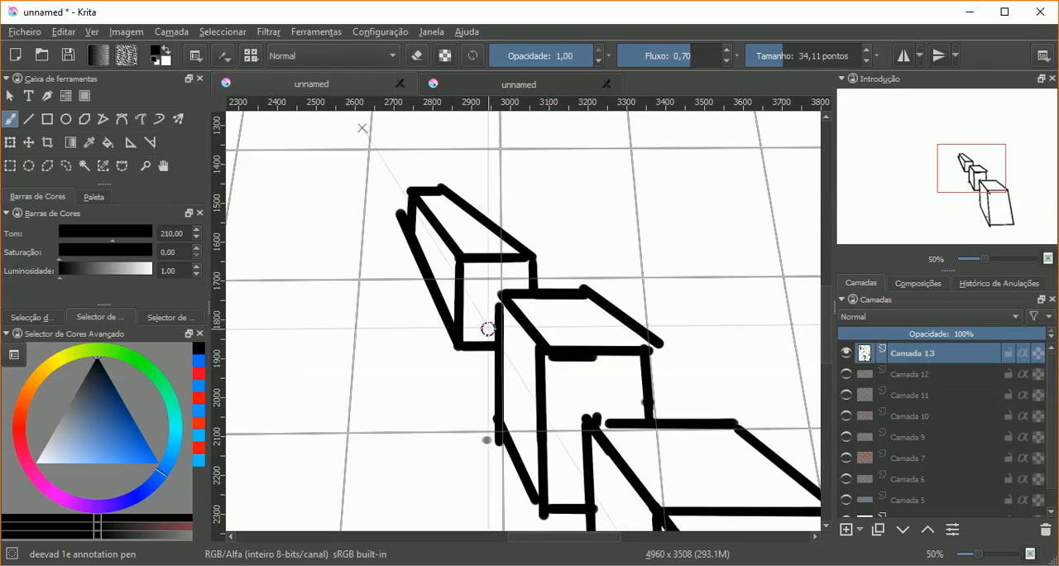
{"action": "key", "text": "minus"}
{"action": "key", "text": "minus"}
{"action": "key", "text": "minus"}
{"action": "key", "text": "minus"}
{"action": "key", "text": "minus"}
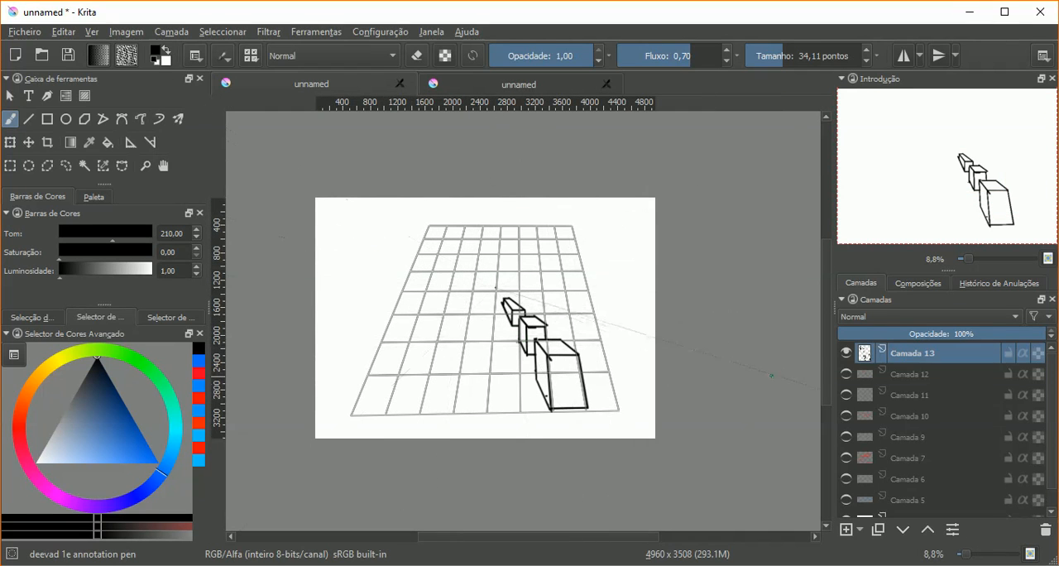
{"action": "left_click", "coordinate": [846, 355]}
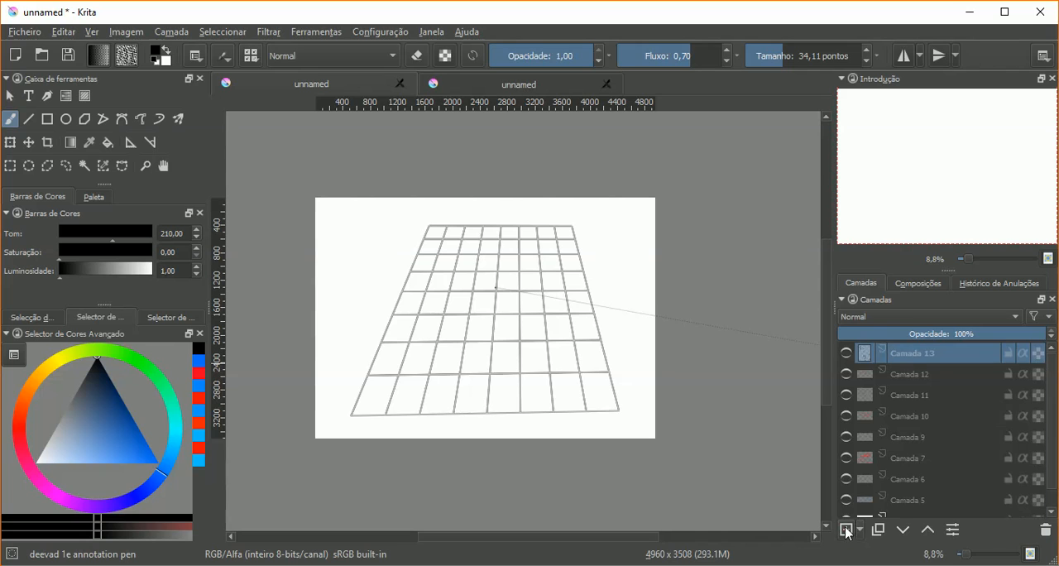
{"action": "left_click", "coordinate": [846, 530]}
Step: Turn off the perspective grid assistant so that only the vanishing point assistant is active
{"action": "left_click", "coordinate": [137, 143]}
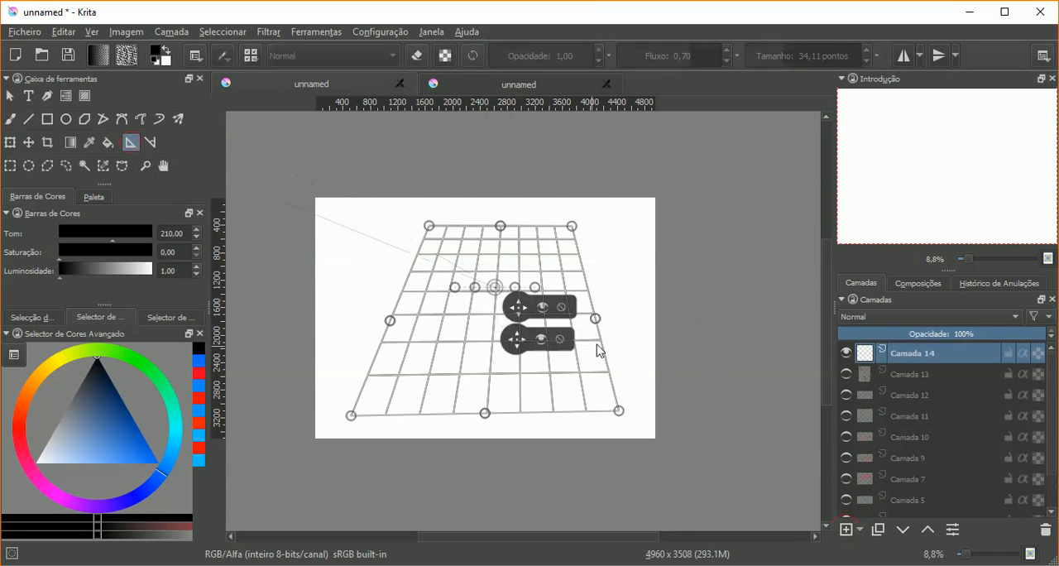
{"action": "left_click", "coordinate": [542, 308]}
{"action": "left_click", "coordinate": [542, 338]}
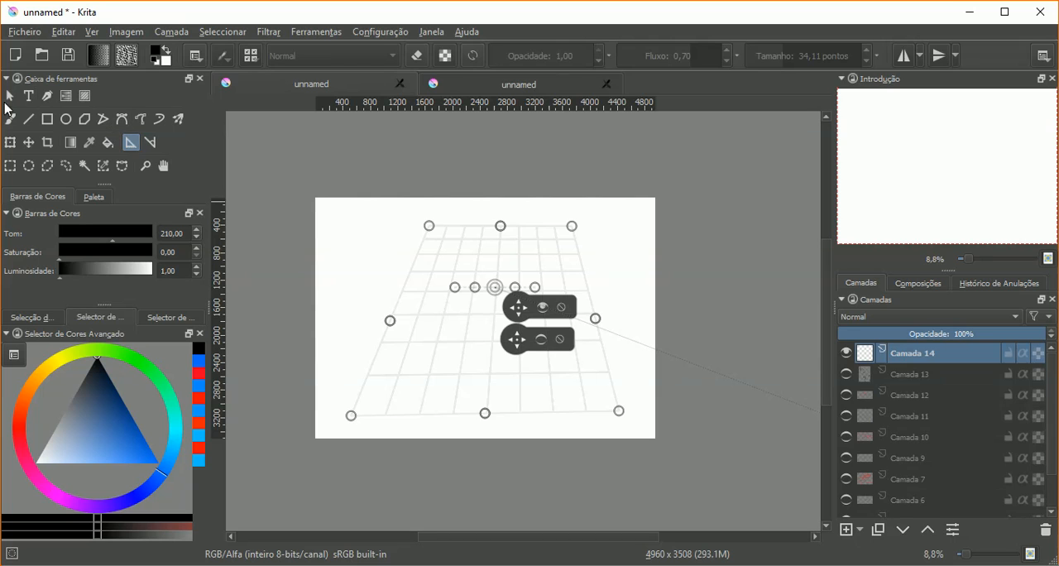
Step: Paint black freehand brush lines on Camada 14 radiating from the vanishing point in all directions
{"action": "left_click", "coordinate": [11, 122]}
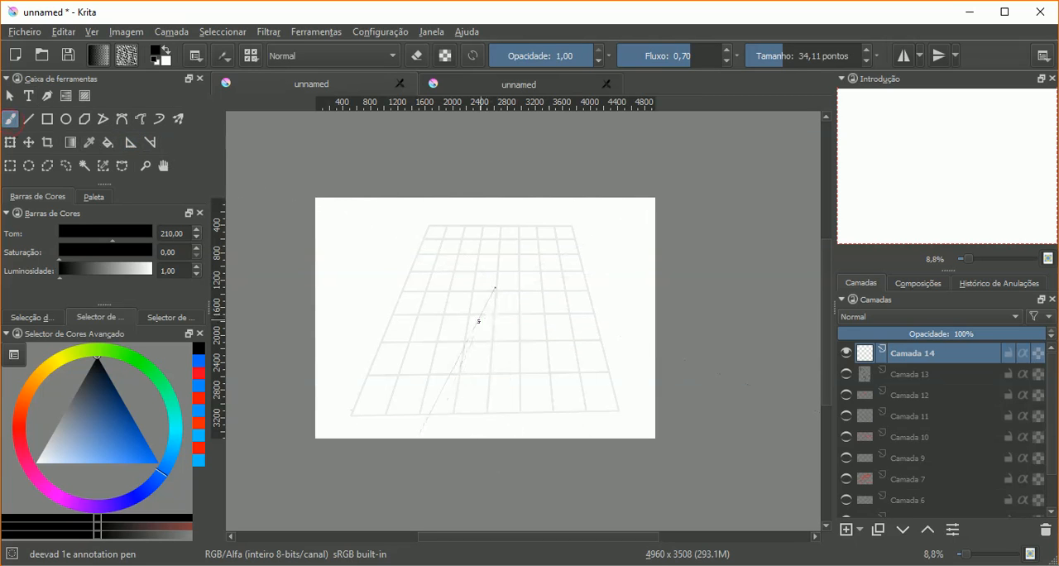
{"action": "left_click_drag", "start_coordinate": [479, 302], "coordinate": [404, 378]}
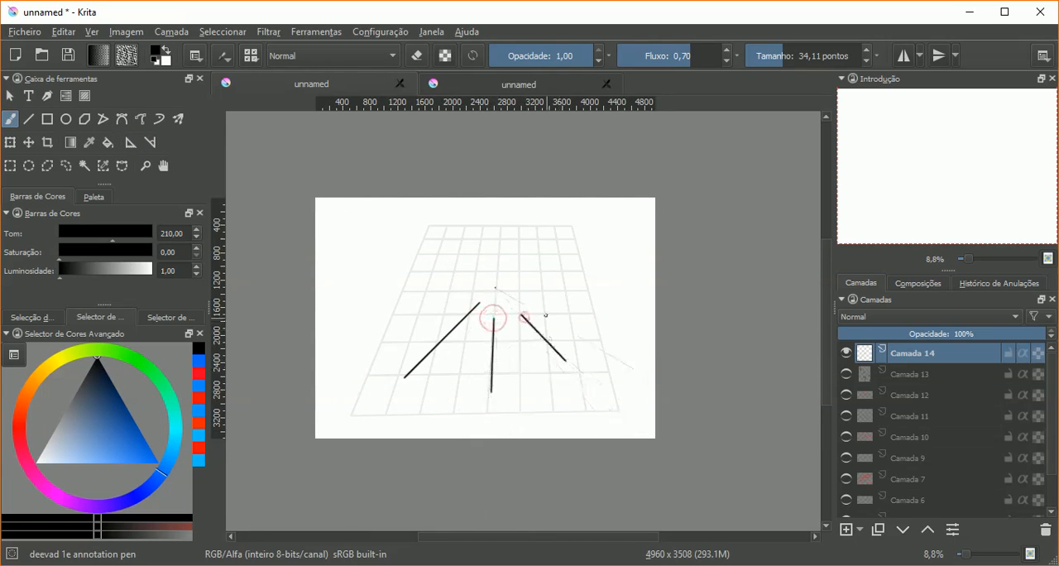
{"action": "left_click_drag", "start_coordinate": [546, 287], "coordinate": [585, 287]}
{"action": "left_click_drag", "start_coordinate": [535, 252], "coordinate": [567, 226]}
{"action": "left_click_drag", "start_coordinate": [456, 258], "coordinate": [406, 225]}
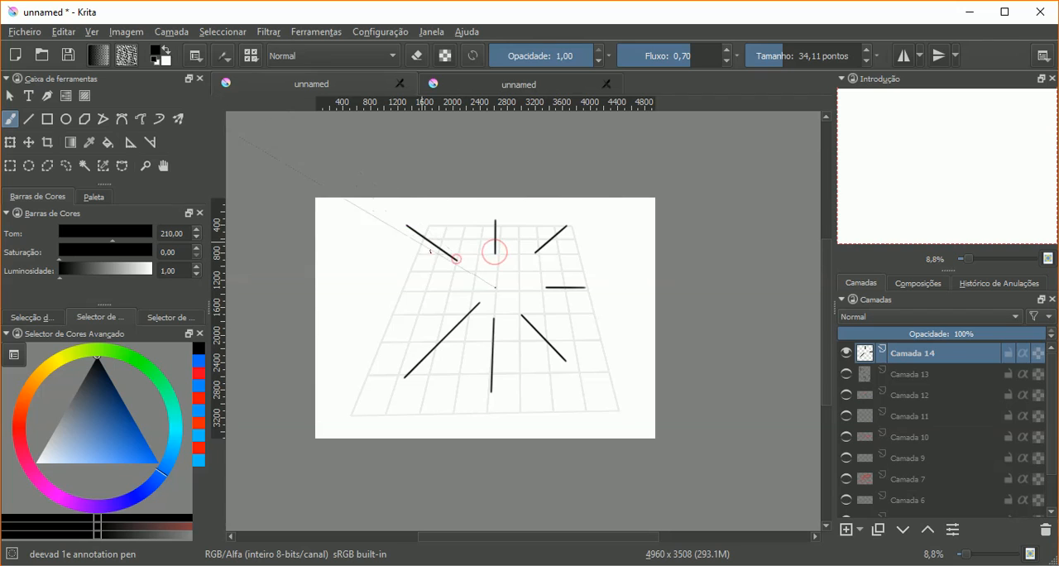
{"action": "left_click_drag", "start_coordinate": [447, 276], "coordinate": [388, 266]}
{"action": "left_click_drag", "start_coordinate": [439, 312], "coordinate": [379, 338]}
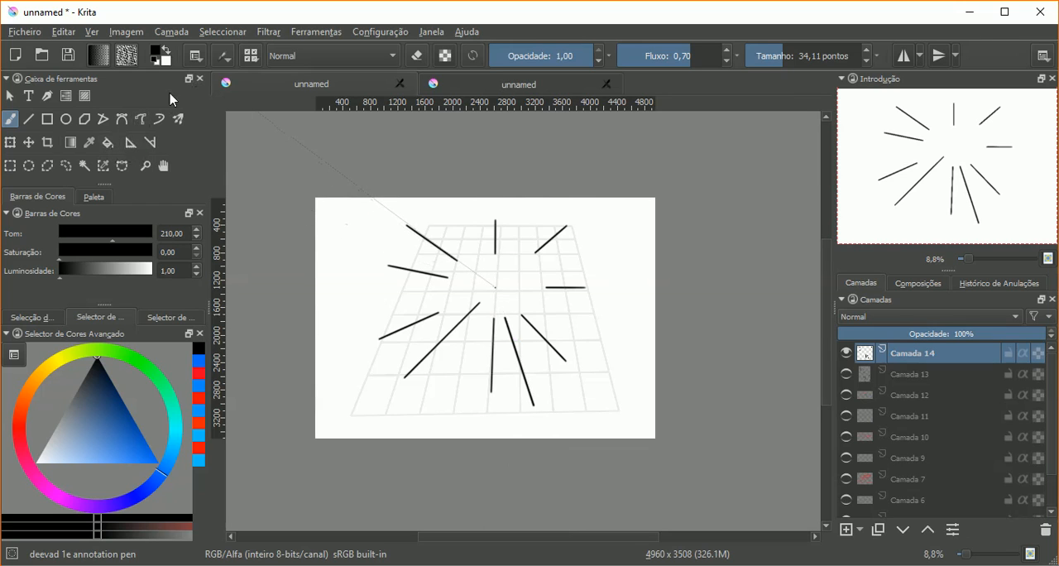
Step: Turn off the vanishing point assistant and turn the perspective grid assistant back on
{"action": "left_click", "coordinate": [131, 144]}
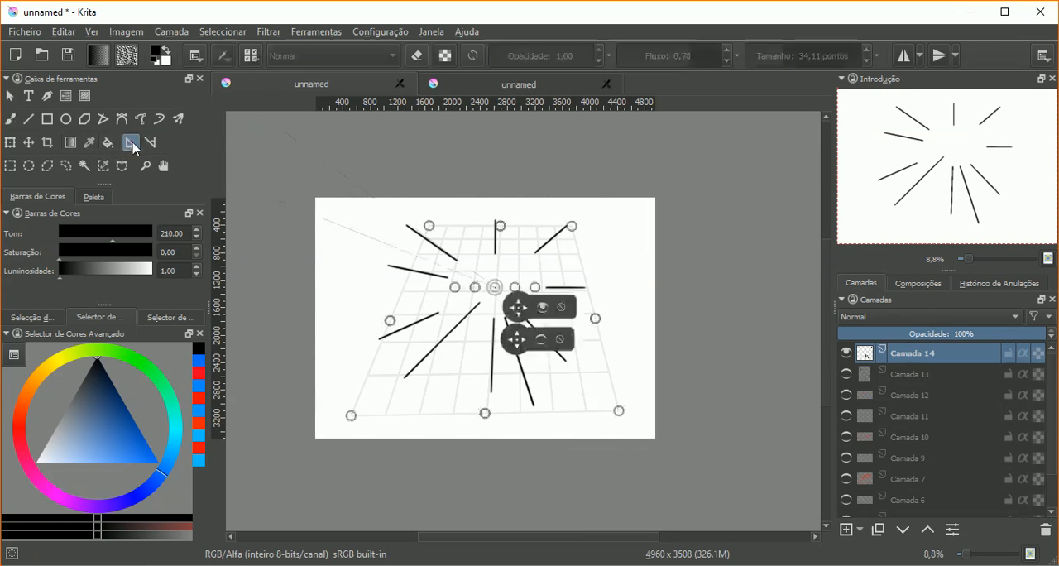
{"action": "left_click", "coordinate": [543, 340]}
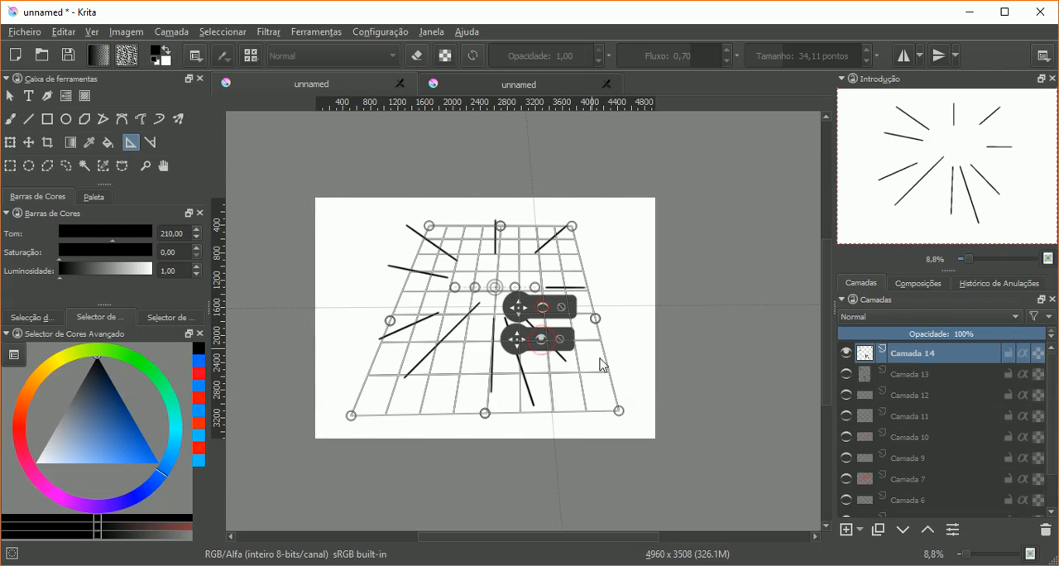
Step: Add a new layer above Camada 14 and hide Camada 14
{"action": "left_click", "coordinate": [845, 530]}
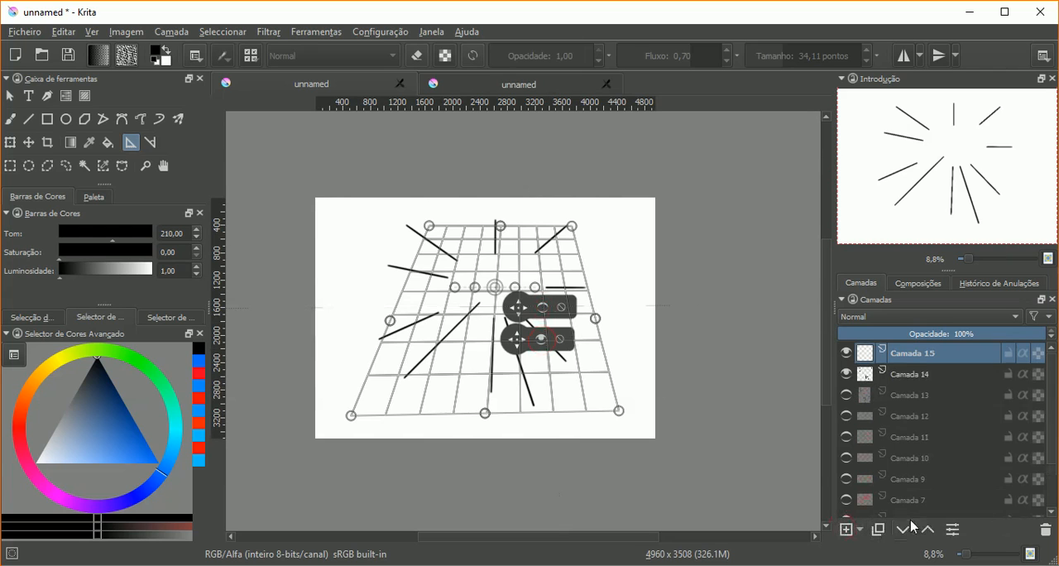
{"action": "left_click", "coordinate": [847, 373]}
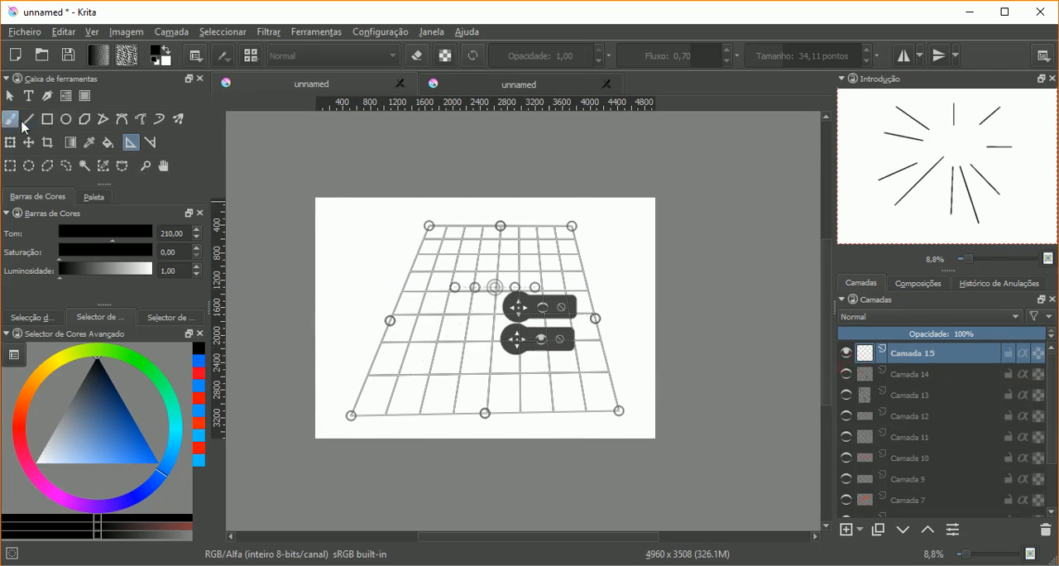
Step: Paint black freehand brush lines on Camada 15 along both grid directions, across the middle and lower centre of the perspective grid
{"action": "left_click", "coordinate": [18, 122]}
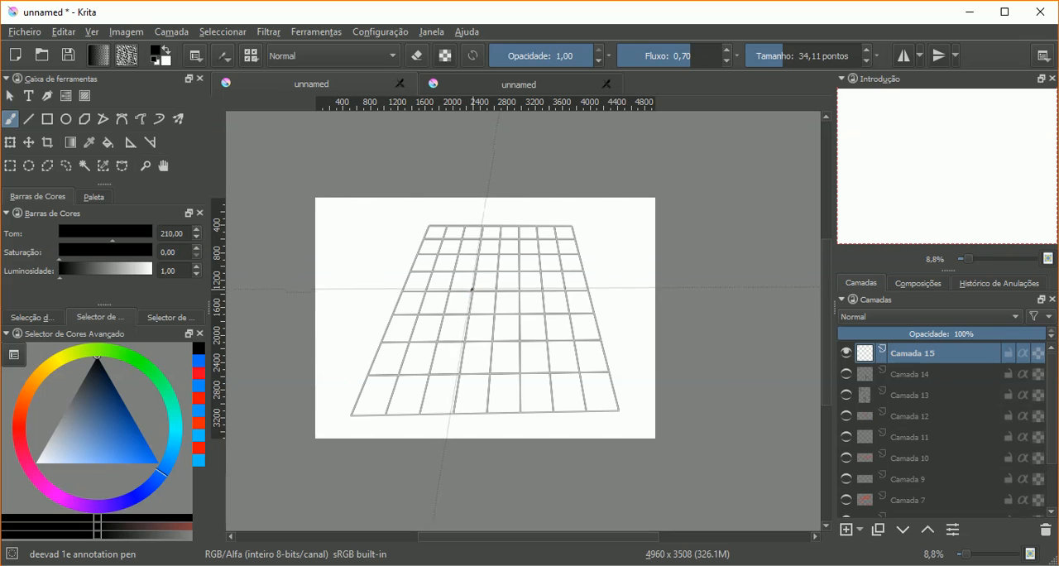
{"action": "mouse_move", "coordinate": [472, 289]}
{"action": "left_mouse_down"}
{"action": "mouse_move", "coordinate": [416, 290]}
{"action": "mouse_move", "coordinate": [550, 296]}
{"action": "left_mouse_up"}
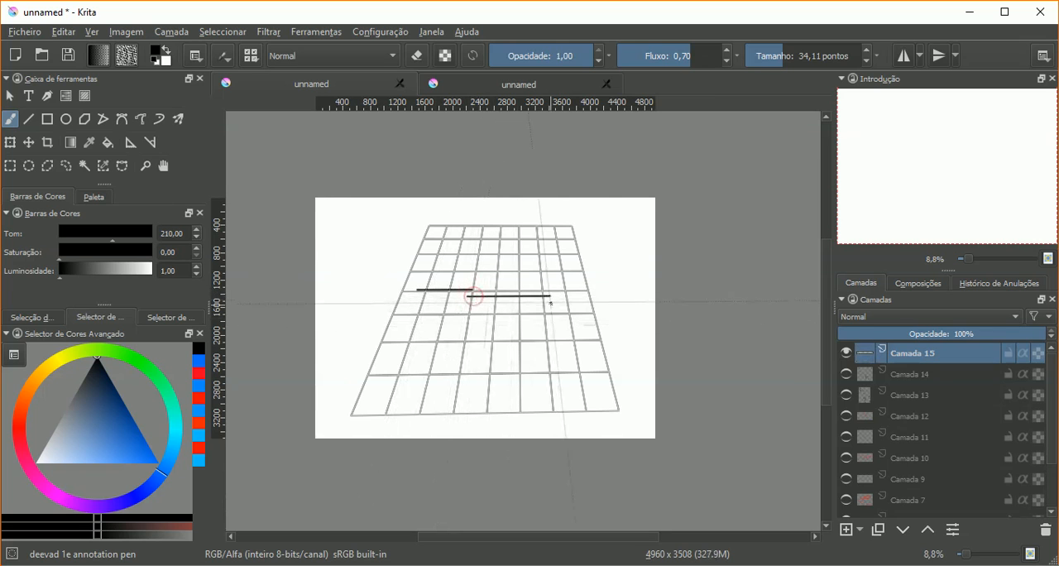
{"action": "mouse_move", "coordinate": [466, 338]}
{"action": "left_mouse_down"}
{"action": "mouse_move", "coordinate": [555, 338]}
{"action": "mouse_move", "coordinate": [527, 382]}
{"action": "left_mouse_up"}
{"action": "left_click_drag", "start_coordinate": [513, 302], "coordinate": [513, 378]}
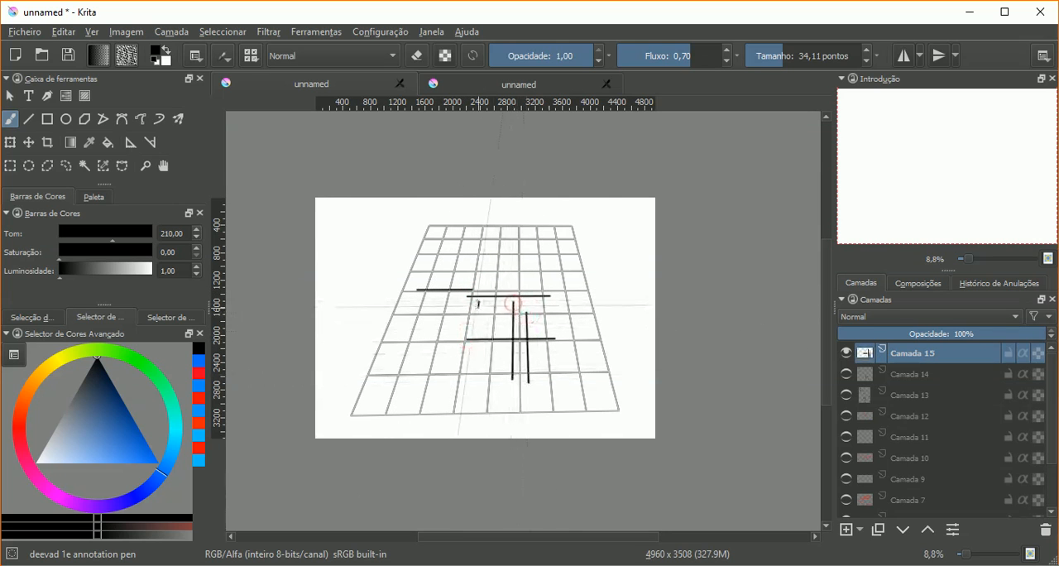
{"action": "left_click_drag", "start_coordinate": [478, 302], "coordinate": [467, 391]}
{"action": "left_click_drag", "start_coordinate": [422, 305], "coordinate": [456, 306]}
{"action": "left_click_drag", "start_coordinate": [466, 342], "coordinate": [407, 342]}
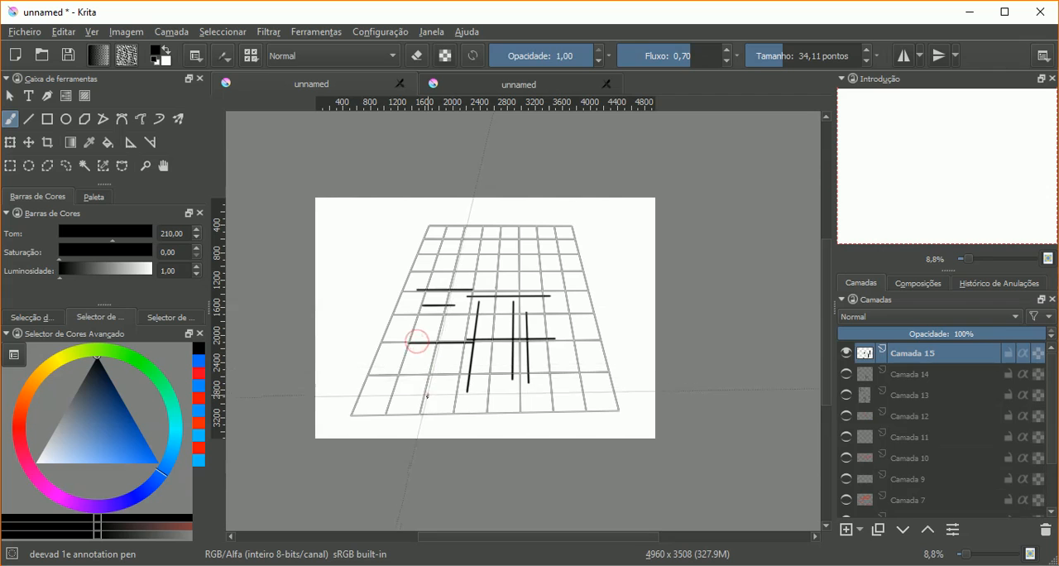
{"action": "mouse_move", "coordinate": [451, 308]}
{"action": "left_mouse_down"}
{"action": "mouse_move", "coordinate": [427, 397]}
{"action": "mouse_move", "coordinate": [443, 396]}
{"action": "left_mouse_up"}
Step: Paint black lines crossing the far end of the grid and running in depth along its right side and right edge
{"action": "left_click_drag", "start_coordinate": [535, 269], "coordinate": [455, 269]}
{"action": "mouse_move", "coordinate": [537, 237]}
{"action": "left_mouse_down"}
{"action": "mouse_move", "coordinate": [462, 237]}
{"action": "mouse_move", "coordinate": [555, 315]}
{"action": "left_mouse_up"}
{"action": "mouse_move", "coordinate": [567, 242]}
{"action": "left_mouse_down"}
{"action": "mouse_move", "coordinate": [580, 314]}
{"action": "mouse_move", "coordinate": [588, 288]}
{"action": "left_mouse_up"}
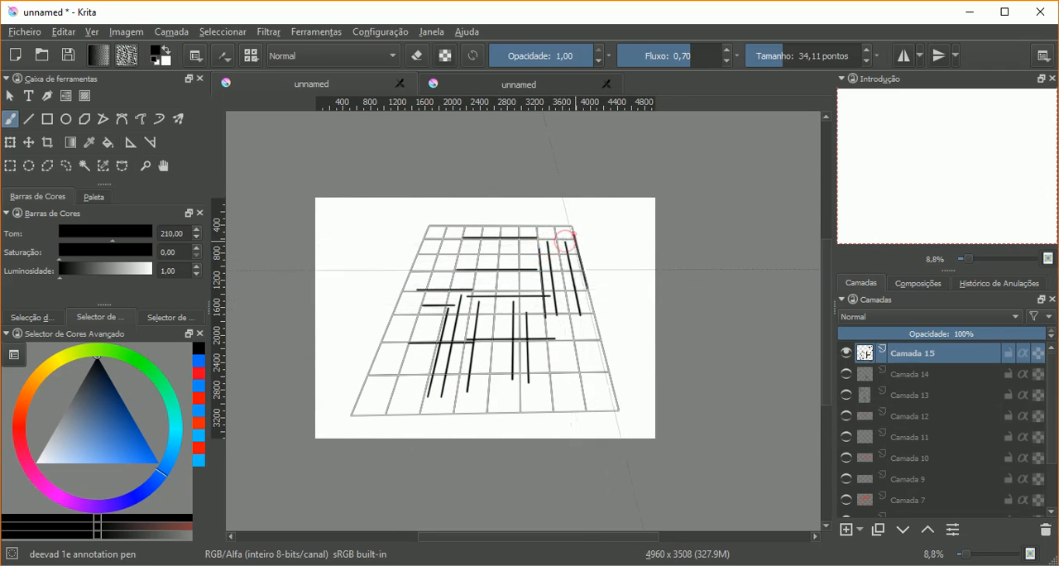
{"action": "left_click_drag", "start_coordinate": [574, 238], "coordinate": [615, 396]}
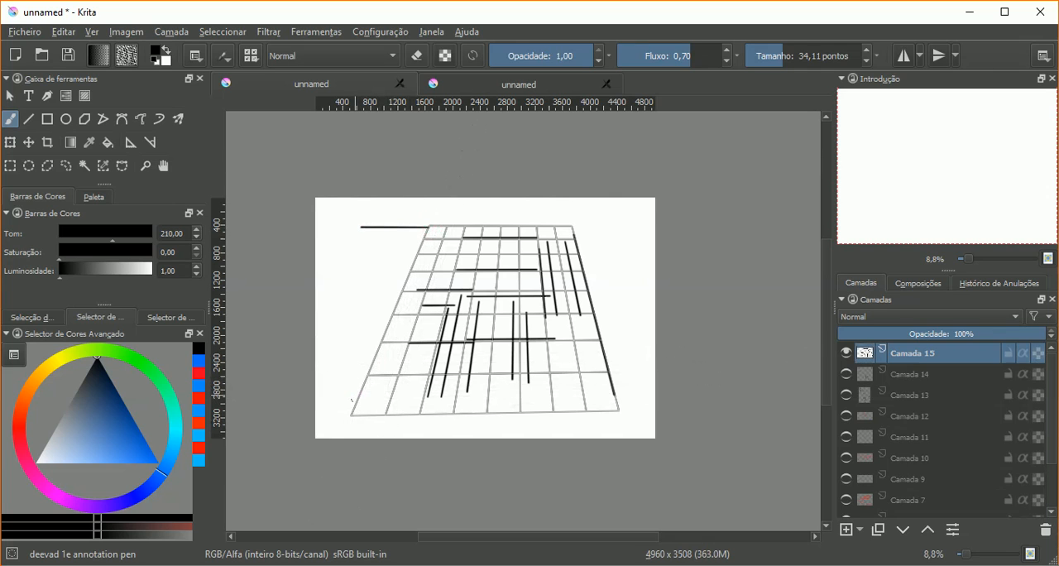
Step: Paint several long black lines converging in depth along the left side of the perspective grid
{"action": "left_click_drag", "start_coordinate": [385, 350], "coordinate": [427, 245]}
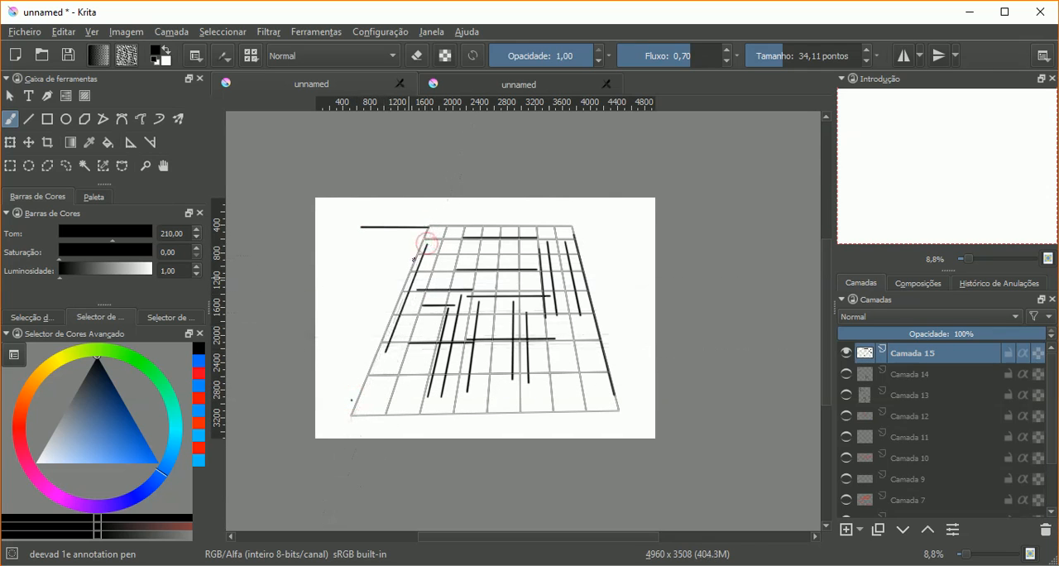
{"action": "left_click_drag", "start_coordinate": [409, 397], "coordinate": [449, 247]}
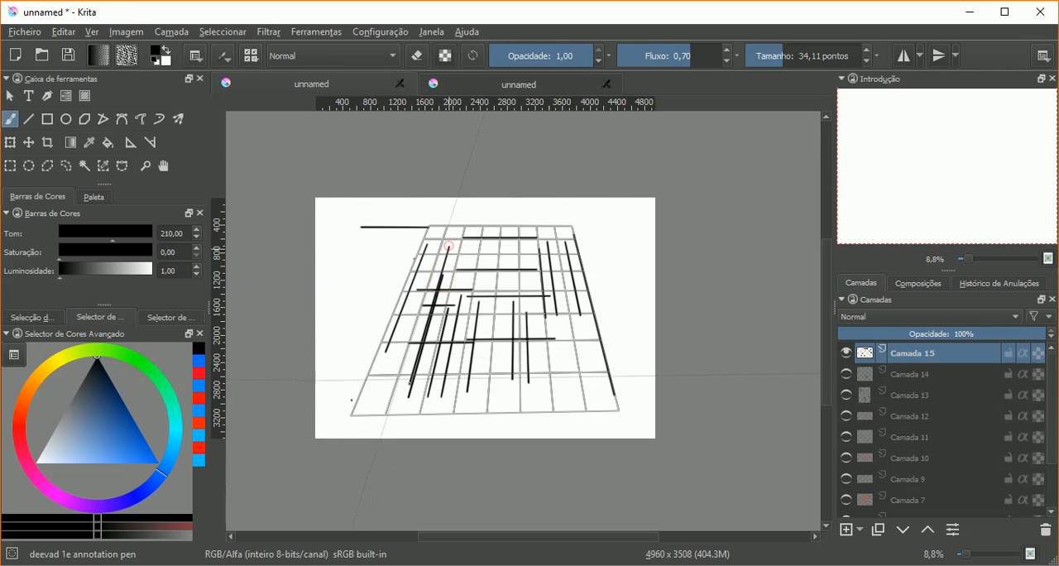
{"action": "mouse_move", "coordinate": [393, 354]}
{"action": "left_mouse_down"}
{"action": "mouse_move", "coordinate": [434, 242]}
{"action": "mouse_move", "coordinate": [383, 384]}
{"action": "left_mouse_up"}
{"action": "mouse_move", "coordinate": [452, 259]}
{"action": "left_mouse_down"}
{"action": "mouse_move", "coordinate": [419, 384]}
{"action": "mouse_move", "coordinate": [440, 401]}
{"action": "left_mouse_up"}
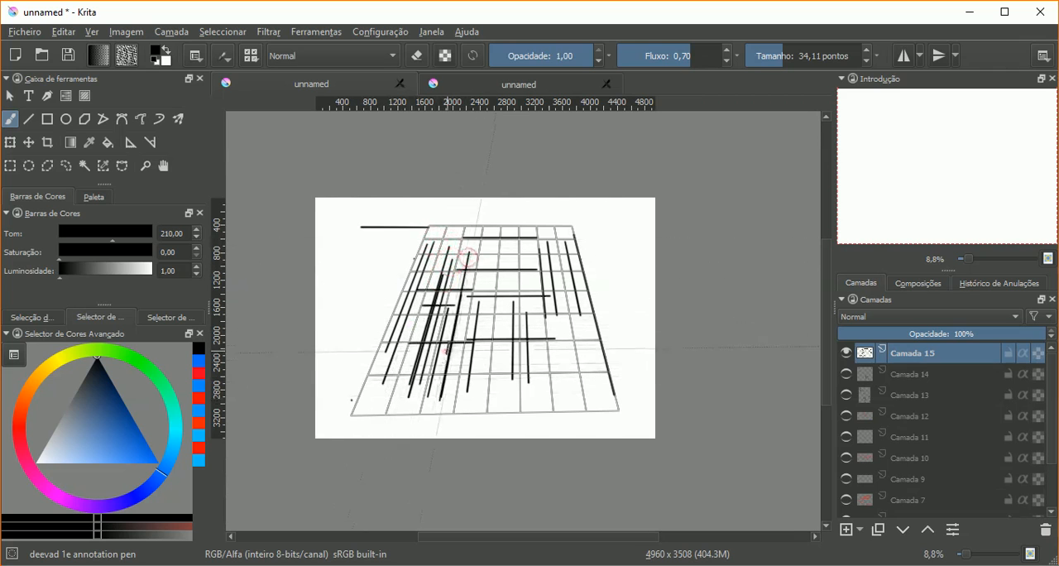
{"action": "left_click_drag", "start_coordinate": [459, 299], "coordinate": [446, 355]}
Step: Paint black crosswise lines in the grid's near right area and depth lines beside its right edge
{"action": "mouse_move", "coordinate": [479, 349]}
{"action": "left_mouse_down"}
{"action": "mouse_move", "coordinate": [550, 348]}
{"action": "mouse_move", "coordinate": [583, 349]}
{"action": "left_mouse_up"}
{"action": "mouse_move", "coordinate": [497, 368]}
{"action": "left_mouse_down"}
{"action": "mouse_move", "coordinate": [586, 368]}
{"action": "mouse_move", "coordinate": [579, 379]}
{"action": "left_mouse_up"}
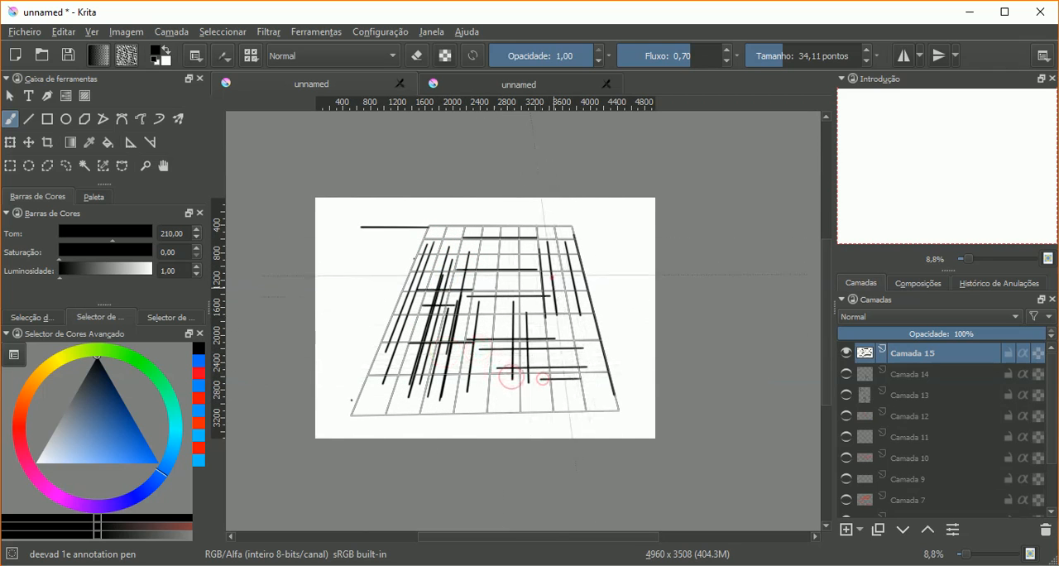
{"action": "left_click_drag", "start_coordinate": [556, 309], "coordinate": [562, 354]}
{"action": "left_click_drag", "start_coordinate": [565, 265], "coordinate": [584, 355]}
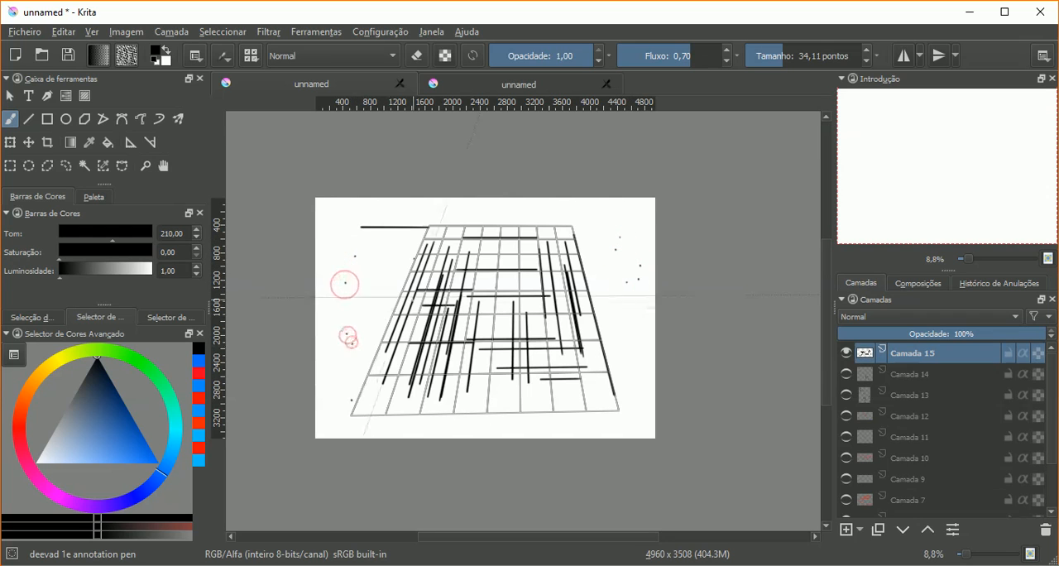
Step: Dab black dots outside the grid and paint short crosswise and depth lines in its upper centre
{"action": "left_click", "coordinate": [353, 343]}
{"action": "left_click_drag", "start_coordinate": [503, 255], "coordinate": [500, 328]}
{"action": "left_click_drag", "start_coordinate": [517, 247], "coordinate": [517, 319]}
{"action": "mouse_move", "coordinate": [456, 270]}
{"action": "left_mouse_down"}
{"action": "mouse_move", "coordinate": [525, 271]}
{"action": "mouse_move", "coordinate": [540, 250]}
{"action": "left_mouse_up"}
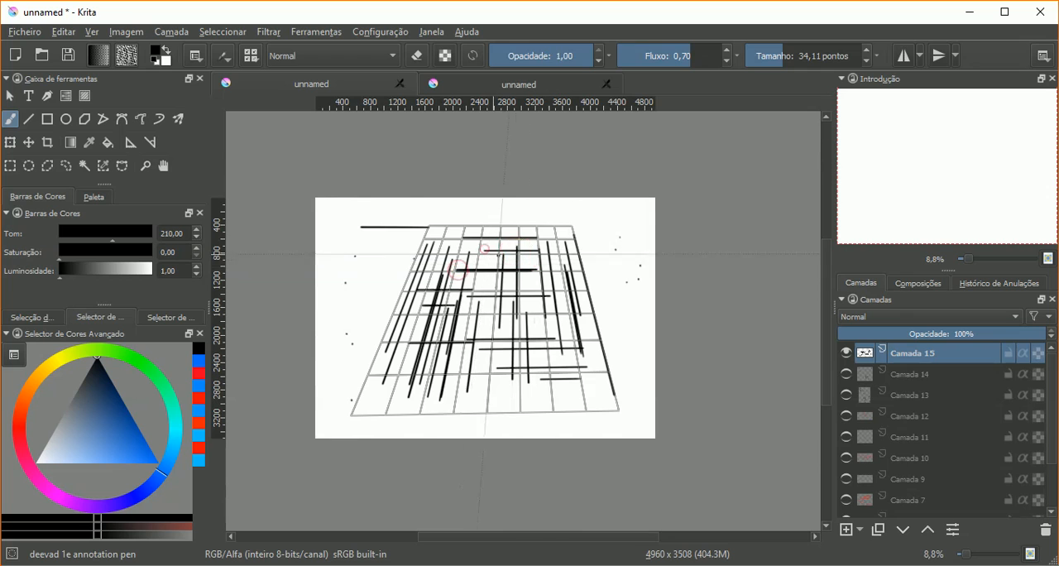
{"action": "mouse_move", "coordinate": [472, 246]}
{"action": "left_mouse_down"}
{"action": "mouse_move", "coordinate": [541, 247]}
{"action": "mouse_move", "coordinate": [491, 245]}
{"action": "left_mouse_up"}
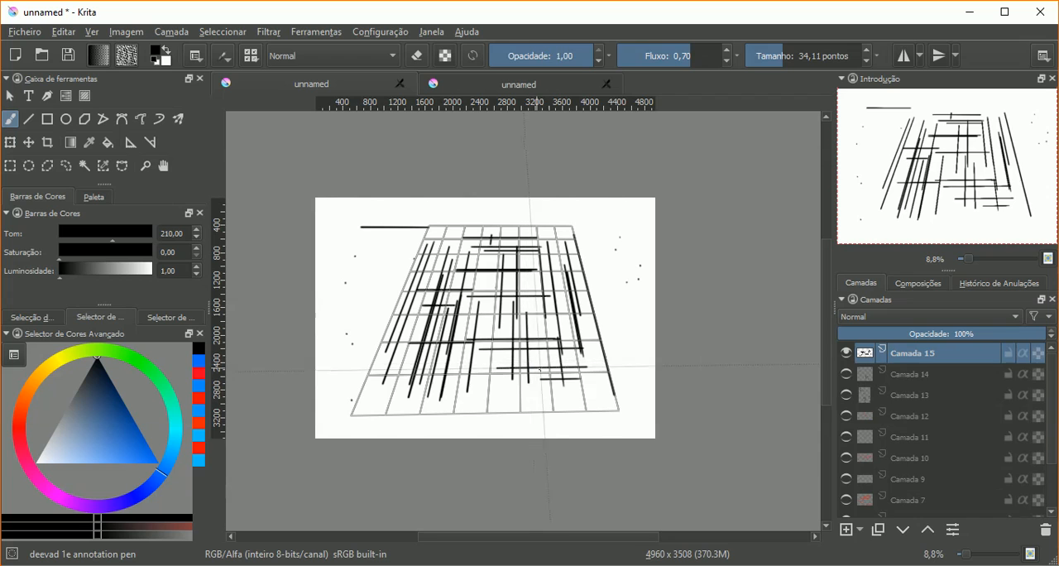
{"action": "left_click", "coordinate": [881, 561]}
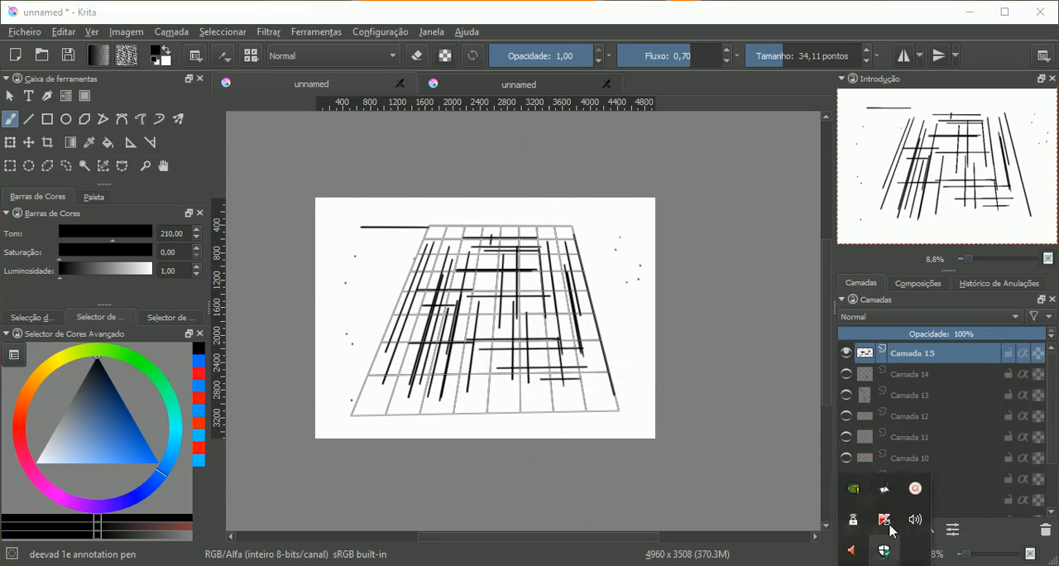
{"action": "left_click", "coordinate": [916, 491]}
{"action": "left_click", "coordinate": [965, 542]}
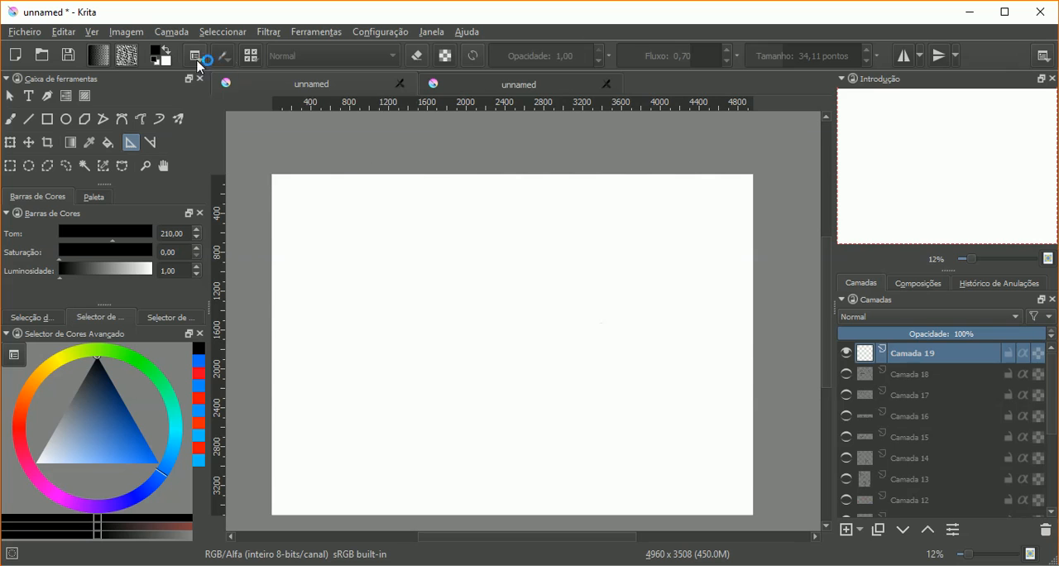
Step: Place a fisheye assistant on the blank canvas, with a vertical axis near the centre and a tall, narrow ellipse around it
{"action": "left_click", "coordinate": [196, 56]}
{"action": "left_click", "coordinate": [264, 88]}
{"action": "left_click", "coordinate": [488, 446]}
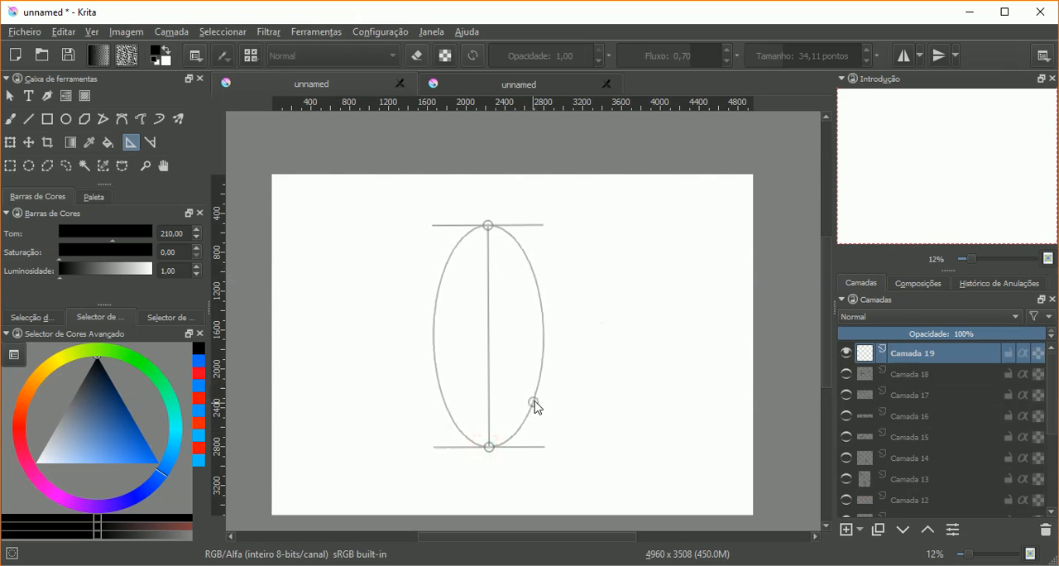
{"action": "left_click", "coordinate": [535, 402]}
Step: Paint a bright red ellipse with the freehand brush on Camada 19, guided by the assistant just inside its outline
{"action": "left_click", "coordinate": [10, 118]}
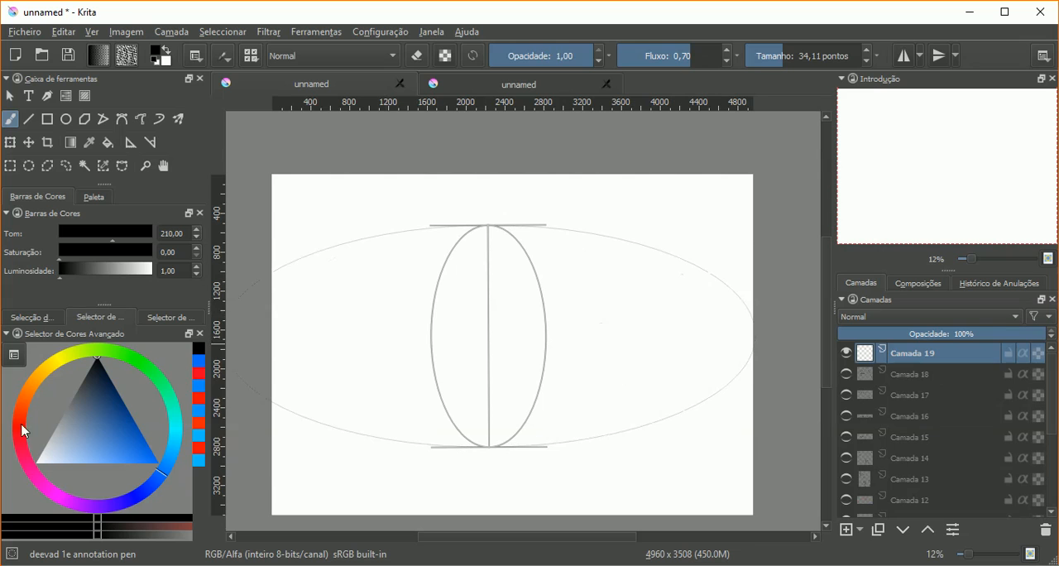
{"action": "left_click_drag", "start_coordinate": [483, 227], "coordinate": [465, 282]}
{"action": "key", "text": "ctrl+z"}
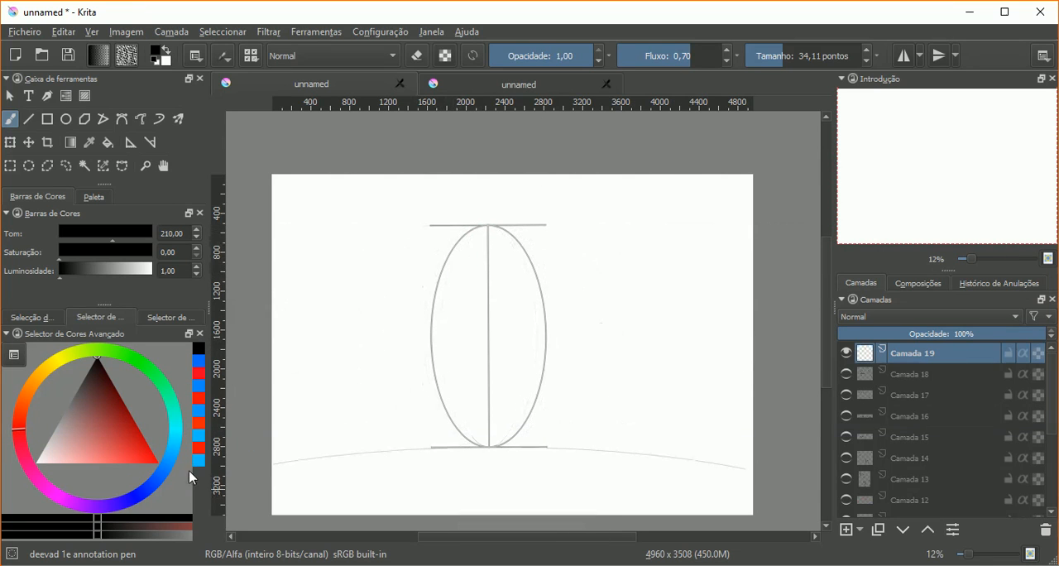
{"action": "left_click", "coordinate": [157, 461]}
{"action": "mouse_move", "coordinate": [481, 226]}
{"action": "left_mouse_down"}
{"action": "mouse_move", "coordinate": [446, 273]}
{"action": "mouse_move", "coordinate": [436, 343]}
{"action": "mouse_move", "coordinate": [459, 429]}
{"action": "mouse_move", "coordinate": [517, 432]}
{"action": "mouse_move", "coordinate": [526, 260]}
{"action": "left_mouse_up"}
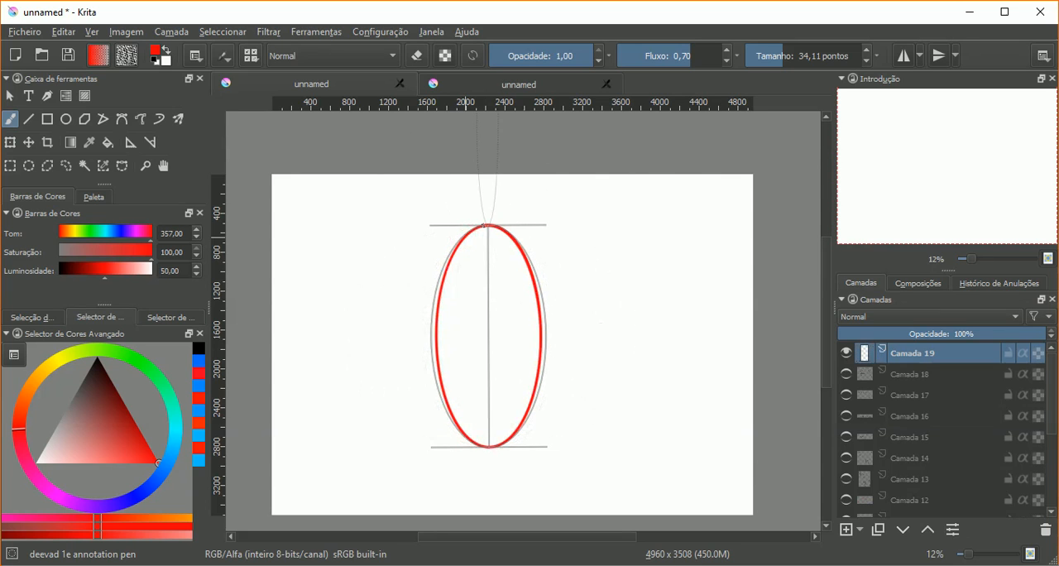
Step: Paint red horizontal strokes along the assistant's guide lines at the top and bottom of the ellipse
{"action": "left_click_drag", "start_coordinate": [501, 224], "coordinate": [535, 225]}
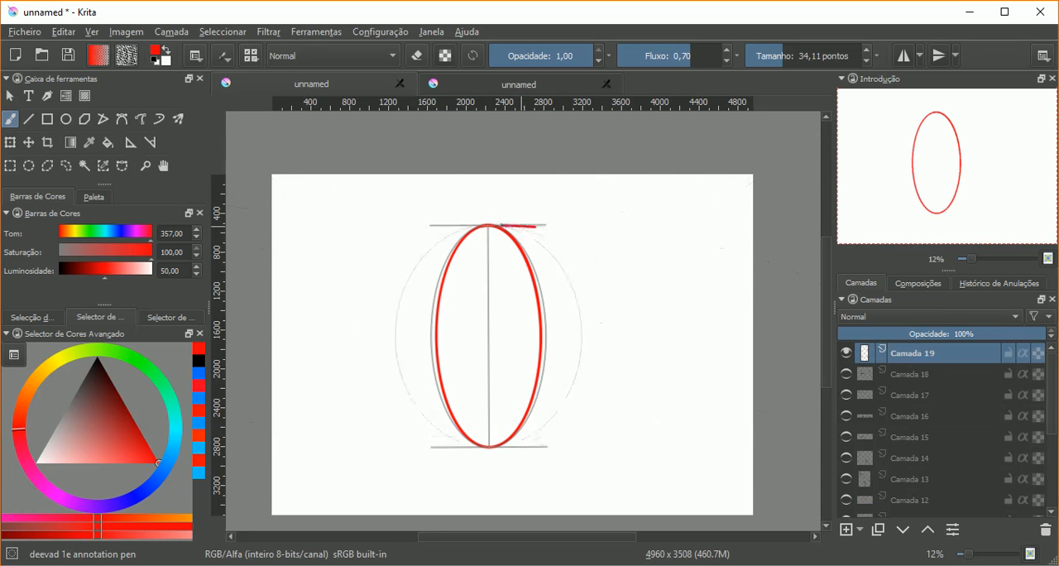
{"action": "left_click_drag", "start_coordinate": [463, 226], "coordinate": [425, 230]}
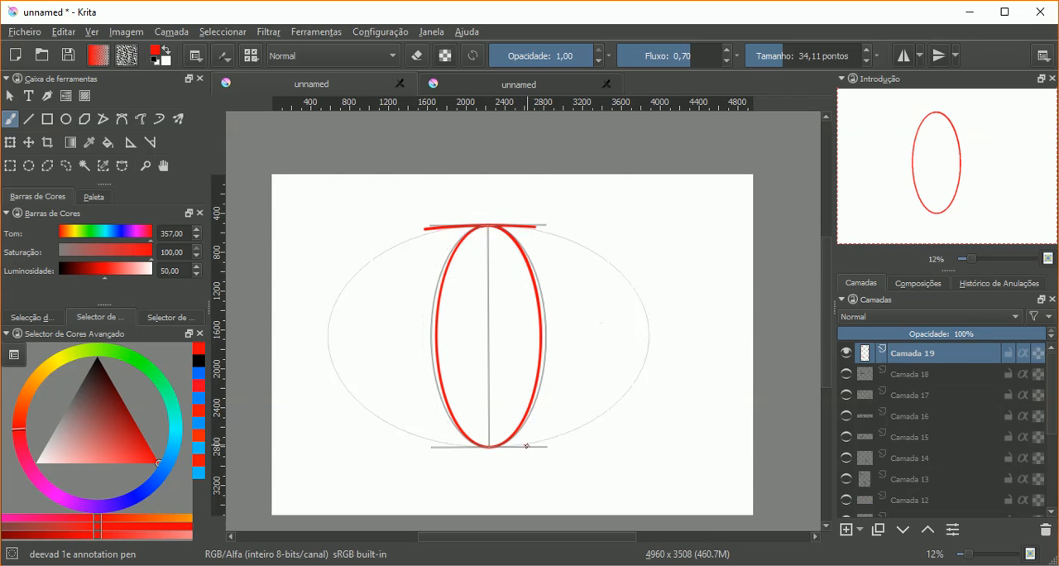
{"action": "left_click_drag", "start_coordinate": [547, 446], "coordinate": [431, 447]}
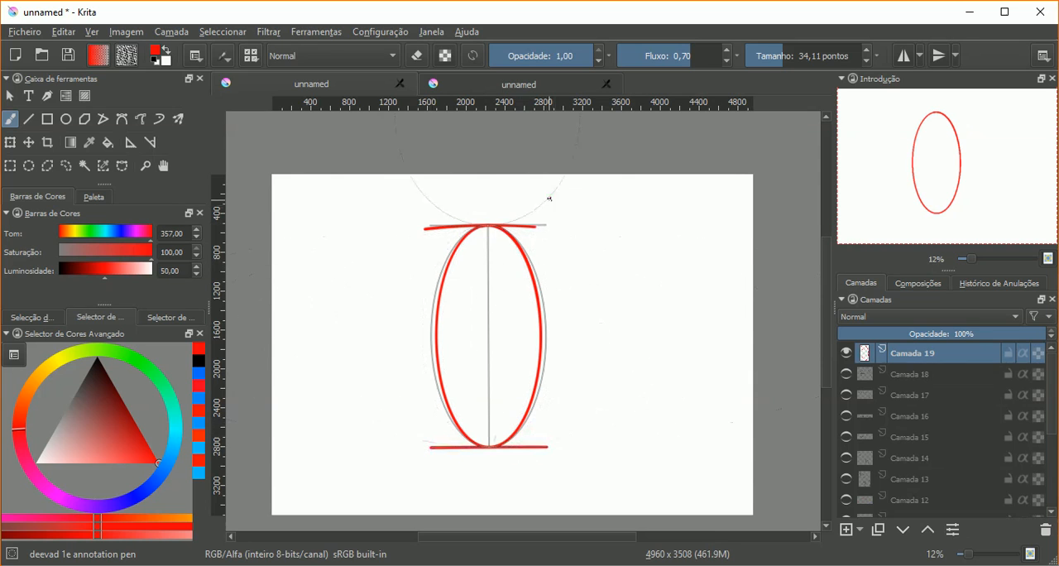
{"action": "left_click_drag", "start_coordinate": [533, 225], "coordinate": [543, 226]}
{"action": "left_click_drag", "start_coordinate": [441, 226], "coordinate": [423, 228]}
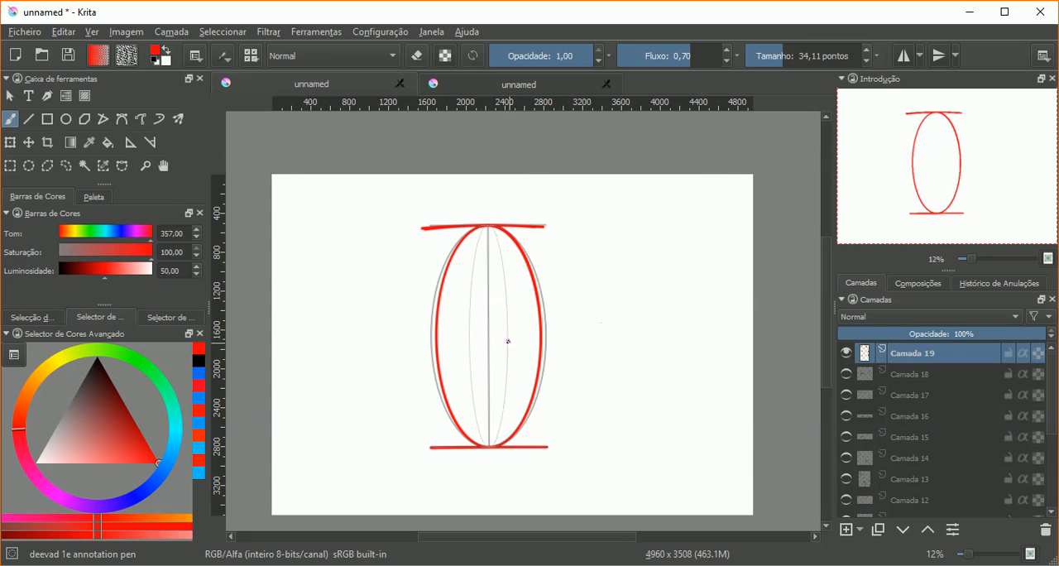
Step: Turn off the brush's snapping to assistants in the stroke smoothing settings
{"action": "left_click", "coordinate": [200, 62]}
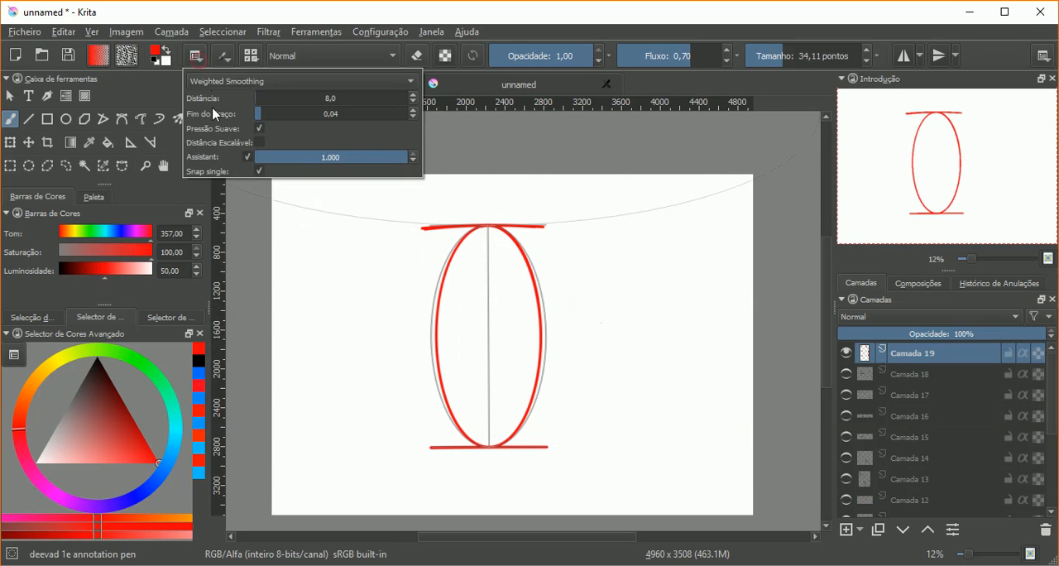
{"action": "left_click", "coordinate": [249, 154]}
{"action": "left_click", "coordinate": [231, 14]}
Step: Draw two small blue ovals inside the ellipse, with an arrow pointing at one of them and the handwritten label "PÉ"
{"action": "left_click", "coordinate": [171, 467]}
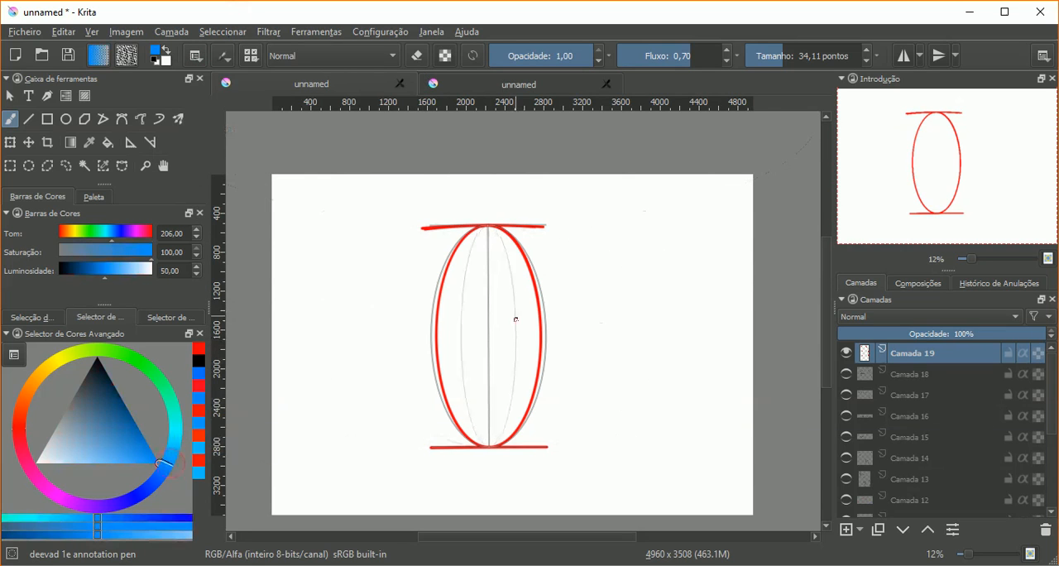
{"action": "mouse_move", "coordinate": [507, 324]}
{"action": "left_mouse_down"}
{"action": "mouse_move", "coordinate": [468, 323]}
{"action": "mouse_move", "coordinate": [527, 324]}
{"action": "mouse_move", "coordinate": [521, 331]}
{"action": "left_mouse_up"}
{"action": "left_click_drag", "start_coordinate": [532, 330], "coordinate": [593, 329]}
{"action": "mouse_move", "coordinate": [608, 309]}
{"action": "left_mouse_down"}
{"action": "mouse_move", "coordinate": [608, 323]}
{"action": "mouse_move", "coordinate": [630, 326]}
{"action": "left_mouse_up"}
{"action": "left_click_drag", "start_coordinate": [621, 317], "coordinate": [631, 316]}
{"action": "left_click_drag", "start_coordinate": [622, 309], "coordinate": [628, 301]}
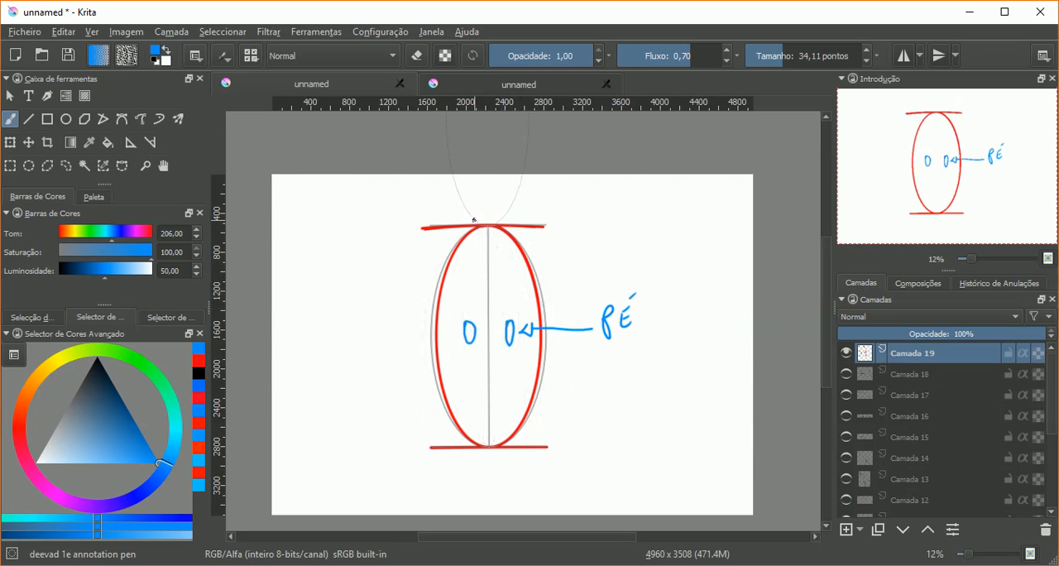
Step: Draw an orange half sun with short rays above the red line at the top of the ellipse
{"action": "left_click", "coordinate": [46, 370]}
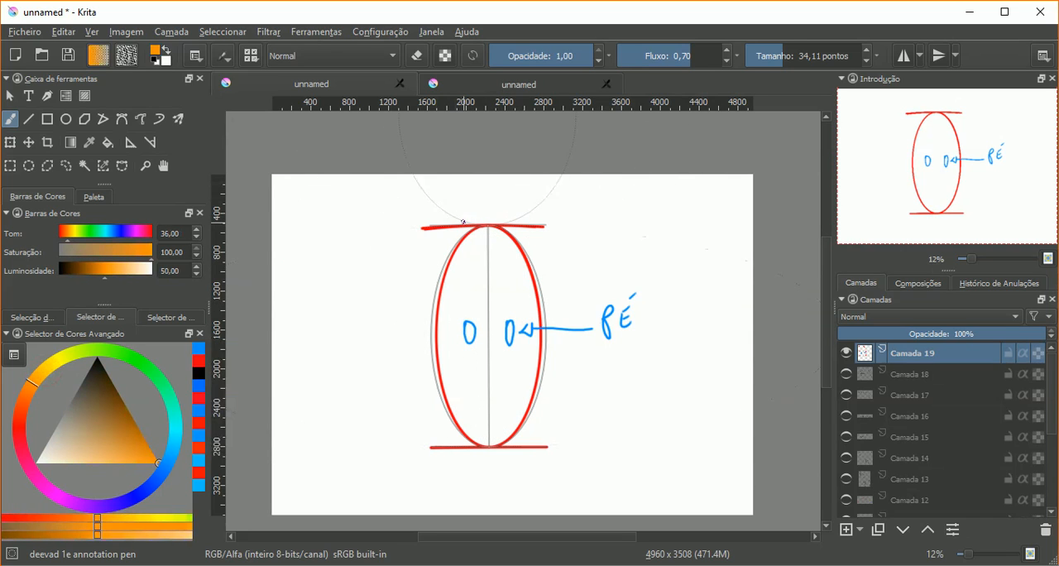
{"action": "mouse_move", "coordinate": [484, 196]}
{"action": "left_mouse_down"}
{"action": "mouse_move", "coordinate": [516, 220]}
{"action": "mouse_move", "coordinate": [505, 184]}
{"action": "left_mouse_up"}
{"action": "left_click_drag", "start_coordinate": [488, 191], "coordinate": [460, 195]}
{"action": "left_click_drag", "start_coordinate": [456, 209], "coordinate": [448, 206]}
{"action": "left_click_drag", "start_coordinate": [452, 215], "coordinate": [445, 215]}
{"action": "left_click_drag", "start_coordinate": [453, 220], "coordinate": [444, 220]}
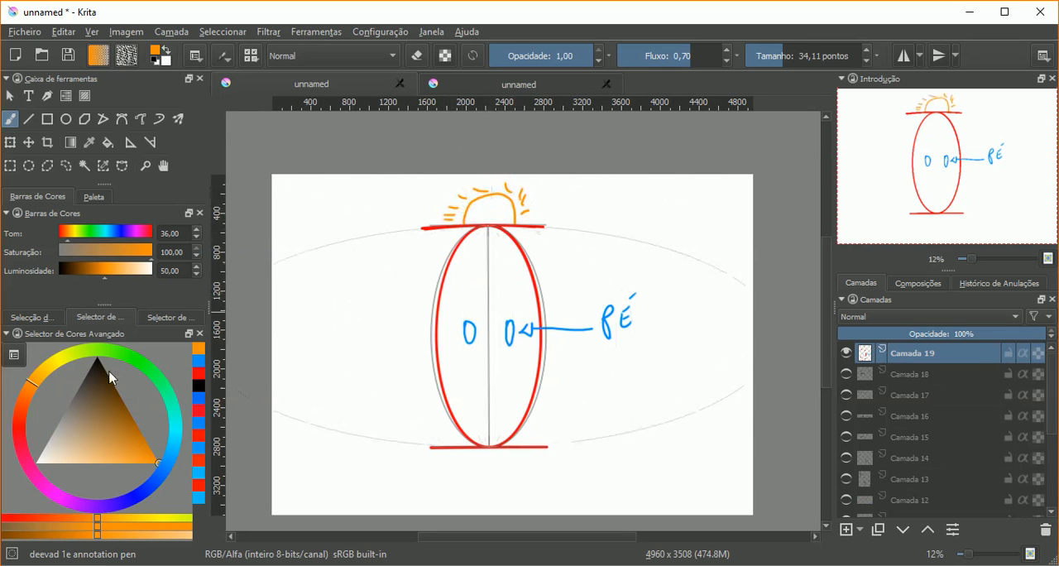
Step: Set the brush colour to magenta with hue 316 and saturation 71, and the brush size to 105,80 points
{"action": "left_click", "coordinate": [42, 482]}
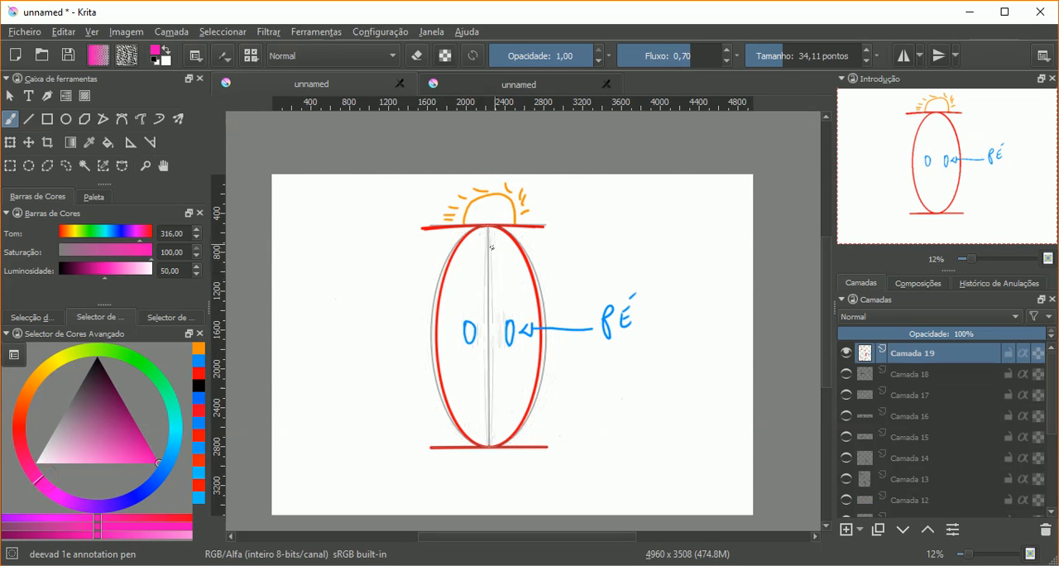
{"action": "left_click", "coordinate": [130, 446]}
{"action": "left_click", "coordinate": [799, 55]}
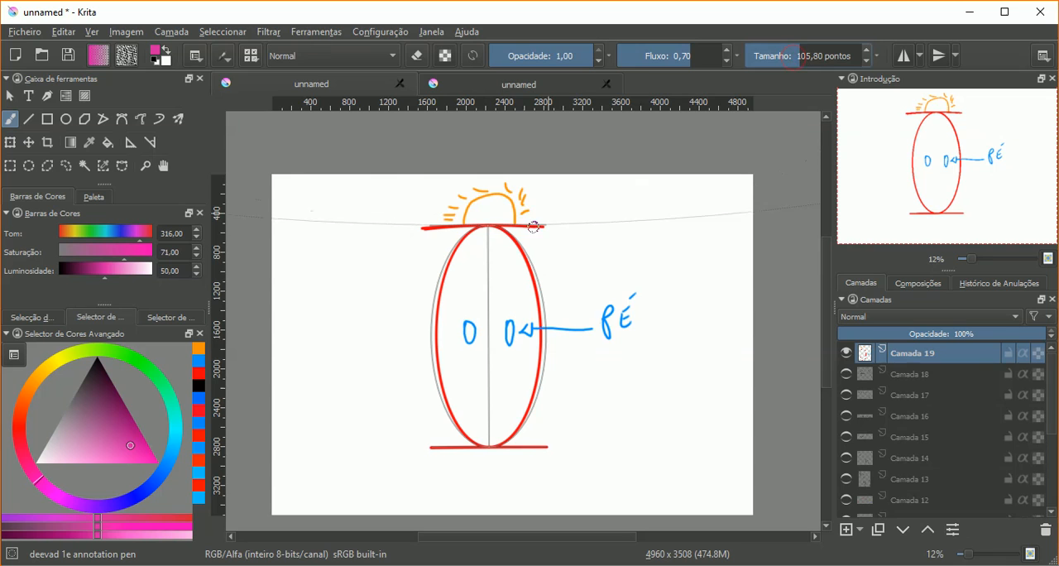
Step: Turn the brush's snapping to assistants back on in the stroke smoothing settings
{"action": "left_click", "coordinate": [199, 58]}
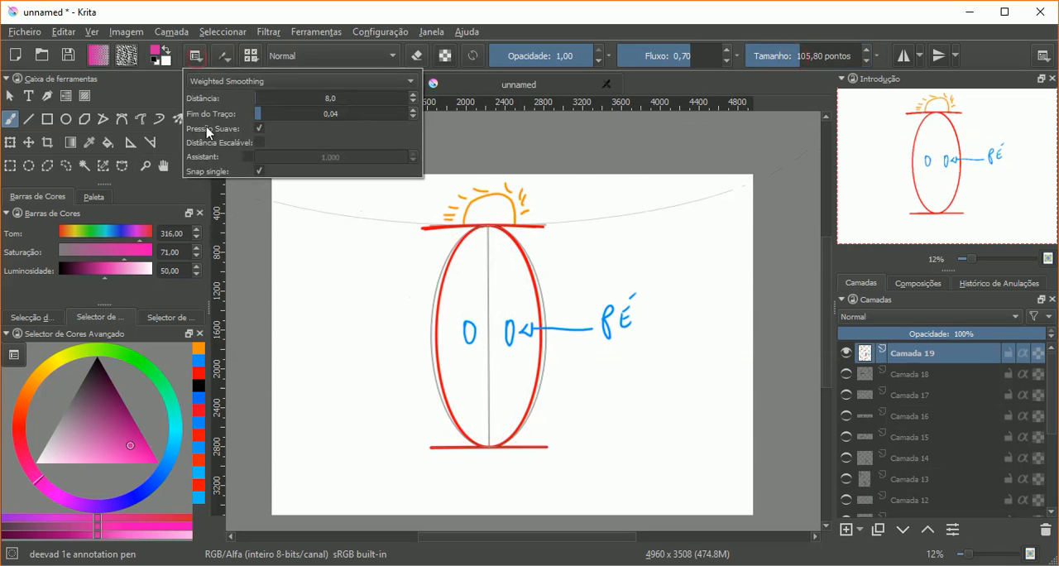
{"action": "left_click", "coordinate": [247, 153]}
{"action": "left_click", "coordinate": [283, 30]}
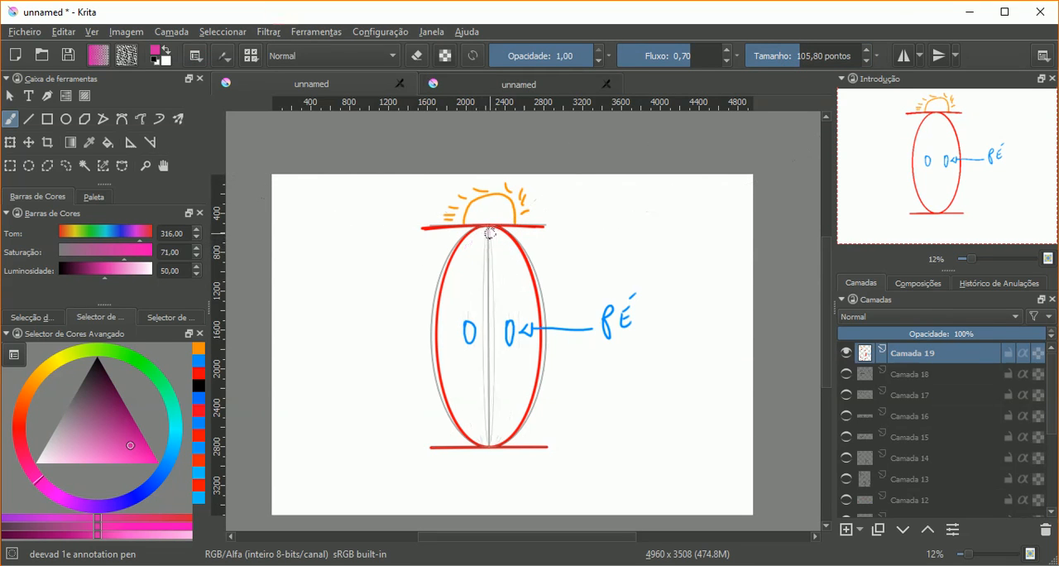
Step: Paint a dashed magenta vertical line down the centre of the ellipse, following the fisheye assistant's middle guide
{"action": "left_click_drag", "start_coordinate": [489, 229], "coordinate": [488, 283]}
{"action": "key", "text": "ctrl+z"}
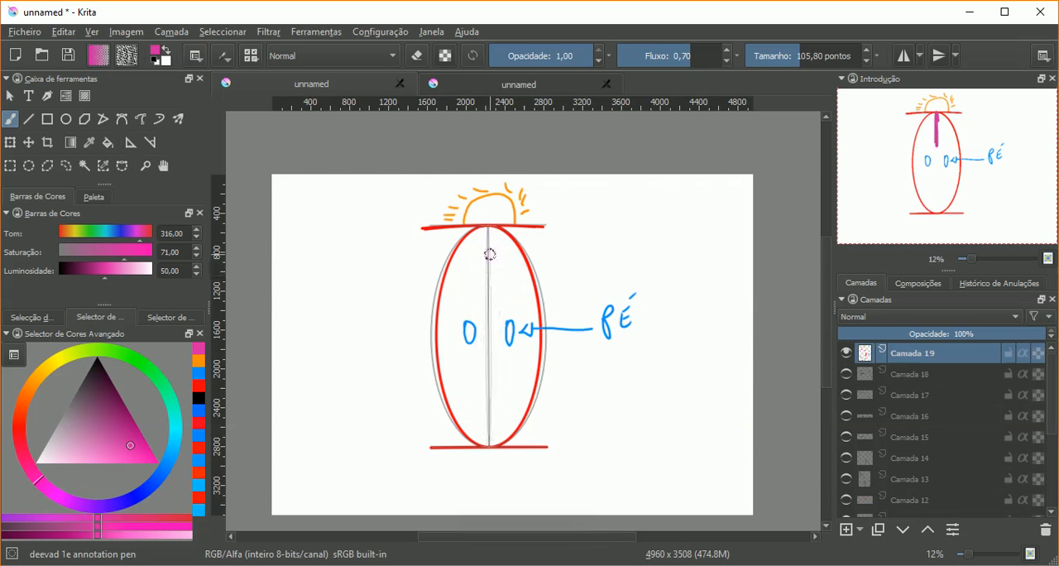
{"action": "left_click_drag", "start_coordinate": [488, 241], "coordinate": [490, 291]}
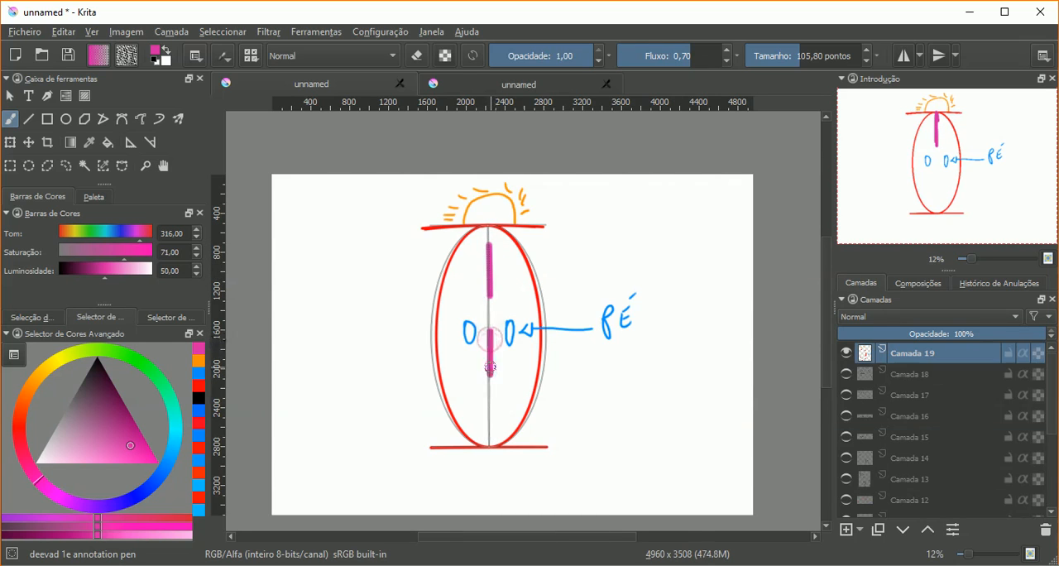
{"action": "key", "text": "ctrl+z"}
{"action": "left_click_drag", "start_coordinate": [489, 403], "coordinate": [490, 446]}
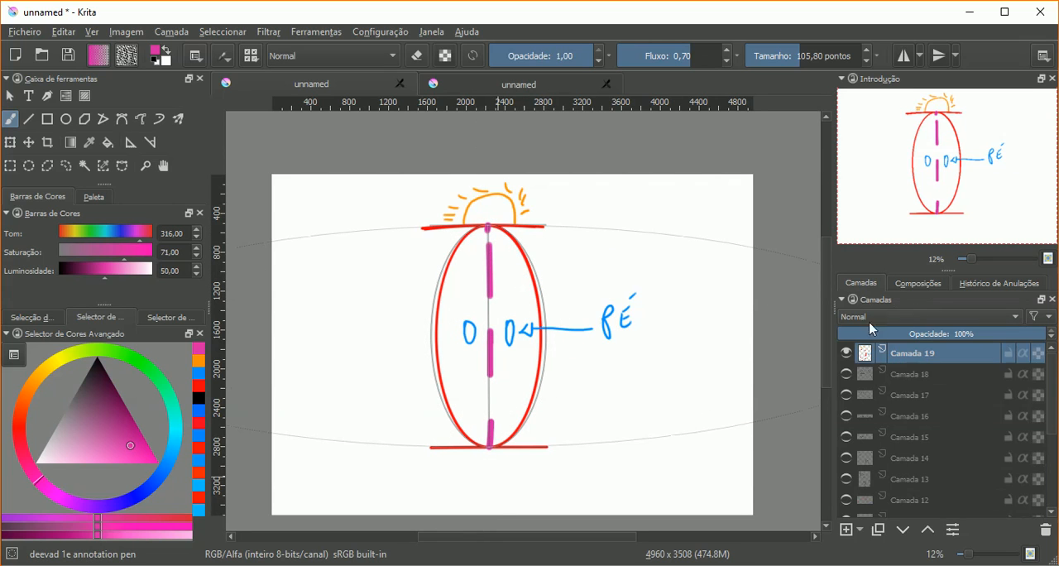
Step: On a new layer, with Camada 19 hidden, paint a thick black ellipse around the fisheye assistant using the default black colour
{"action": "left_click", "coordinate": [846, 531]}
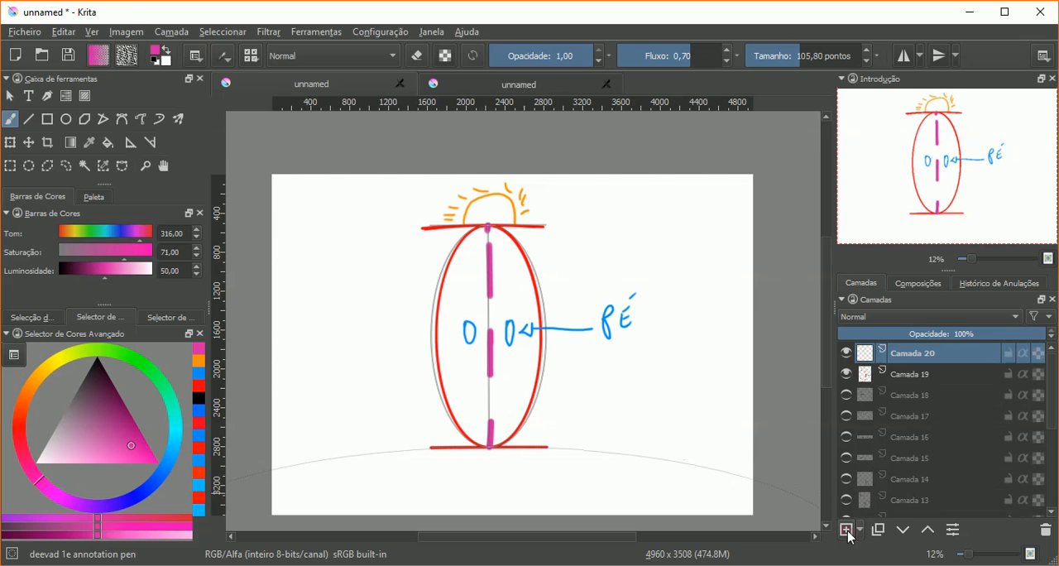
{"action": "left_click", "coordinate": [847, 376]}
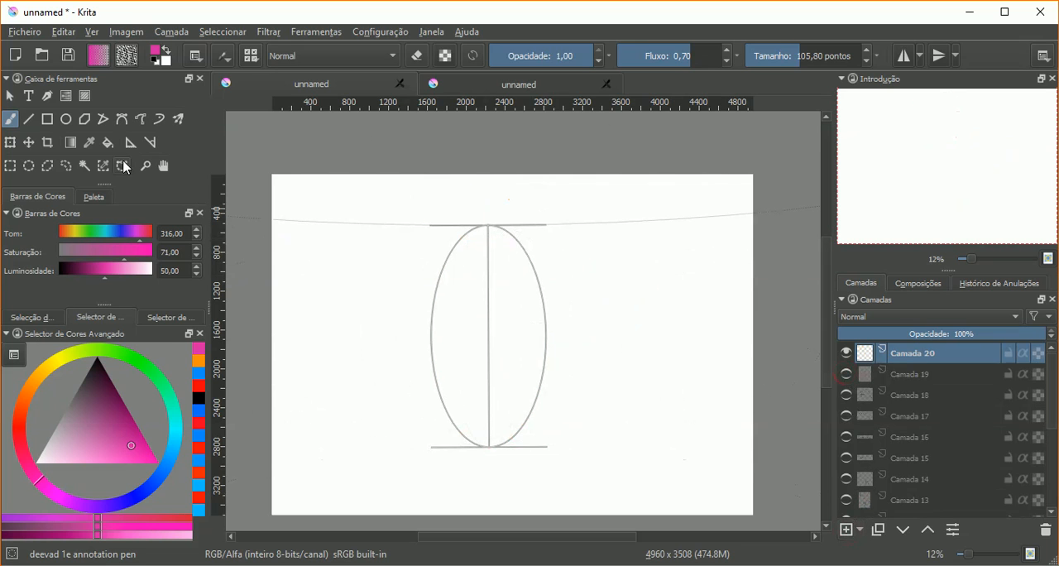
{"action": "key", "text": "d"}
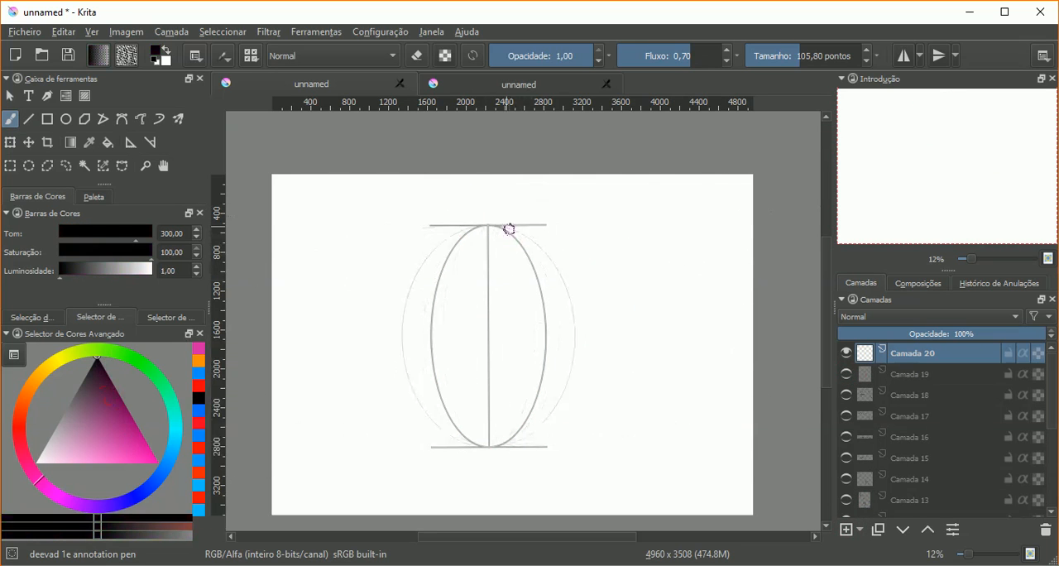
{"action": "left_click", "coordinate": [498, 226]}
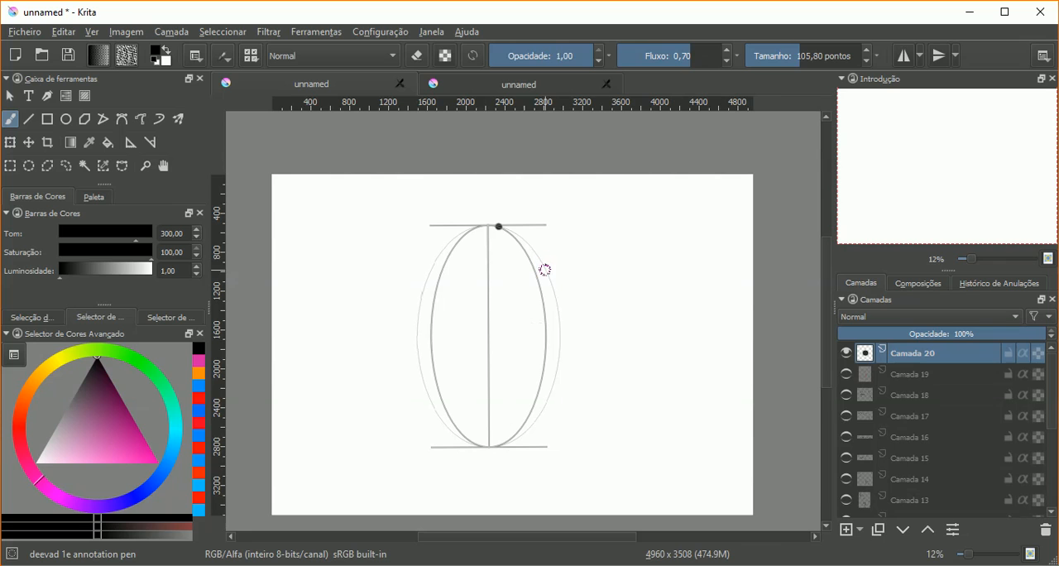
{"action": "mouse_move", "coordinate": [499, 226]}
{"action": "left_mouse_down"}
{"action": "mouse_move", "coordinate": [551, 259]}
{"action": "mouse_move", "coordinate": [561, 293]}
{"action": "mouse_move", "coordinate": [515, 442]}
{"action": "mouse_move", "coordinate": [414, 279]}
{"action": "mouse_move", "coordinate": [497, 222]}
{"action": "left_mouse_up"}
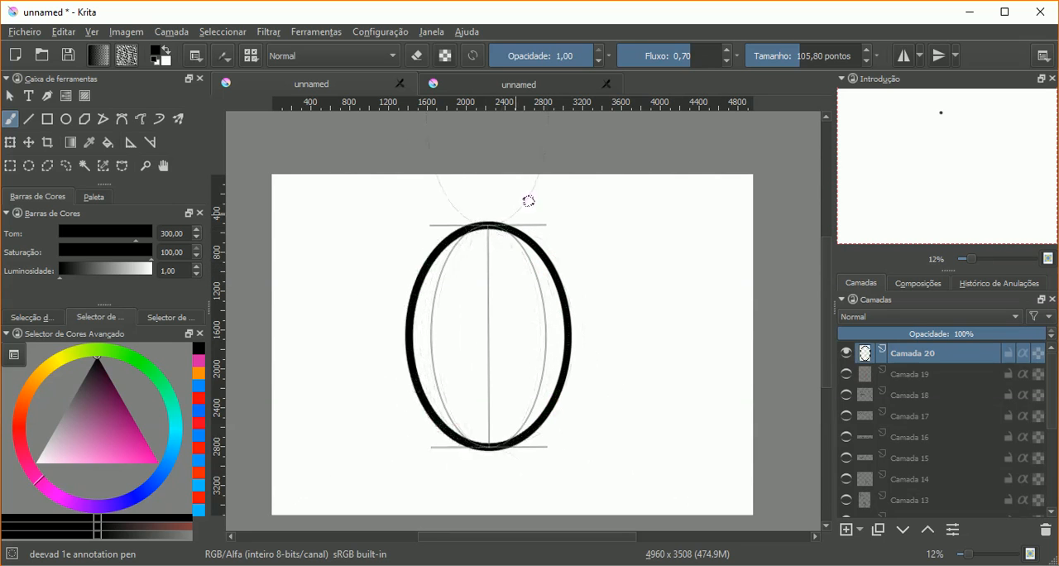
Step: With a 36,29-point brush, paint eight short curved dashes and two long central arcs inside the ellipse, following the fisheye guides
{"action": "left_click", "coordinate": [786, 62]}
{"action": "left_click", "coordinate": [783, 59]}
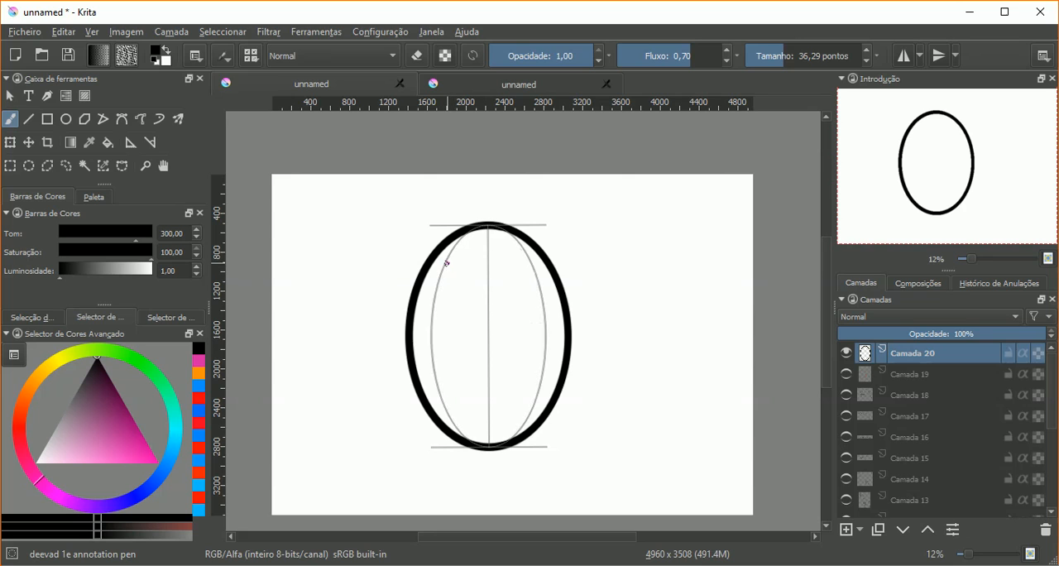
{"action": "left_click_drag", "start_coordinate": [450, 256], "coordinate": [439, 288]}
{"action": "left_click_drag", "start_coordinate": [437, 380], "coordinate": [449, 415]}
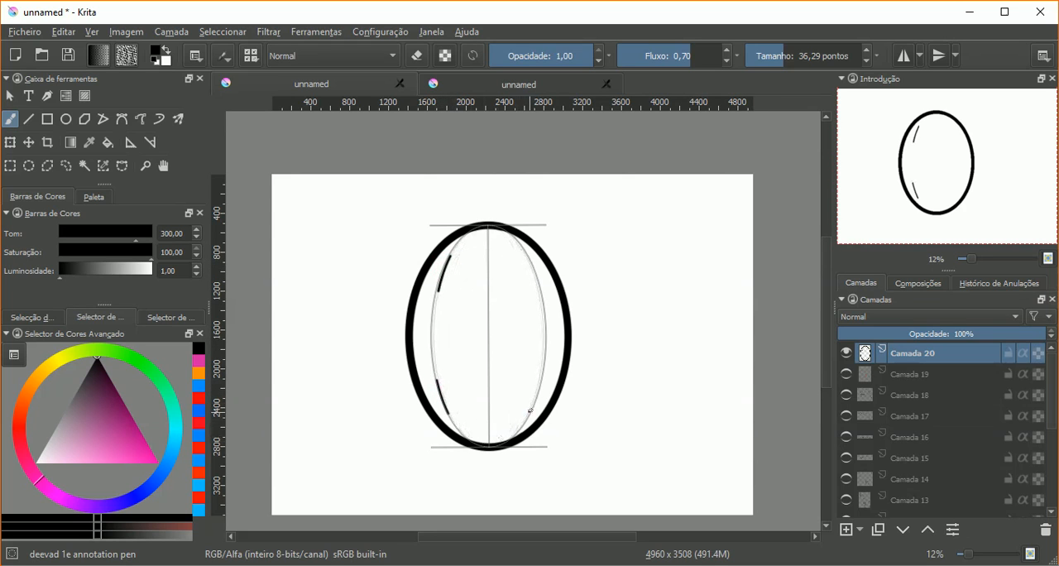
{"action": "left_click_drag", "start_coordinate": [527, 256], "coordinate": [539, 287]}
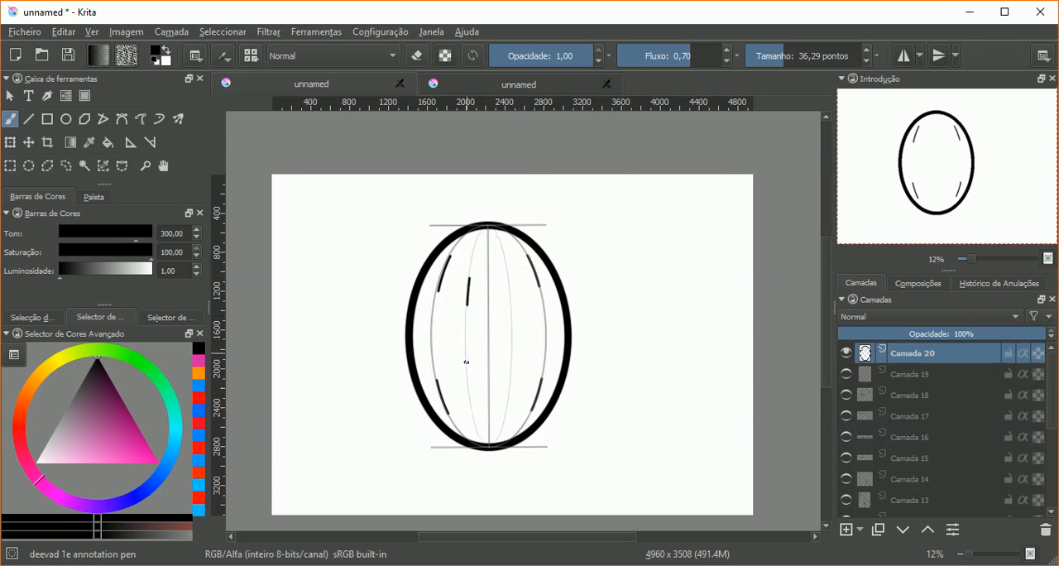
{"action": "left_click_drag", "start_coordinate": [469, 402], "coordinate": [473, 415]}
{"action": "left_click_drag", "start_coordinate": [518, 364], "coordinate": [514, 398]}
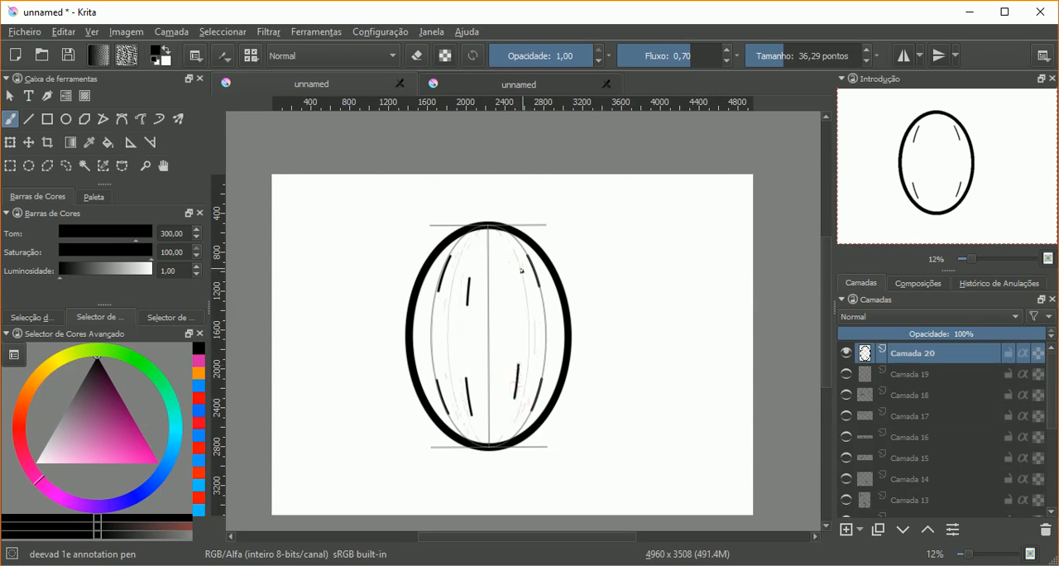
{"action": "left_click_drag", "start_coordinate": [507, 274], "coordinate": [505, 263]}
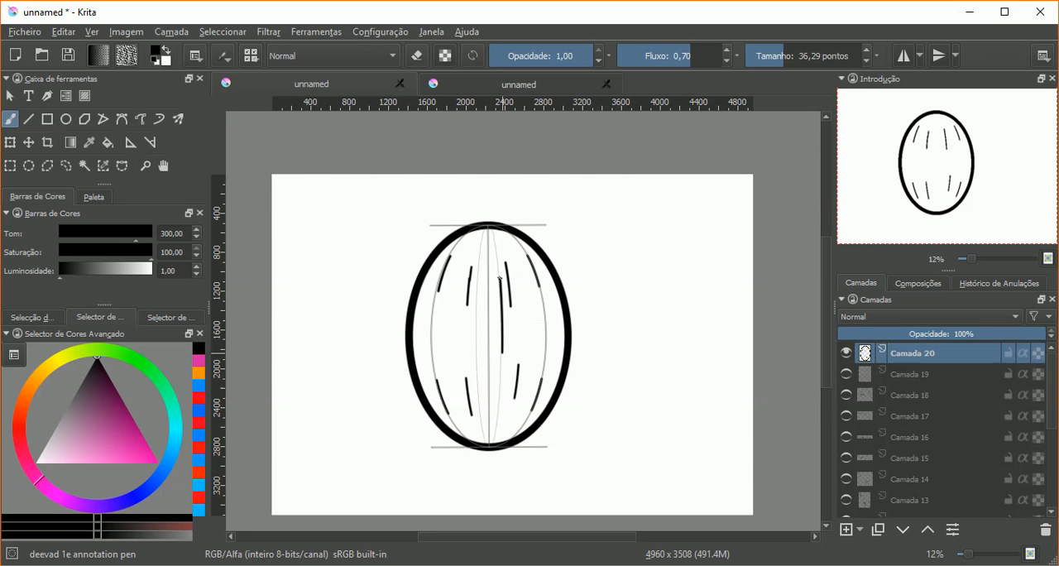
{"action": "left_click_drag", "start_coordinate": [488, 235], "coordinate": [483, 433]}
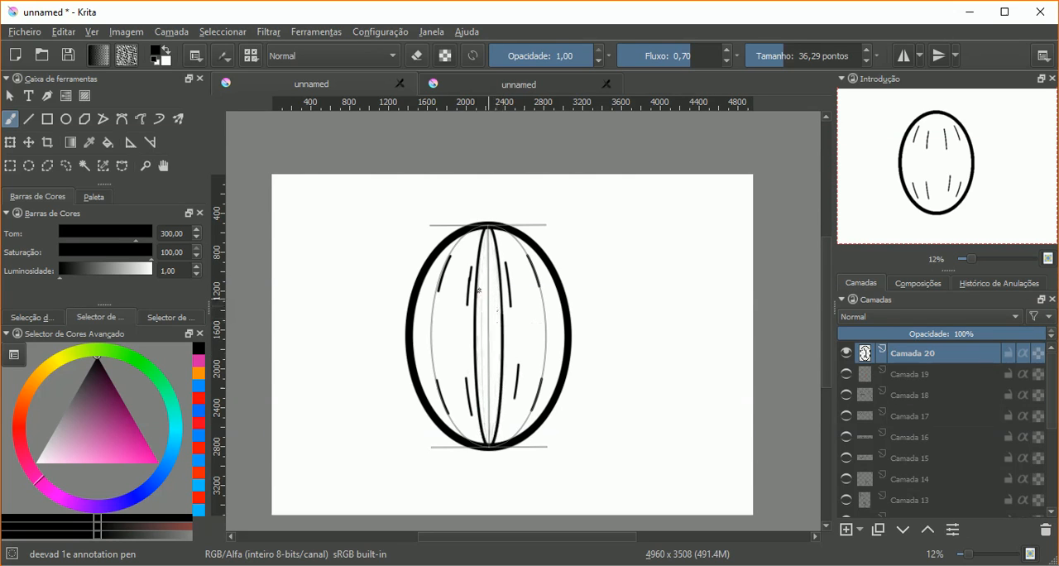
Step: Try to join the two upper-left dashes with freehand cross strokes, without snapping to the assistant
{"action": "left_click", "coordinate": [196, 56]}
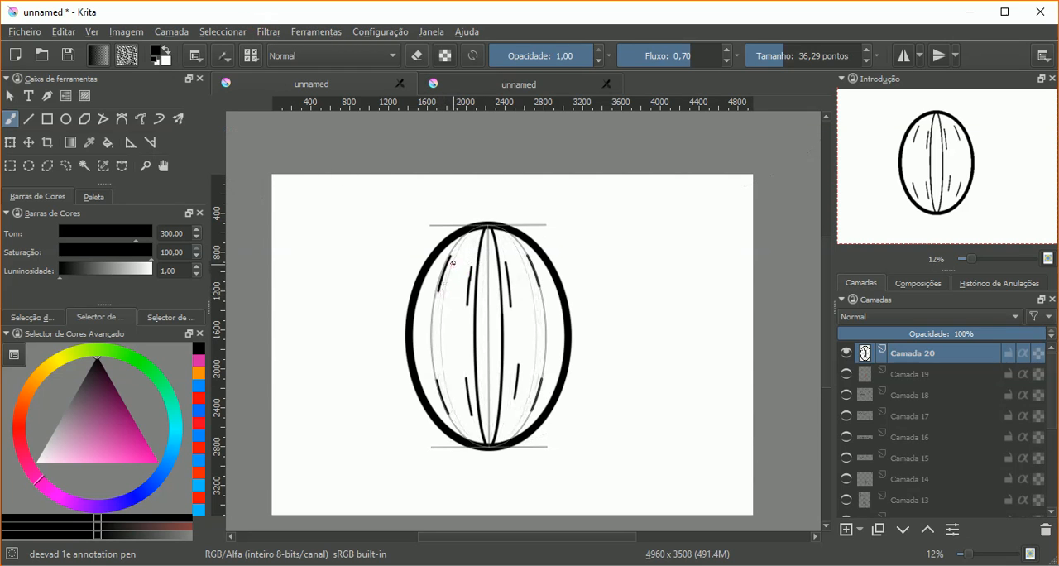
{"action": "mouse_move", "coordinate": [452, 258]}
{"action": "left_mouse_down"}
{"action": "mouse_move", "coordinate": [469, 266]}
{"action": "mouse_move", "coordinate": [445, 291]}
{"action": "left_mouse_up"}
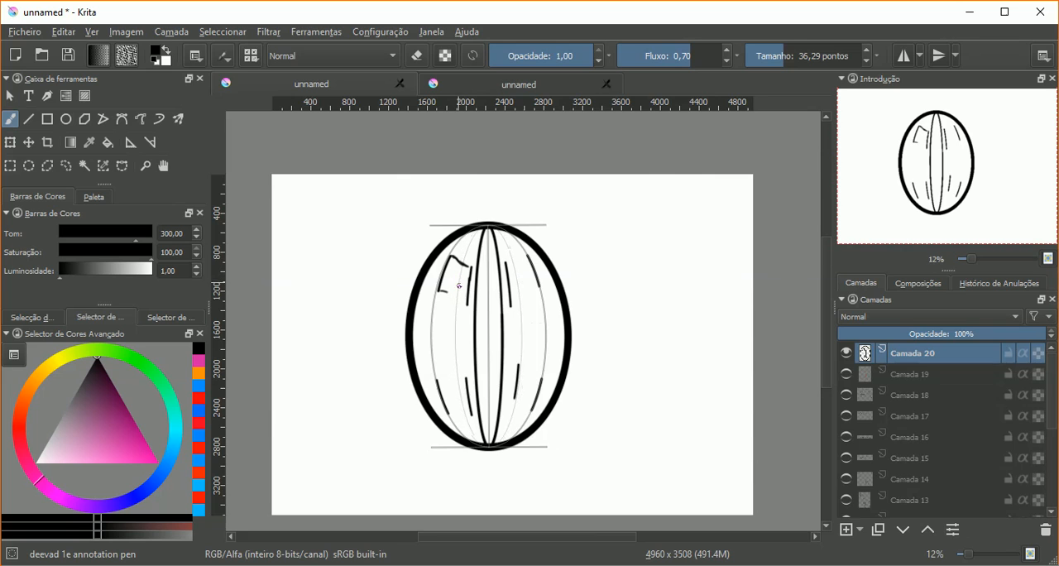
{"action": "key", "text": "minus"}
{"action": "key", "text": "plus"}
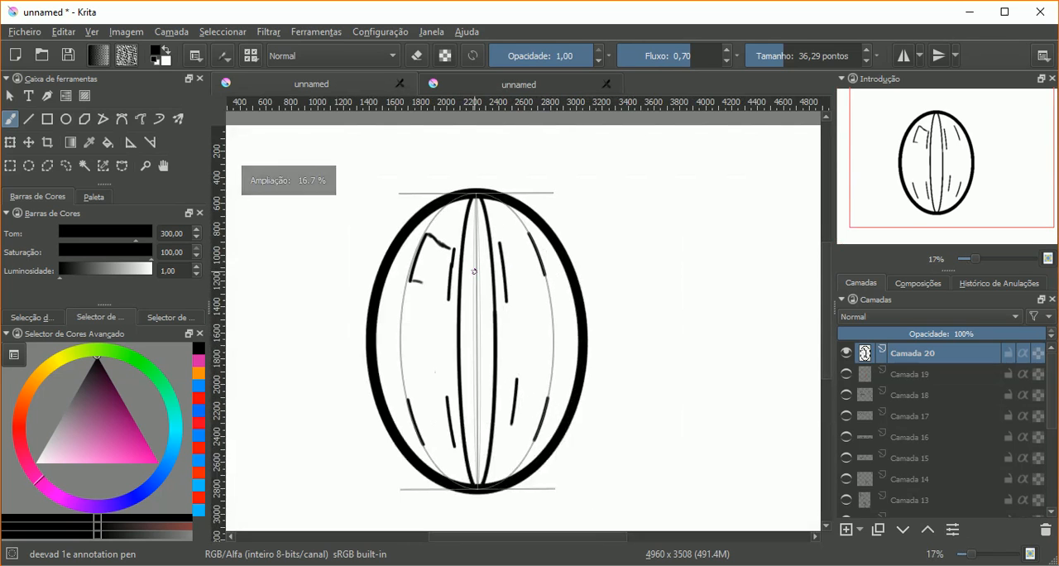
{"action": "key", "text": "ctrl+shift+z"}
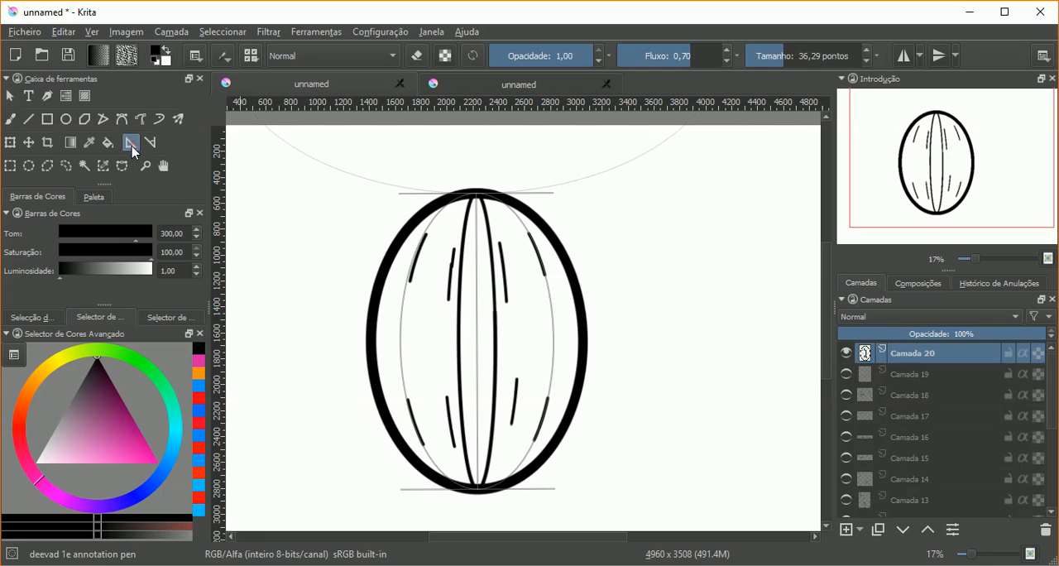
Step: Add a second fisheye assistant lying horizontally across the middle of the black ellipse and extending past both sides
{"action": "left_click", "coordinate": [130, 144]}
{"action": "left_click", "coordinate": [643, 348]}
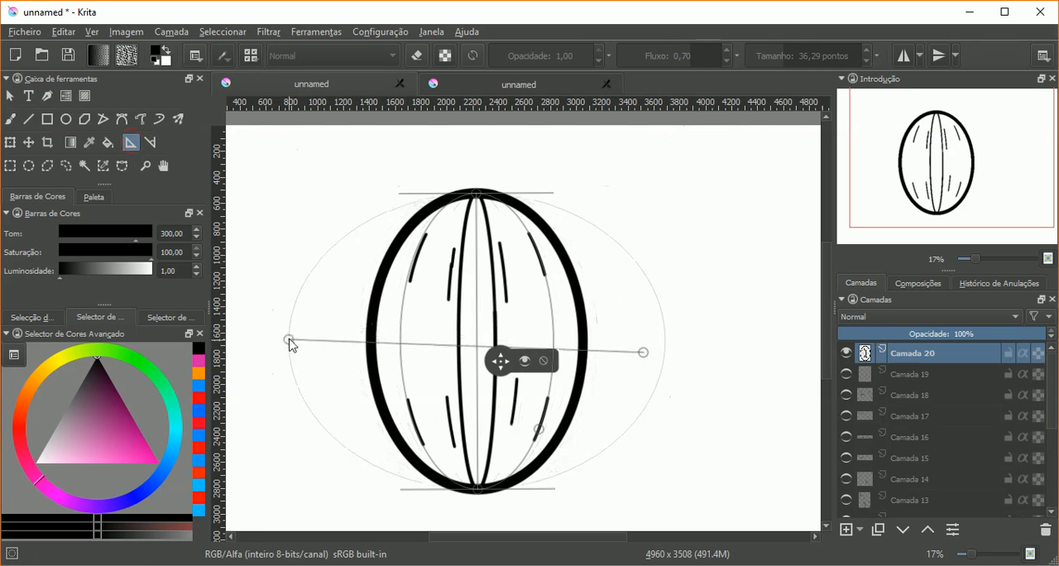
{"action": "left_click", "coordinate": [283, 339]}
{"action": "left_click", "coordinate": [228, 265]}
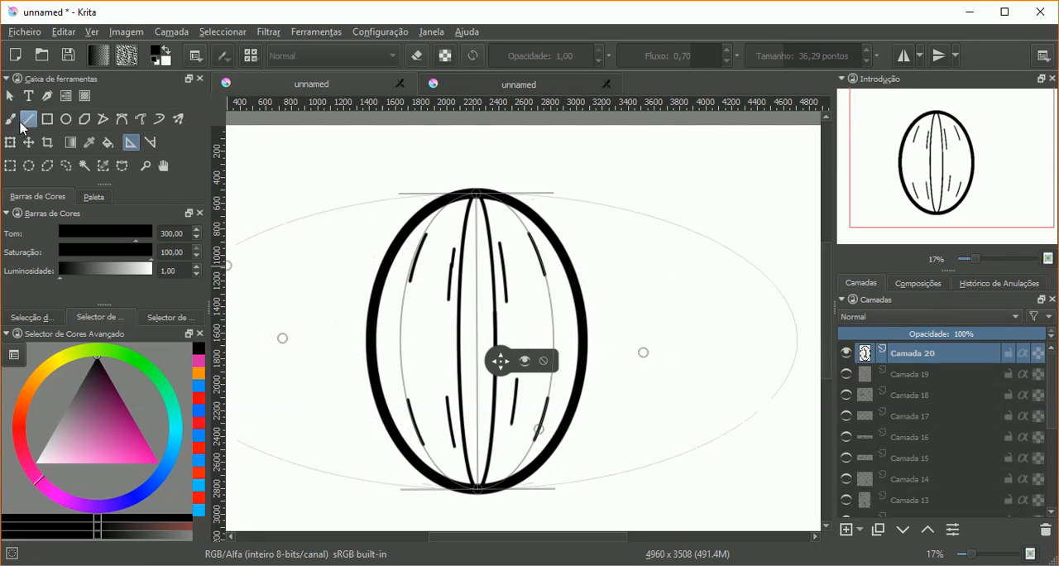
Step: Return to the freehand brush and turn its snapping to assistants back on in the stroke smoothing settings
{"action": "left_click", "coordinate": [17, 120]}
{"action": "left_click", "coordinate": [224, 55]}
{"action": "left_click", "coordinate": [246, 156]}
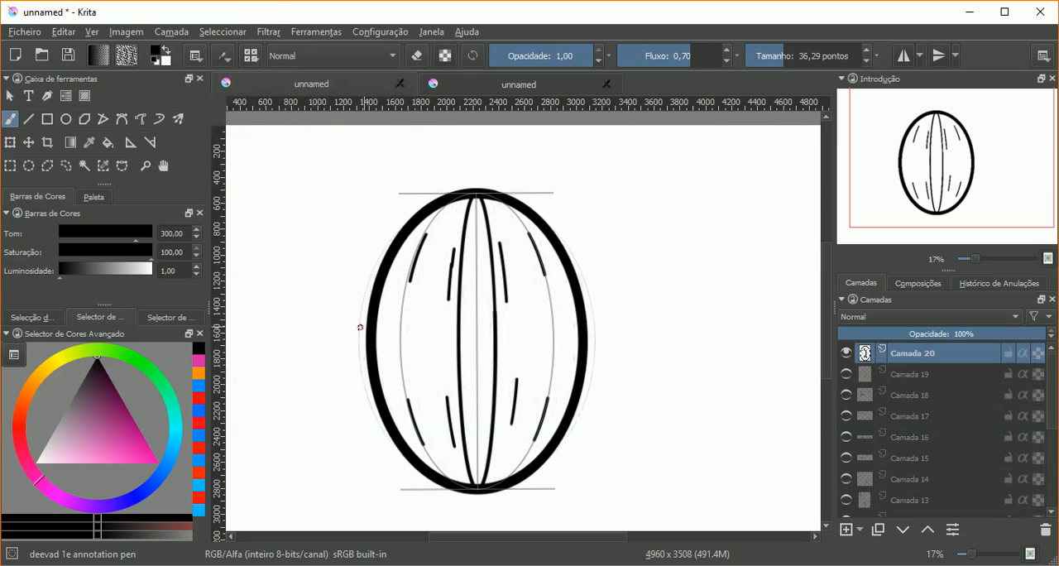
Step: Flatten the horizontal fisheye assistant by moving its outer shape handle to just above the centre of the drawing
{"action": "left_click", "coordinate": [131, 142]}
{"action": "left_click_drag", "start_coordinate": [227, 265], "coordinate": [482, 303]}
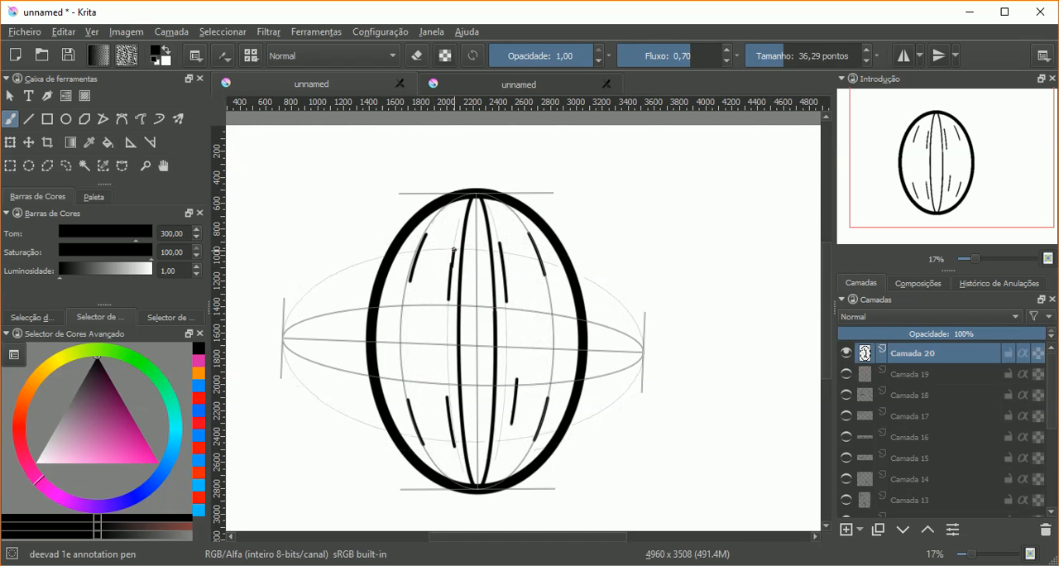
Step: Try joining the upper-left dashes with horizontal strokes that follow the new fisheye assistant
{"action": "left_click_drag", "start_coordinate": [446, 249], "coordinate": [424, 249]}
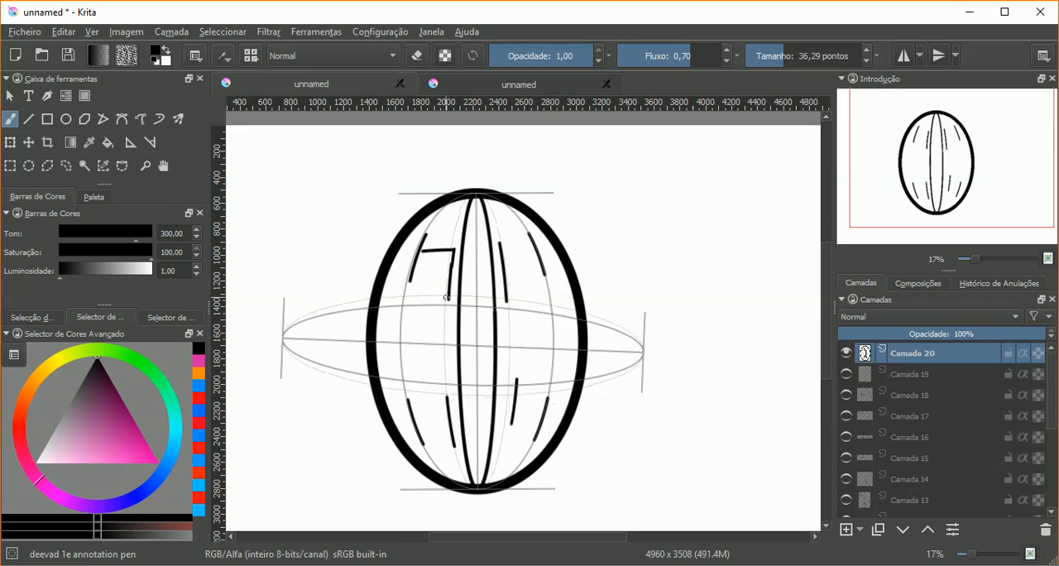
{"action": "key", "text": "ctrl+z"}
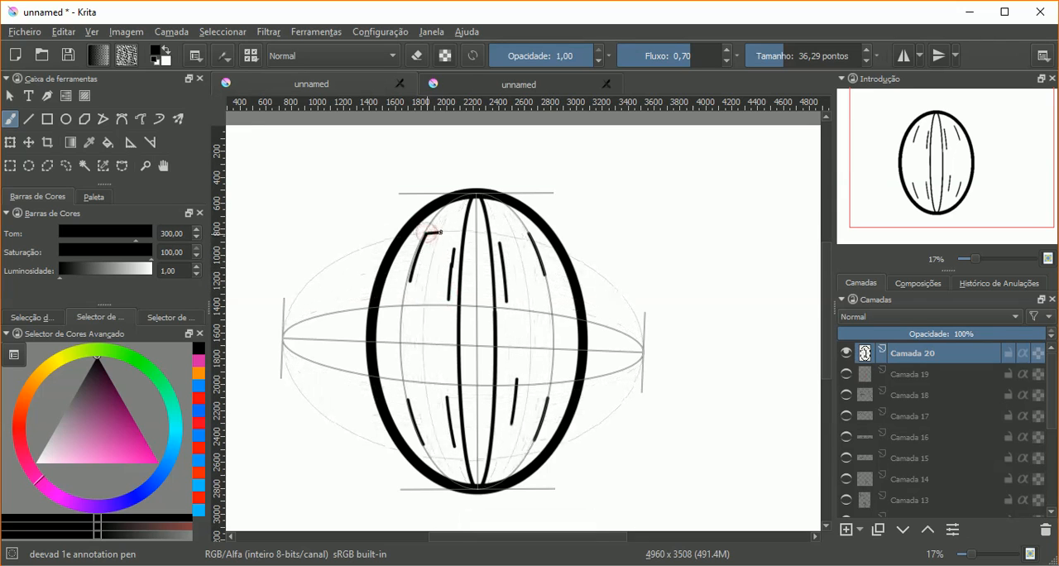
{"action": "key", "text": "ctrl+z"}
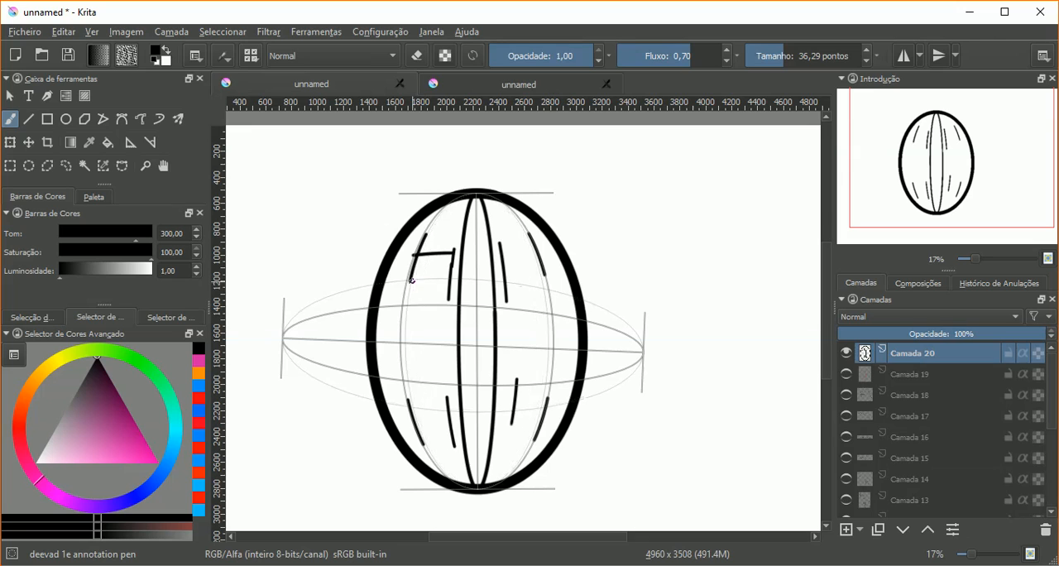
Step: Join the four pairs of dashes with cross strokes along the fisheye guides to form four curved windows inside the ellipse
{"action": "mouse_move", "coordinate": [447, 290]}
{"action": "left_mouse_down"}
{"action": "mouse_move", "coordinate": [405, 291]}
{"action": "mouse_move", "coordinate": [411, 274]}
{"action": "left_mouse_up"}
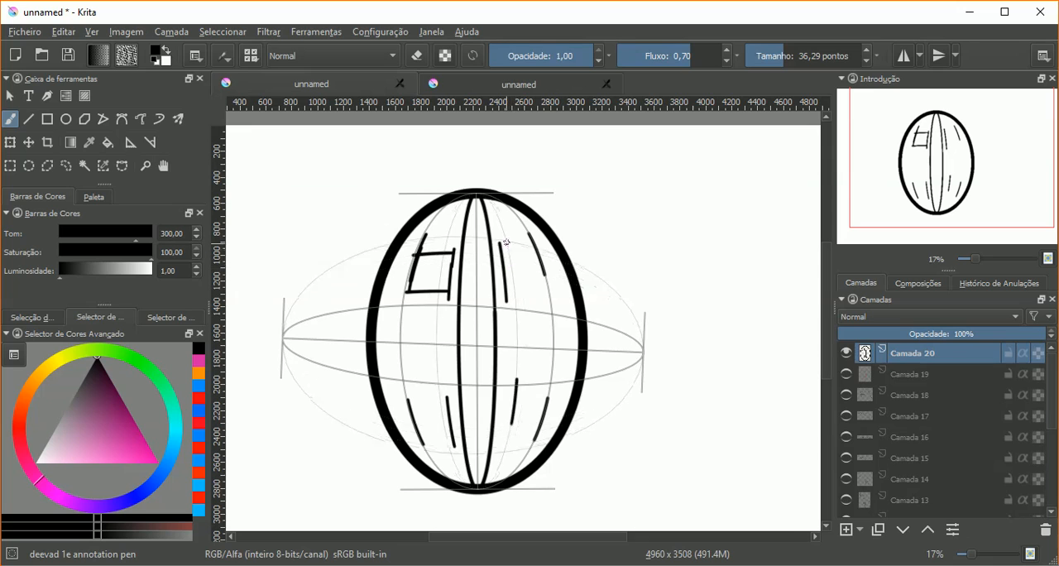
{"action": "left_click_drag", "start_coordinate": [501, 244], "coordinate": [533, 258]}
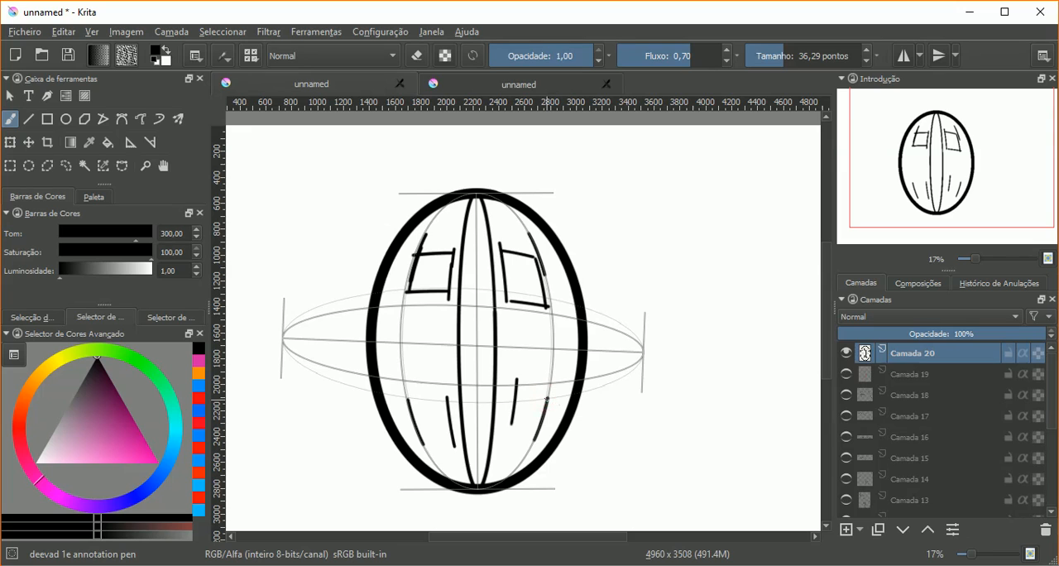
{"action": "left_click_drag", "start_coordinate": [546, 399], "coordinate": [518, 402]}
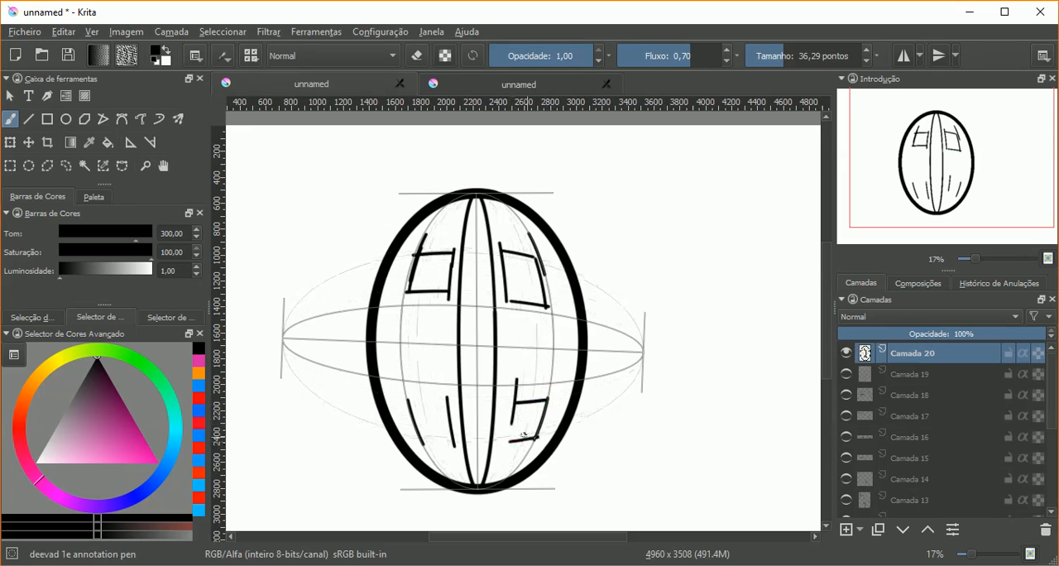
{"action": "left_click_drag", "start_coordinate": [455, 445], "coordinate": [426, 441]}
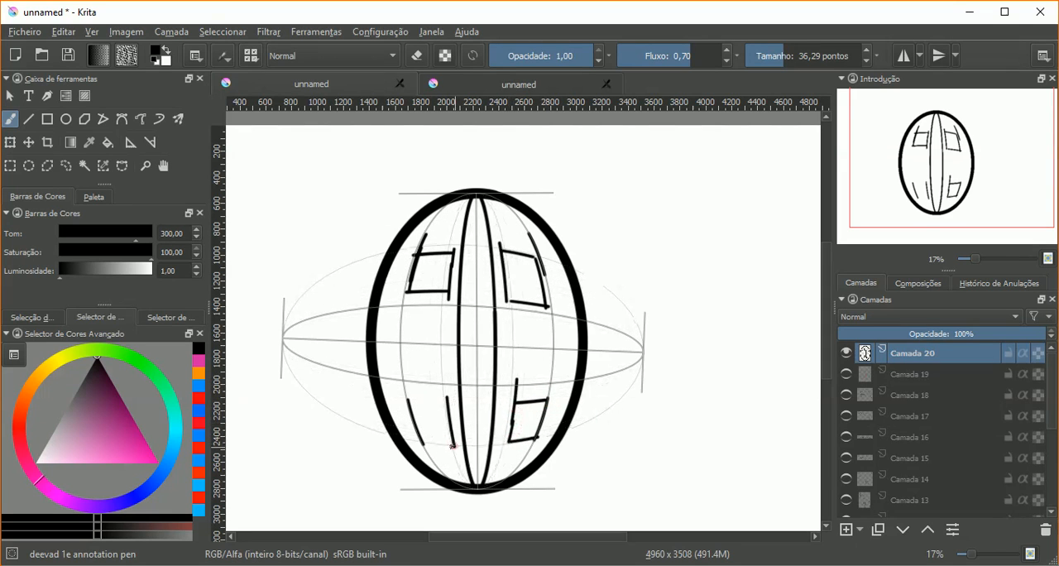
{"action": "left_click_drag", "start_coordinate": [439, 404], "coordinate": [448, 403]}
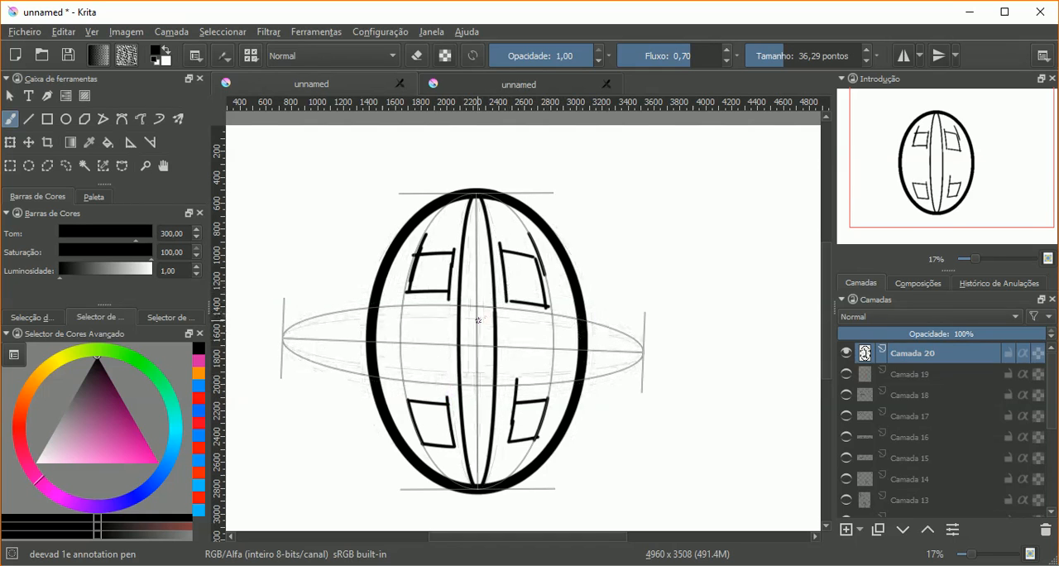
Step: Erase the line ends that stick out above the two upper windows and the lower-right window
{"action": "left_click", "coordinate": [417, 56]}
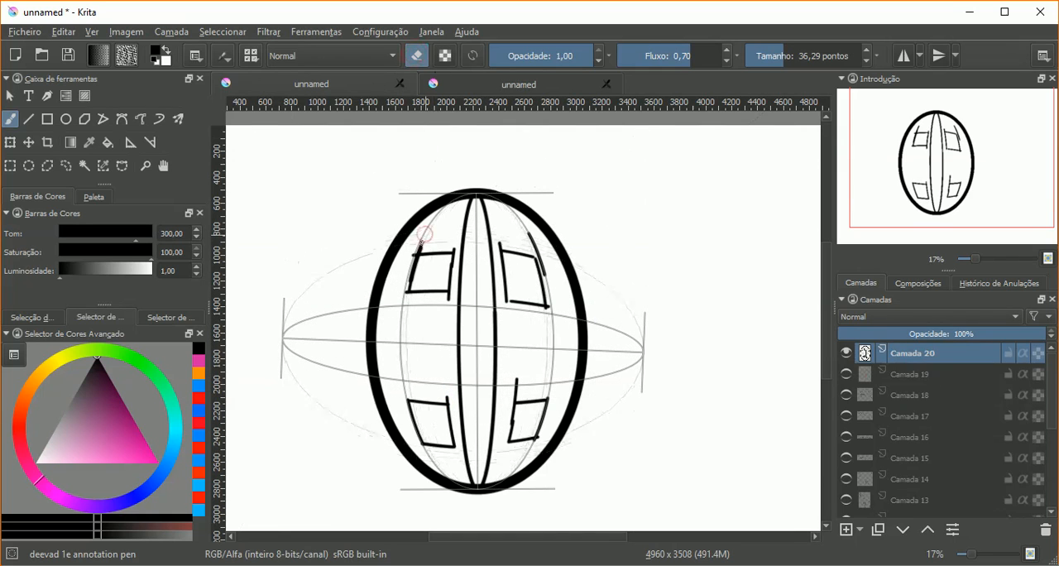
{"action": "left_click_drag", "start_coordinate": [426, 232], "coordinate": [419, 247]}
{"action": "mouse_move", "coordinate": [536, 239]}
{"action": "left_mouse_down"}
{"action": "mouse_move", "coordinate": [529, 232]}
{"action": "mouse_move", "coordinate": [543, 263]}
{"action": "left_mouse_up"}
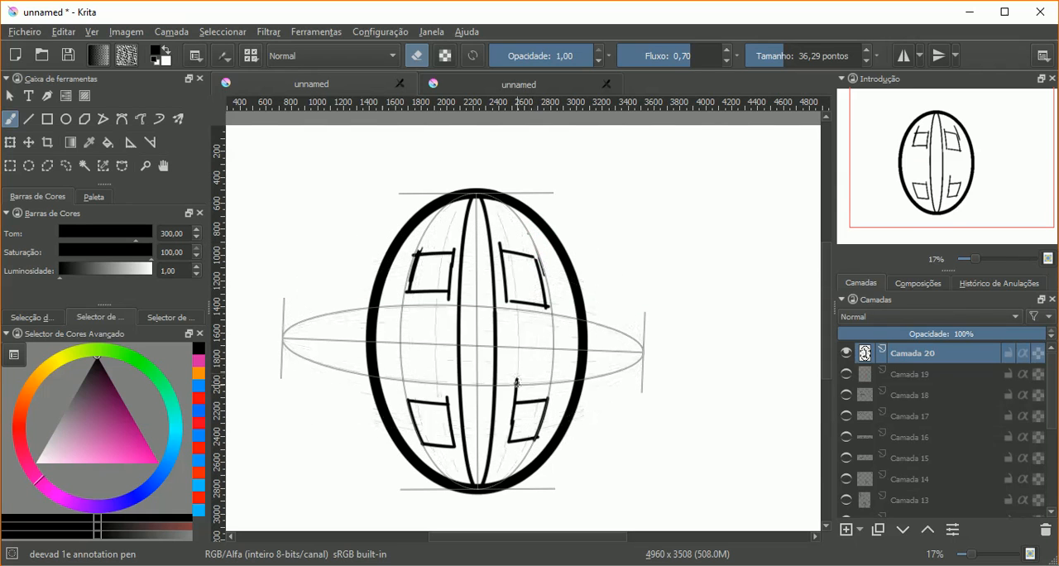
{"action": "left_click_drag", "start_coordinate": [516, 378], "coordinate": [514, 396]}
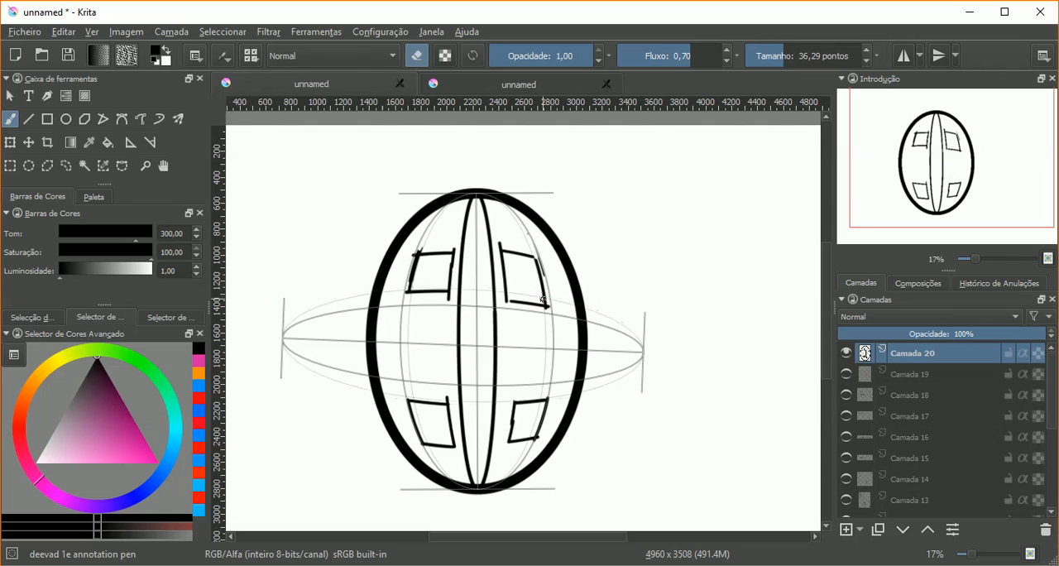
Step: Move the vertical fisheye assistant aside from the ellipse and delete both fisheye assistants
{"action": "left_click", "coordinate": [197, 57]}
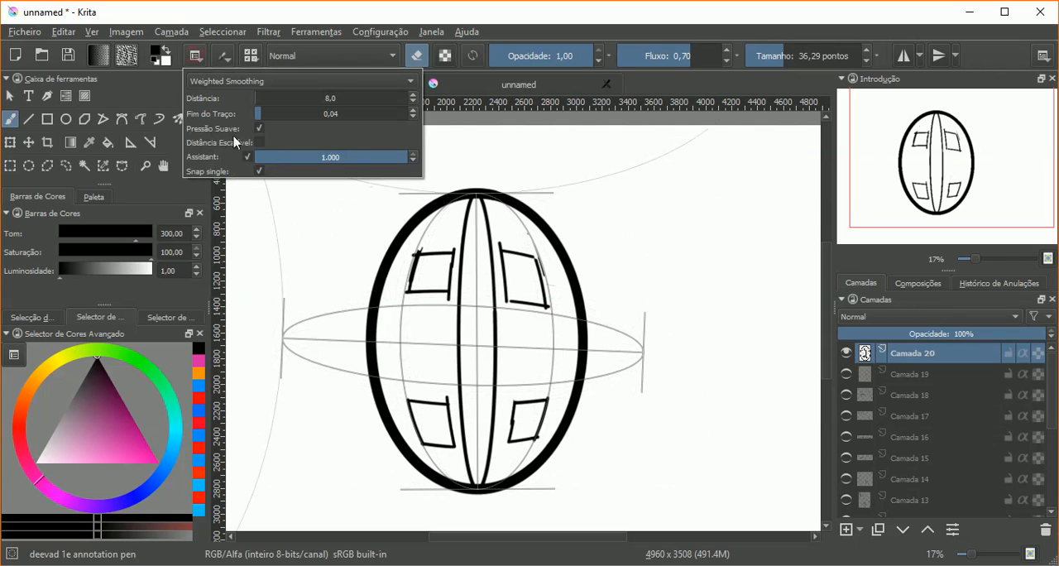
{"action": "left_click", "coordinate": [131, 143]}
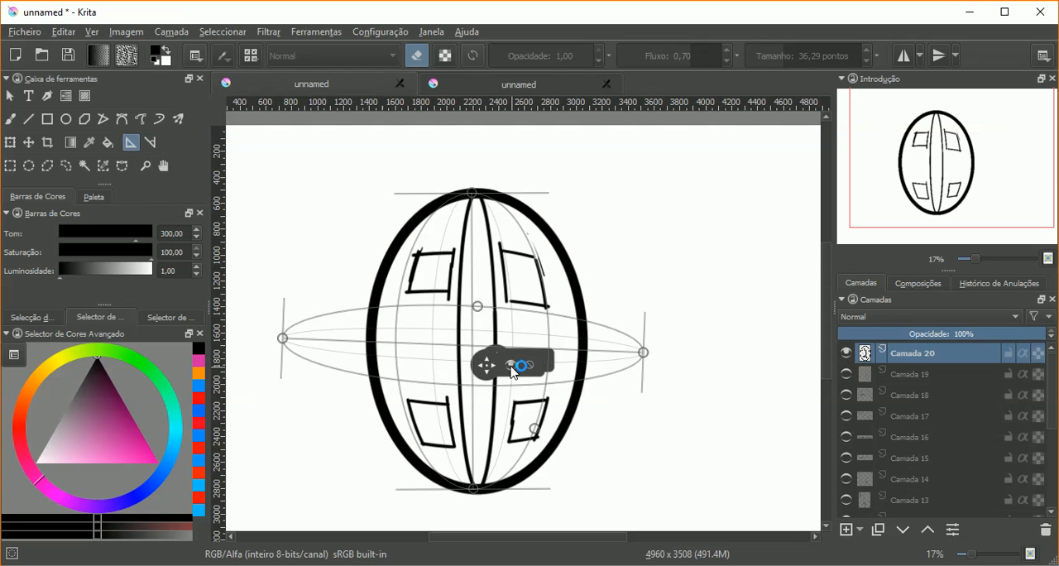
{"action": "left_click", "coordinate": [517, 365]}
{"action": "left_click_drag", "start_coordinate": [486, 365], "coordinate": [660, 337]}
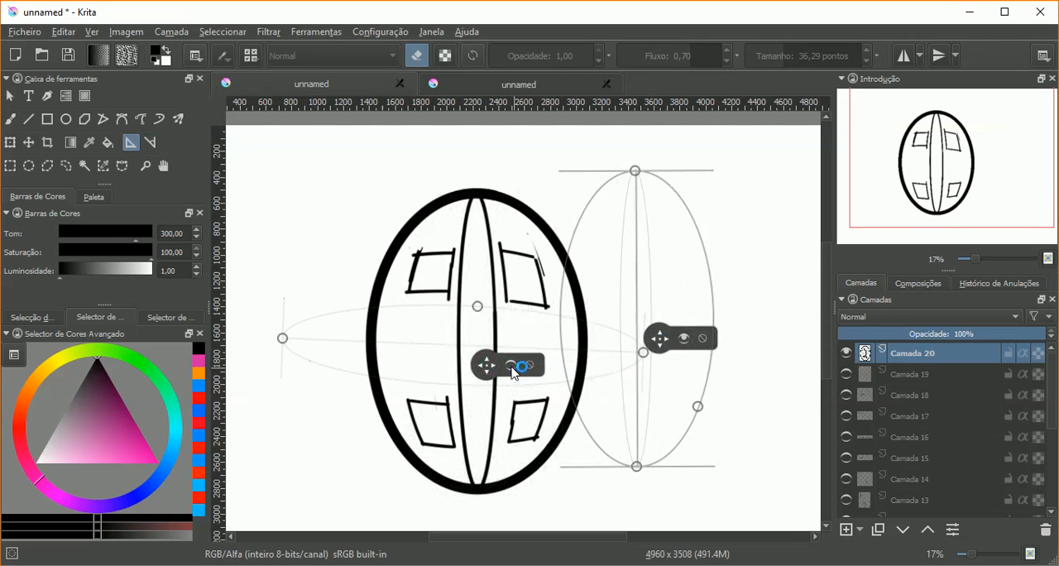
{"action": "left_click_drag", "start_coordinate": [489, 364], "coordinate": [491, 365]}
{"action": "left_click", "coordinate": [515, 366]}
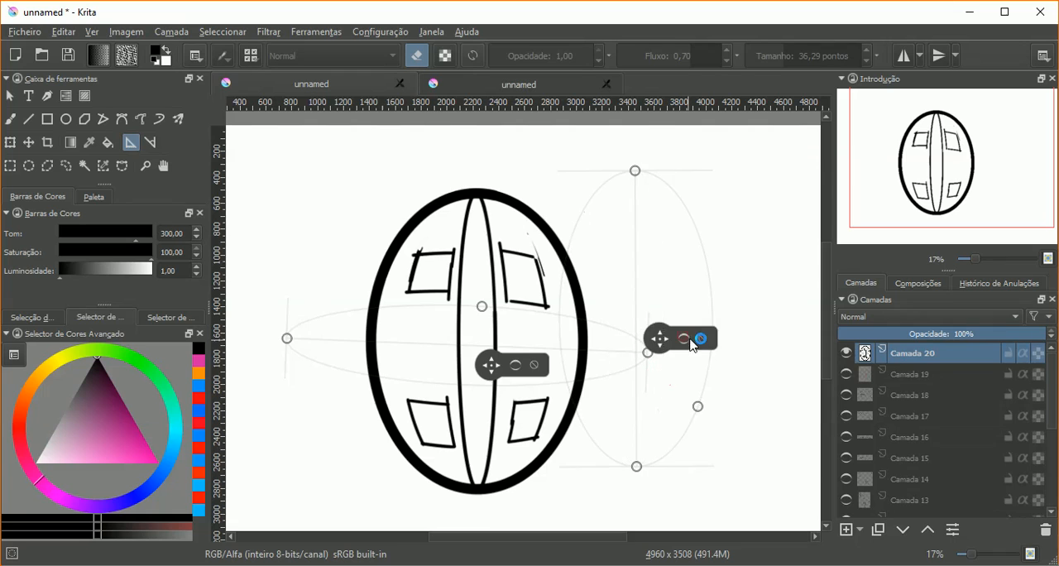
{"action": "left_click", "coordinate": [701, 338]}
{"action": "left_click", "coordinate": [539, 365]}
Step: Paint two blue dots between the central curves and add arrow labels, "PÉ" for the dots and "JANELA" for the upper-right window
{"action": "left_click", "coordinate": [10, 118]}
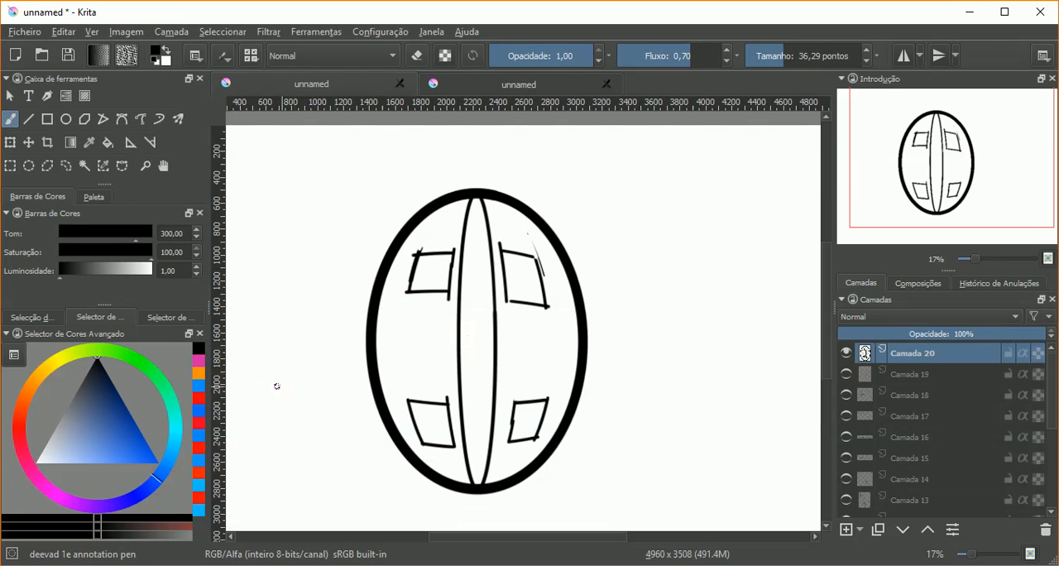
{"action": "left_click", "coordinate": [198, 461]}
{"action": "mouse_move", "coordinate": [468, 339]}
{"action": "left_mouse_down"}
{"action": "mouse_move", "coordinate": [468, 349]}
{"action": "mouse_move", "coordinate": [486, 350]}
{"action": "left_mouse_up"}
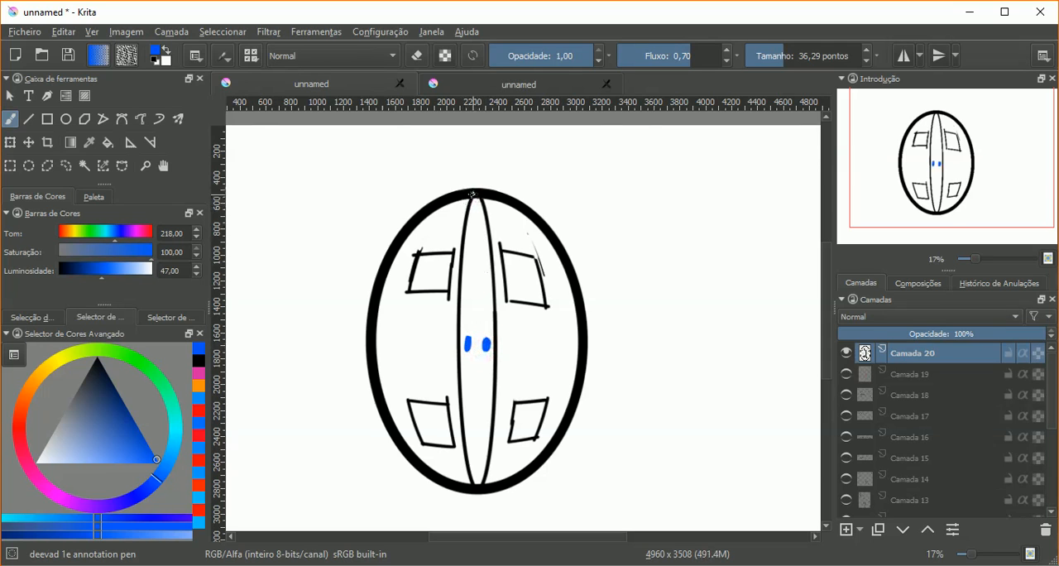
{"action": "mouse_move", "coordinate": [506, 335]}
{"action": "left_mouse_down"}
{"action": "mouse_move", "coordinate": [646, 326]}
{"action": "mouse_move", "coordinate": [644, 301]}
{"action": "left_mouse_up"}
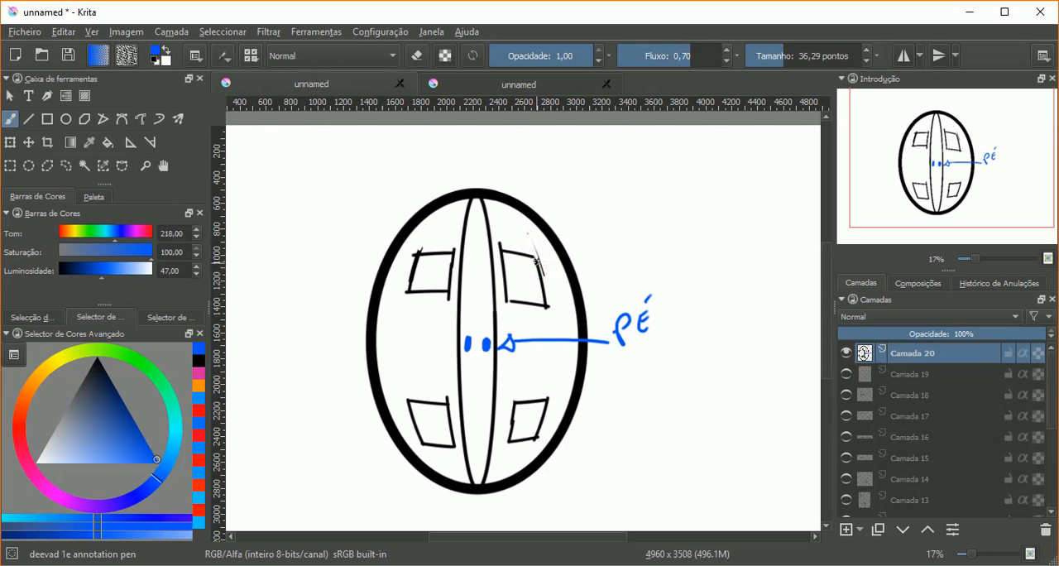
{"action": "mouse_move", "coordinate": [533, 270]}
{"action": "left_mouse_down"}
{"action": "mouse_move", "coordinate": [586, 234]}
{"action": "mouse_move", "coordinate": [608, 242]}
{"action": "mouse_move", "coordinate": [649, 195]}
{"action": "mouse_move", "coordinate": [669, 196]}
{"action": "mouse_move", "coordinate": [680, 213]}
{"action": "mouse_move", "coordinate": [705, 196]}
{"action": "mouse_move", "coordinate": [717, 208]}
{"action": "left_mouse_up"}
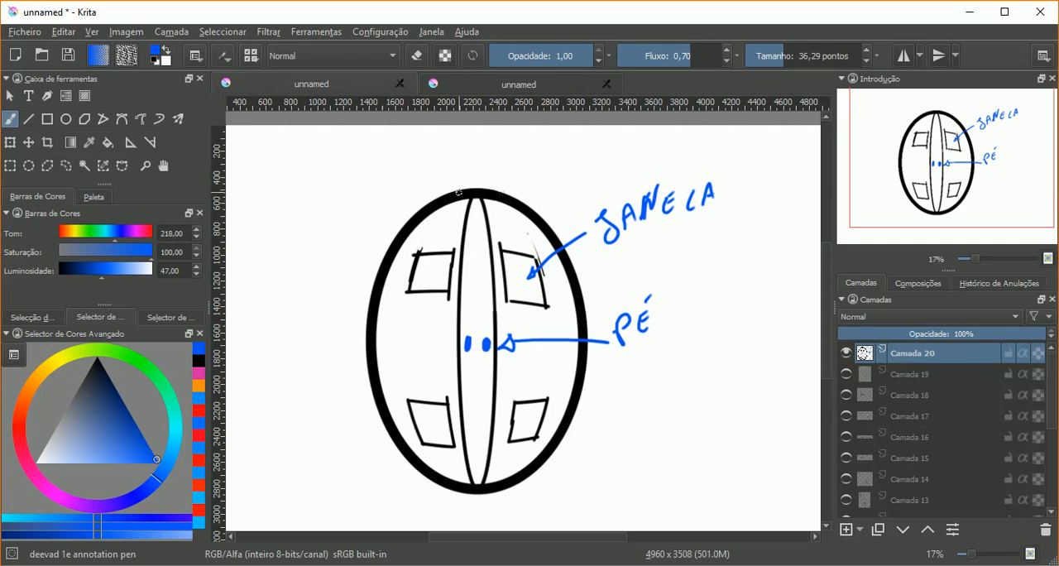
Step: Draw blue horizontal lines across the ellipse's upper and lower ends, and a rising sun with rays above the upper line
{"action": "left_click_drag", "start_coordinate": [424, 191], "coordinate": [557, 194]}
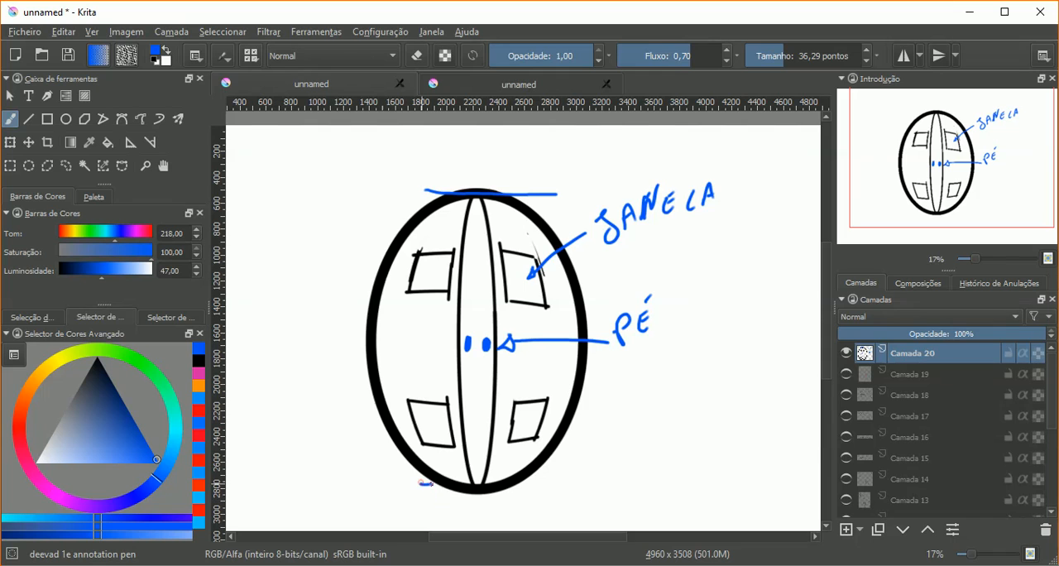
{"action": "left_click_drag", "start_coordinate": [425, 482], "coordinate": [571, 494]}
{"action": "mouse_move", "coordinate": [452, 191]}
{"action": "left_mouse_down"}
{"action": "mouse_move", "coordinate": [491, 194]}
{"action": "mouse_move", "coordinate": [496, 176]}
{"action": "left_mouse_up"}
{"action": "left_click_drag", "start_coordinate": [502, 156], "coordinate": [496, 165]}
{"action": "left_click_drag", "start_coordinate": [482, 147], "coordinate": [484, 156]}
{"action": "mouse_move", "coordinate": [457, 150]}
{"action": "left_mouse_down"}
{"action": "mouse_move", "coordinate": [465, 155]}
{"action": "mouse_move", "coordinate": [445, 164]}
{"action": "left_mouse_up"}
{"action": "left_click_drag", "start_coordinate": [435, 178], "coordinate": [442, 184]}
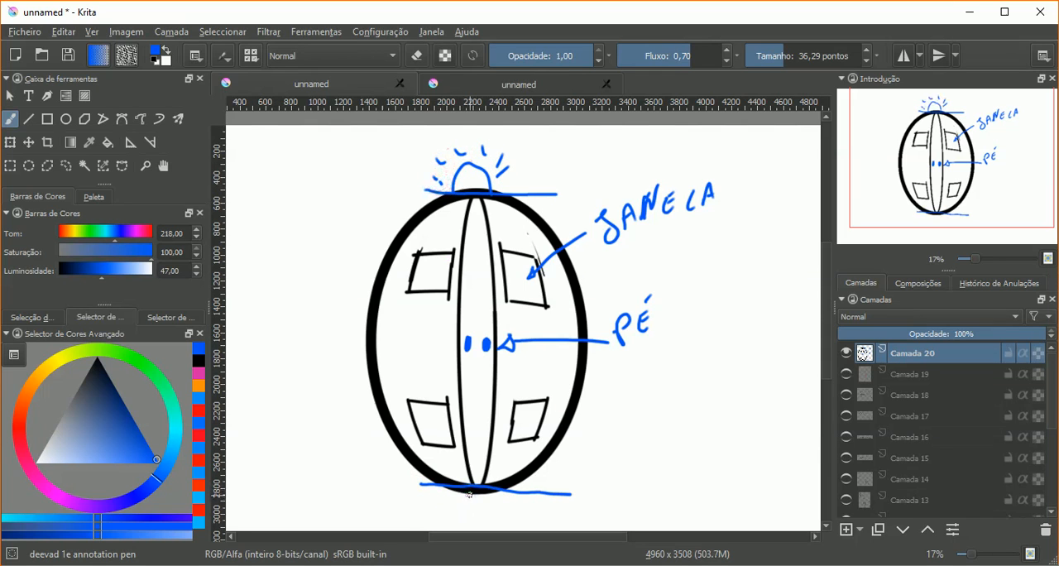
{"action": "left_click_drag", "start_coordinate": [490, 486], "coordinate": [508, 451]}
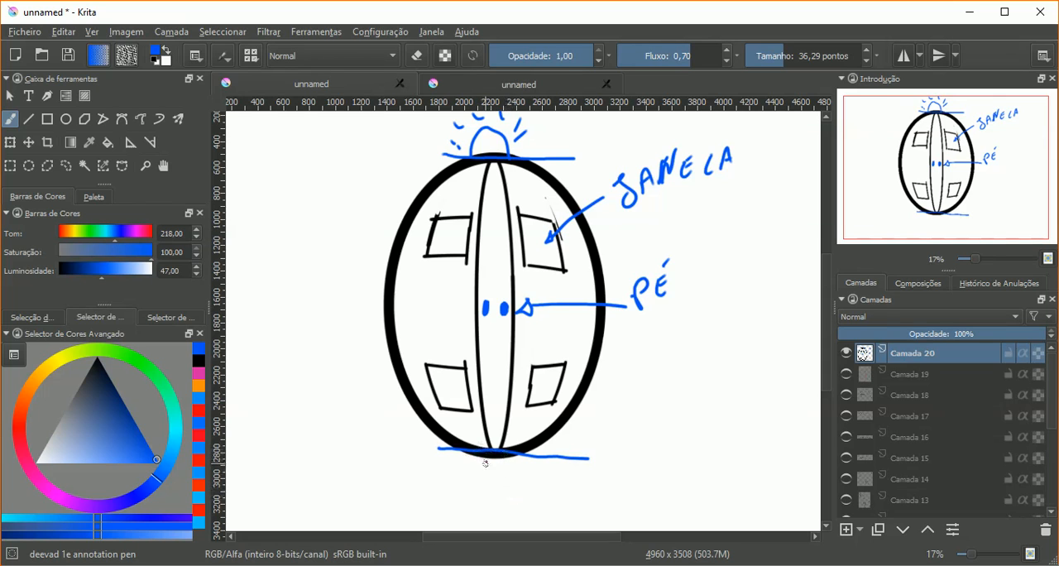
{"action": "left_click", "coordinate": [846, 529]}
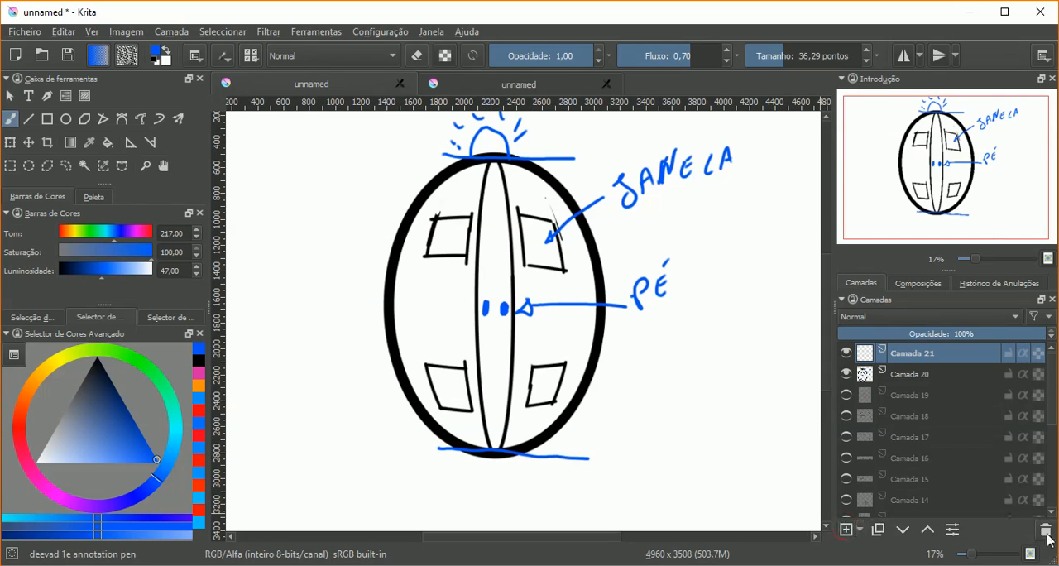
{"action": "left_click", "coordinate": [1045, 531]}
{"action": "scroll", "coordinate": [610, 291], "scroll_direction": "up", "scroll_amount": 2}
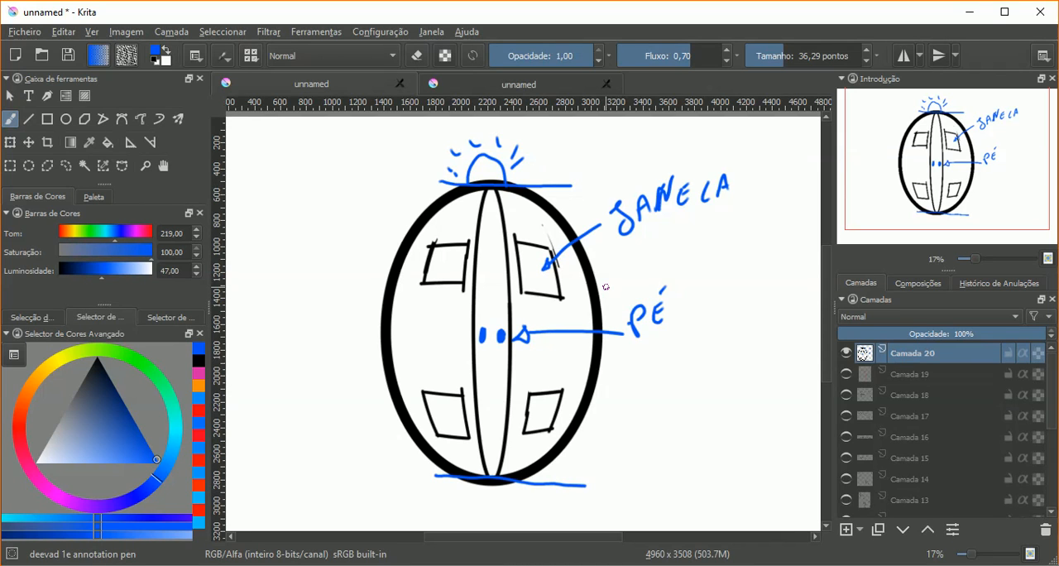
Step: Look through the drawing assistant types, keep Ponto de Olho-de-Peixe selected, and return to the brush
{"action": "left_click", "coordinate": [131, 143]}
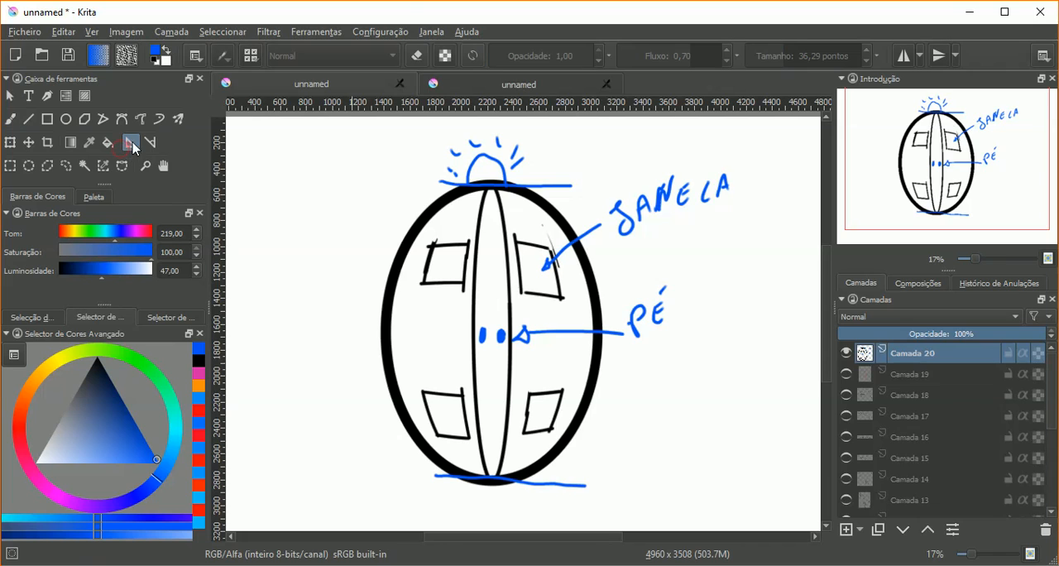
{"action": "left_click", "coordinate": [199, 58]}
{"action": "left_click", "coordinate": [219, 90]}
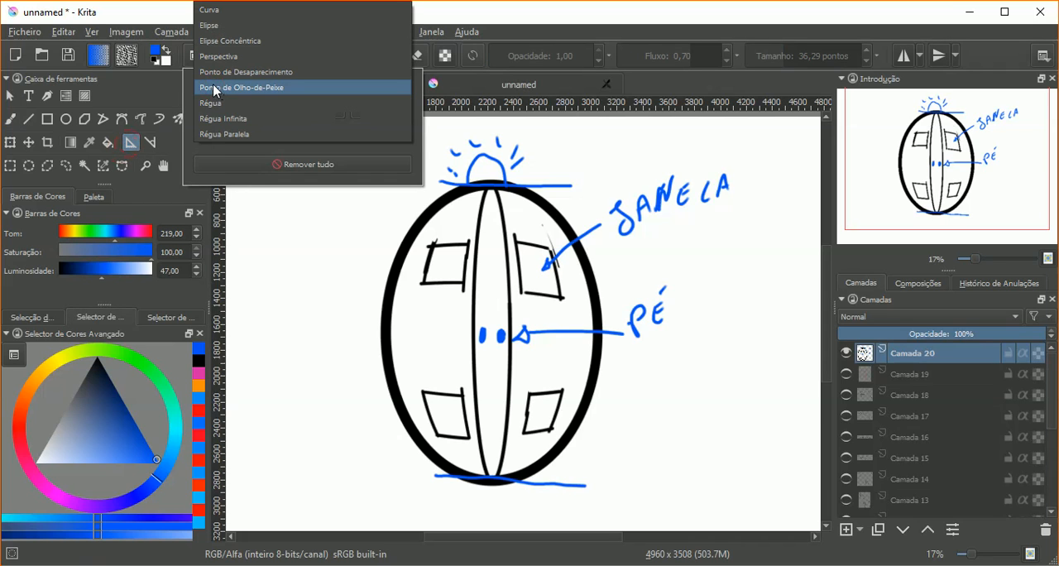
{"action": "left_click", "coordinate": [216, 87]}
{"action": "key", "text": "b"}
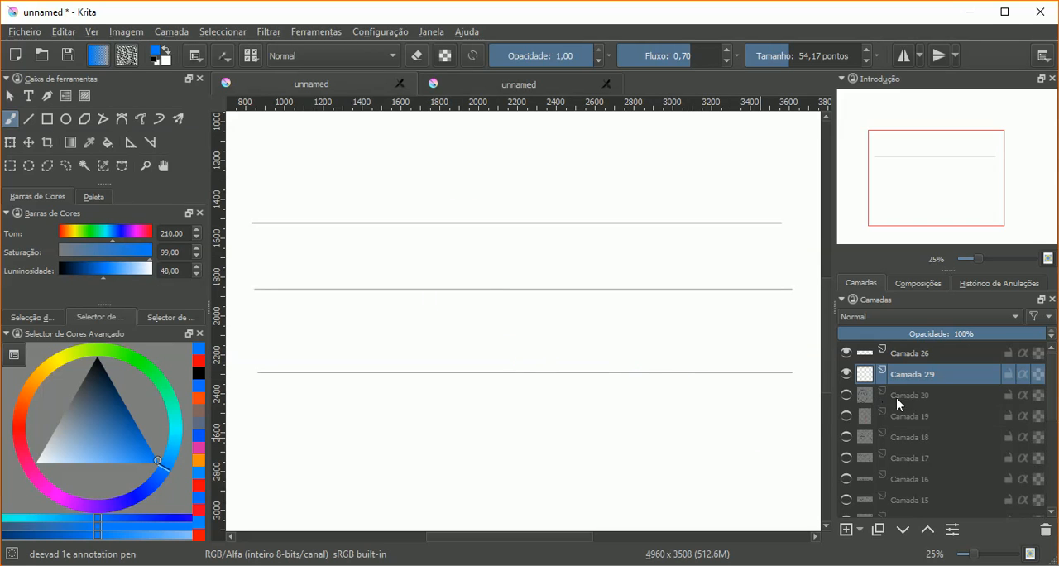
Step: Inspect the guide-line layer Camada 26 by hiding and showing it and viewing its blending mode, and reselect Camada 29
{"action": "left_click", "coordinate": [846, 355]}
{"action": "left_click", "coordinate": [846, 355]}
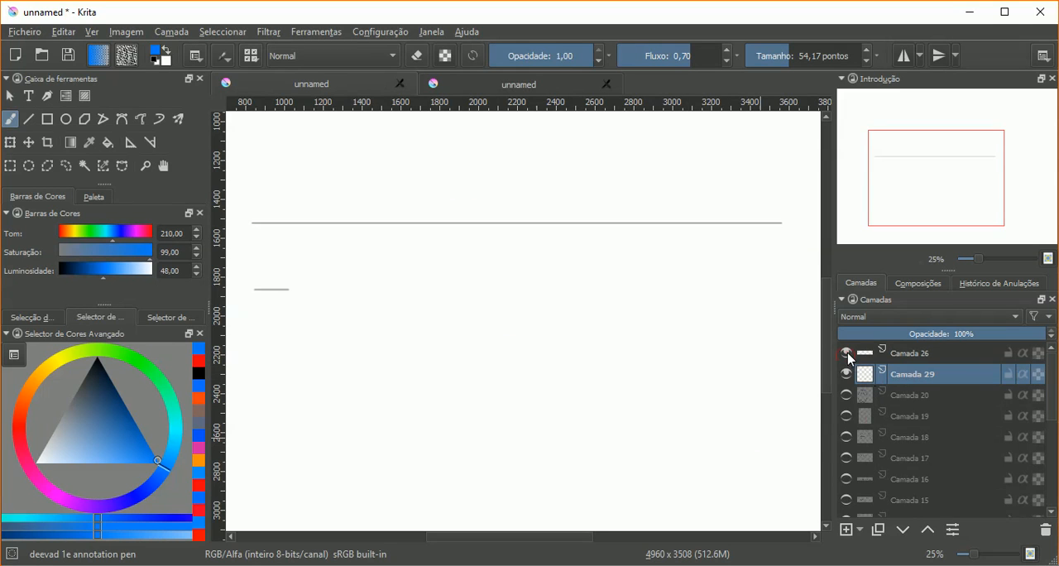
{"action": "left_click", "coordinate": [881, 354]}
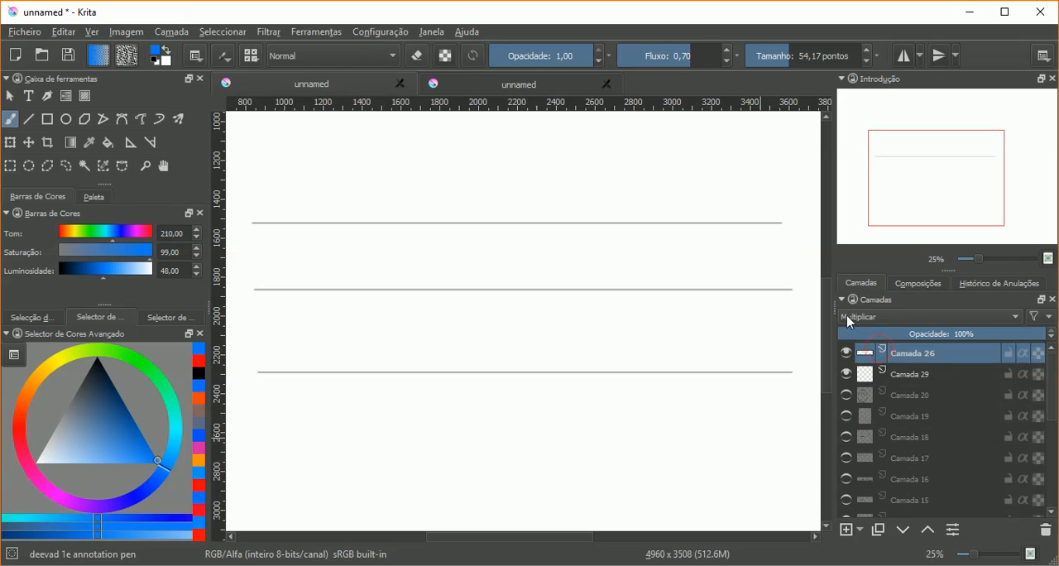
{"action": "left_click", "coordinate": [848, 321]}
{"action": "left_click", "coordinate": [865, 369]}
{"action": "left_click", "coordinate": [869, 375]}
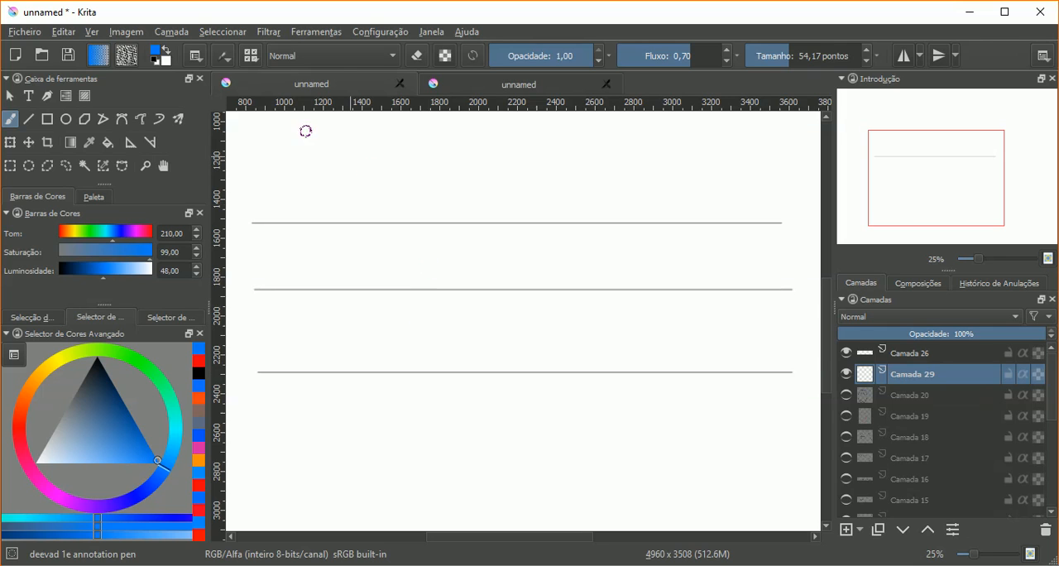
Step: Set the brush smoothing to No Smoothing and trace the uppermost guide line with a red stroke
{"action": "left_click", "coordinate": [197, 56]}
{"action": "left_click", "coordinate": [215, 82]}
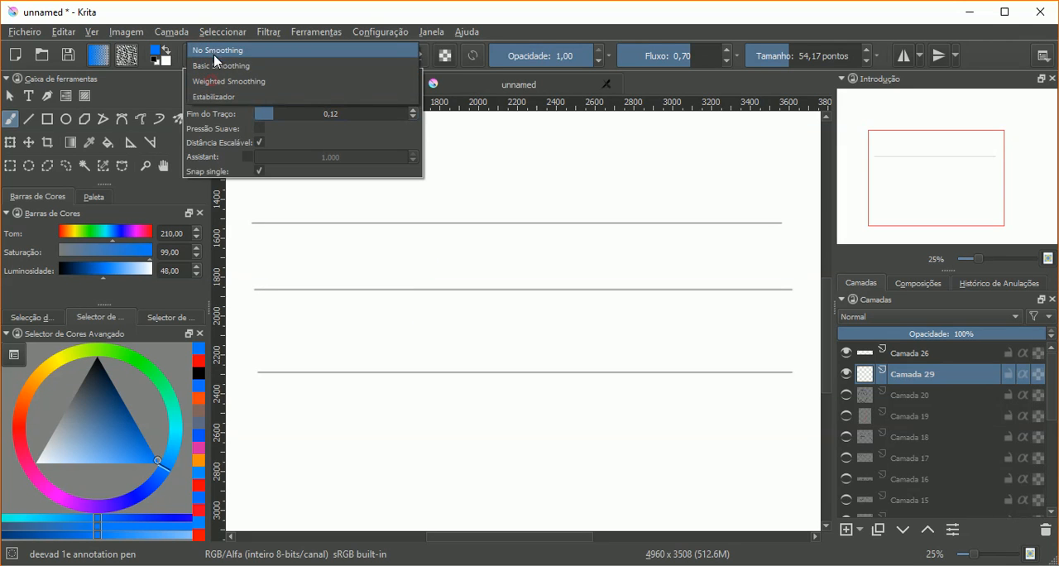
{"action": "left_click", "coordinate": [216, 49]}
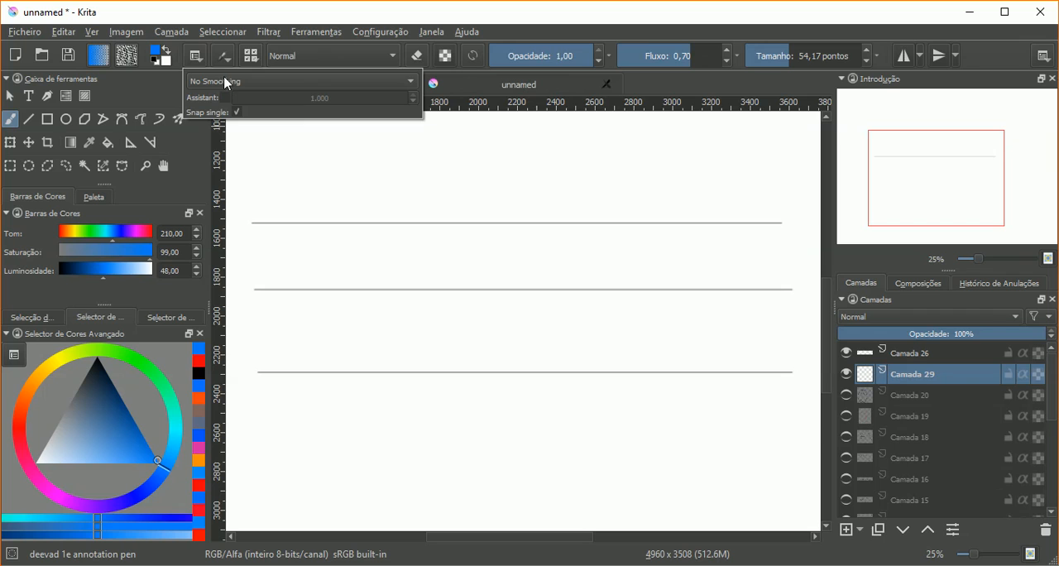
{"action": "left_click", "coordinate": [205, 21]}
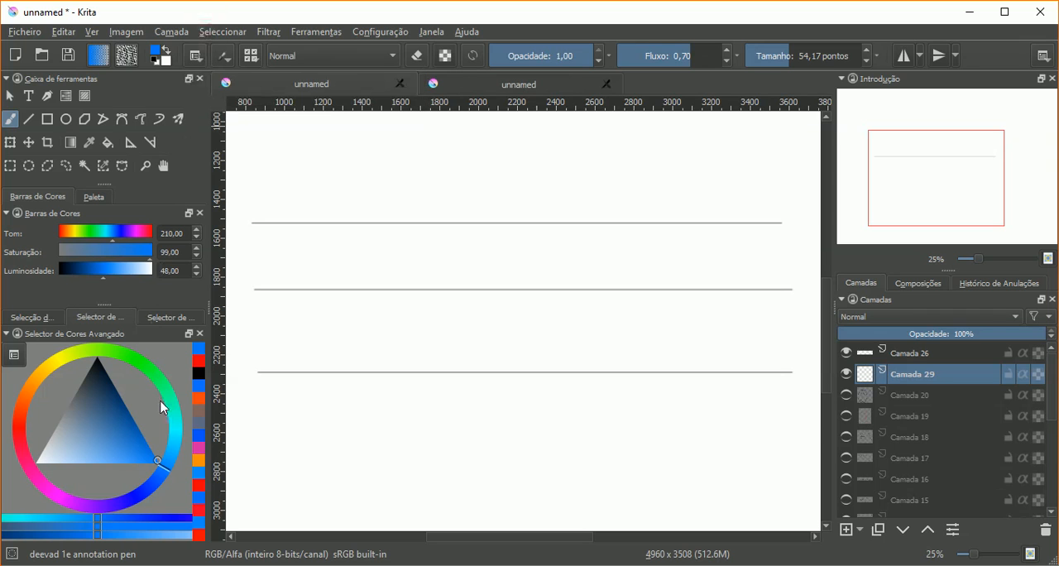
{"action": "left_click", "coordinate": [21, 429]}
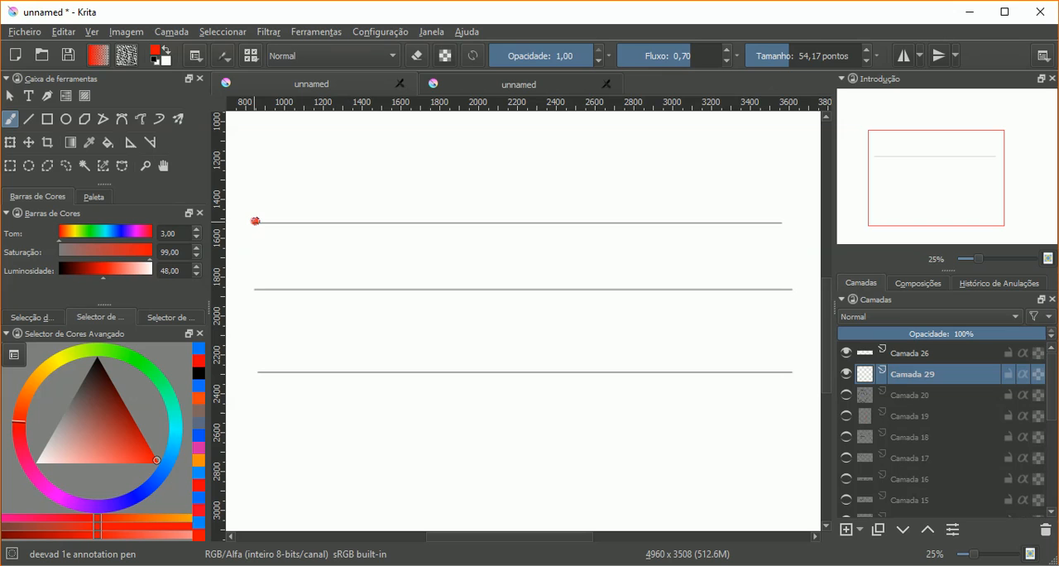
{"action": "left_click_drag", "start_coordinate": [255, 221], "coordinate": [785, 222]}
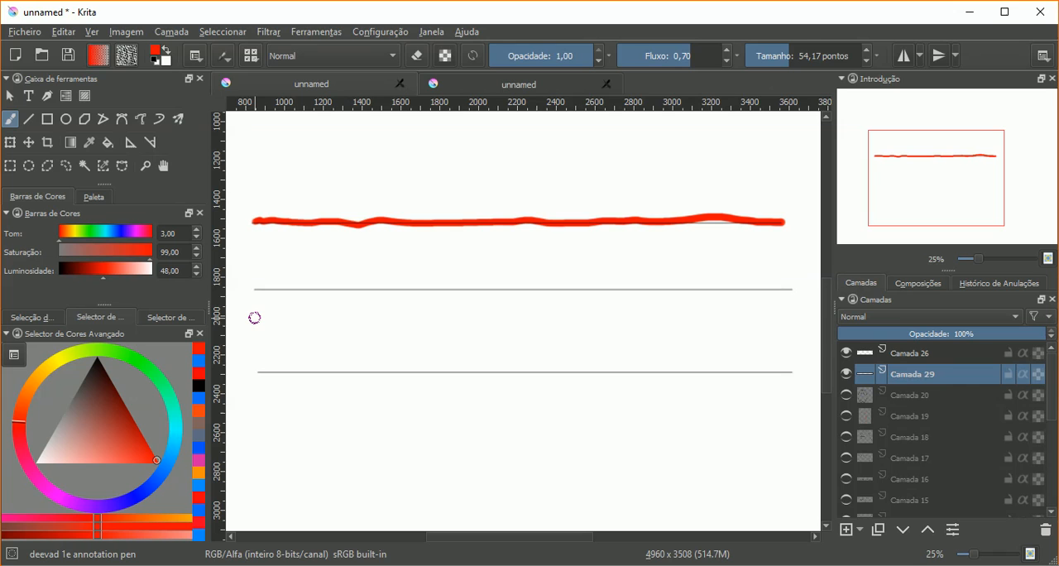
Step: Set the brush smoothing to Weighted Smoothing and trace the middle guide line with a red stroke
{"action": "left_click", "coordinate": [197, 56]}
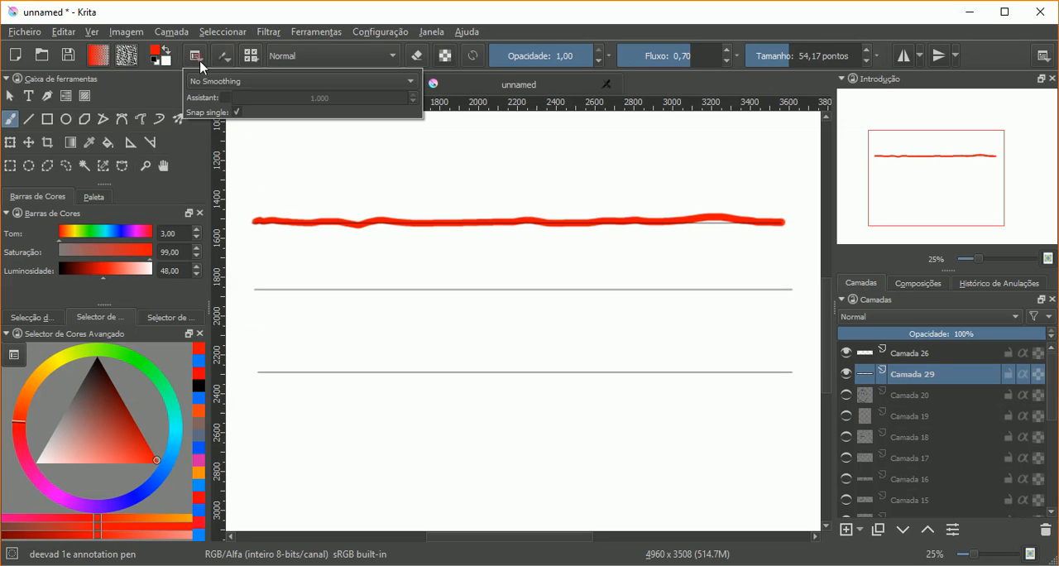
{"action": "left_click", "coordinate": [210, 84]}
{"action": "left_click", "coordinate": [211, 111]}
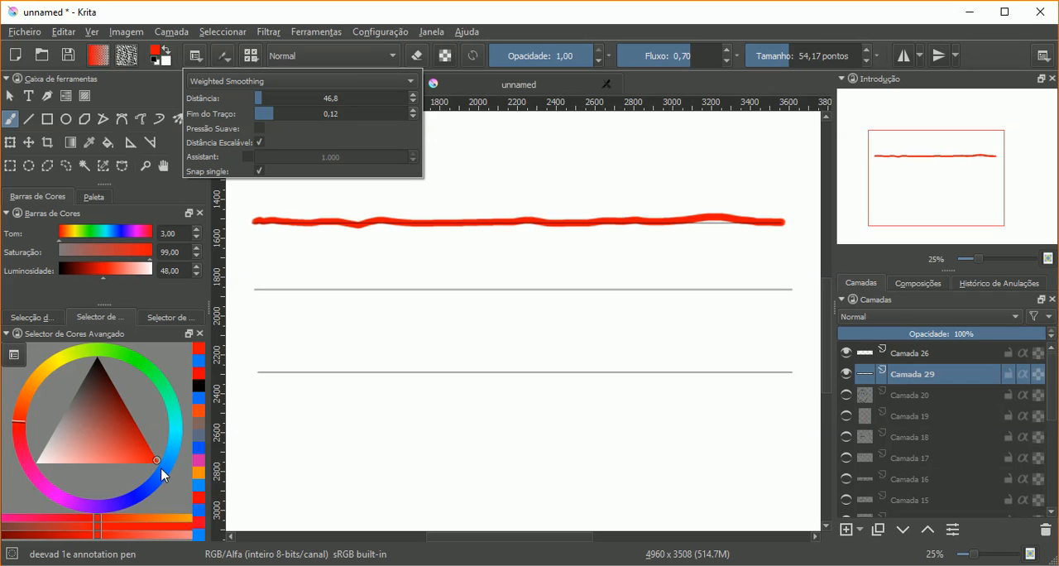
{"action": "left_click", "coordinate": [254, 288]}
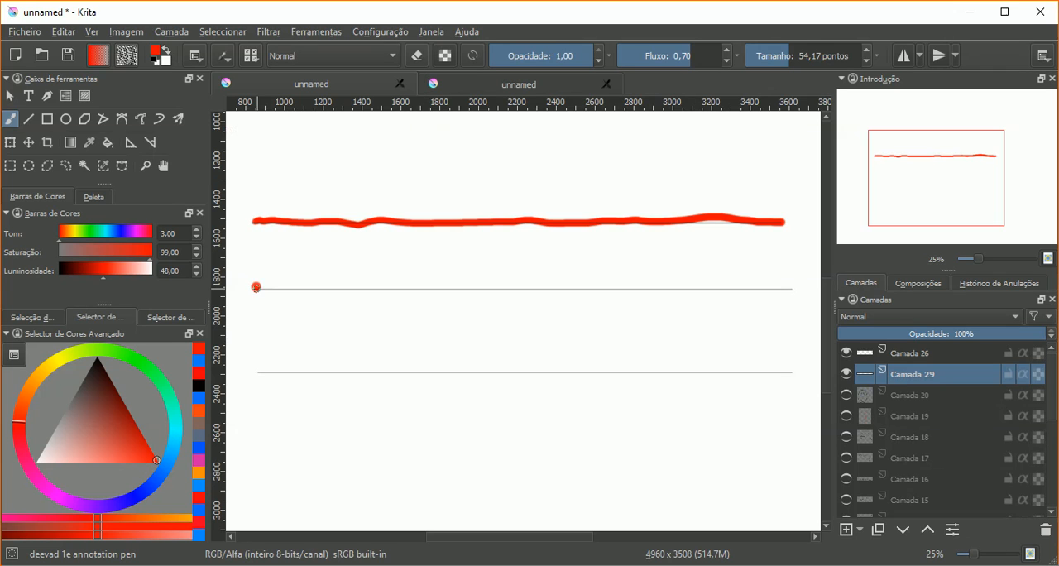
{"action": "left_click_drag", "start_coordinate": [256, 287], "coordinate": [267, 287]}
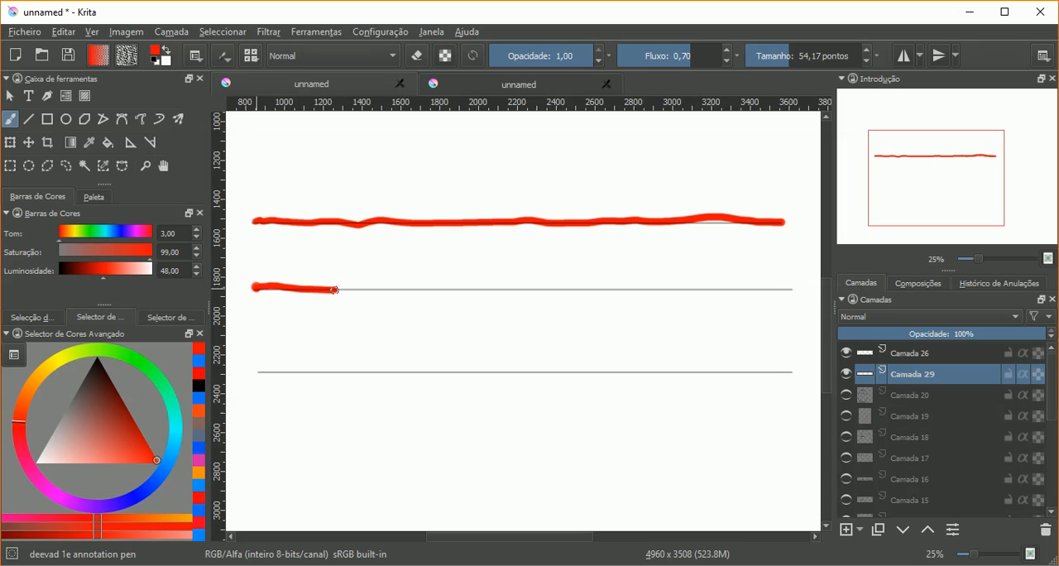
{"action": "left_click_drag", "start_coordinate": [425, 288], "coordinate": [468, 285]}
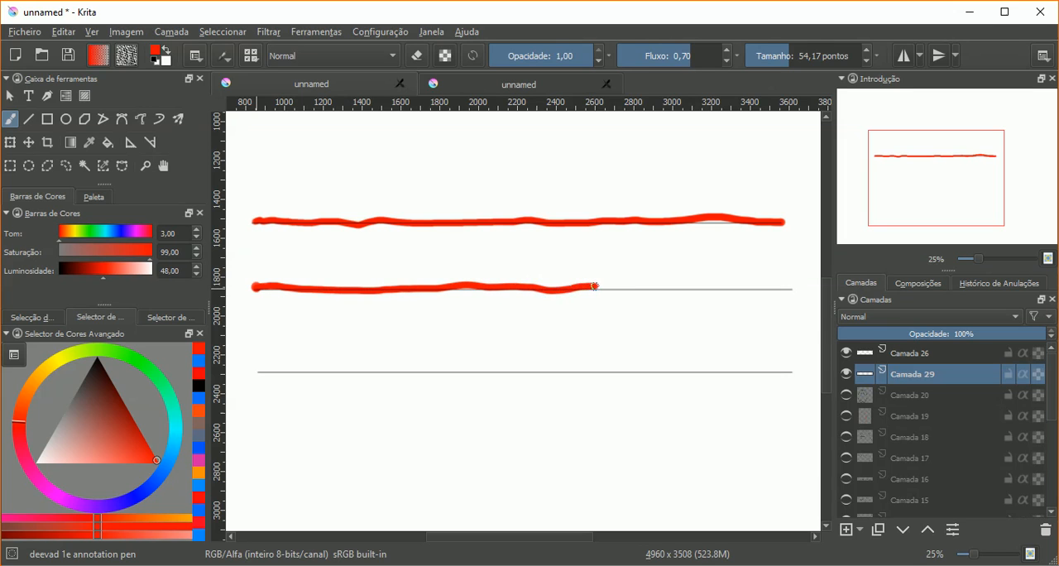
{"action": "left_click_drag", "start_coordinate": [644, 288], "coordinate": [775, 284]}
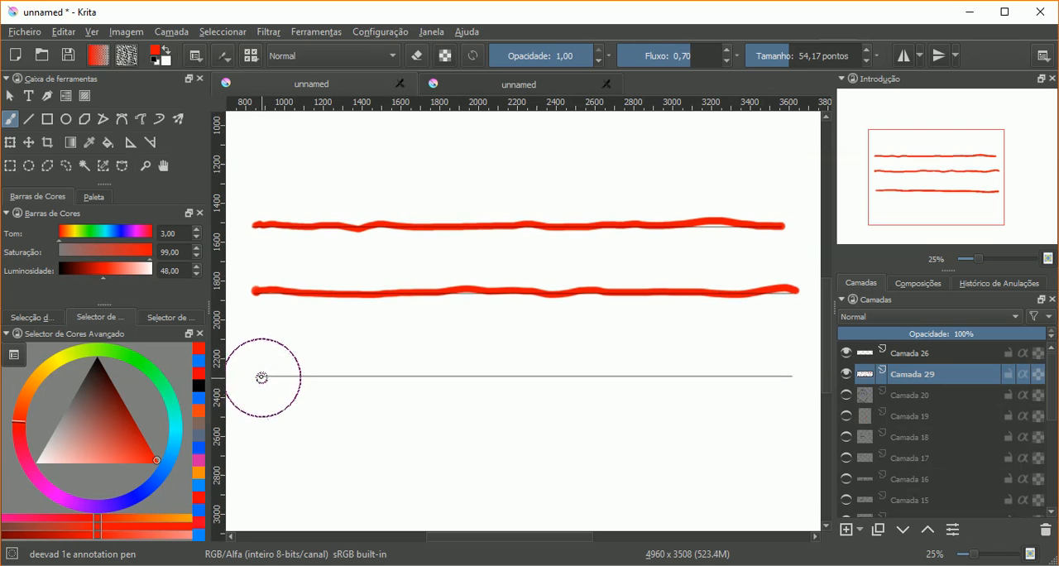
Step: Trace the lowest guide line with a red stroke using Estabilizador smoothing, and open the smoothing settings
{"action": "mouse_move", "coordinate": [261, 376]}
{"action": "left_mouse_down"}
{"action": "mouse_move", "coordinate": [821, 377]}
{"action": "mouse_move", "coordinate": [789, 377]}
{"action": "left_mouse_up"}
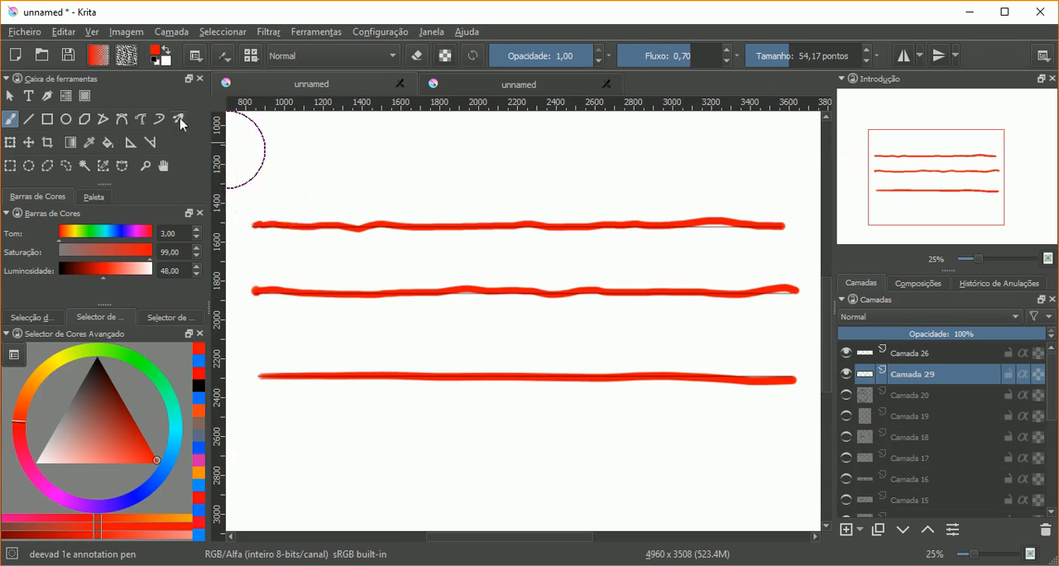
{"action": "left_click", "coordinate": [196, 56]}
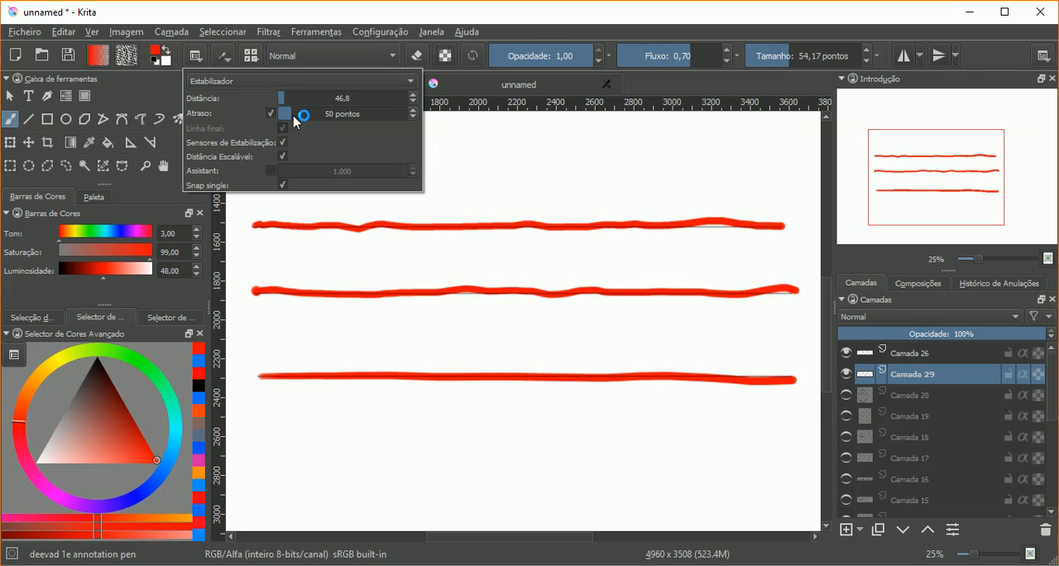